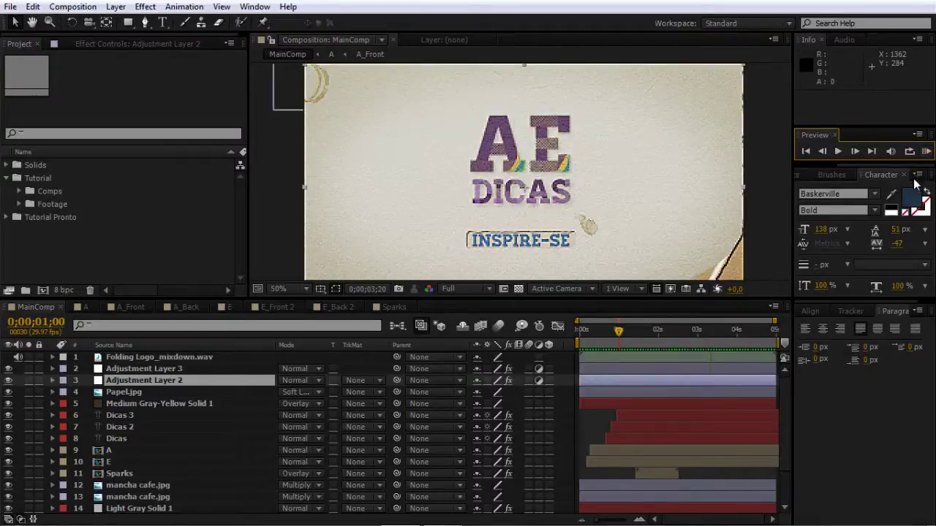
Play back the finished logo animation in MainComp
{"action": "key", "text": "space"}
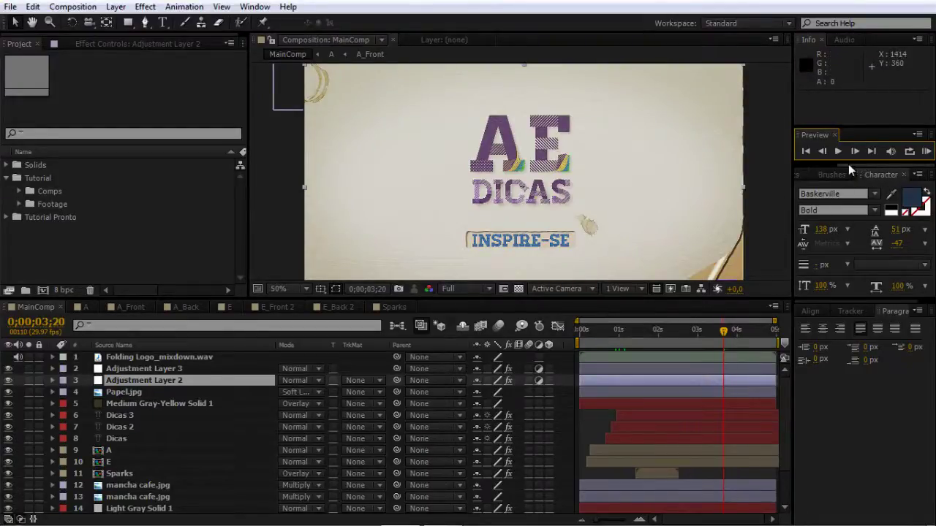
{"action": "left_click_drag", "start_coordinate": [849, 165], "coordinate": [804, 183]}
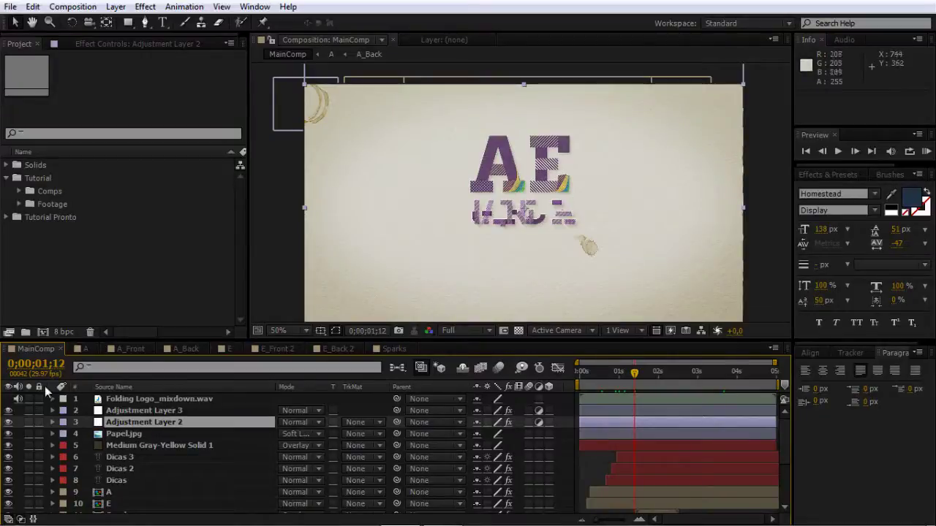
Create a new composition named A_Front with the HDV/HDTV 720 29.97 preset and a 5-second duration
{"action": "left_click", "coordinate": [45, 293]}
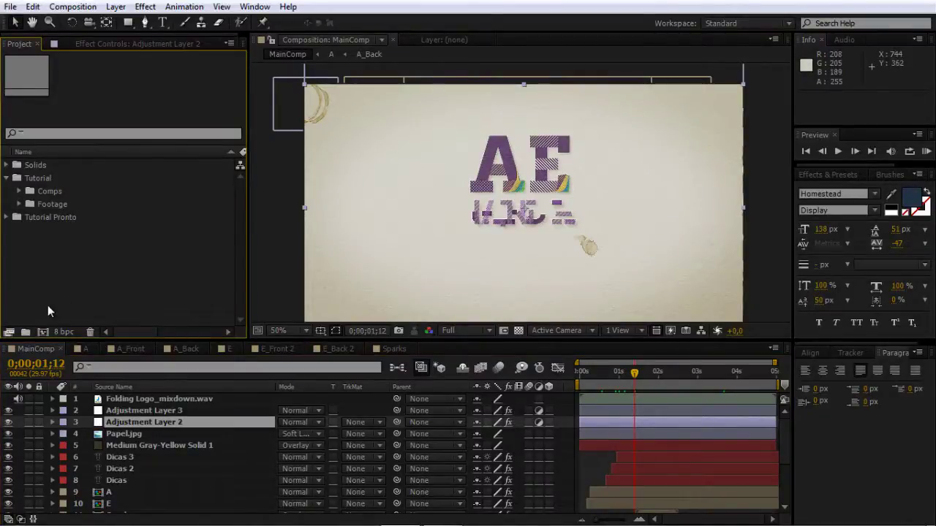
{"action": "key", "text": "ctrl+n"}
{"action": "type", "text": "A_Front"}
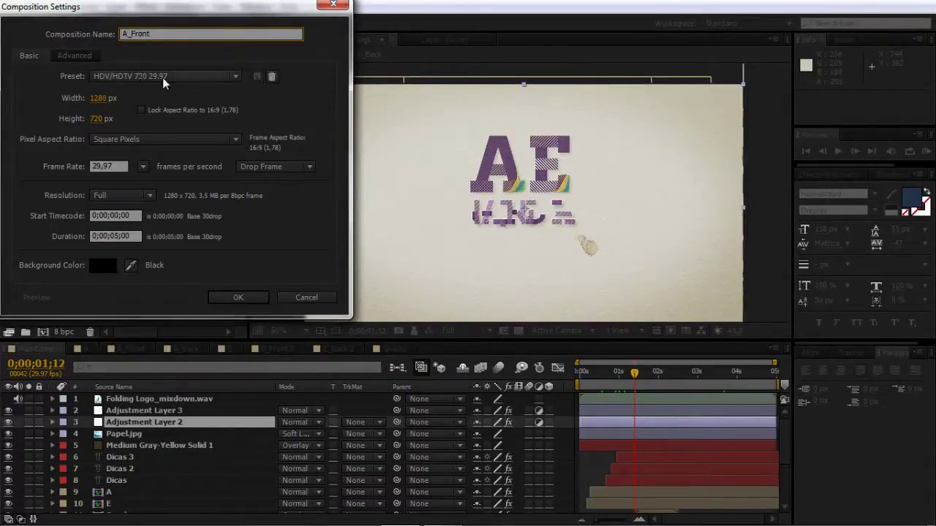
{"action": "left_click", "coordinate": [235, 297]}
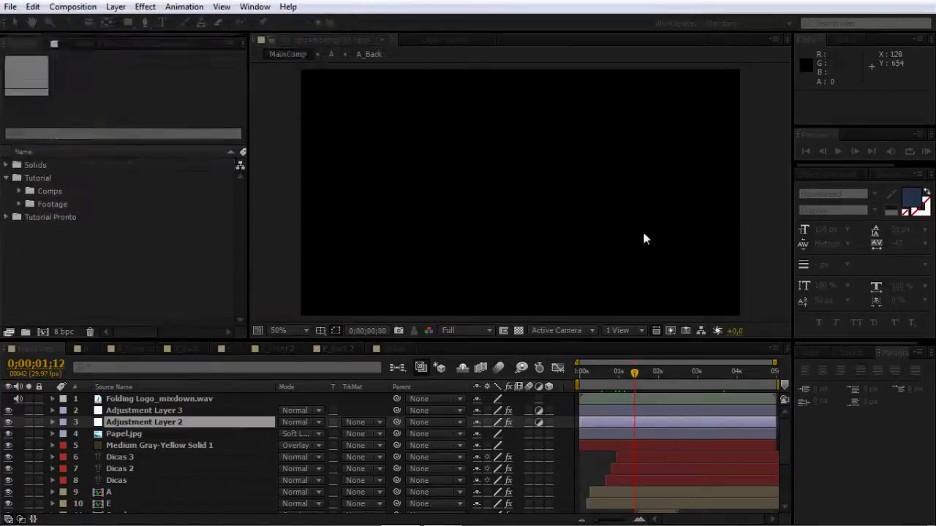
{"action": "left_click", "coordinate": [98, 238]}
{"action": "left_click", "coordinate": [40, 161]}
Add a text layer reading "A" to the new composition and set its font size to 335 px
{"action": "left_click", "coordinate": [163, 22]}
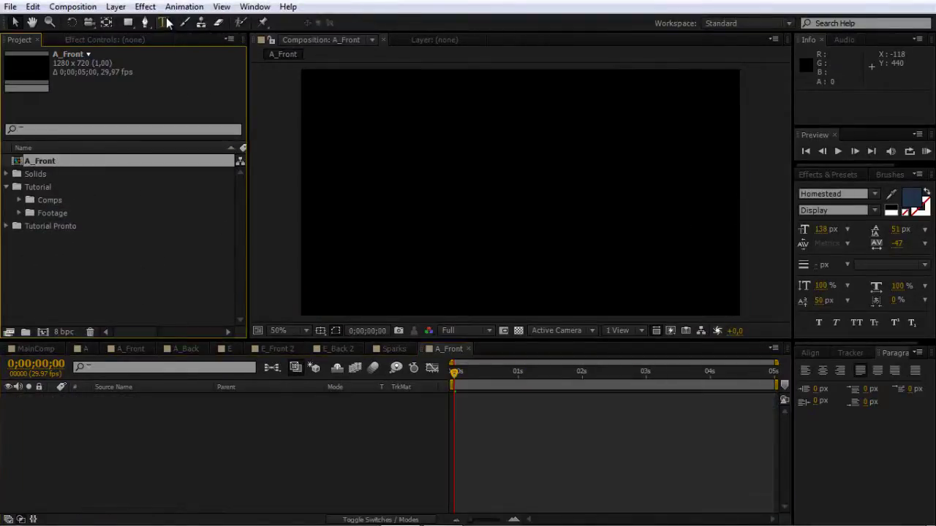
{"action": "left_click", "coordinate": [458, 175]}
{"action": "type", "text": "A"}
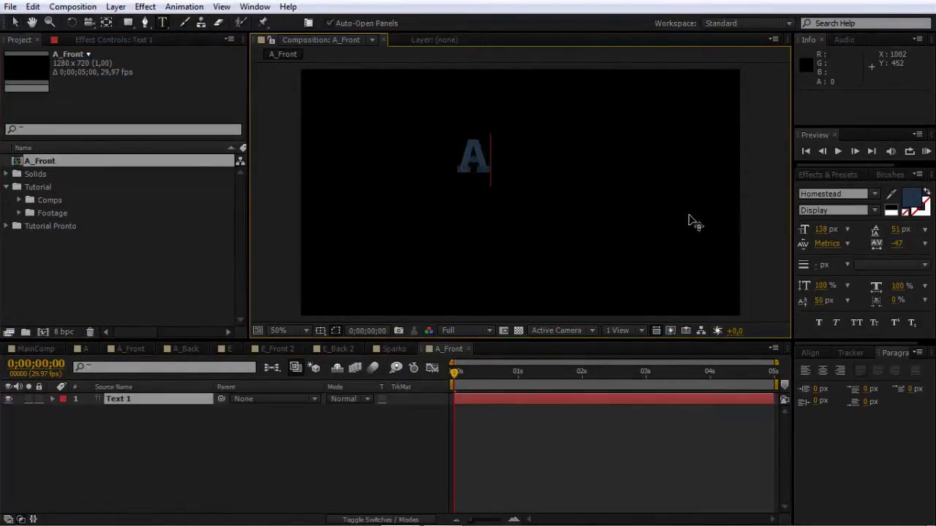
{"action": "key", "text": "ctrl+a"}
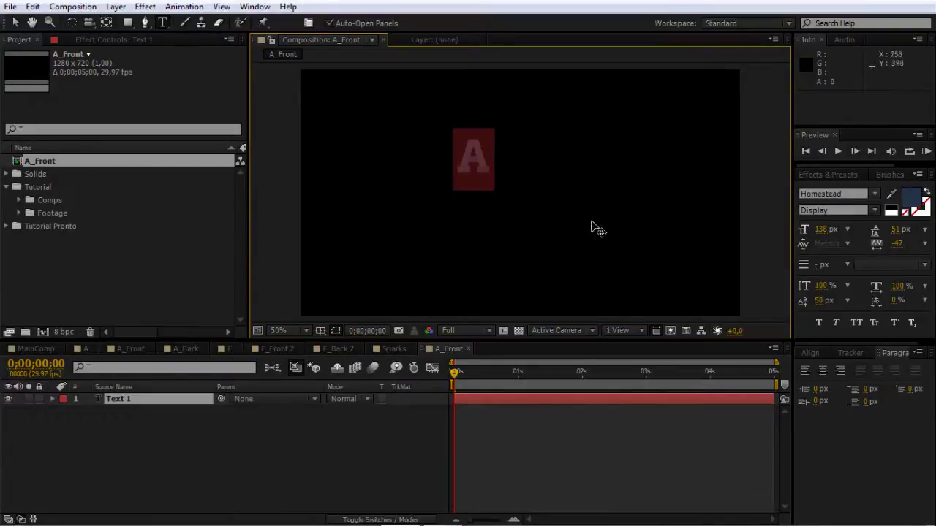
{"action": "left_click", "coordinate": [822, 230]}
{"action": "type", "text": "335"}
{"action": "key", "text": "Return"}
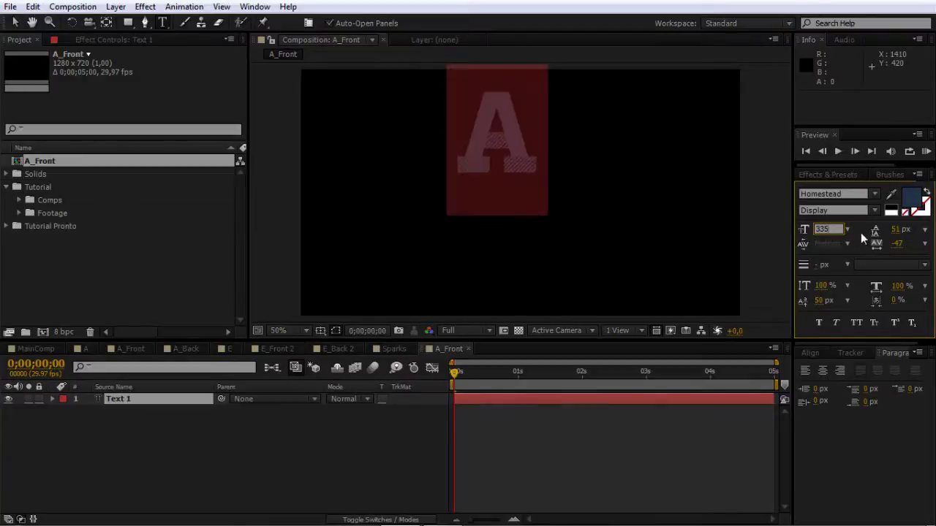
Set the fill color of the letter A to white (FFFFFF)
{"action": "left_click", "coordinate": [29, 23]}
{"action": "left_click", "coordinate": [910, 197]}
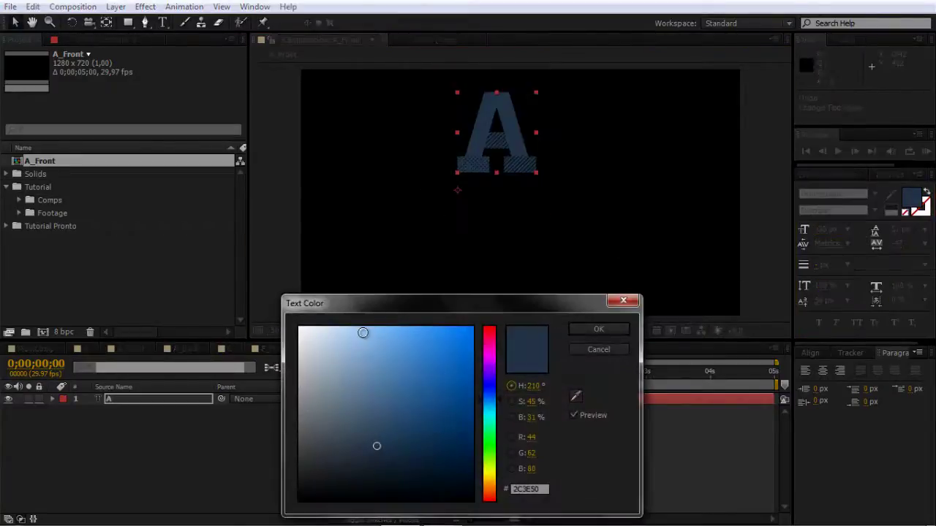
{"action": "left_click_drag", "start_coordinate": [364, 330], "coordinate": [299, 327]}
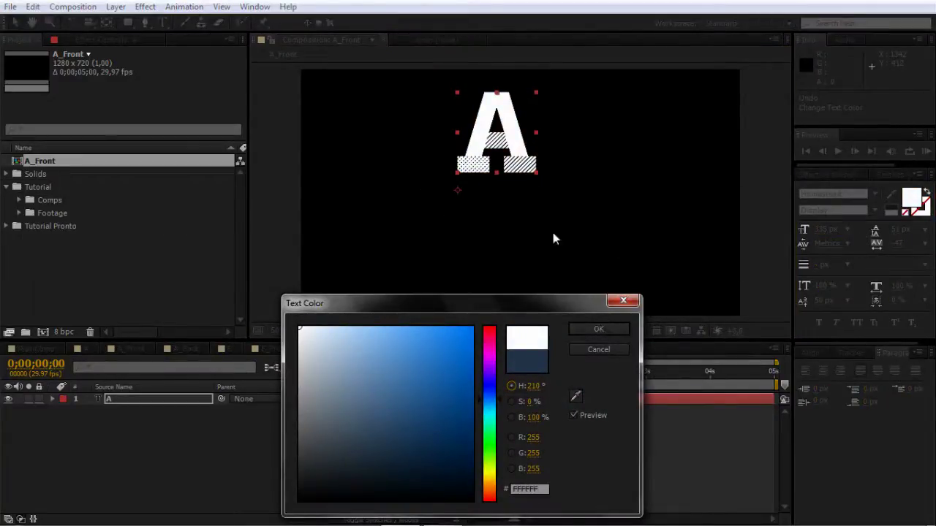
{"action": "left_click", "coordinate": [594, 330]}
Move the letter A and its anchor point near the middle of the frame, and center-align its paragraph
{"action": "left_click_drag", "start_coordinate": [507, 133], "coordinate": [532, 187]}
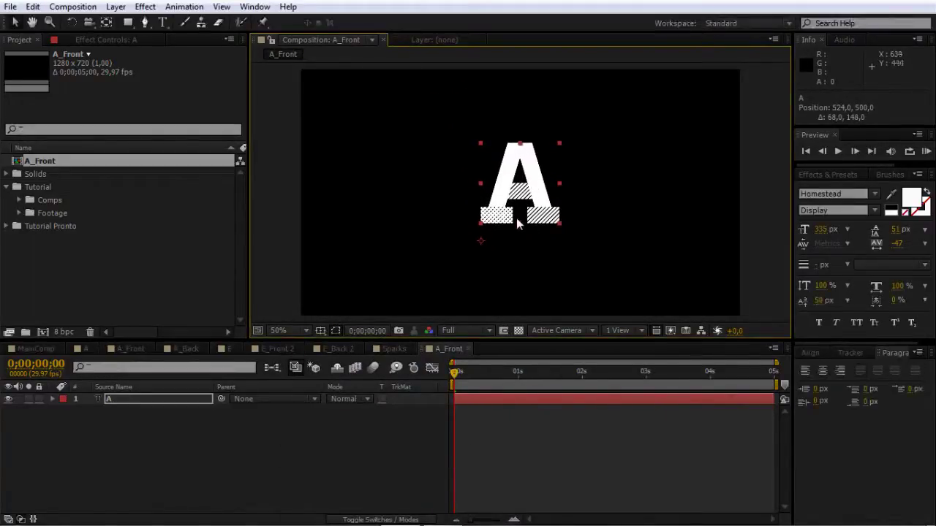
{"action": "left_click_drag", "start_coordinate": [481, 241], "coordinate": [532, 174]}
{"action": "left_click", "coordinate": [822, 372]}
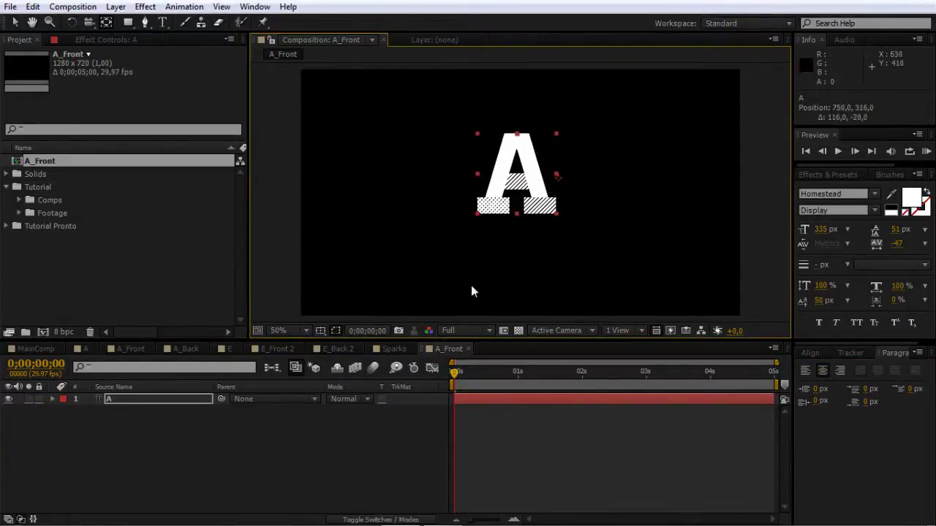
{"action": "double_click", "coordinate": [470, 401]}
{"action": "type", "text": "E"}
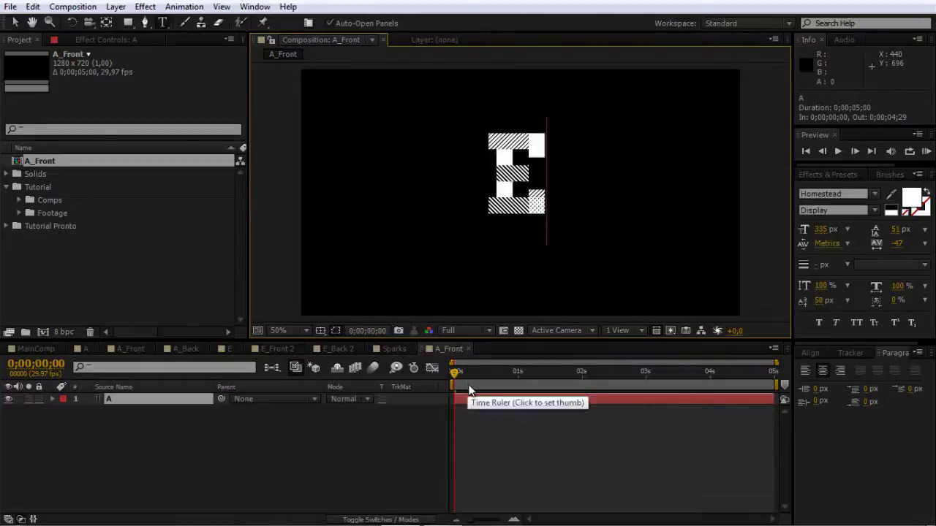
{"action": "key", "text": "ctrl+z"}
{"action": "left_click", "coordinate": [221, 413]}
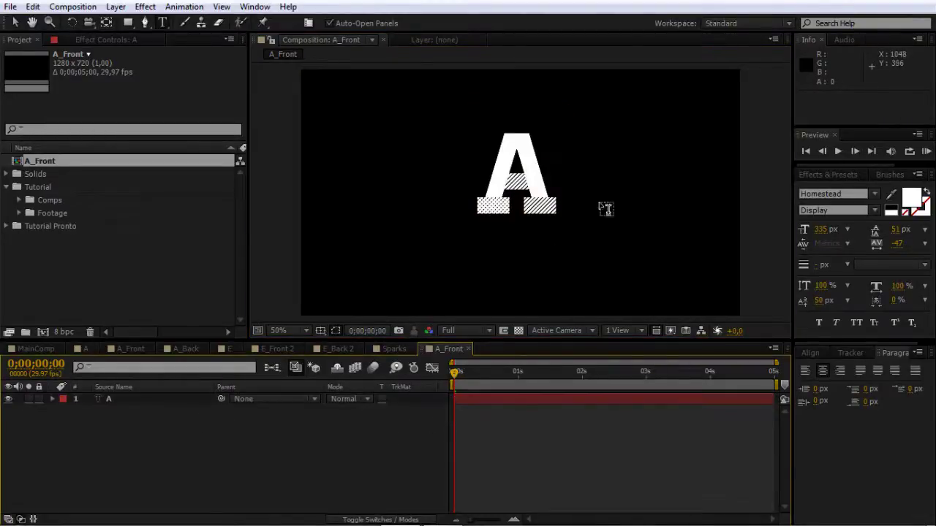
Check the finished A_Front composition's animation, and move the letter A in the new composition to position 760, 378
{"action": "key", "text": "v"}
{"action": "left_click", "coordinate": [531, 179]}
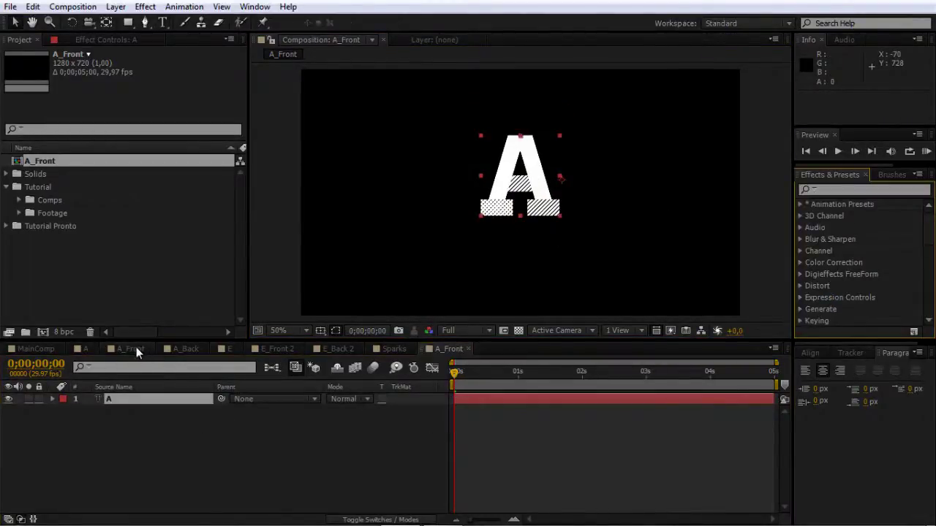
{"action": "left_click", "coordinate": [131, 349]}
{"action": "left_click_drag", "start_coordinate": [516, 371], "coordinate": [543, 384]}
{"action": "left_click", "coordinate": [458, 350]}
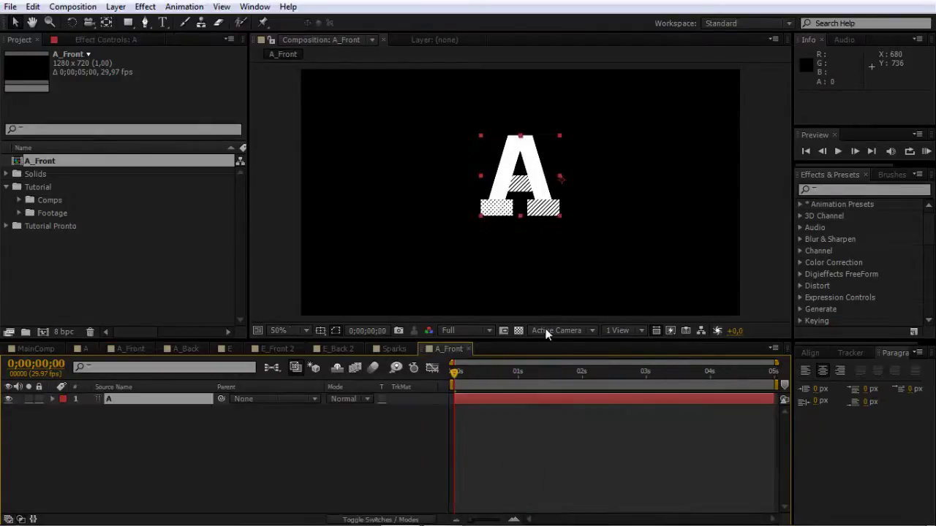
{"action": "left_click_drag", "start_coordinate": [542, 182], "coordinate": [543, 202]}
{"action": "scroll", "coordinate": [538, 226], "scroll_direction": "down", "scroll_amount": 2}
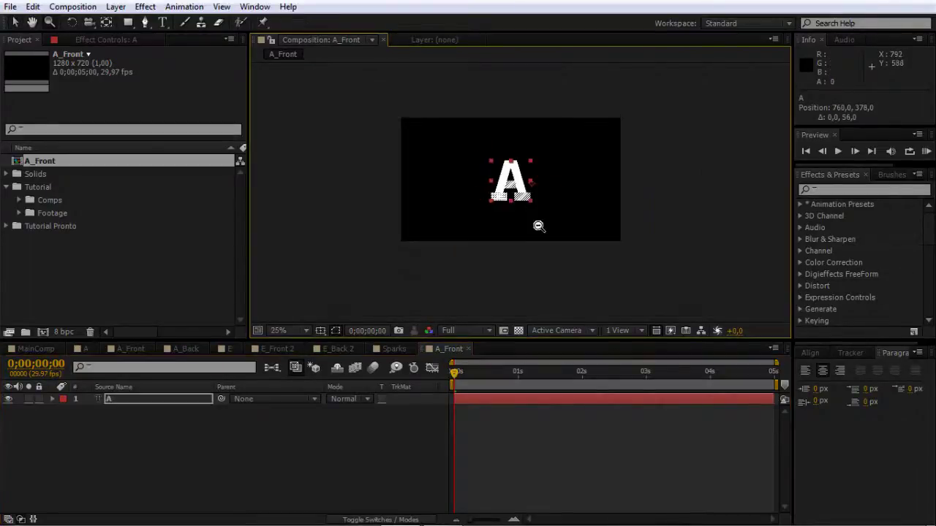
{"action": "scroll", "coordinate": [503, 172], "scroll_direction": "up", "scroll_amount": 2}
Apply the CC Page Turn effect to the A layer, with Render set to Front & Back Page
{"action": "left_click", "coordinate": [468, 398]}
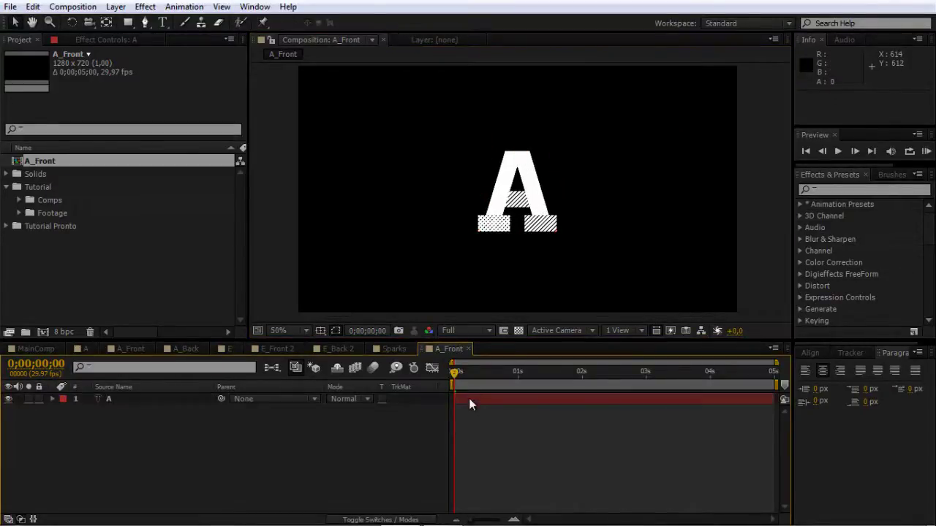
{"action": "left_click", "coordinate": [468, 398]}
{"action": "left_click", "coordinate": [824, 190]}
{"action": "type", "text": "page"}
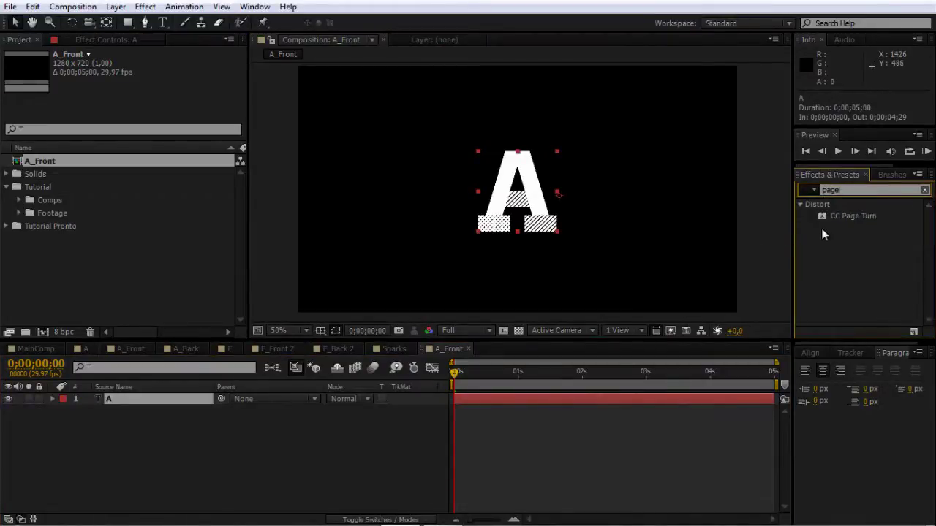
{"action": "left_click_drag", "start_coordinate": [830, 216], "coordinate": [483, 389]}
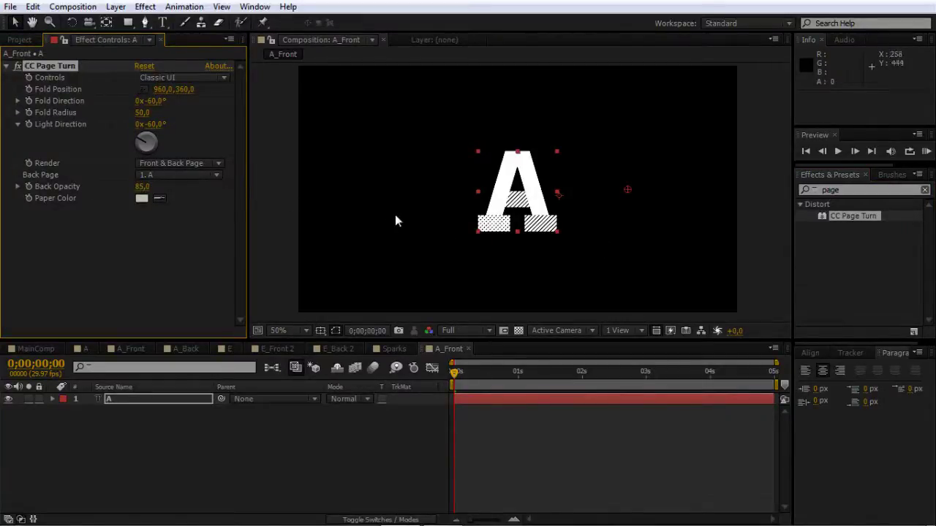
{"action": "left_click", "coordinate": [163, 163]}
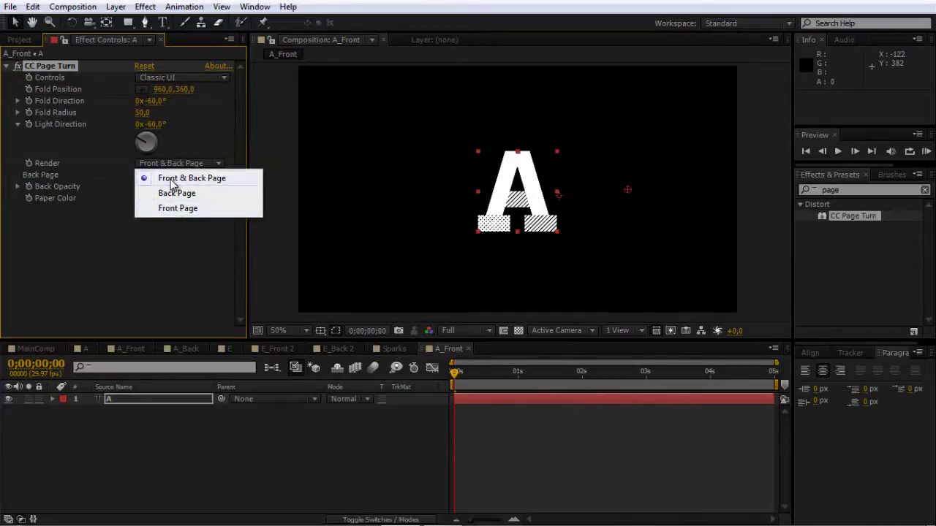
{"action": "left_click", "coordinate": [174, 180]}
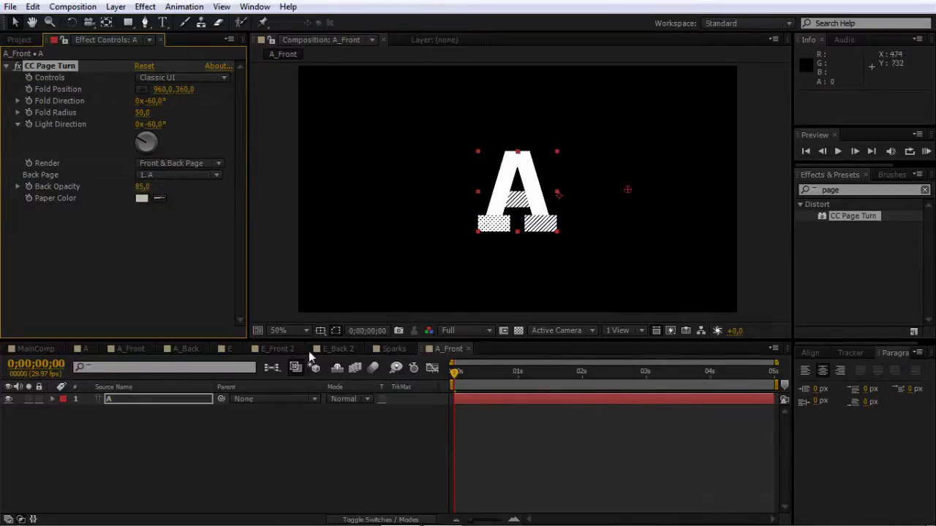
{"action": "left_click", "coordinate": [37, 364]}
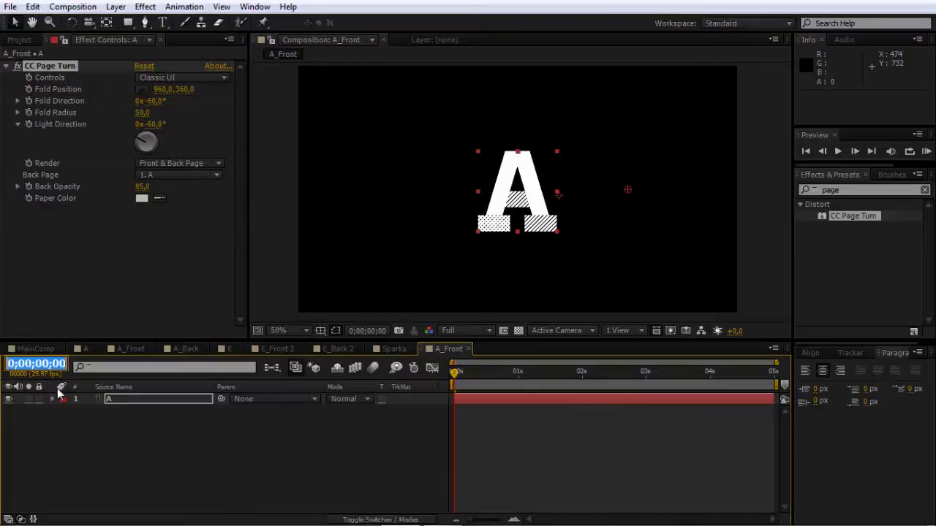
{"action": "type", "text": "3"}
{"action": "left_click", "coordinate": [109, 441]}
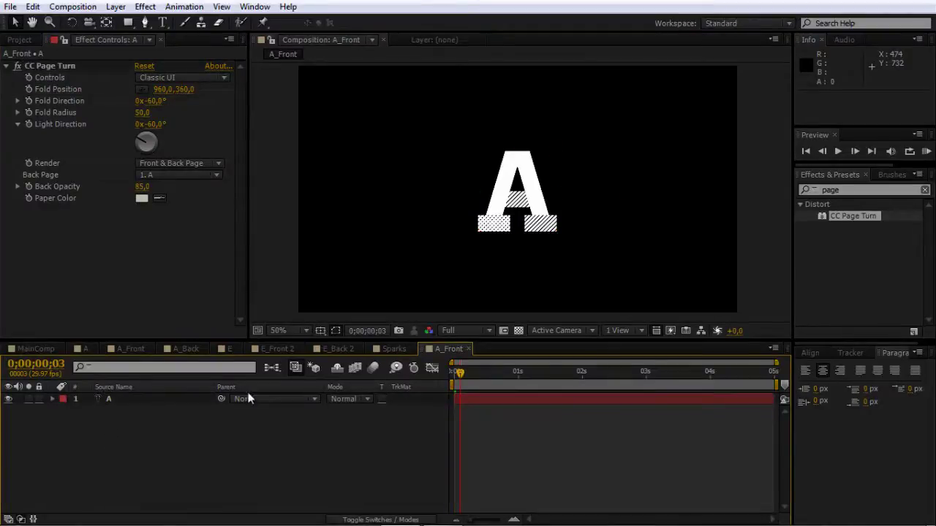
{"action": "left_click", "coordinate": [113, 402]}
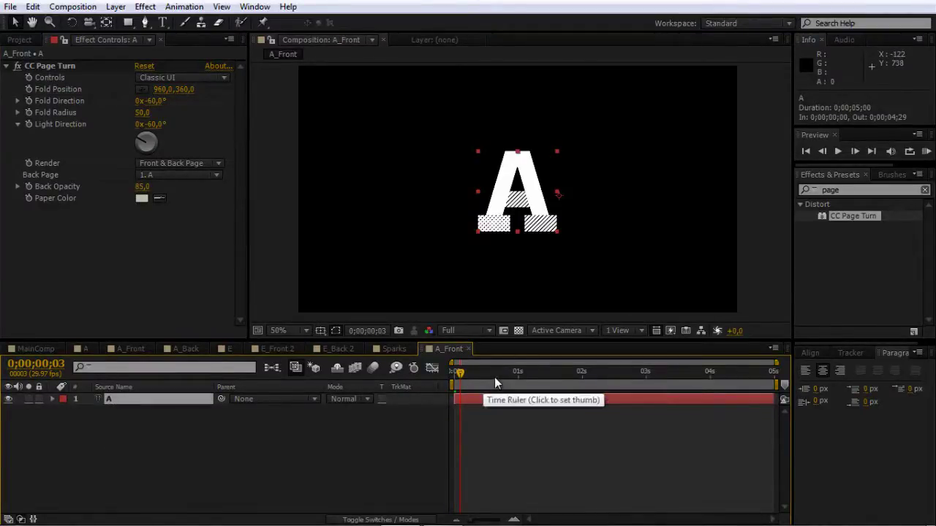
Keyframe the CC Page Turn Fold Position at 922, 236 on frame 0;00;00;25, and reveal the layer's keyframes
{"action": "left_click_drag", "start_coordinate": [497, 374], "coordinate": [506, 373]}
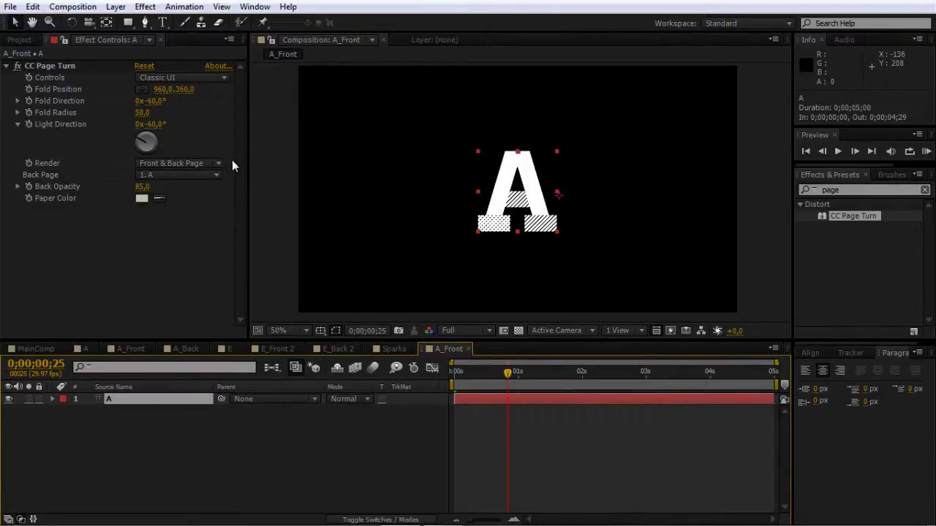
{"action": "left_click", "coordinate": [31, 90]}
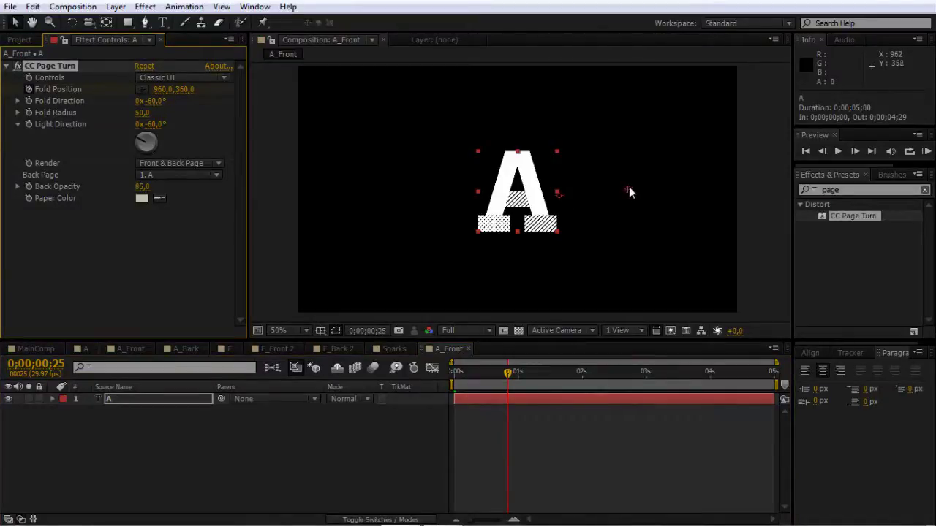
{"action": "left_click", "coordinate": [163, 96]}
{"action": "type", "text": "922"}
{"action": "key", "text": "Return"}
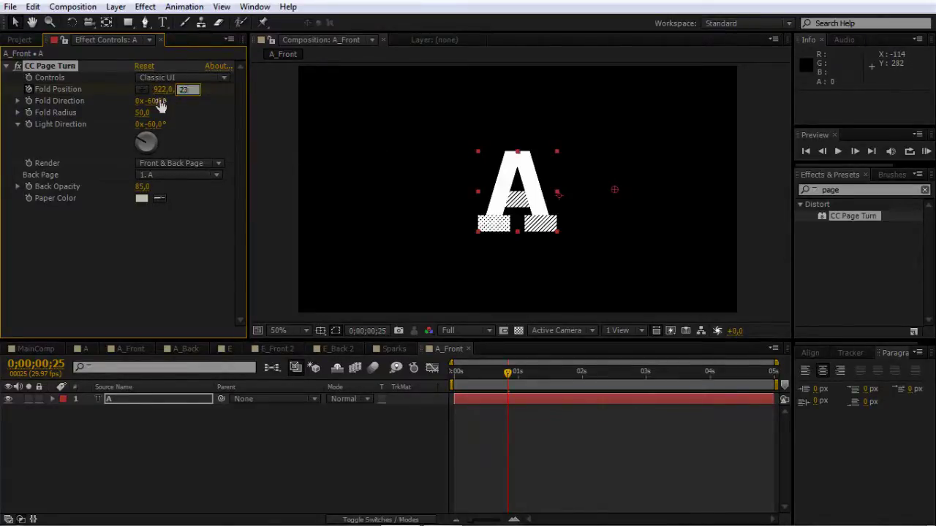
{"action": "key", "text": "Return"}
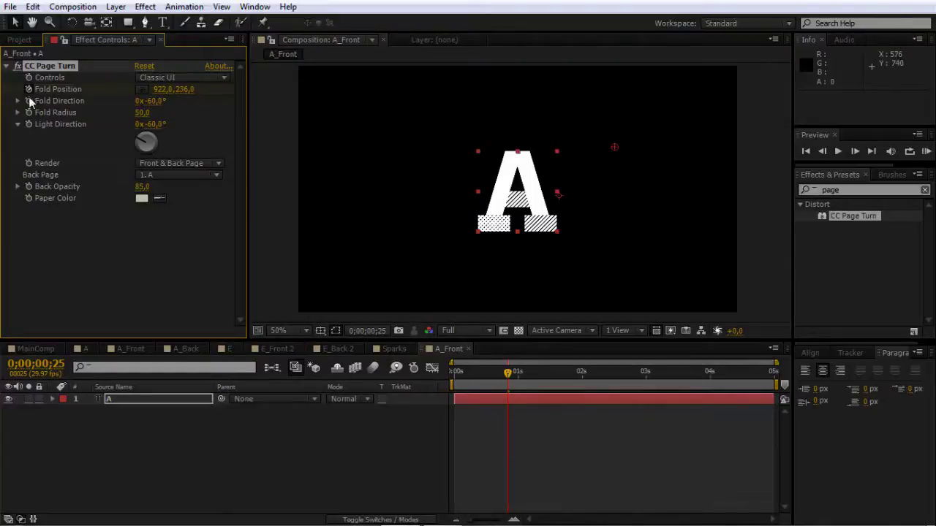
{"action": "key", "text": "u"}
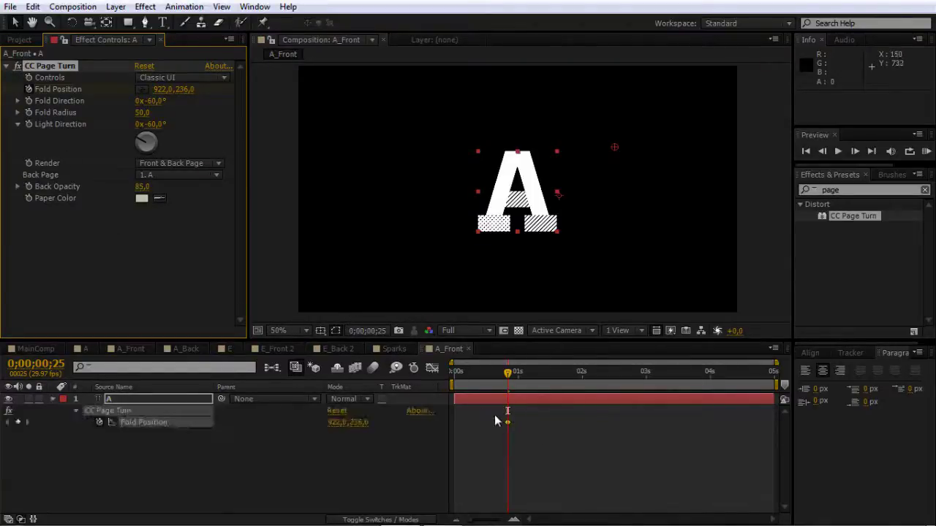
Add a Fold Position keyframe at 0;00;00;03 with the value 423, 236, so the letter starts folded away
{"action": "left_click", "coordinate": [62, 365]}
{"action": "type", "text": "3"}
{"action": "left_click", "coordinate": [119, 473]}
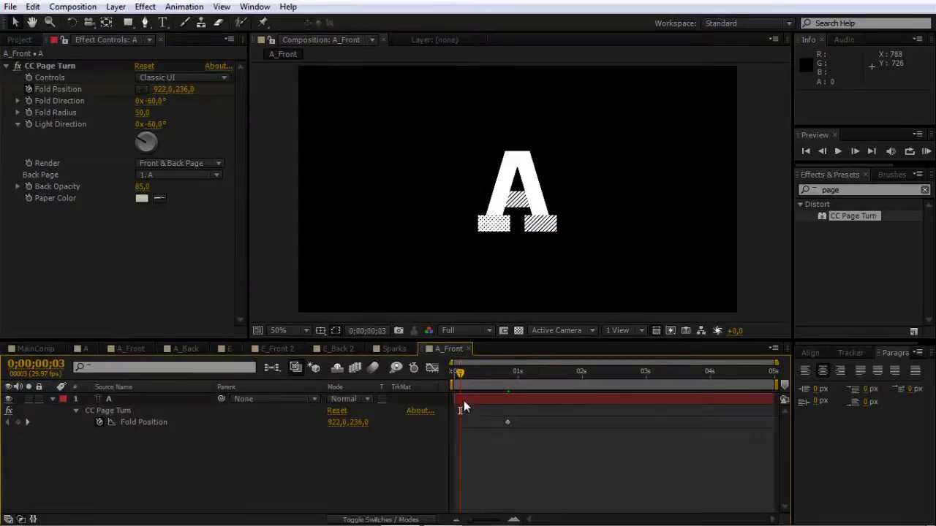
{"action": "left_click", "coordinate": [463, 404]}
{"action": "left_click", "coordinate": [63, 69]}
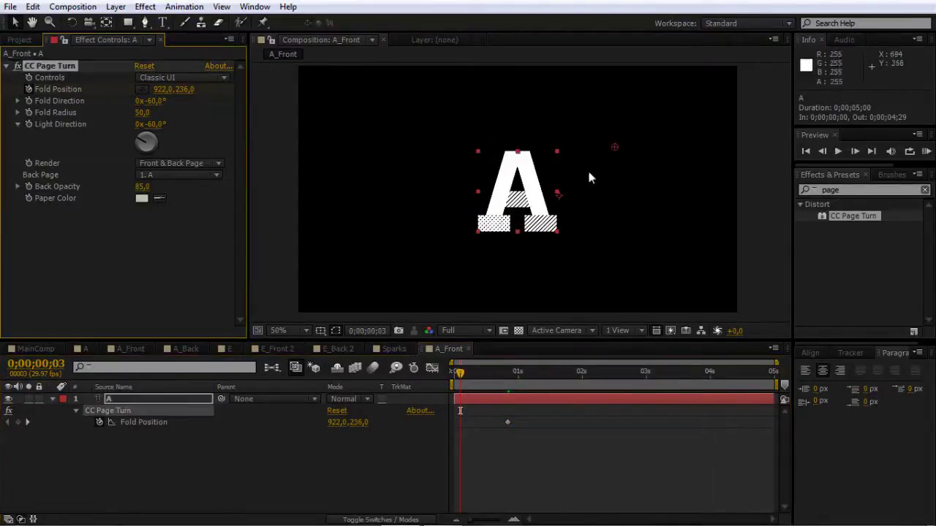
{"action": "left_click_drag", "start_coordinate": [611, 146], "coordinate": [462, 150]}
{"action": "left_click", "coordinate": [161, 89]}
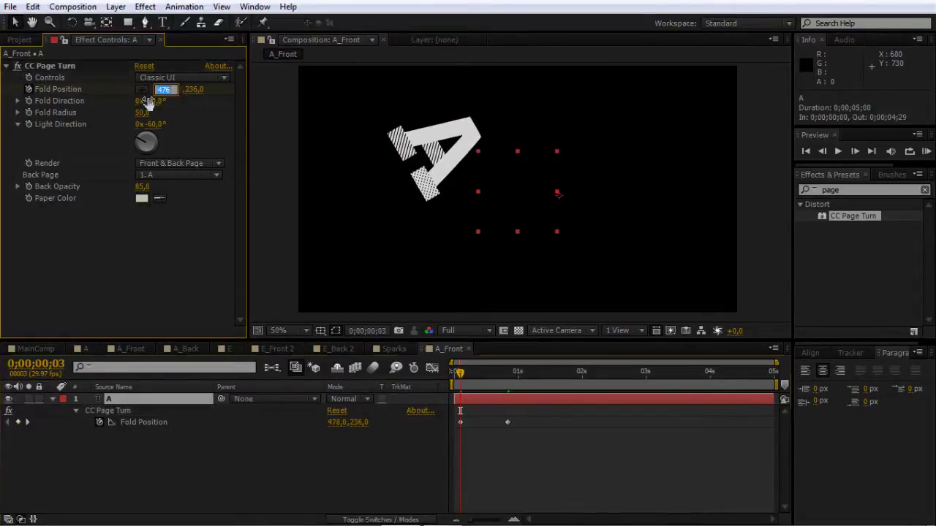
{"action": "type", "text": "422"}
{"action": "key", "text": "Return"}
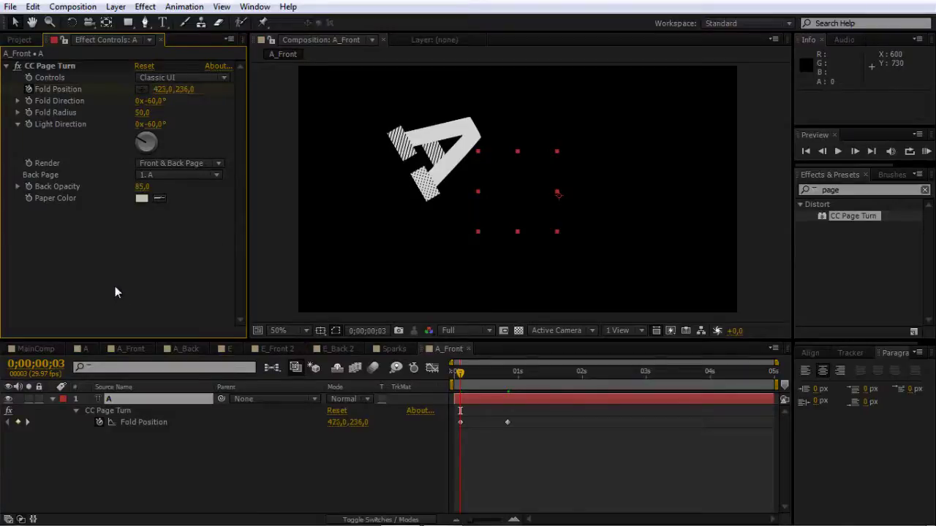
Apply Easy Ease to the Fold Position keyframe at 0;00;00;25 and scrub through the unfolding letter
{"action": "left_click", "coordinate": [461, 373]}
{"action": "left_click", "coordinate": [458, 373]}
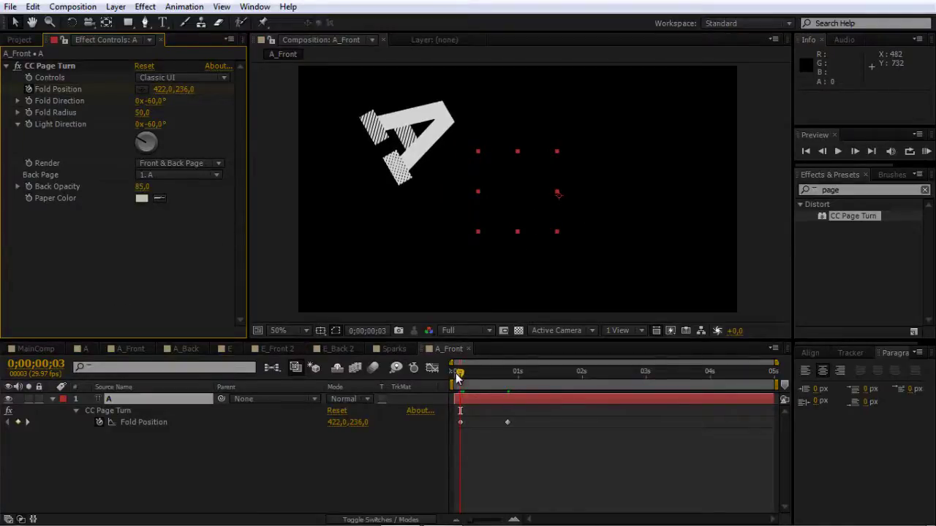
{"action": "left_click_drag", "start_coordinate": [515, 415], "coordinate": [494, 431]}
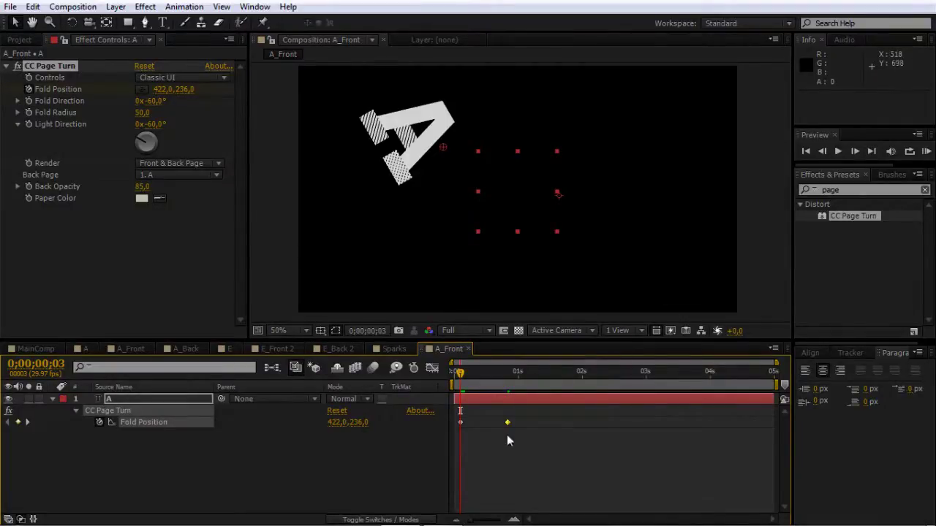
{"action": "left_click", "coordinate": [494, 419]}
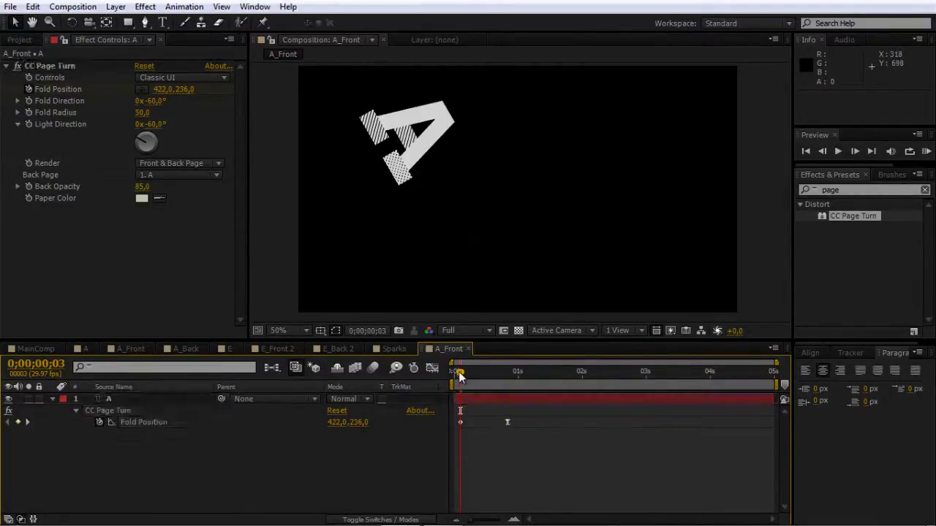
{"action": "left_click_drag", "start_coordinate": [459, 372], "coordinate": [507, 372]}
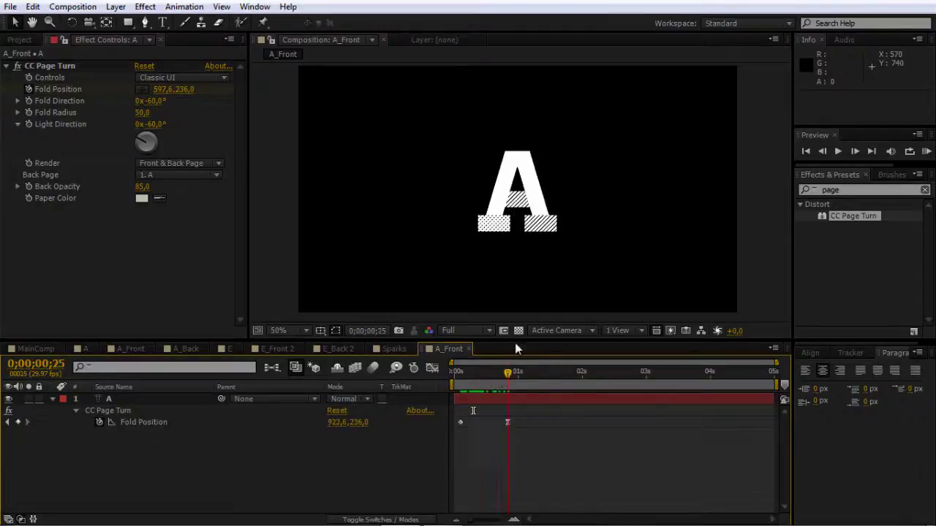
Set the CC Page Turn Render option to Front Page and scrub through the fold to check it
{"action": "left_click", "coordinate": [175, 163]}
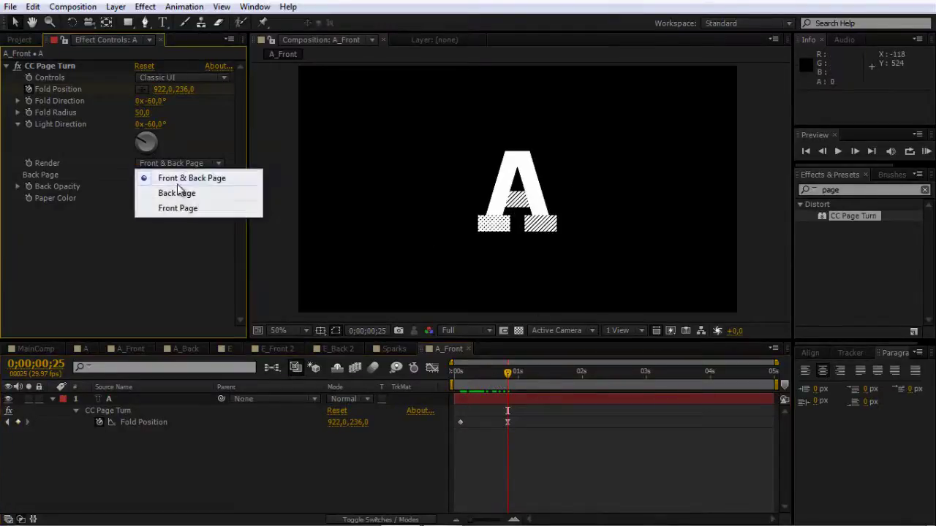
{"action": "left_click", "coordinate": [179, 210]}
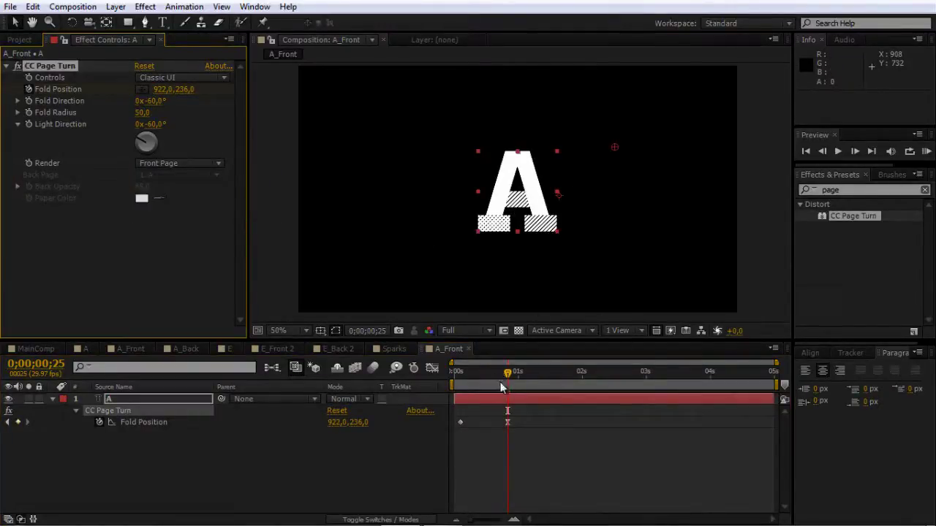
{"action": "mouse_move", "coordinate": [503, 380]}
{"action": "left_mouse_down"}
{"action": "mouse_move", "coordinate": [458, 376]}
{"action": "mouse_move", "coordinate": [489, 382]}
{"action": "left_mouse_up"}
{"action": "mouse_move", "coordinate": [477, 384]}
{"action": "left_mouse_down"}
{"action": "mouse_move", "coordinate": [454, 386]}
{"action": "mouse_move", "coordinate": [488, 381]}
{"action": "mouse_move", "coordinate": [459, 384]}
{"action": "left_mouse_up"}
{"action": "left_click", "coordinate": [474, 415]}
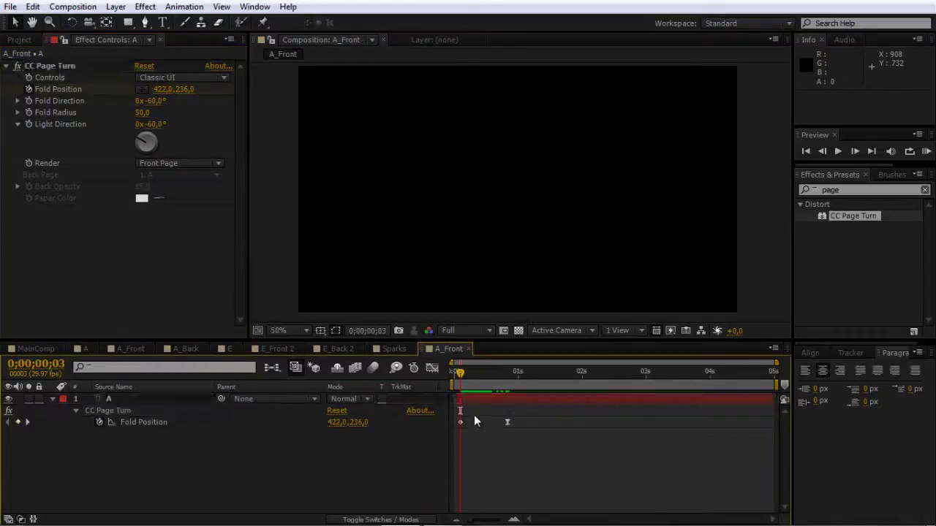
{"action": "left_click", "coordinate": [468, 413]}
{"action": "left_click", "coordinate": [355, 457]}
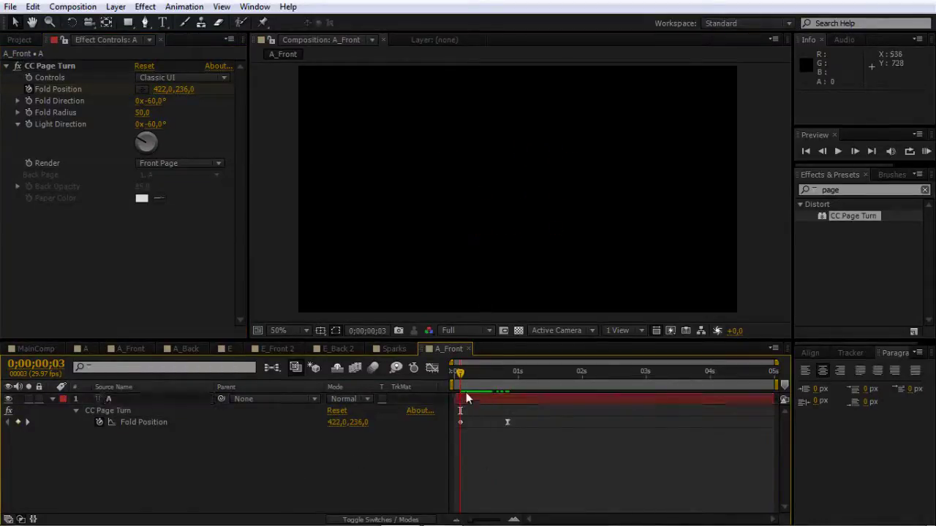
{"action": "left_click_drag", "start_coordinate": [484, 373], "coordinate": [463, 383]}
Move the A_Front composition into the PreComps folder inside the Tutorial project's Comps folder
{"action": "left_click", "coordinate": [20, 40]}
{"action": "left_click", "coordinate": [11, 240]}
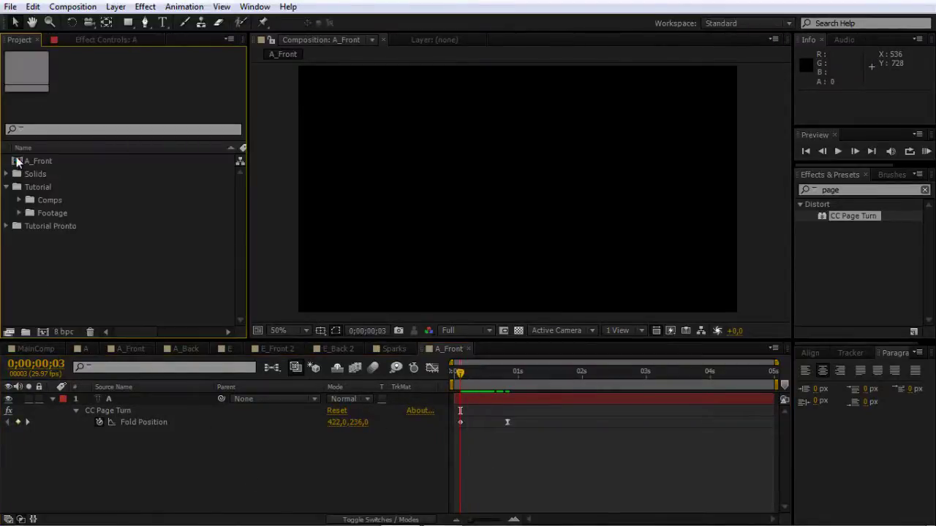
{"action": "left_click", "coordinate": [18, 162]}
{"action": "left_click", "coordinate": [31, 261]}
{"action": "left_click", "coordinate": [7, 226]}
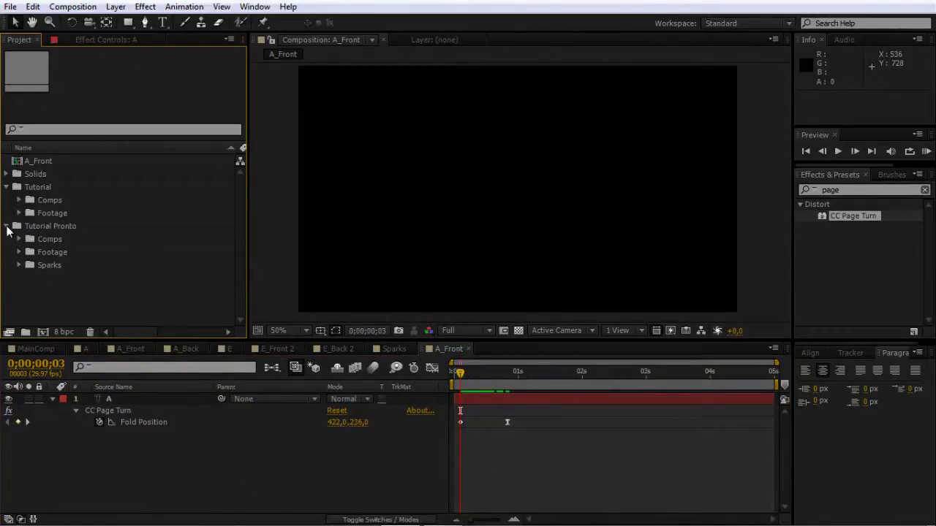
{"action": "left_click", "coordinate": [6, 226]}
{"action": "left_click_drag", "start_coordinate": [22, 162], "coordinate": [37, 214]}
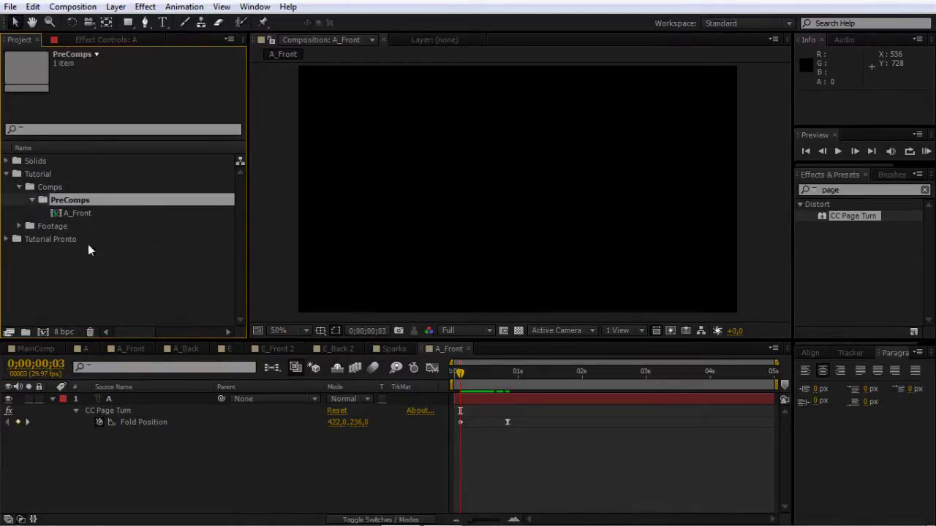
{"action": "left_click", "coordinate": [88, 245]}
Duplicate the A_Front composition and rename the copy A_Back
{"action": "left_click", "coordinate": [61, 216]}
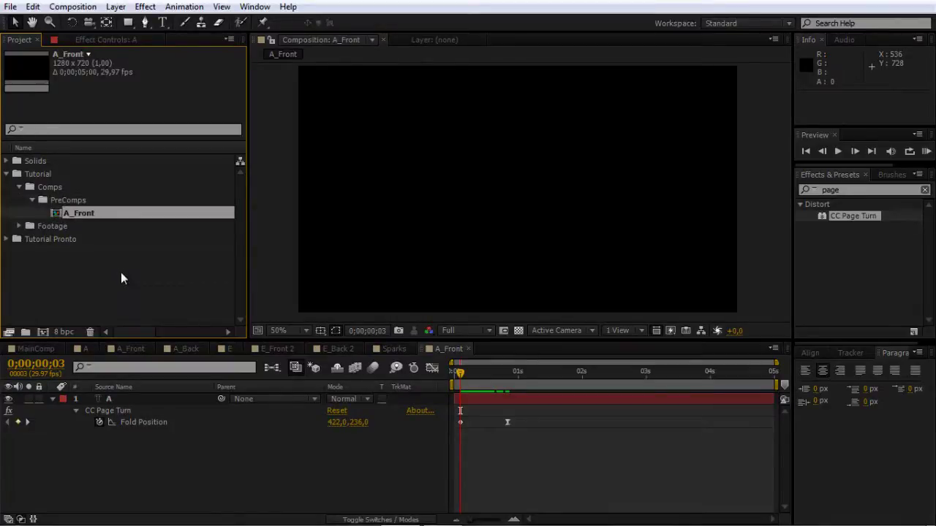
{"action": "key", "text": "ctrl+d"}
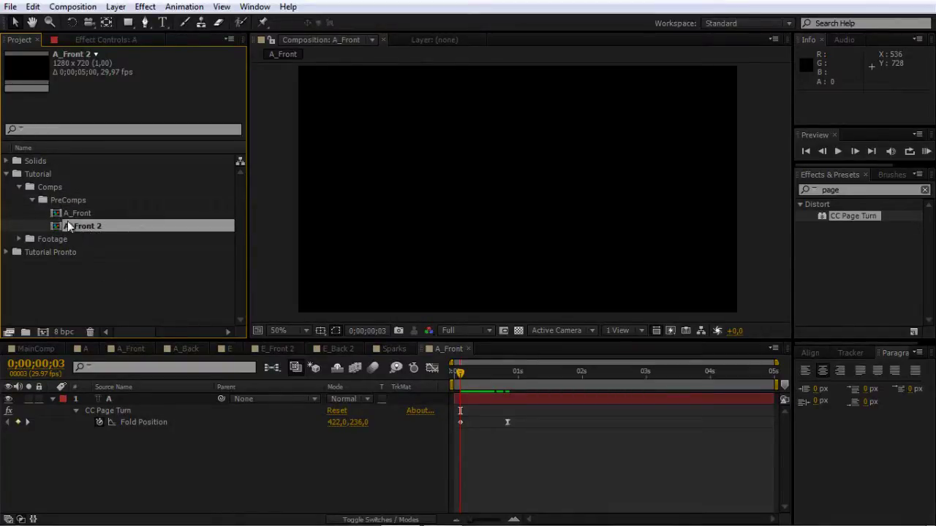
{"action": "key", "text": "Return"}
{"action": "type", "text": "E_Fr"}
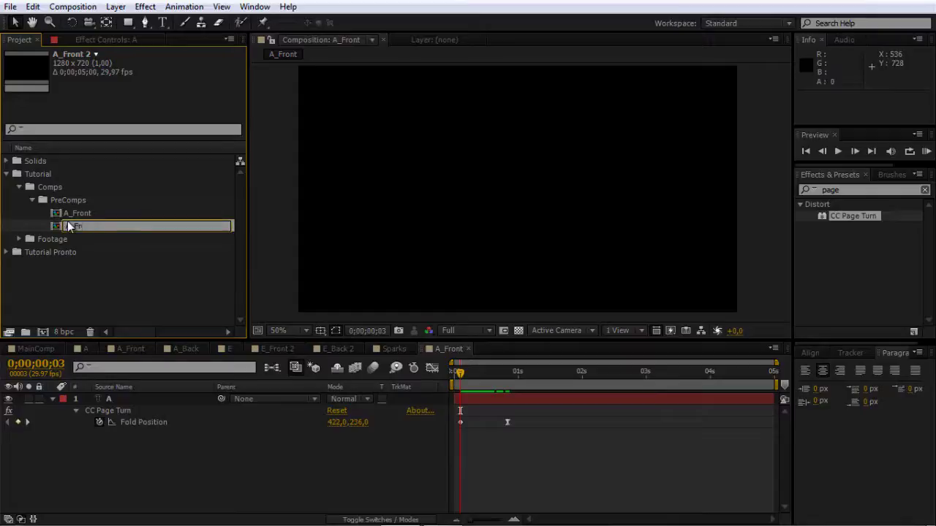
{"action": "type", "text": "ack"}
{"action": "key", "text": "Return"}
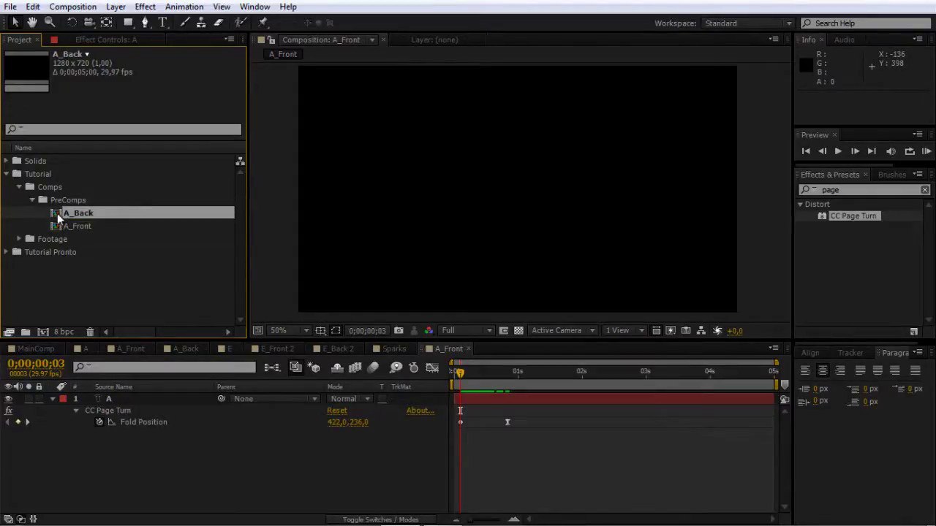
In the A_Back composition, set the A layer's CC Page Turn Render to Back Page and scrub through the fold
{"action": "double_click", "coordinate": [57, 213]}
{"action": "left_click_drag", "start_coordinate": [461, 374], "coordinate": [507, 373]}
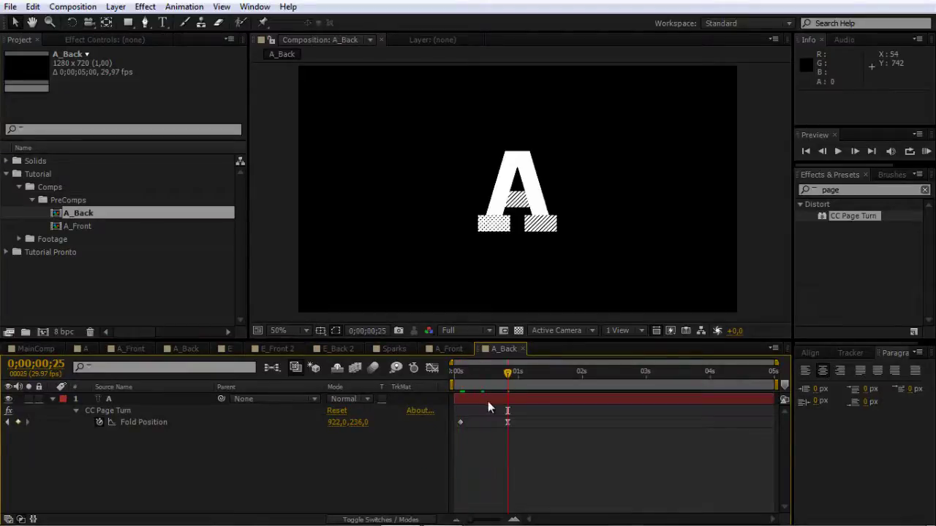
{"action": "left_click", "coordinate": [488, 399]}
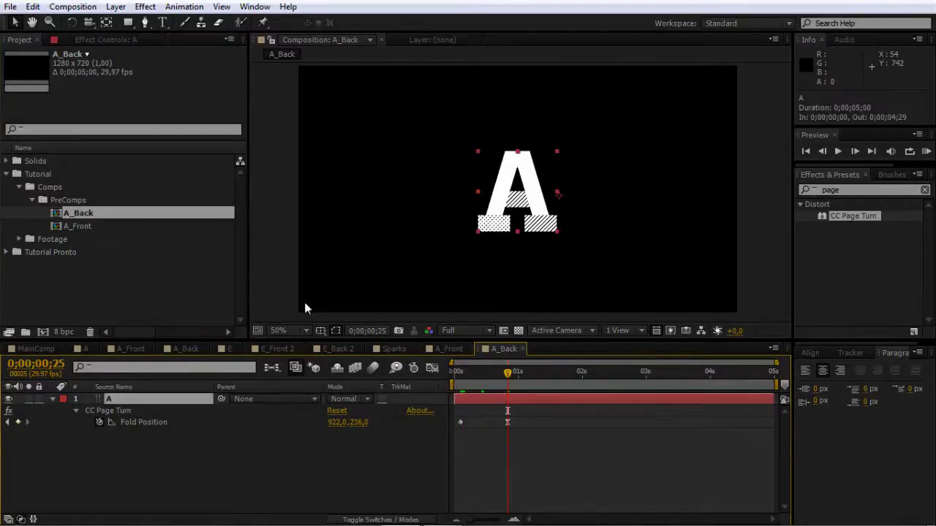
{"action": "left_click", "coordinate": [104, 38]}
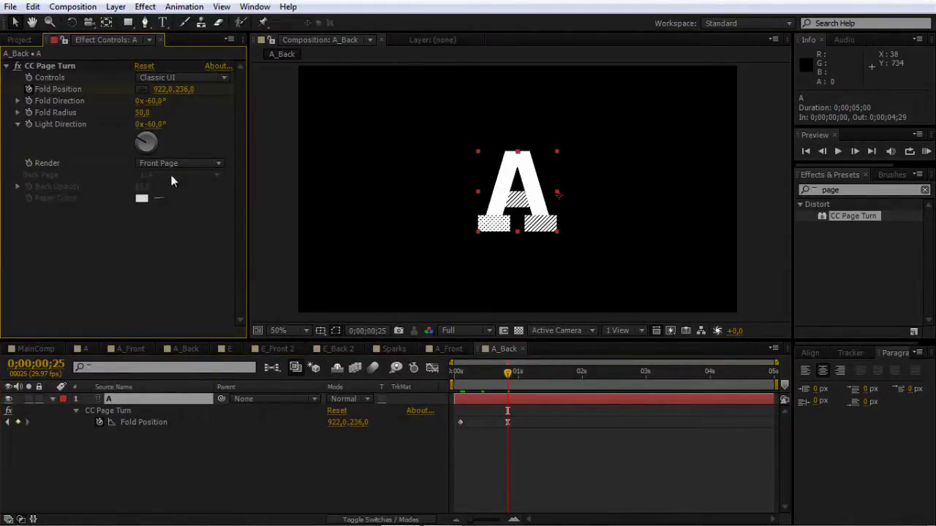
{"action": "left_click", "coordinate": [176, 163]}
{"action": "left_click", "coordinate": [176, 193]}
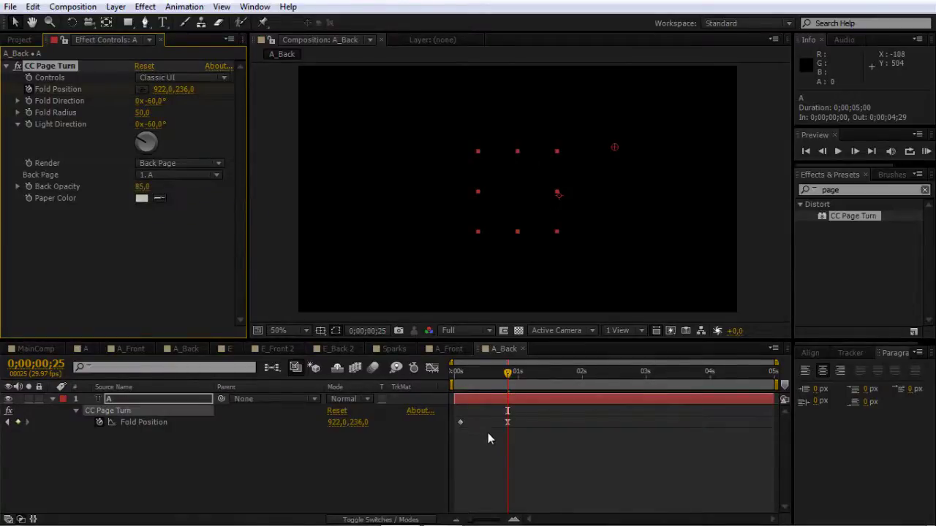
{"action": "left_click_drag", "start_coordinate": [507, 386], "coordinate": [463, 383]}
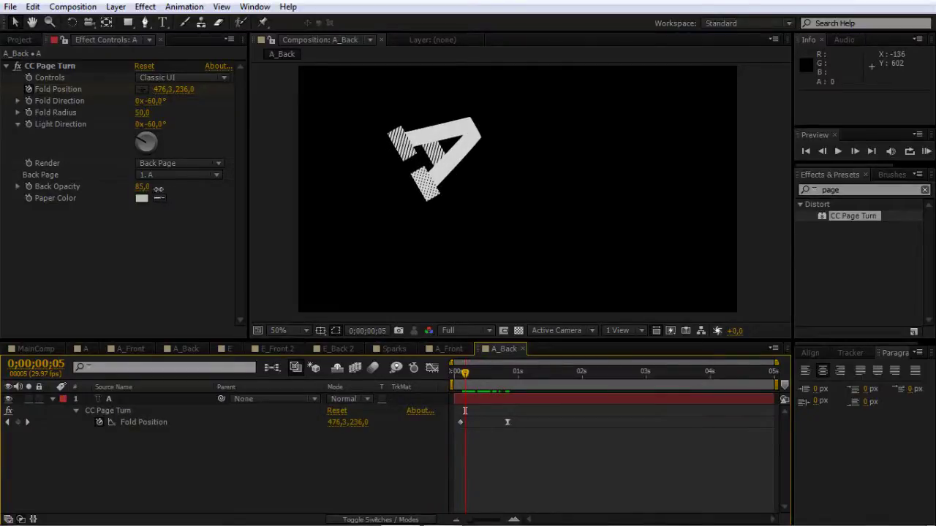
{"action": "left_click", "coordinate": [157, 190]}
Return to the A_Front composition and review its front-page fold animation up to 0;00;00;25
{"action": "left_click", "coordinate": [448, 349]}
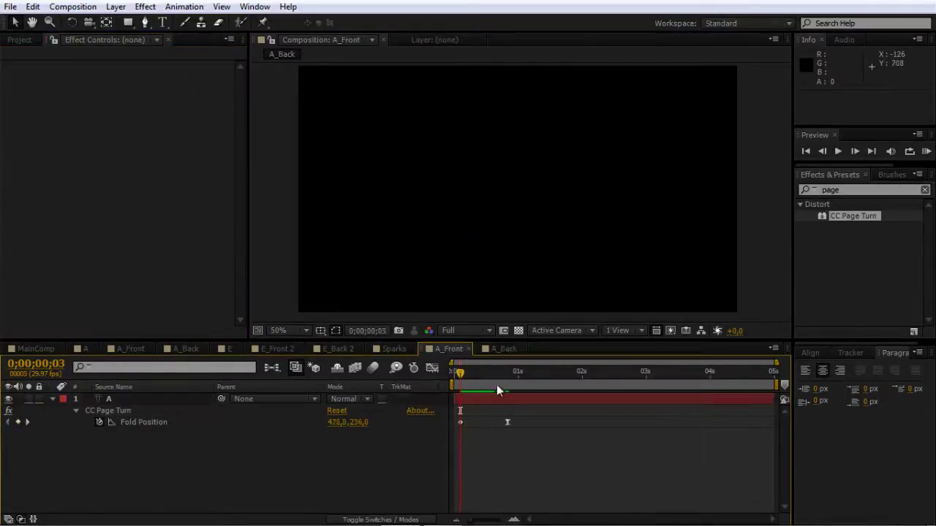
{"action": "key", "text": "space"}
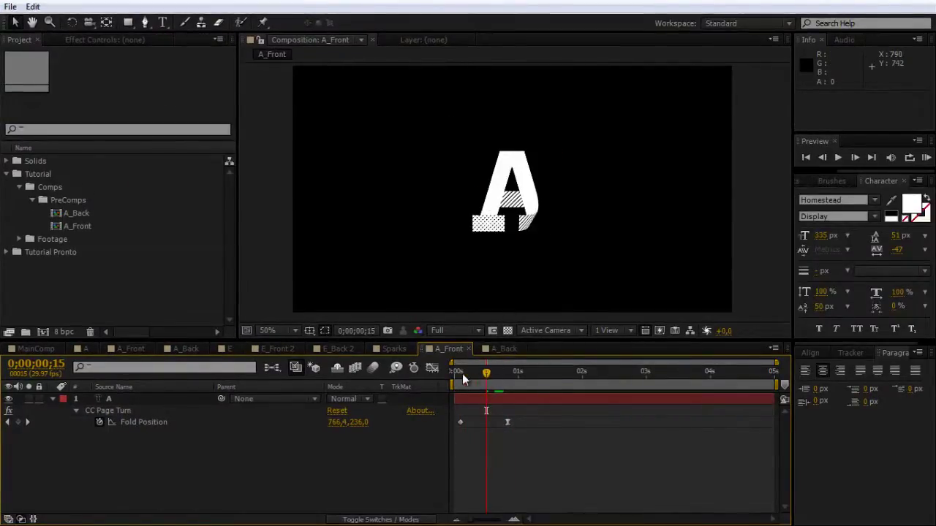
{"action": "left_click_drag", "start_coordinate": [462, 374], "coordinate": [506, 377]}
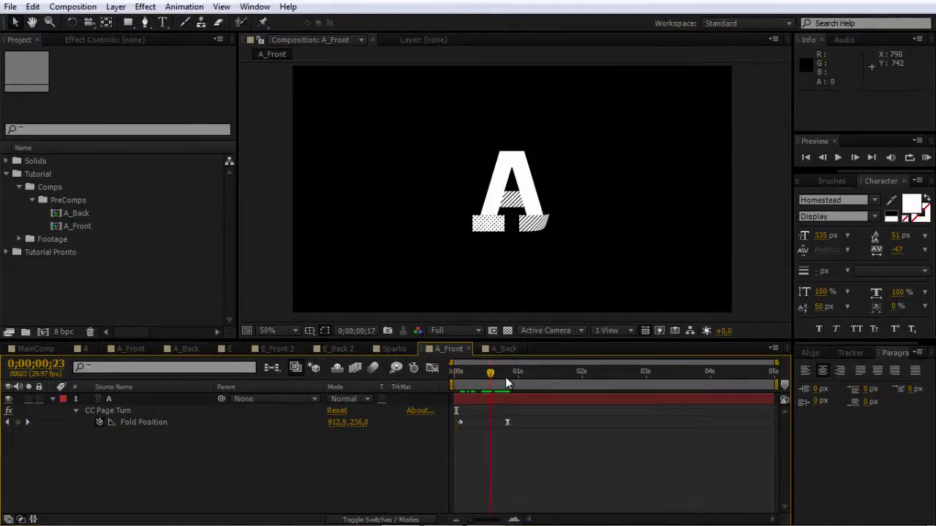
Create a single composition from A_Back and A_Front, using A_Back's dimensions, and rename it A
{"action": "left_click", "coordinate": [55, 224], "text": "shift"}
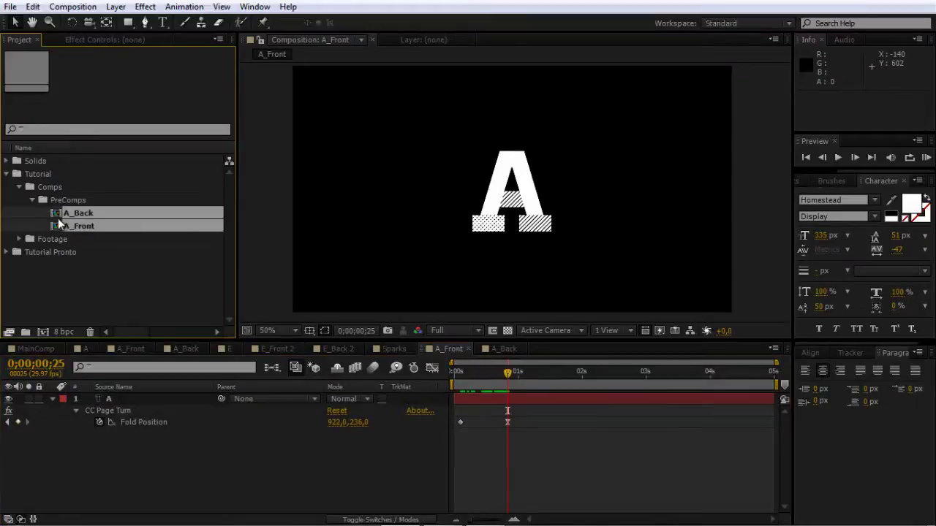
{"action": "left_click_drag", "start_coordinate": [57, 226], "coordinate": [40, 330]}
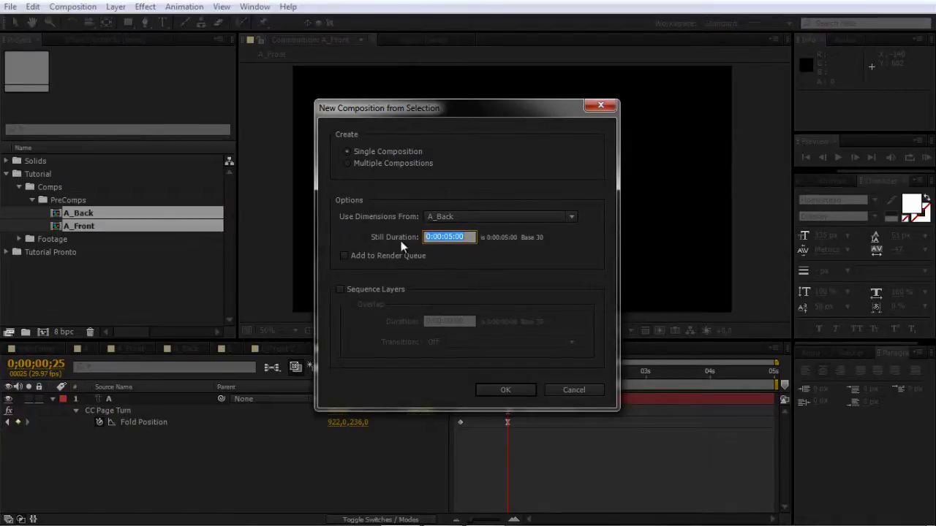
{"action": "left_click", "coordinate": [515, 392]}
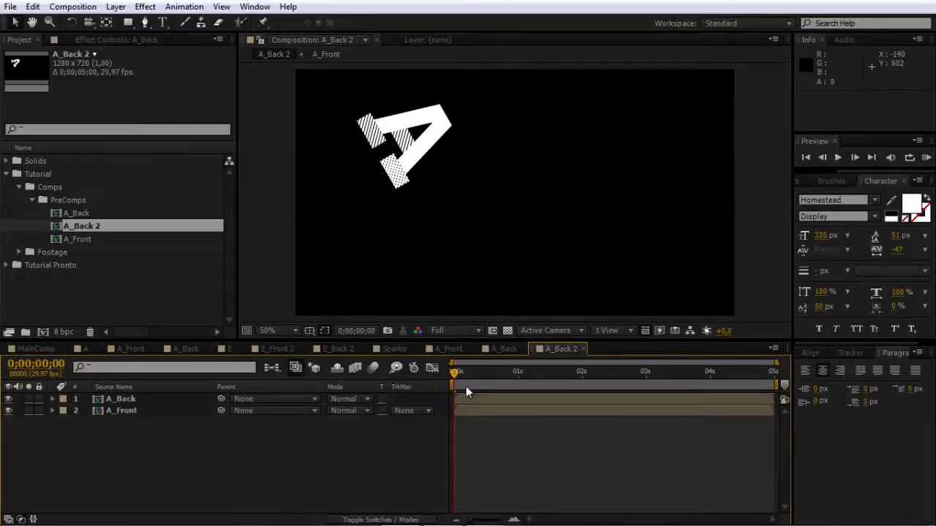
{"action": "key", "text": "ctrl+k"}
{"action": "type", "text": "A"}
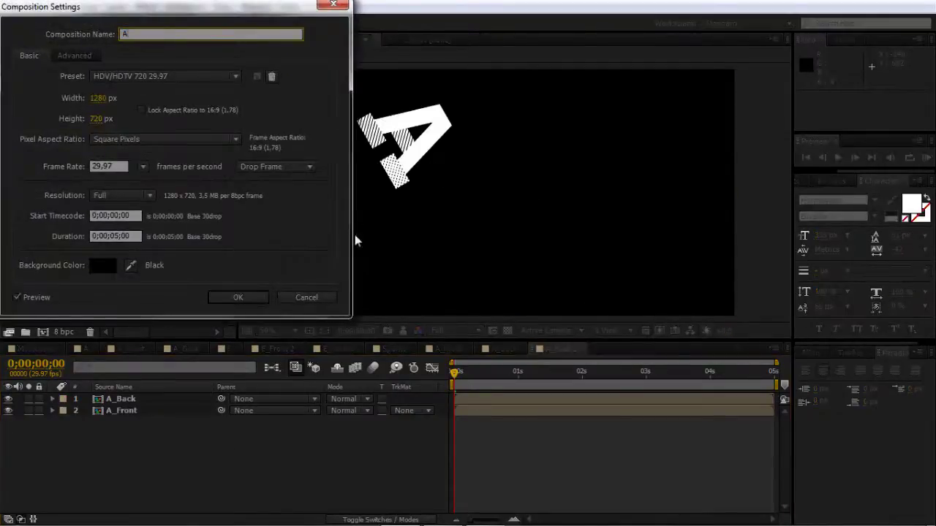
{"action": "left_click", "coordinate": [241, 299]}
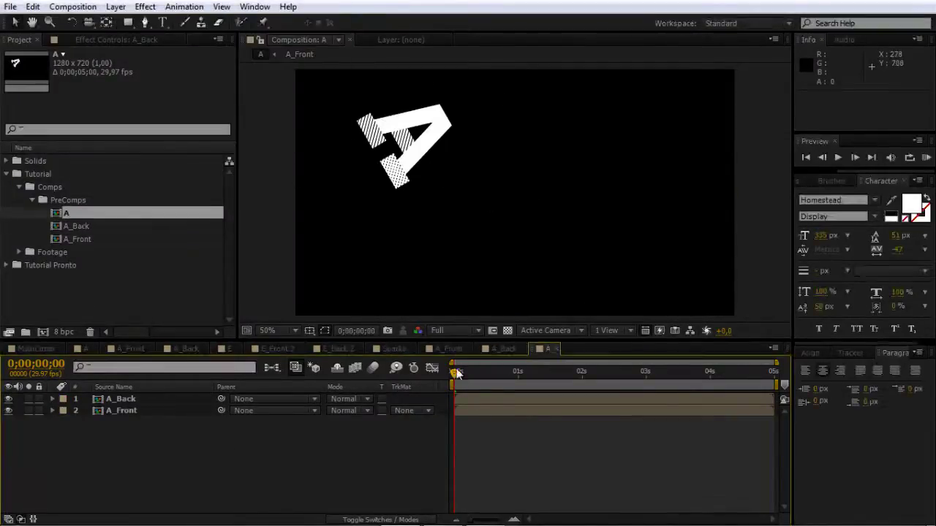
Move the A_Back layer's anchor point by -300, -162 with the Pan Behind tool
{"action": "left_click", "coordinate": [507, 372]}
{"action": "left_click", "coordinate": [476, 244]}
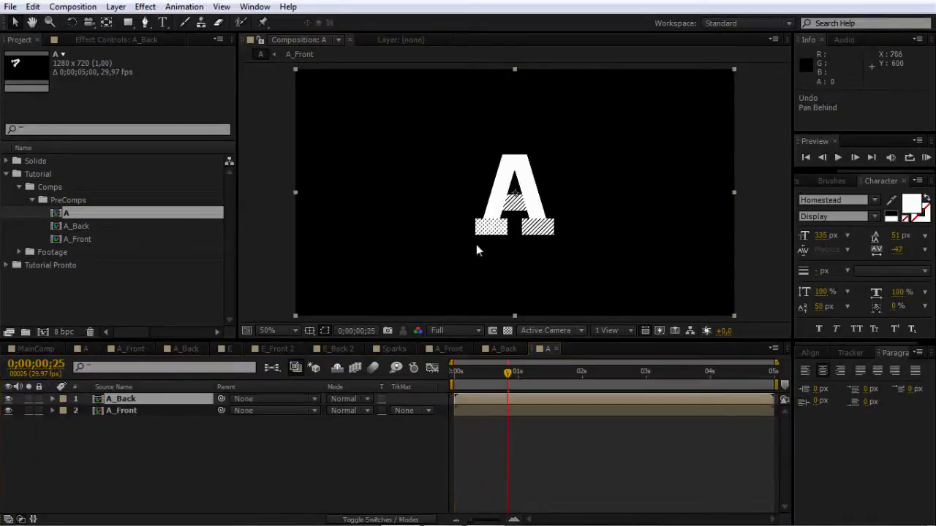
{"action": "left_click", "coordinate": [106, 24]}
{"action": "left_click_drag", "start_coordinate": [516, 200], "coordinate": [412, 137]}
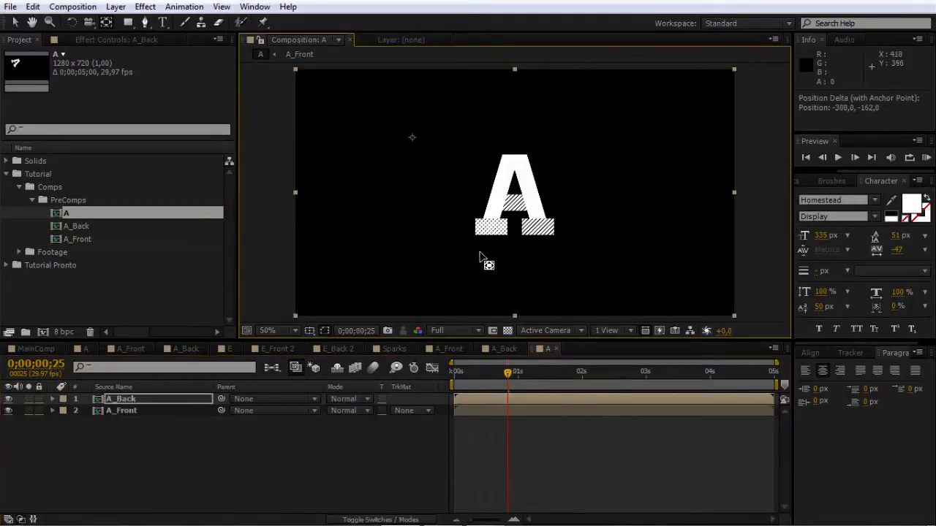
Keyframe the A_Back layer's Scale at 100% on frame 0;00;00;05, and return to the first frame
{"action": "key", "text": "Home"}
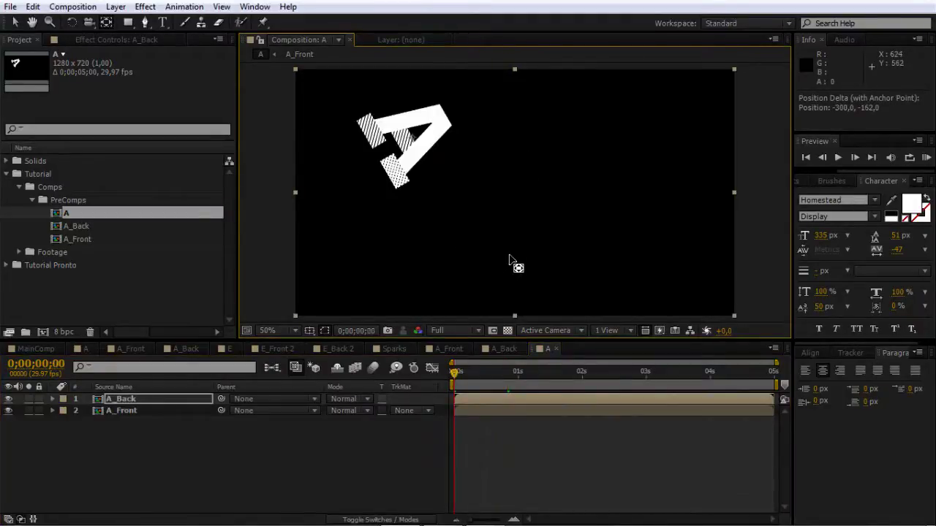
{"action": "key", "text": "Page_Down"}
{"action": "key", "text": "Page_Down"}
{"action": "key", "text": "Page_Down"}
{"action": "key", "text": "Page_Down"}
{"action": "key", "text": "Page_Down"}
{"action": "left_click", "coordinate": [52, 398]}
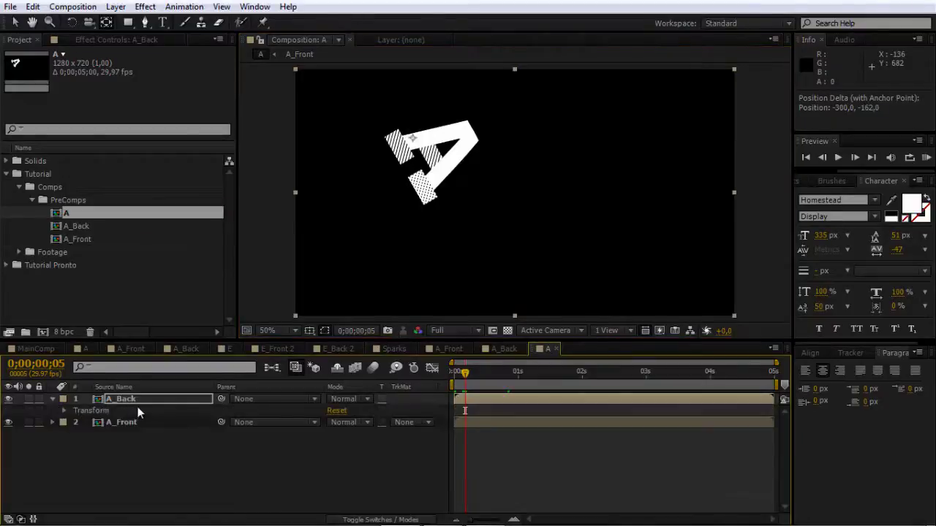
{"action": "key", "text": "s"}
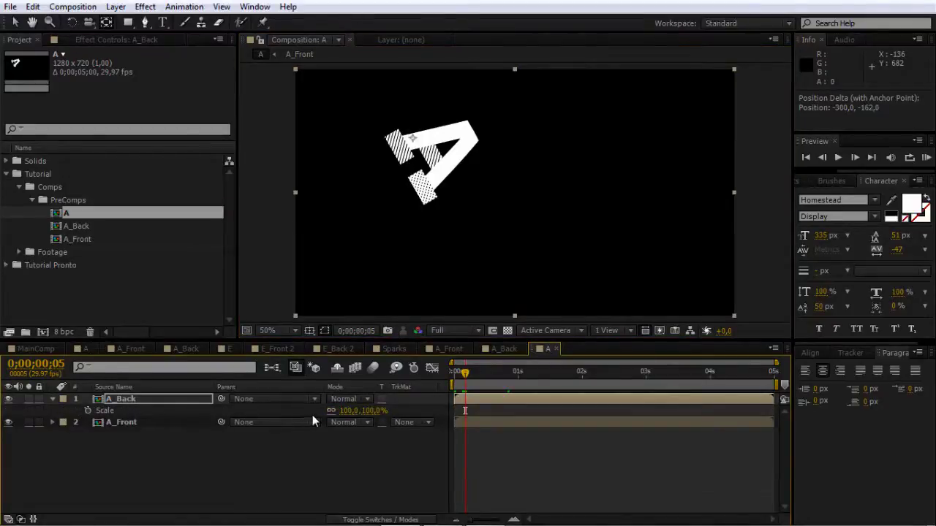
{"action": "left_click", "coordinate": [88, 411]}
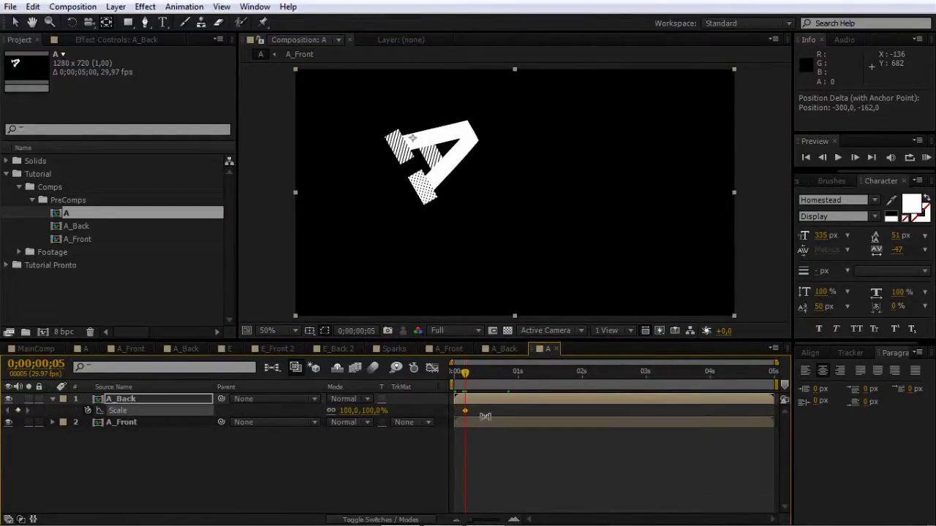
{"action": "key", "text": "Home"}
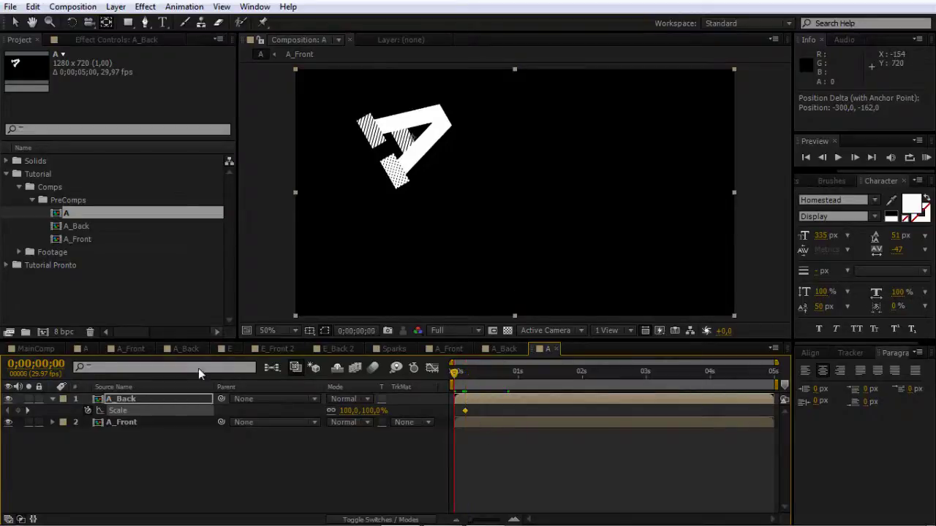
Keyframe A_Back's Scale at 0% on the first frame, easy-ease the keyframe at 0;00;00;05, and preview the result
{"action": "left_click", "coordinate": [352, 412]}
{"action": "type", "text": "0"}
{"action": "key", "text": "Return"}
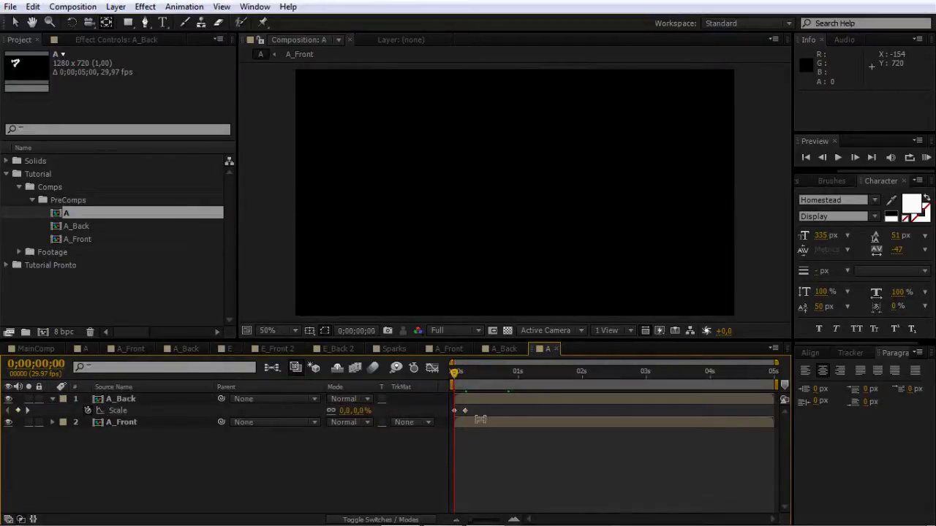
{"action": "left_click", "coordinate": [465, 412]}
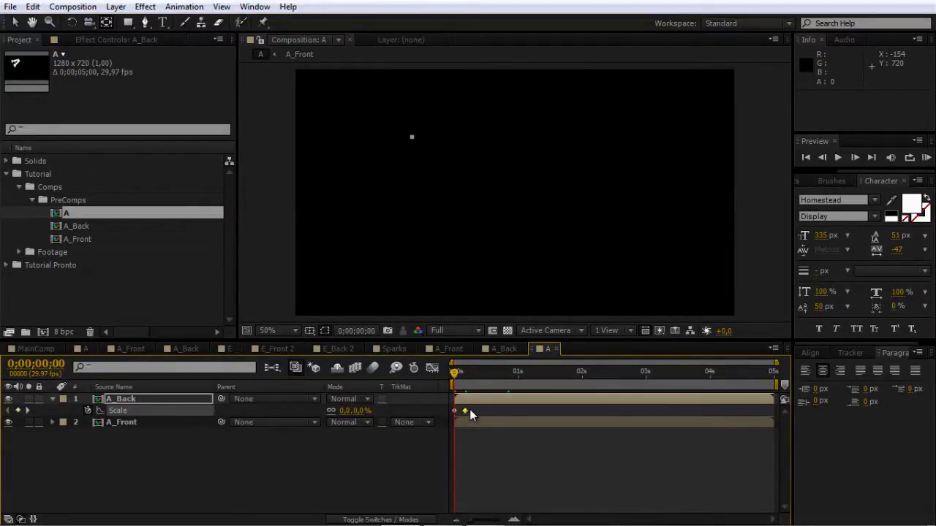
{"action": "left_click", "coordinate": [517, 458]}
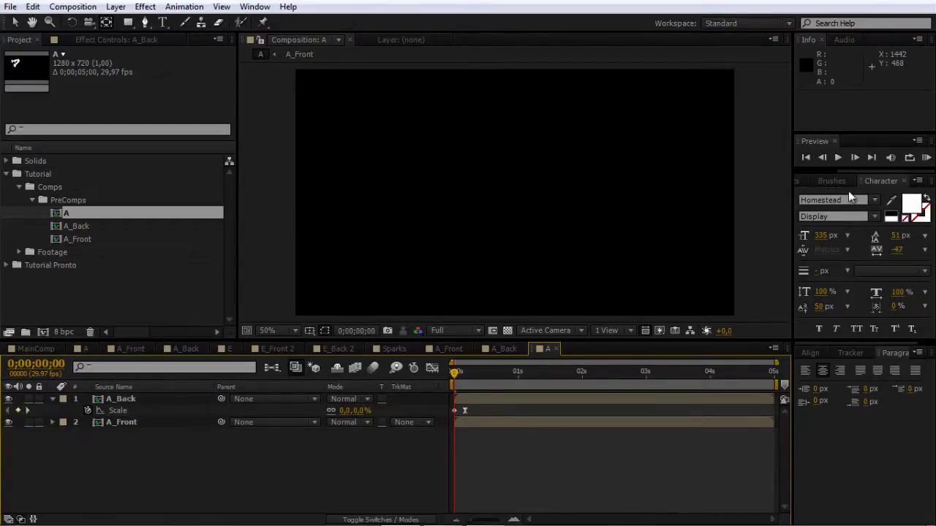
{"action": "left_click", "coordinate": [923, 157]}
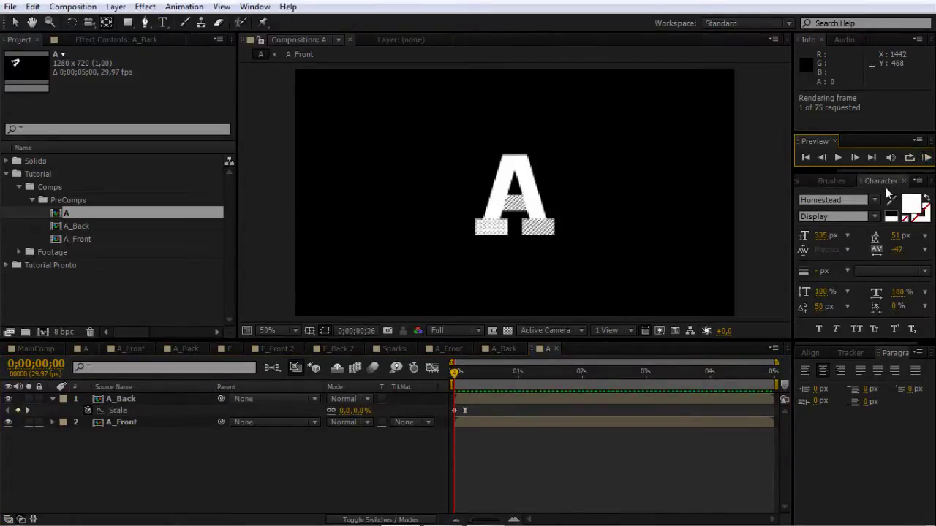
{"action": "left_click", "coordinate": [449, 374]}
{"action": "mouse_move", "coordinate": [449, 374]}
{"action": "left_mouse_down"}
{"action": "mouse_move", "coordinate": [477, 373]}
{"action": "mouse_move", "coordinate": [465, 374]}
{"action": "left_mouse_up"}
Set the label color of the A_Back layer to Yellow and the A_Front layer to Green
{"action": "left_click", "coordinate": [477, 404]}
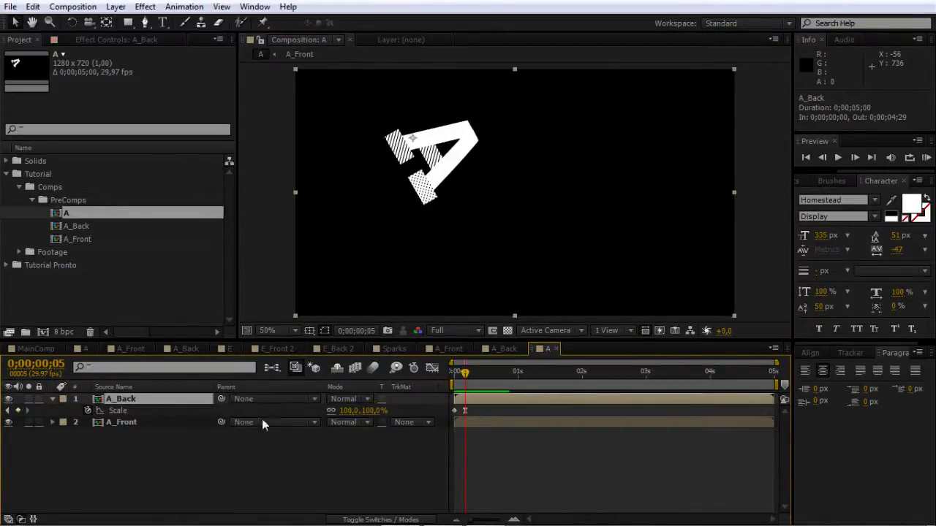
{"action": "left_click", "coordinate": [63, 400]}
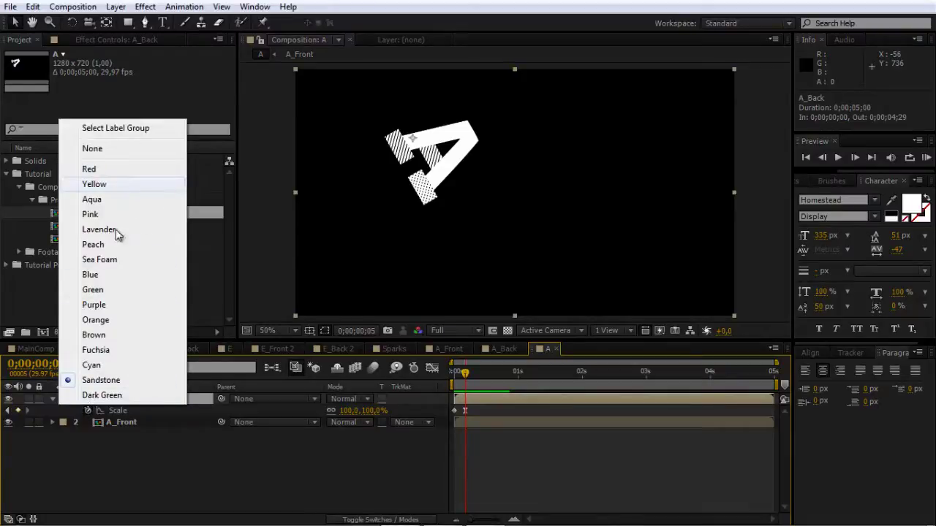
{"action": "left_click", "coordinate": [108, 183]}
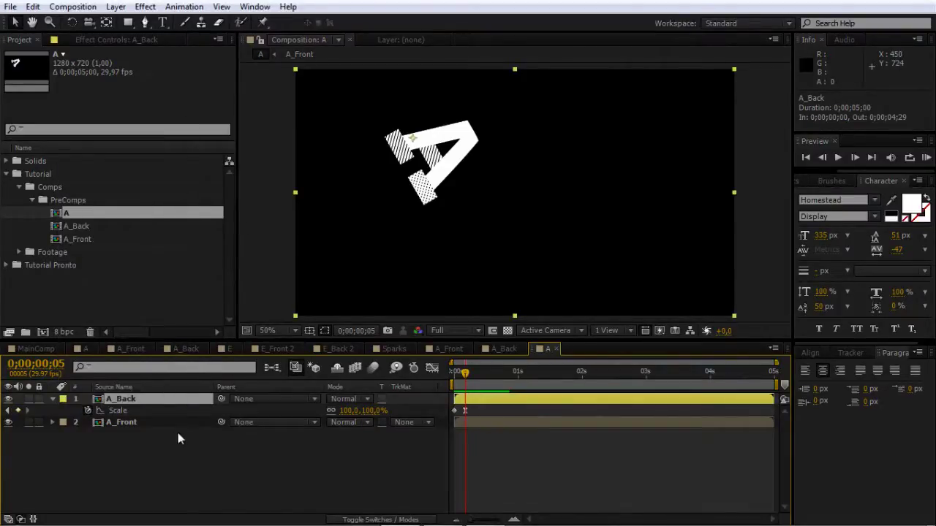
{"action": "left_click", "coordinate": [132, 423]}
{"action": "left_click", "coordinate": [63, 422]}
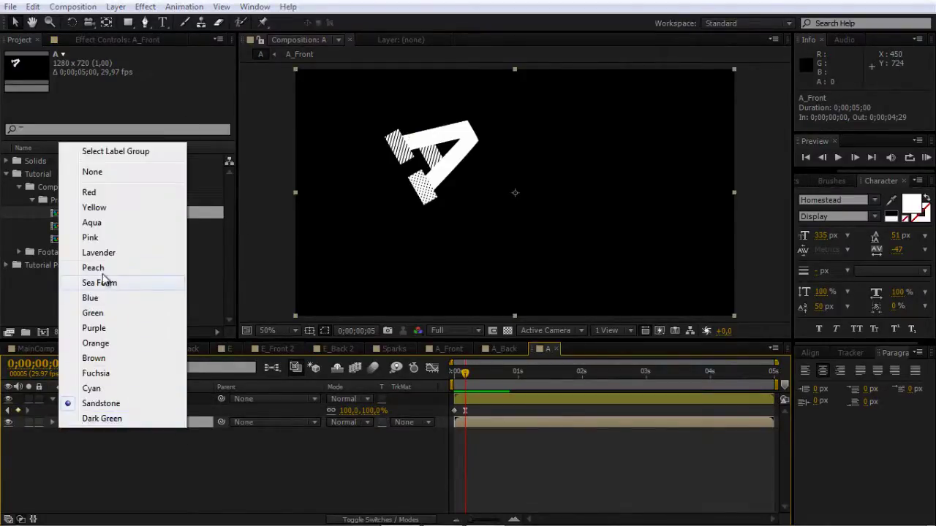
{"action": "left_click", "coordinate": [108, 315]}
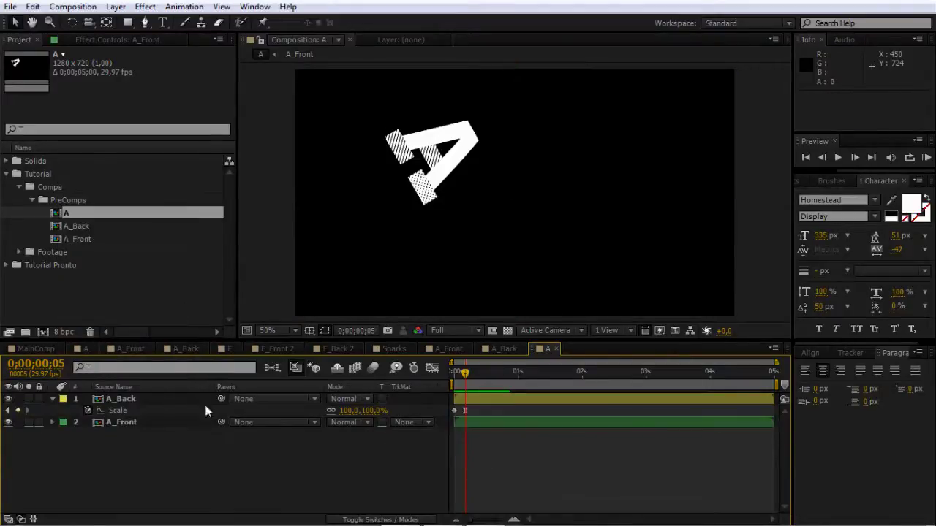
Collapse the A_Back layer's properties and apply the Hue/Saturation color correction effect to it
{"action": "left_click", "coordinate": [52, 399]}
{"action": "left_click", "coordinate": [121, 398]}
{"action": "key", "text": "ctrl+5"}
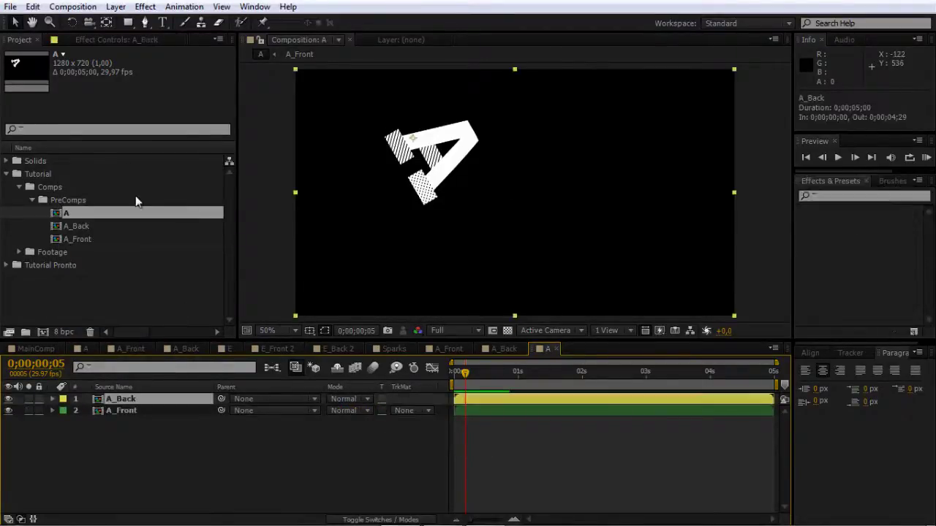
{"action": "left_click", "coordinate": [145, 8]}
{"action": "mouse_move", "coordinate": [76, 142]}
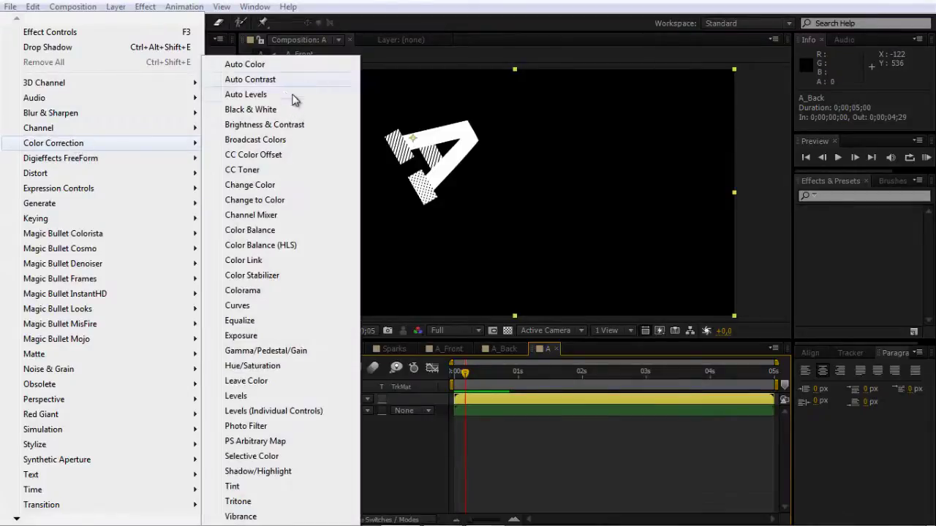
{"action": "left_click", "coordinate": [249, 366]}
{"action": "left_click", "coordinate": [129, 411]}
{"action": "left_click", "coordinate": [124, 399]}
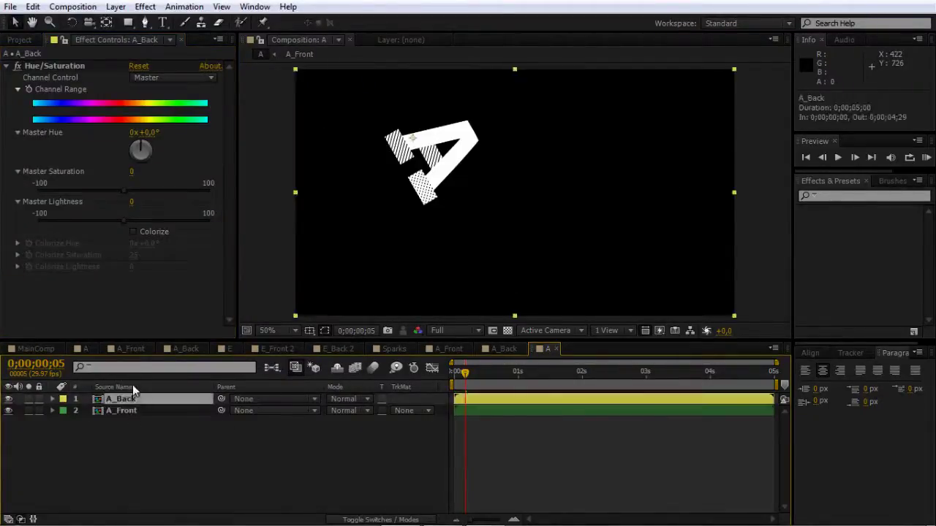
Colorize A_Back with Hue 86°, Saturation 60 and Lightness -60, checking the color at 0;00;00;04
{"action": "left_click", "coordinate": [139, 233]}
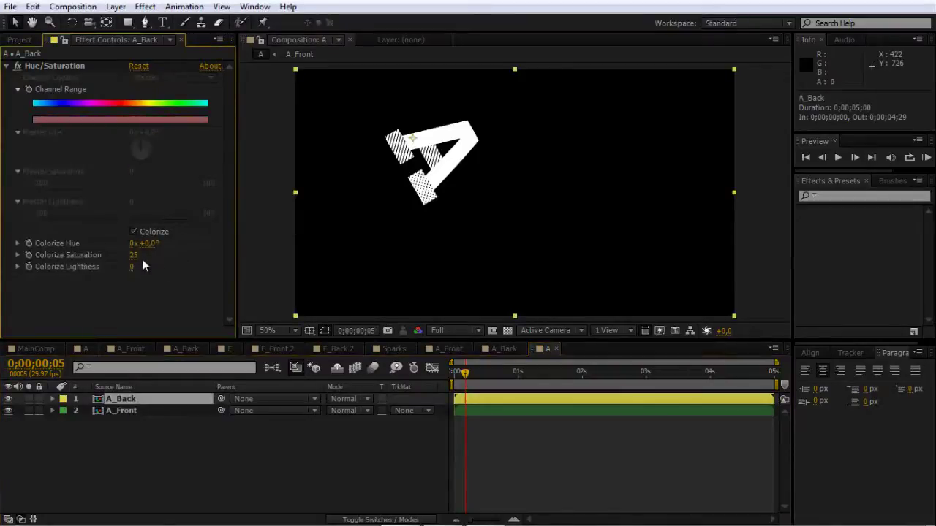
{"action": "left_click", "coordinate": [132, 267]}
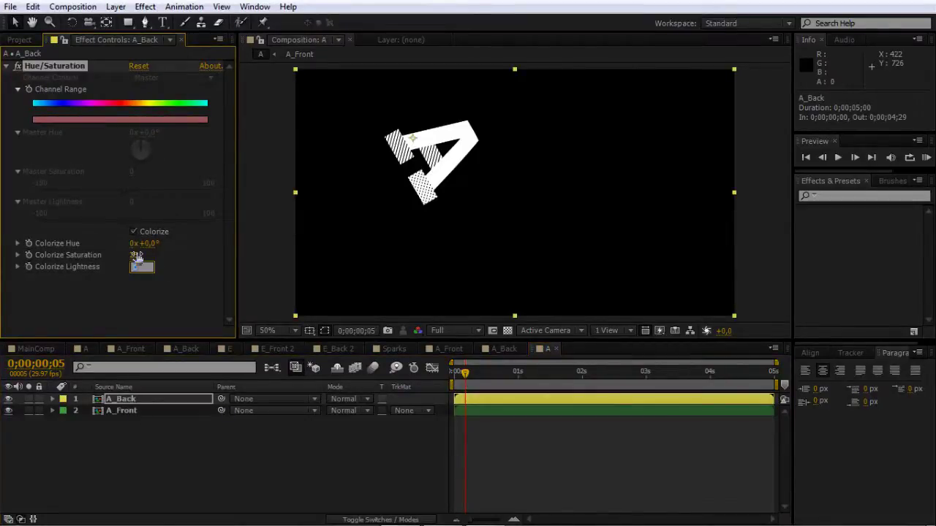
{"action": "type", "text": "-60"}
{"action": "key", "text": "Return"}
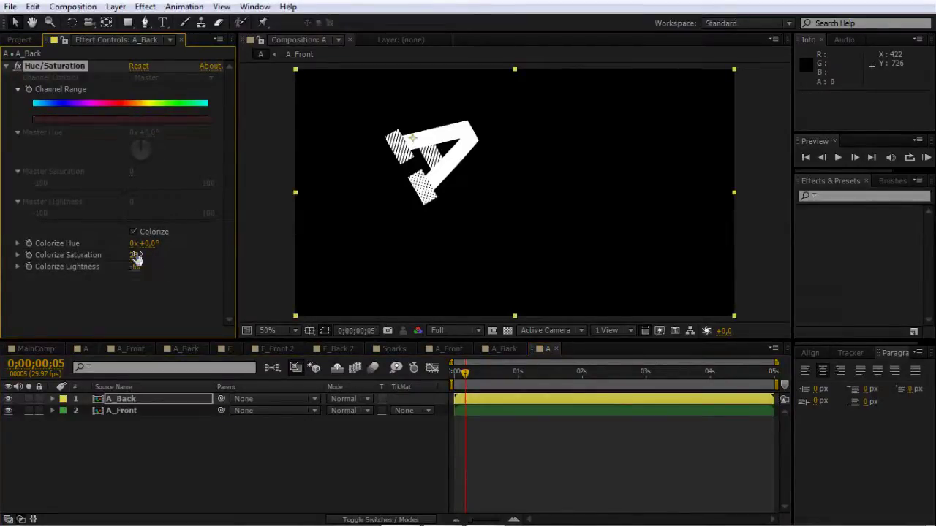
{"action": "key", "text": "Page_Up"}
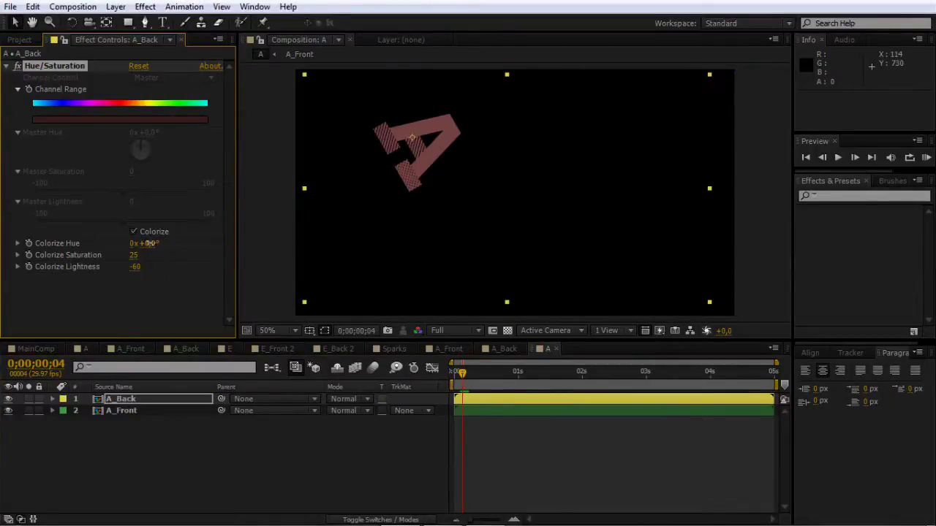
{"action": "left_click_drag", "start_coordinate": [146, 244], "coordinate": [212, 248]}
{"action": "left_click_drag", "start_coordinate": [136, 256], "coordinate": [157, 255]}
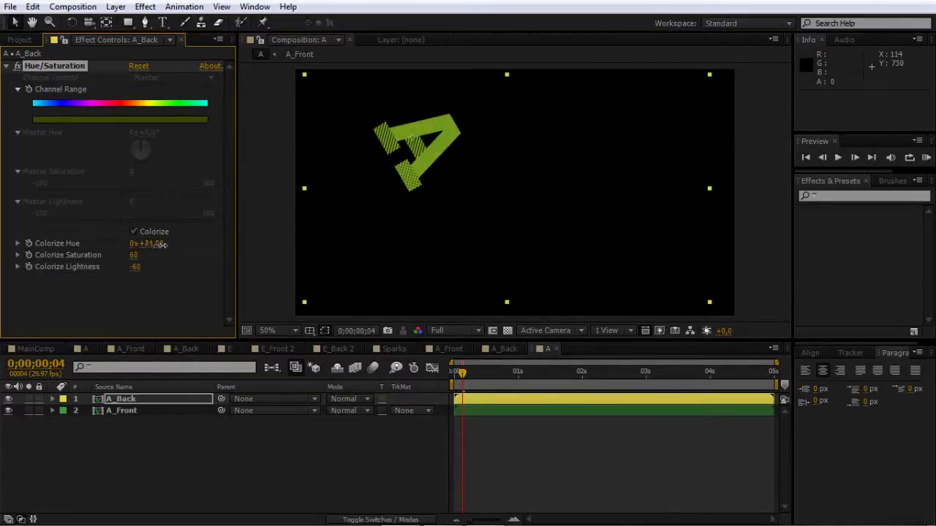
{"action": "left_click_drag", "start_coordinate": [167, 245], "coordinate": [167, 245]}
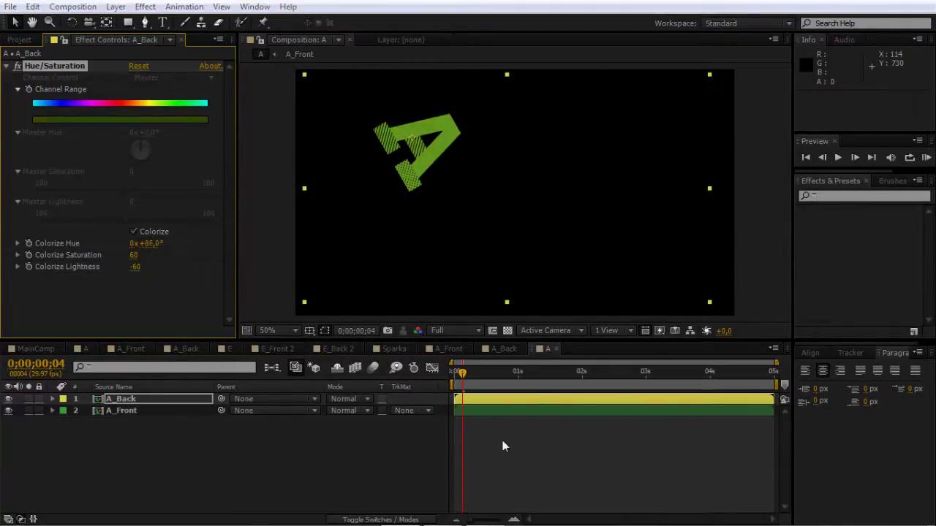
Copy the Hue/Saturation effect from the A_Back layer to the A_Front layer
{"action": "left_click", "coordinate": [141, 415]}
{"action": "left_click", "coordinate": [120, 399]}
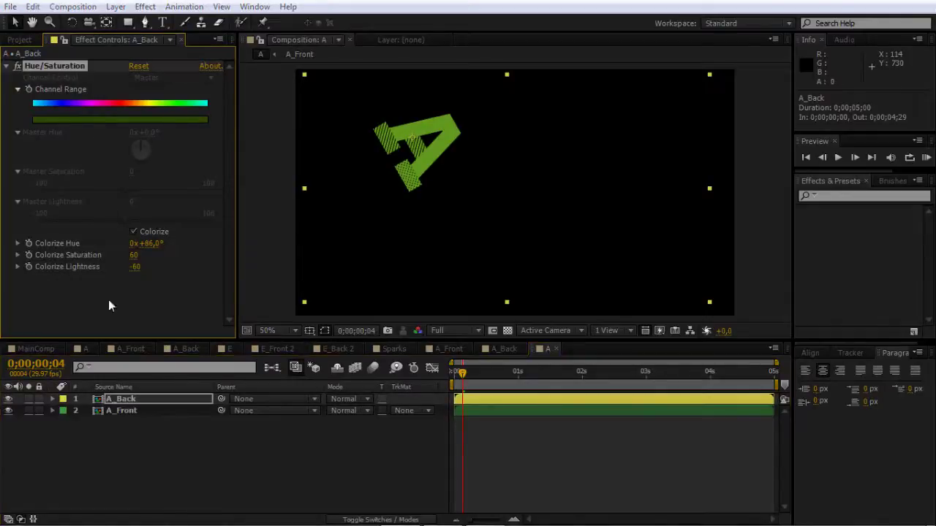
{"action": "left_click", "coordinate": [111, 411]}
{"action": "left_click", "coordinate": [202, 452]}
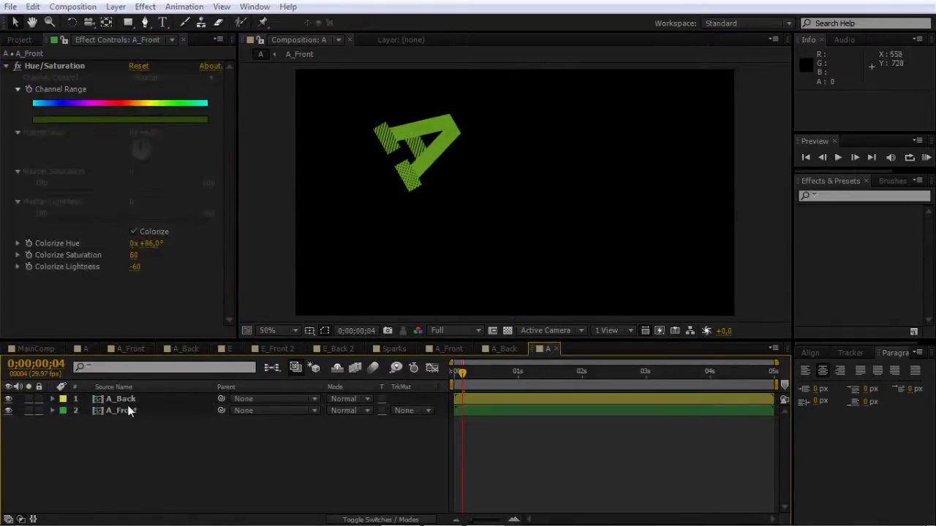
At 0;00;00;24, duplicate A_Back and A_Front, and shift the inner A_Back and A_Front pair to start at 0;00;00;01
{"action": "left_click", "coordinate": [125, 399]}
{"action": "key", "text": "shift+Page_Down"}
{"action": "key", "text": "shift+Page_Down"}
{"action": "left_click", "coordinate": [179, 411], "text": "shift"}
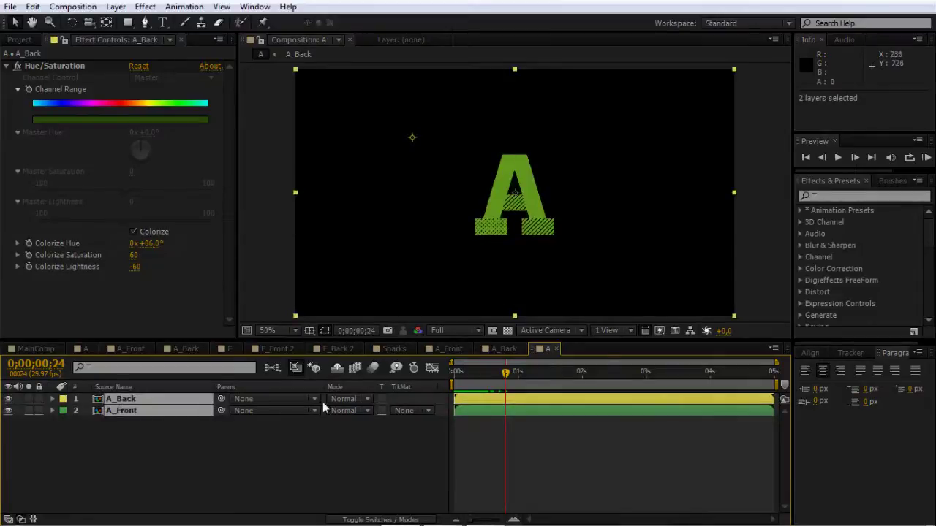
{"action": "key", "text": "ctrl+d"}
{"action": "left_click", "coordinate": [135, 411]}
{"action": "left_click", "coordinate": [137, 423], "text": "shift"}
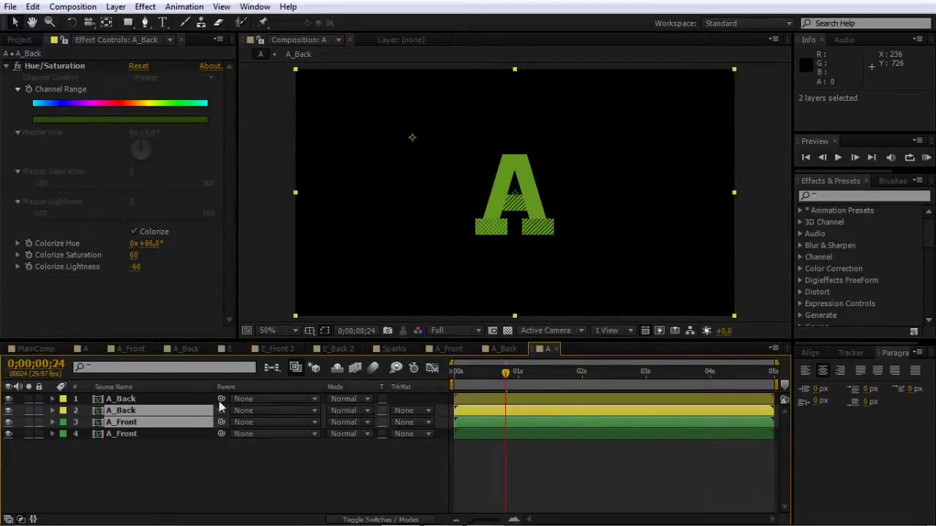
Set the Colorize Hue of A_Front layer 3 to -149° and copy its Hue/Saturation effect to A_Back layer 2
{"action": "left_click", "coordinate": [474, 422]}
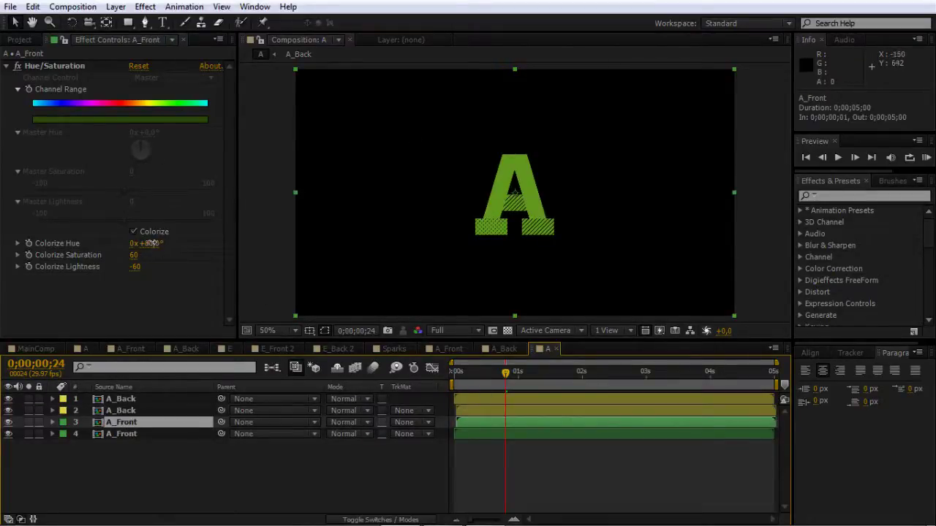
{"action": "left_click_drag", "start_coordinate": [152, 242], "coordinate": [36, 283]}
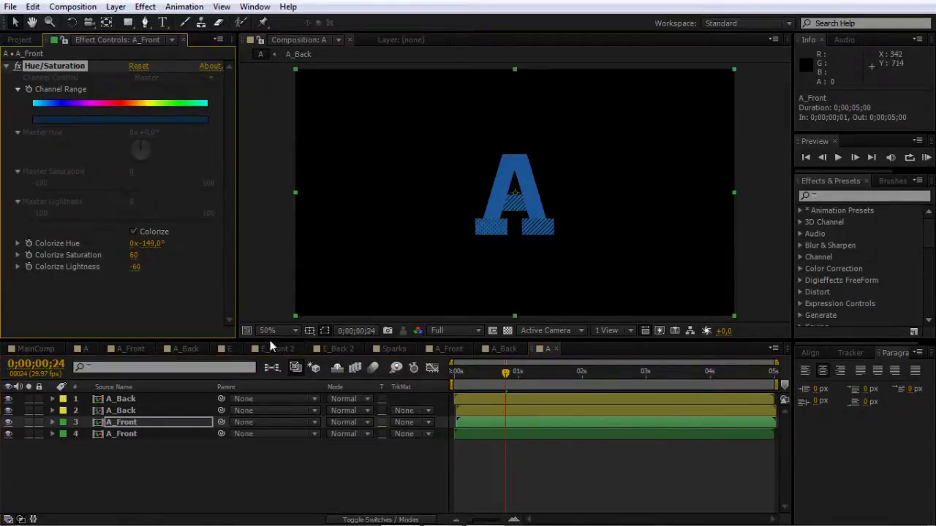
{"action": "left_click", "coordinate": [502, 411]}
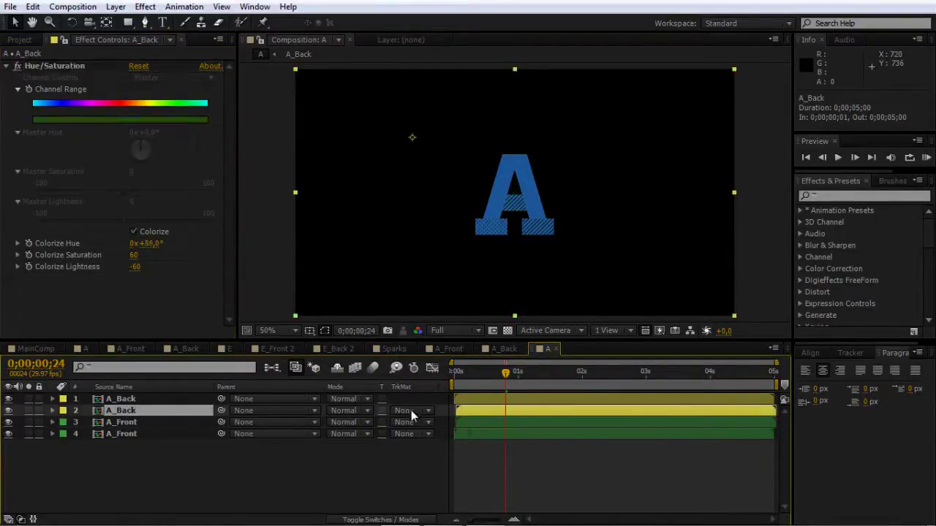
{"action": "left_click", "coordinate": [468, 423]}
{"action": "left_click", "coordinate": [73, 71]}
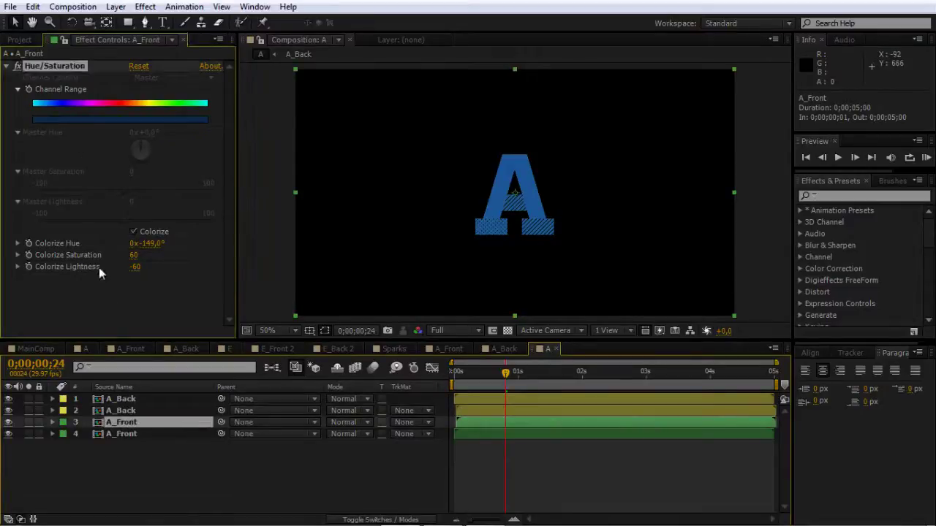
{"action": "left_click", "coordinate": [130, 411]}
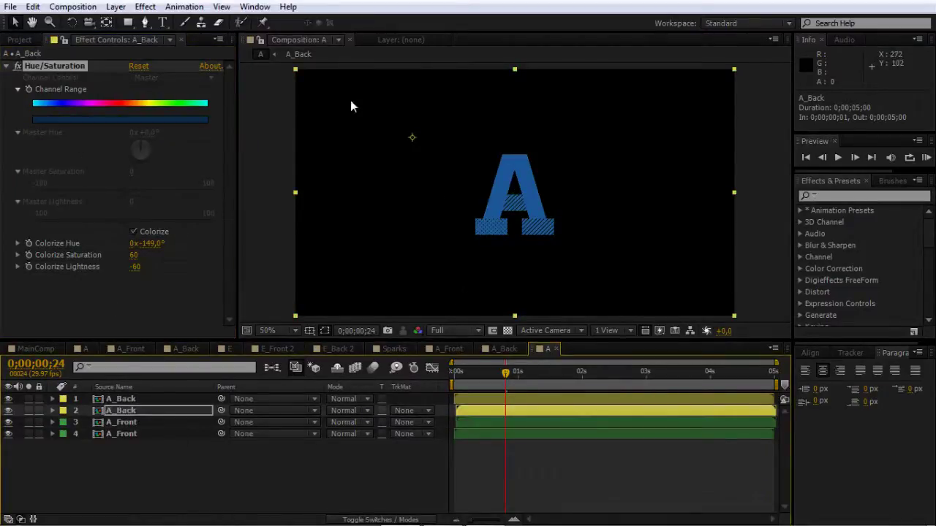
Duplicate the blue A_Back and A_Front pair and shift the new inner pair to start at 0;00;00;02
{"action": "left_click", "coordinate": [477, 412]}
{"action": "left_click", "coordinate": [475, 422], "text": "shift"}
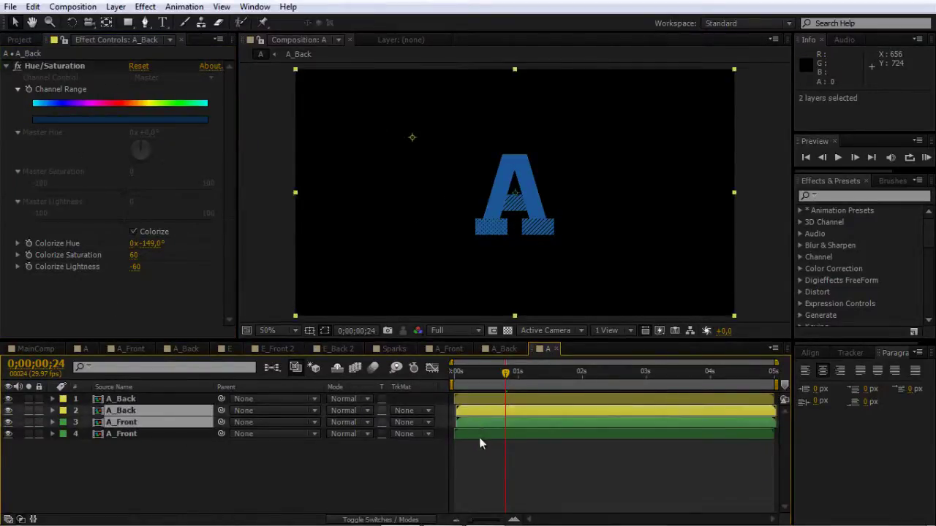
{"action": "key", "text": "ctrl+d"}
{"action": "left_click", "coordinate": [475, 424]}
{"action": "left_click", "coordinate": [375, 433], "text": "shift"}
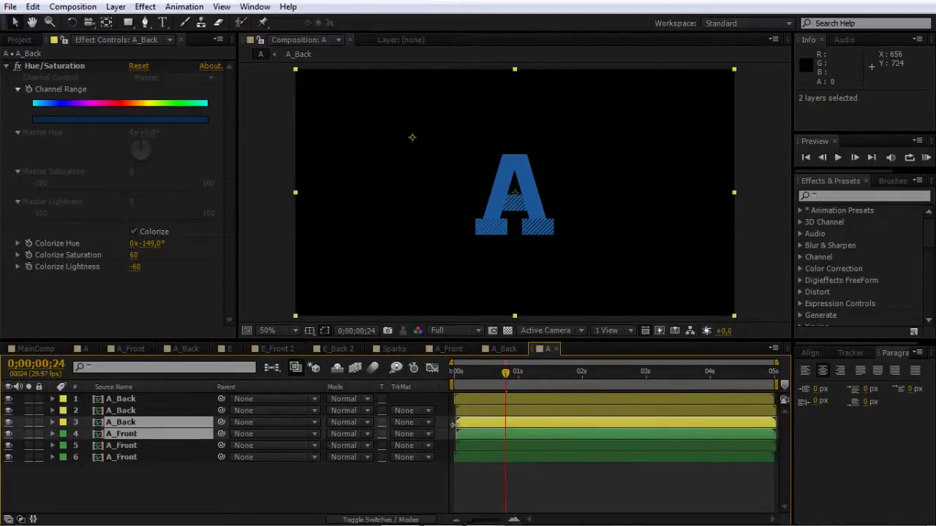
{"action": "left_click_drag", "start_coordinate": [466, 424], "coordinate": [468, 424]}
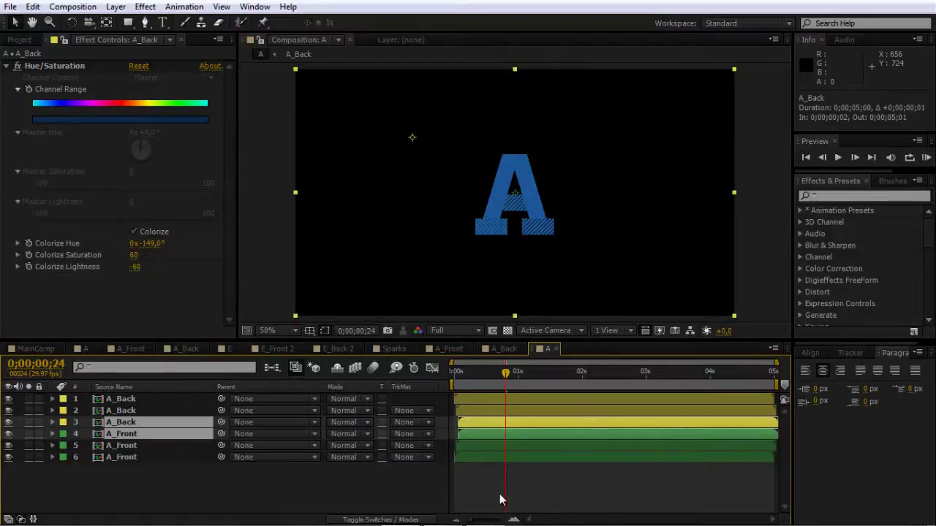
{"action": "left_click", "coordinate": [501, 499]}
Recolor A_Front layer 4 yellow with Colorize Hue -312°, Saturation 71 and Lightness -50
{"action": "left_click", "coordinate": [473, 433]}
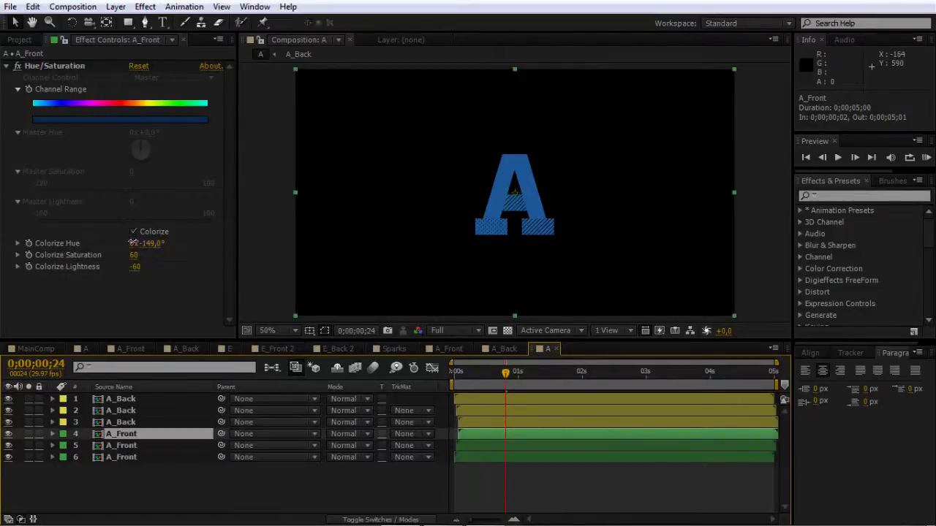
{"action": "left_click_drag", "start_coordinate": [132, 243], "coordinate": [51, 247]}
{"action": "mouse_move", "coordinate": [134, 267]}
{"action": "left_mouse_down"}
{"action": "mouse_move", "coordinate": [143, 267]}
{"action": "mouse_move", "coordinate": [138, 256]}
{"action": "left_mouse_up"}
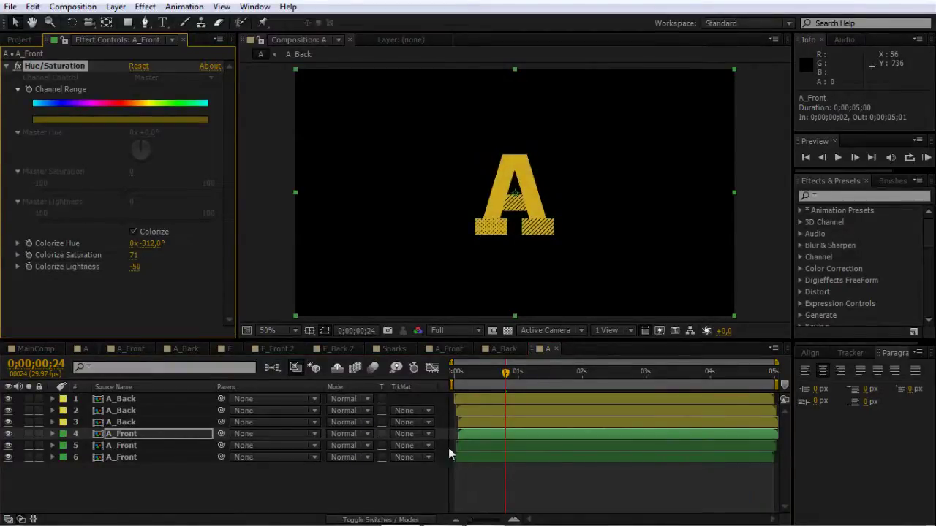
Duplicate A_Back layer 3 and A_Front layer 4, and slide the new inner pair slightly later in the timeline
{"action": "left_click", "coordinate": [475, 421]}
{"action": "left_click", "coordinate": [473, 432], "text": "shift"}
{"action": "key", "text": "ctrl+d"}
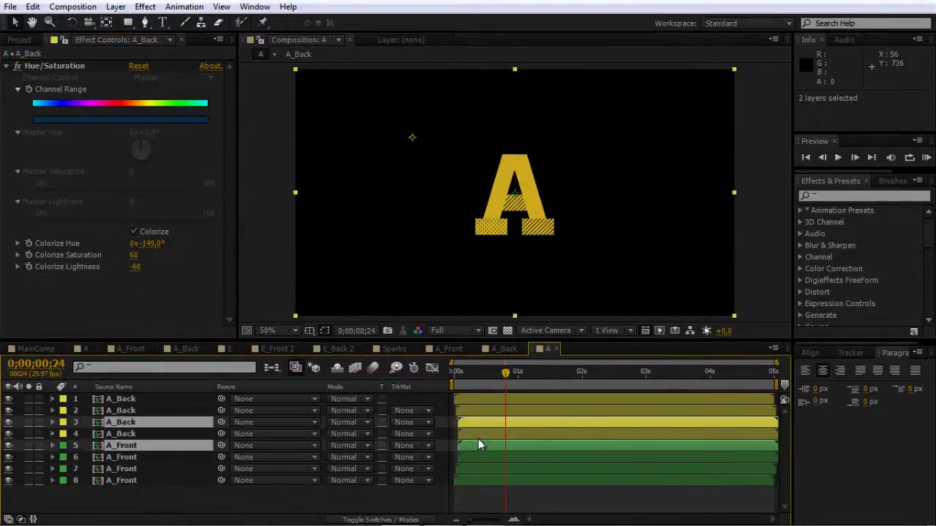
{"action": "left_click", "coordinate": [477, 436]}
{"action": "left_click", "coordinate": [474, 443], "text": "shift"}
{"action": "left_click_drag", "start_coordinate": [474, 438], "coordinate": [475, 439]}
Copy the yellow Hue/Saturation effect from A_Front layer 6 to A_Back layer 3
{"action": "left_click", "coordinate": [473, 454]}
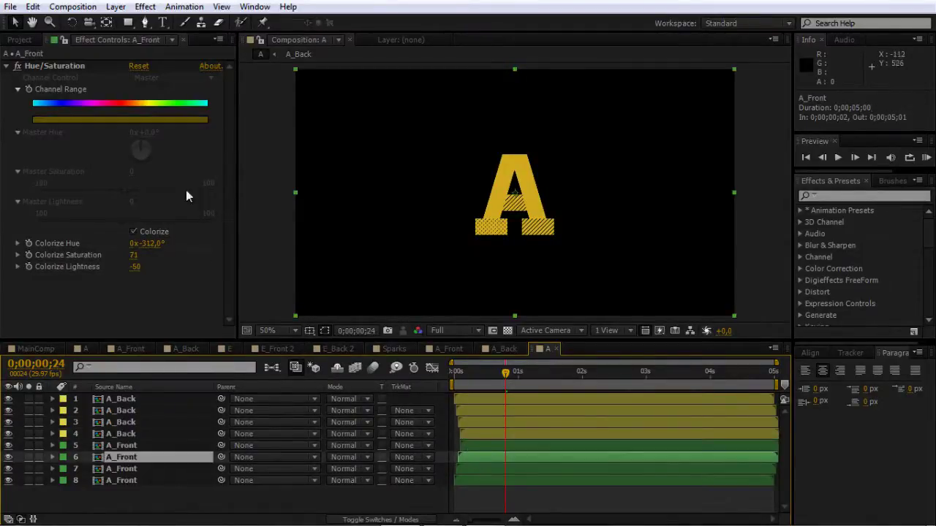
{"action": "left_click", "coordinate": [29, 65]}
{"action": "left_click", "coordinate": [473, 422]}
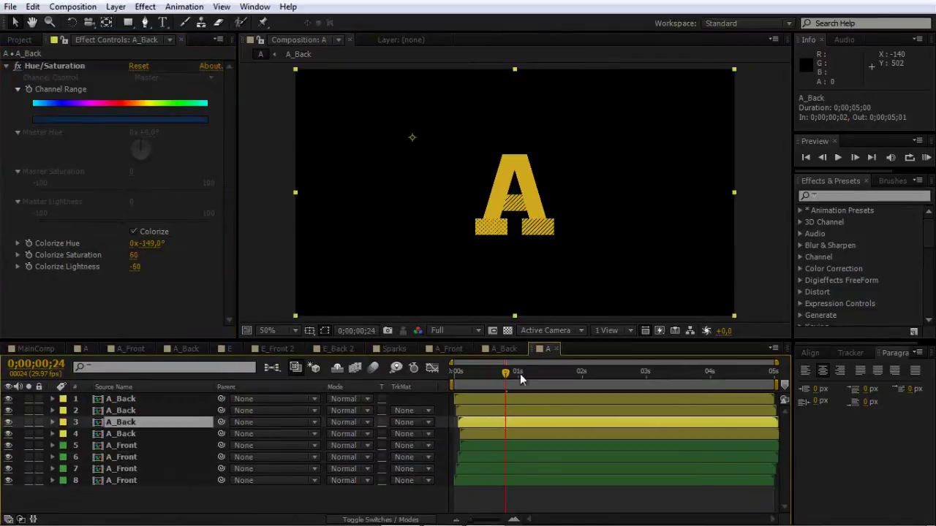
{"action": "left_click_drag", "start_coordinate": [465, 373], "coordinate": [477, 380]}
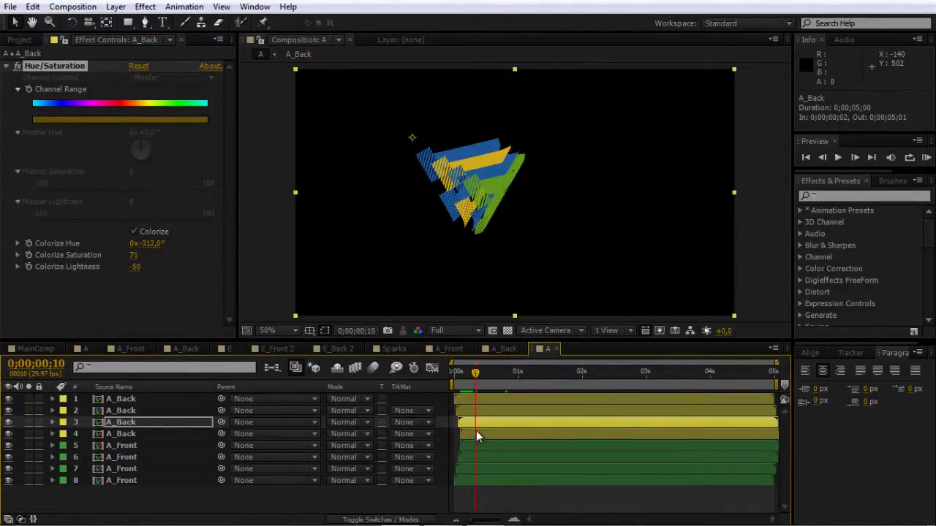
Recolor A_Front layer 5 purple with Colorize Hue -104°, Saturation 61 and Lightness -59
{"action": "left_click", "coordinate": [476, 434]}
{"action": "left_click", "coordinate": [477, 447]}
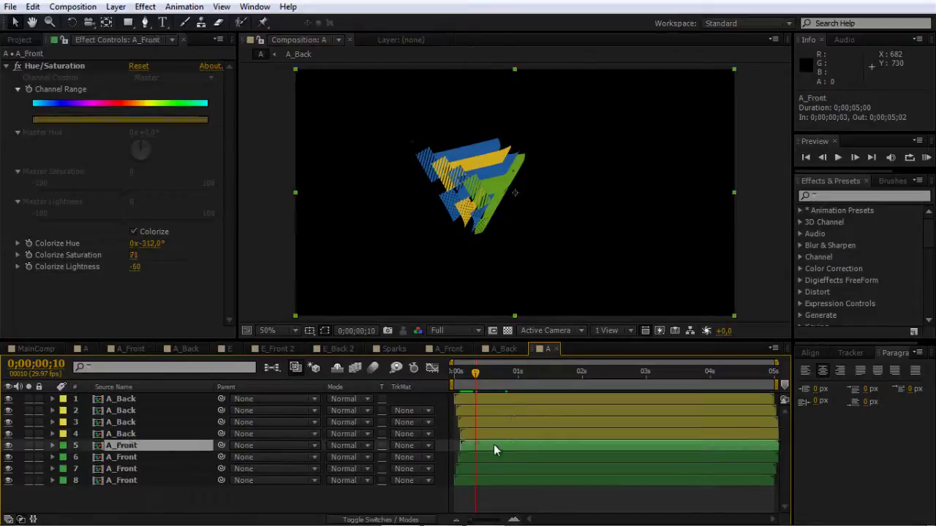
{"action": "left_click_drag", "start_coordinate": [476, 375], "coordinate": [495, 379]}
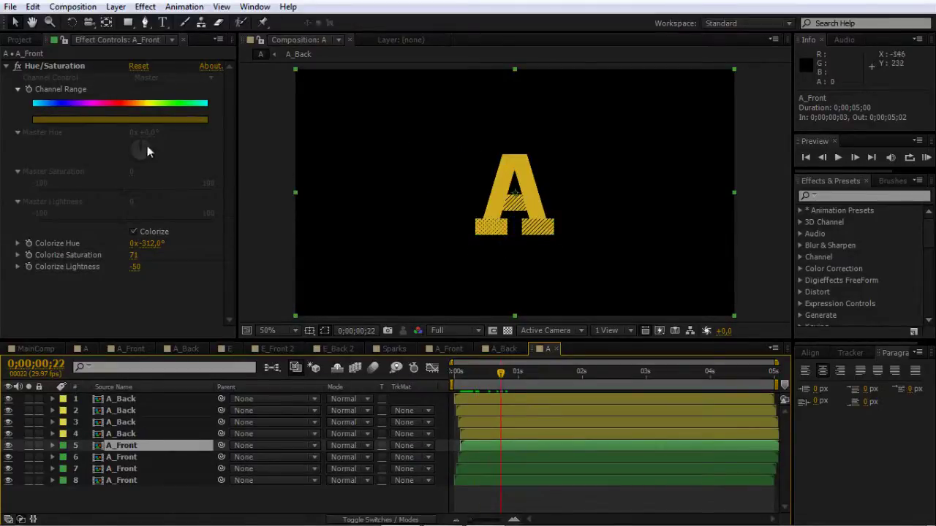
{"action": "left_click_drag", "start_coordinate": [162, 243], "coordinate": [293, 245]}
{"action": "mouse_move", "coordinate": [133, 256]}
{"action": "left_mouse_down"}
{"action": "mouse_move", "coordinate": [125, 255]}
{"action": "mouse_move", "coordinate": [136, 267]}
{"action": "mouse_move", "coordinate": [126, 268]}
{"action": "left_mouse_up"}
Show the transparency grid and copy the purple Hue/Saturation effect from A_Front layer 5 to A_Back layer 4
{"action": "left_click", "coordinate": [507, 332]}
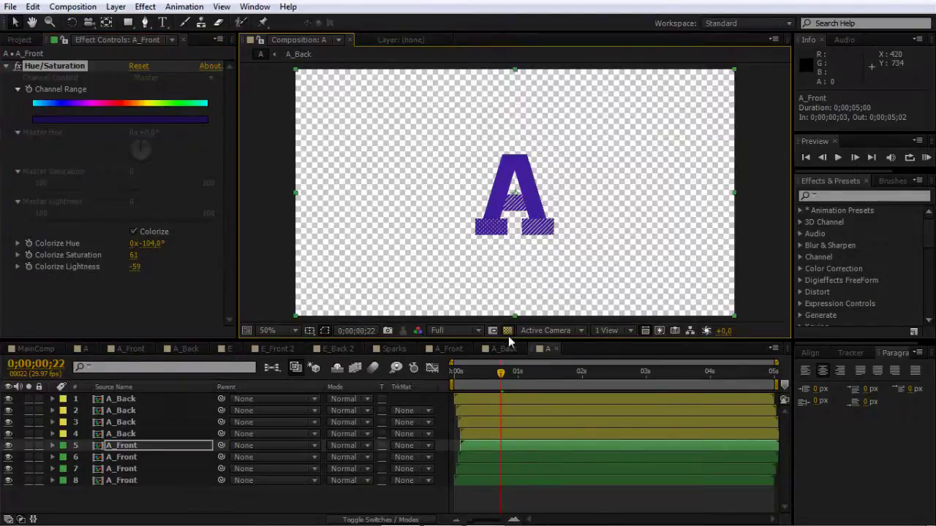
{"action": "left_click", "coordinate": [505, 332]}
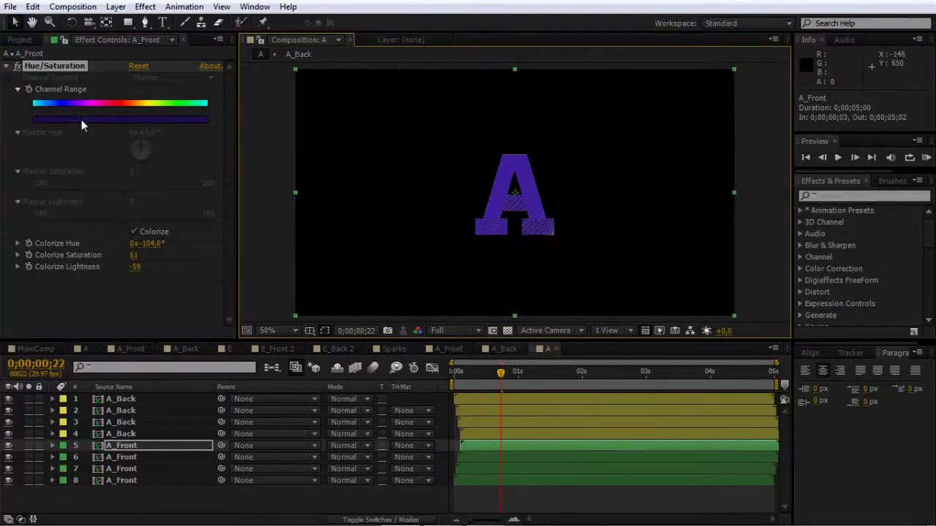
{"action": "left_click", "coordinate": [491, 434]}
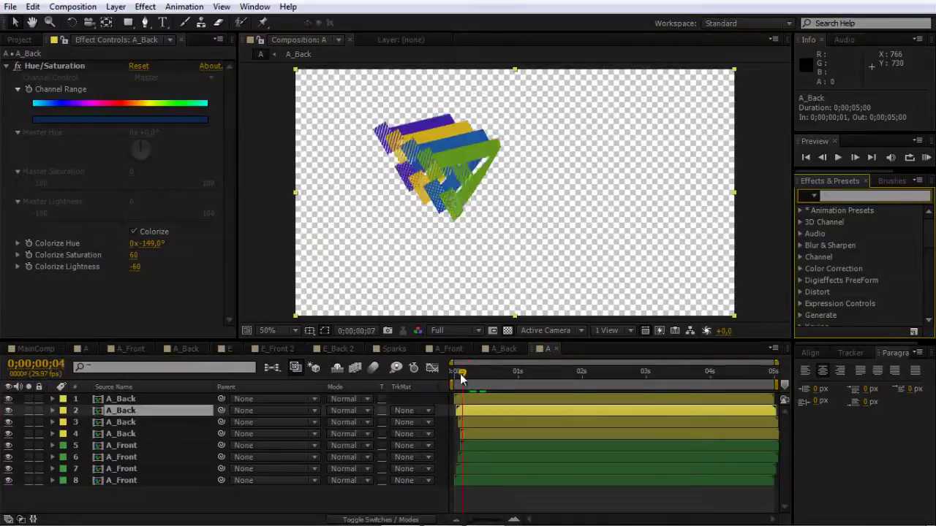
{"action": "left_click_drag", "start_coordinate": [460, 374], "coordinate": [473, 377]}
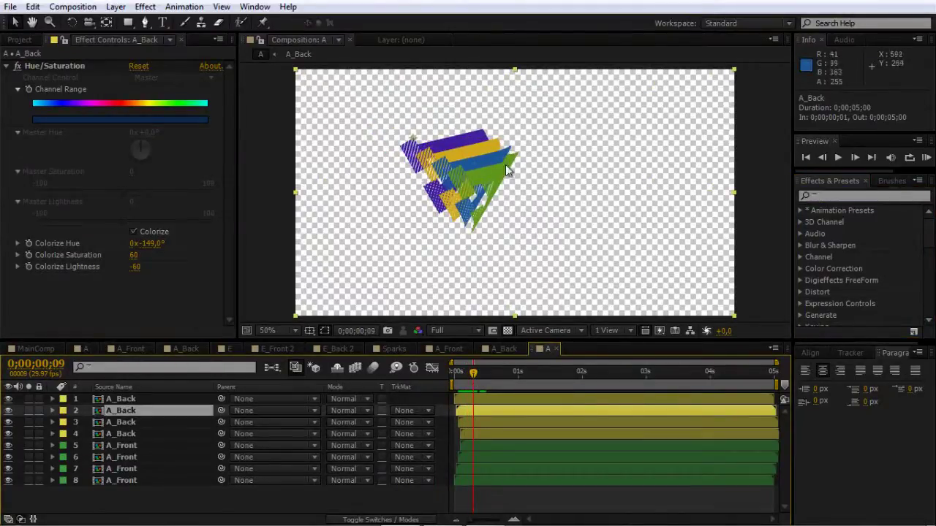
Find the Drop Shadow effect by searching for "drop s" and apply it to A_Back layer 2
{"action": "left_click", "coordinate": [799, 195]}
{"action": "type", "text": "d"}
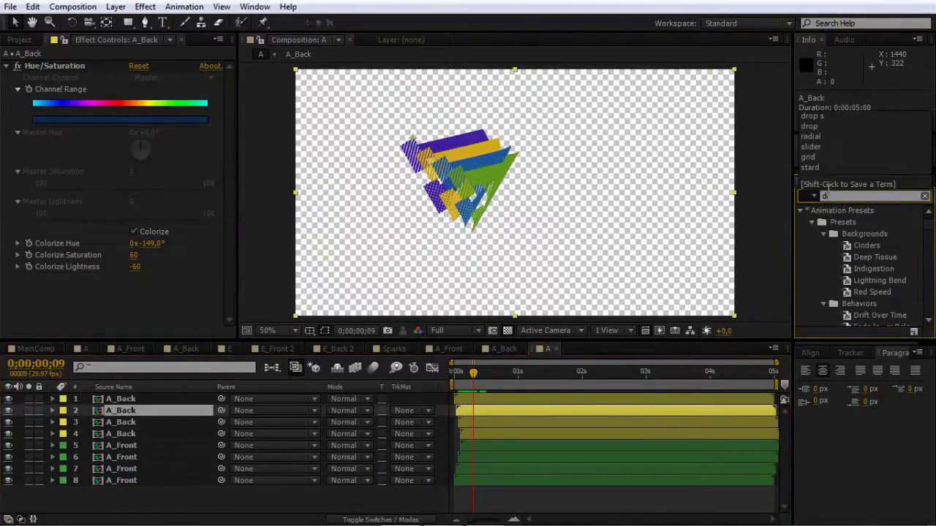
{"action": "type", "text": "rop s"}
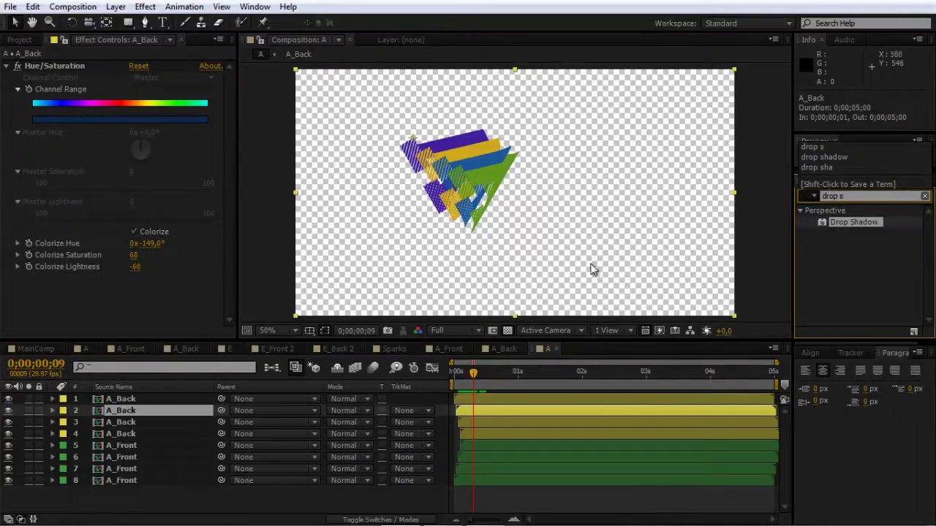
{"action": "left_click", "coordinate": [149, 399]}
{"action": "left_click", "coordinate": [140, 412]}
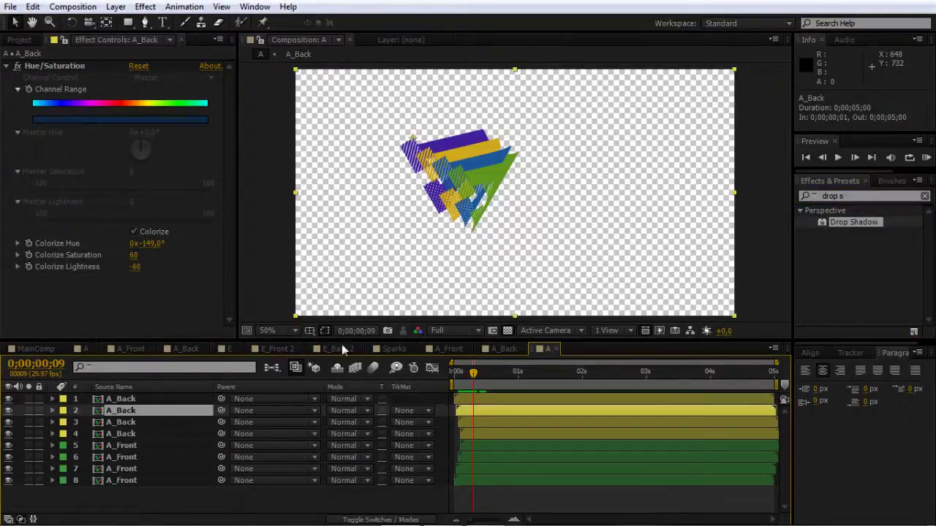
{"action": "left_click_drag", "start_coordinate": [822, 226], "coordinate": [144, 411]}
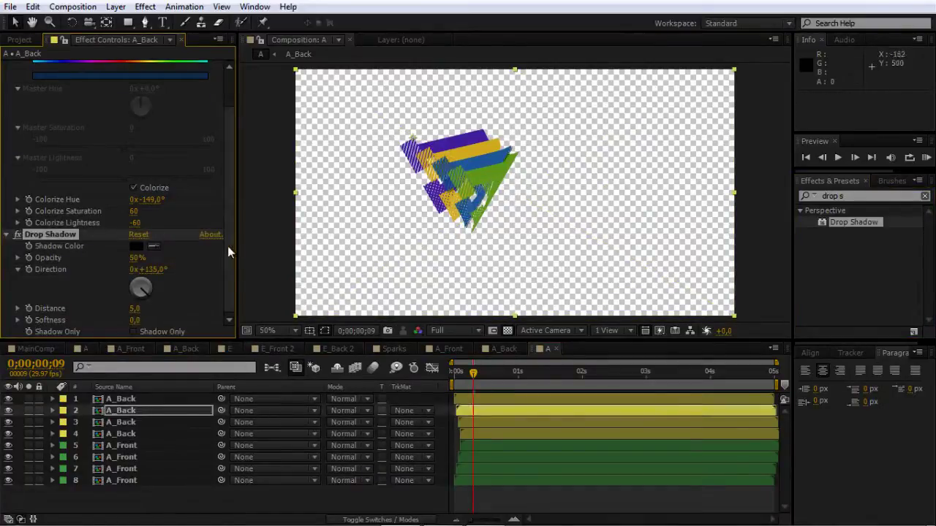
Set the Drop Shadow on A_Back layer 2 to Distance 22 and Softness 21
{"action": "left_click", "coordinate": [138, 308]}
{"action": "type", "text": "22"}
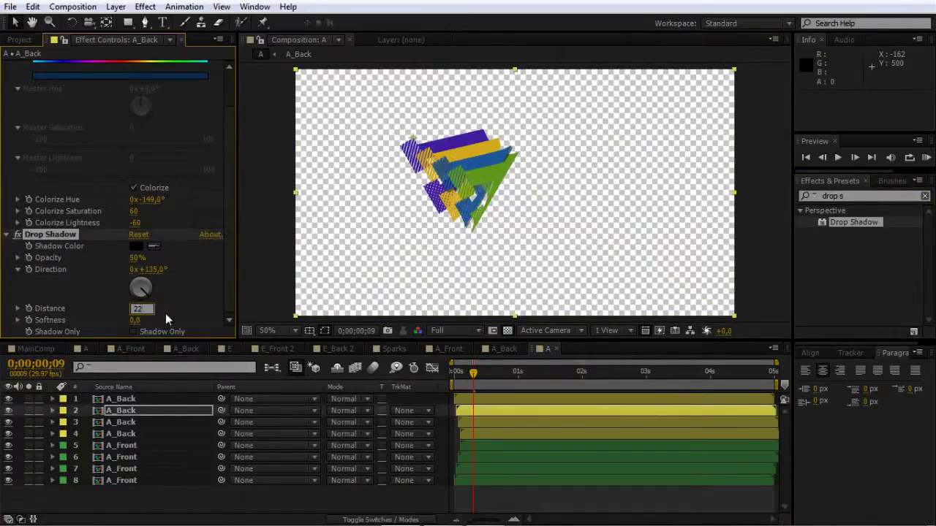
{"action": "key", "text": "Tab"}
{"action": "type", "text": "22"}
{"action": "key", "text": "Return"}
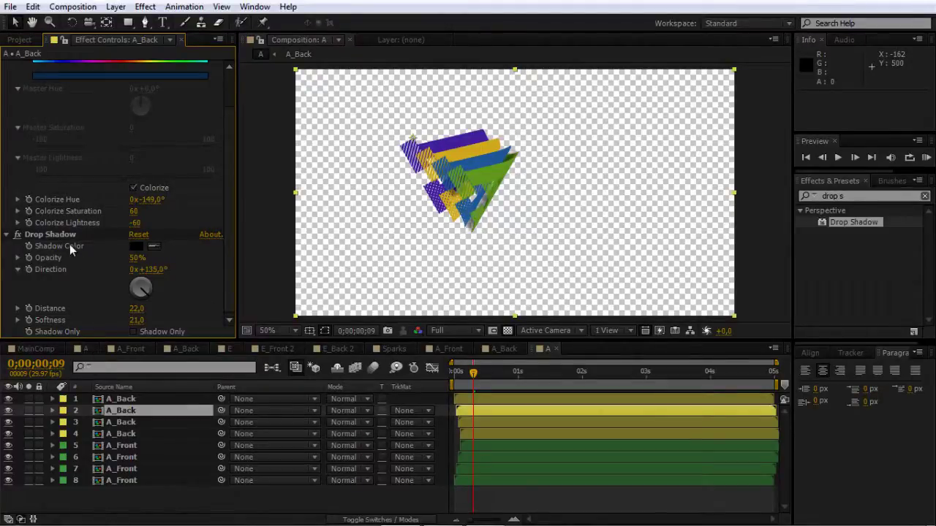
Copy the Drop Shadow effect to A_Back layers 3 and 4 and check the shadows through the fold
{"action": "left_click", "coordinate": [125, 422]}
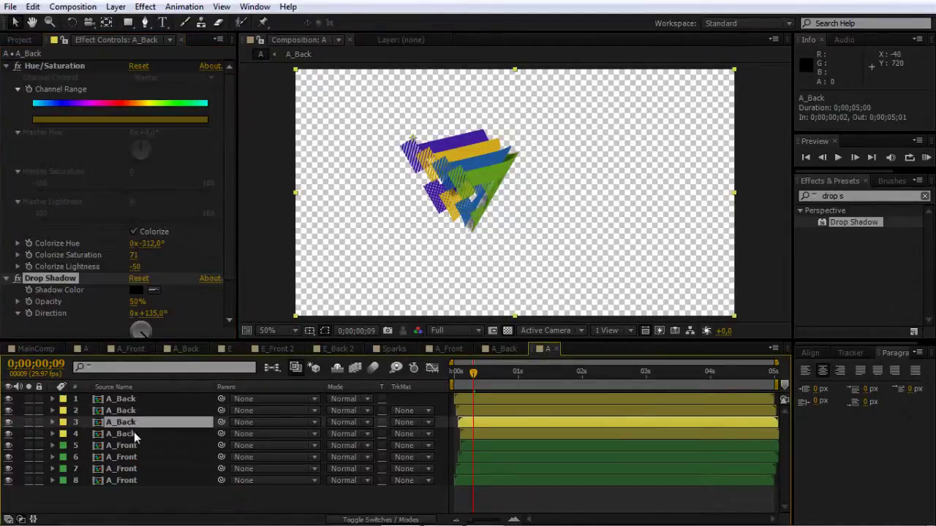
{"action": "left_click", "coordinate": [122, 434]}
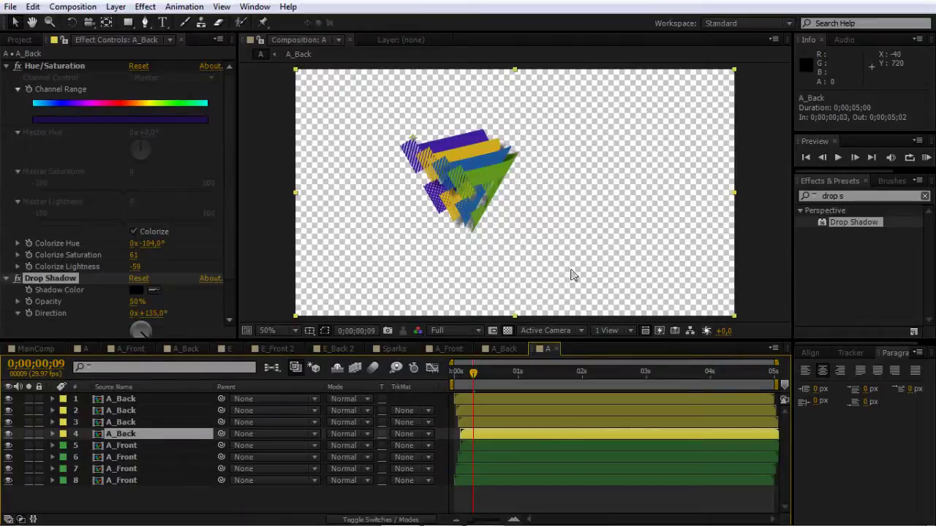
{"action": "key", "text": "Return"}
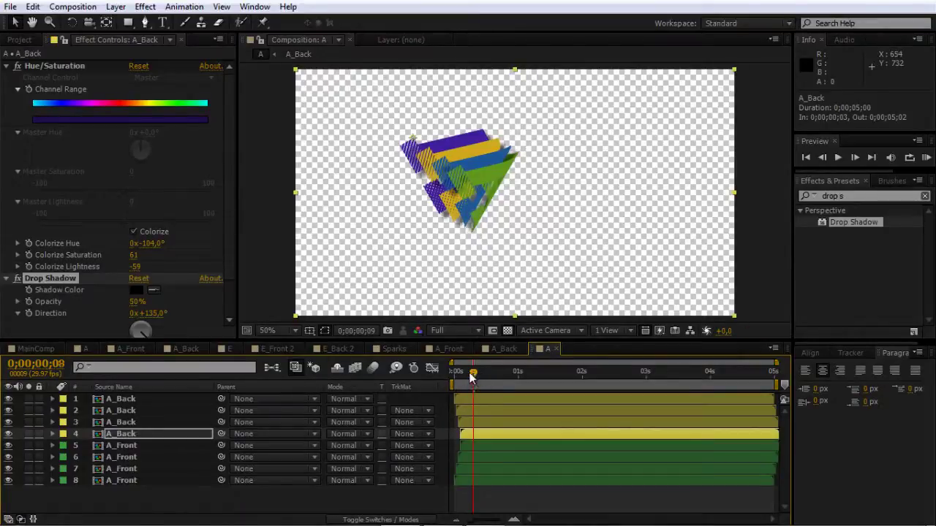
{"action": "left_click", "coordinate": [479, 373]}
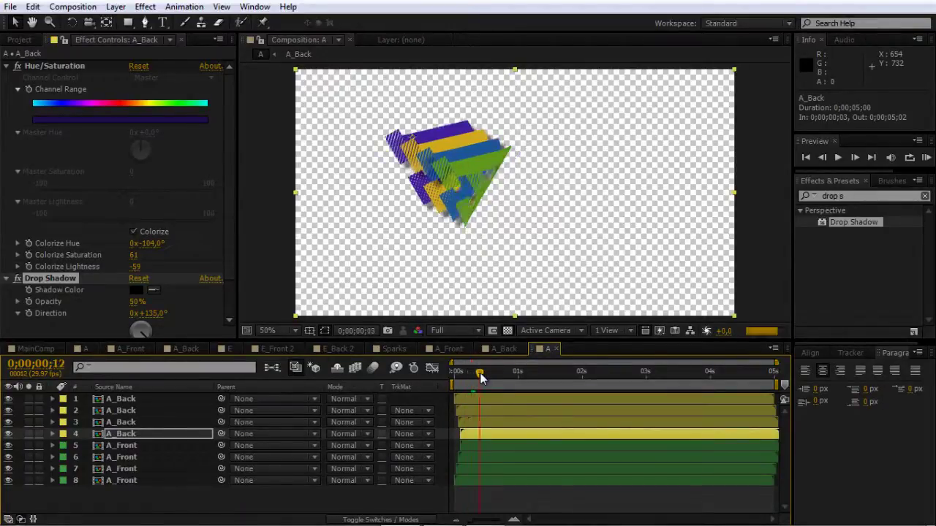
{"action": "left_click", "coordinate": [481, 373]}
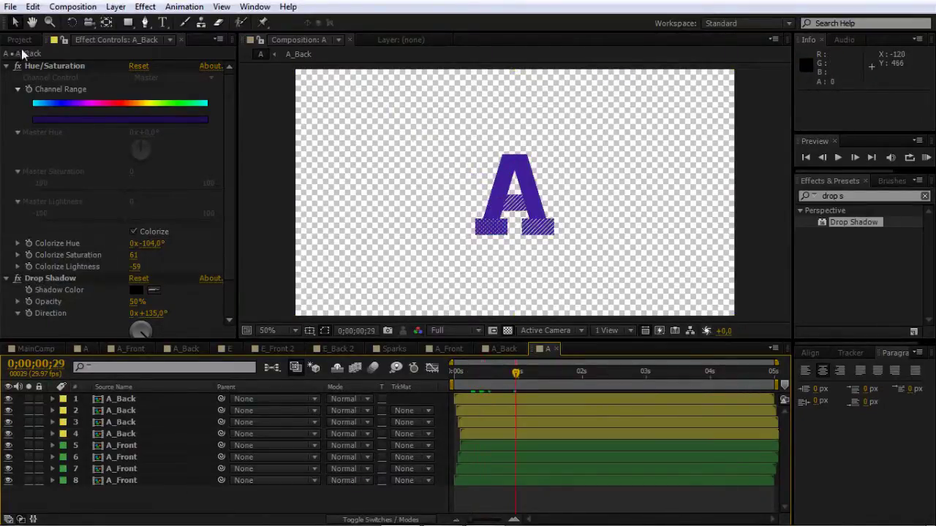
Duplicate composition A in the Tutorial PreComps folder and rename the copy E
{"action": "left_click", "coordinate": [19, 40]}
{"action": "left_click", "coordinate": [51, 278]}
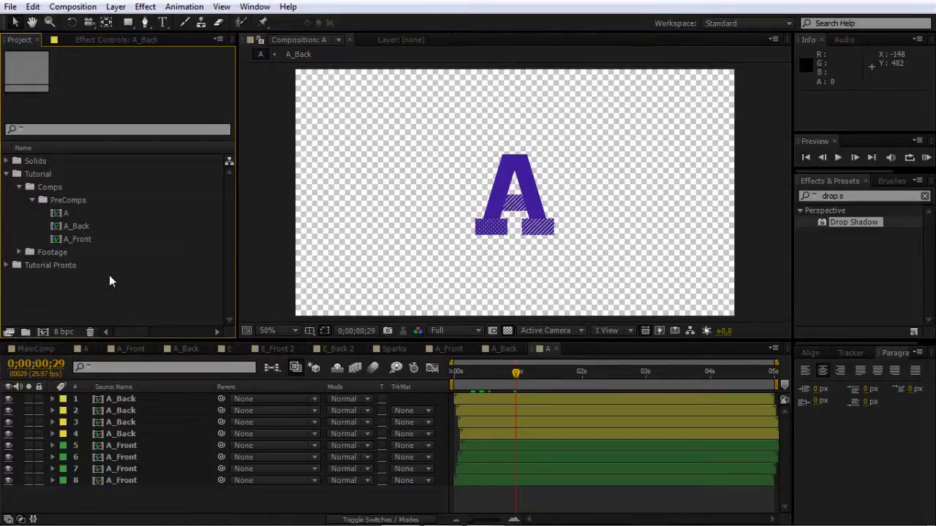
{"action": "left_click", "coordinate": [66, 214]}
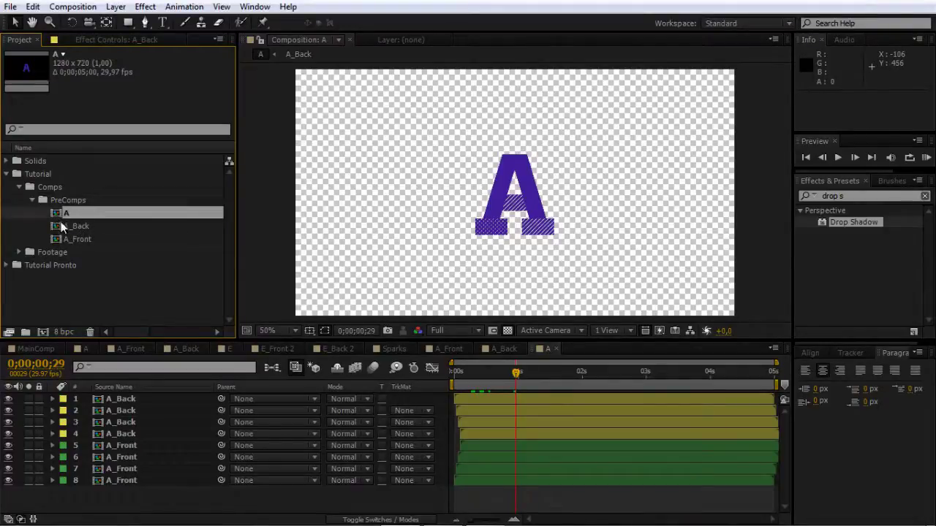
{"action": "key", "text": "ctrl+d"}
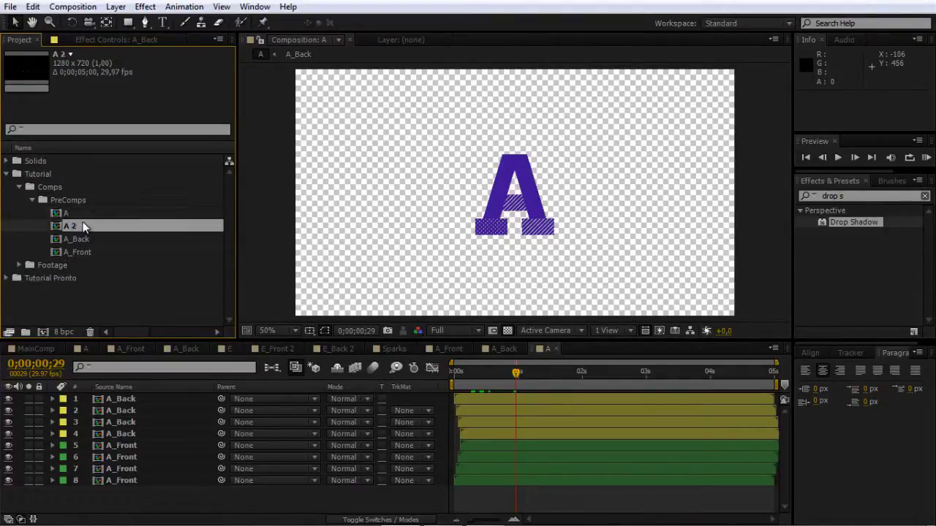
{"action": "key", "text": "Return"}
{"action": "type", "text": "E"}
Duplicate the A_Back and A_Front compositions together in the PreComps folder
{"action": "left_click", "coordinate": [80, 251]}
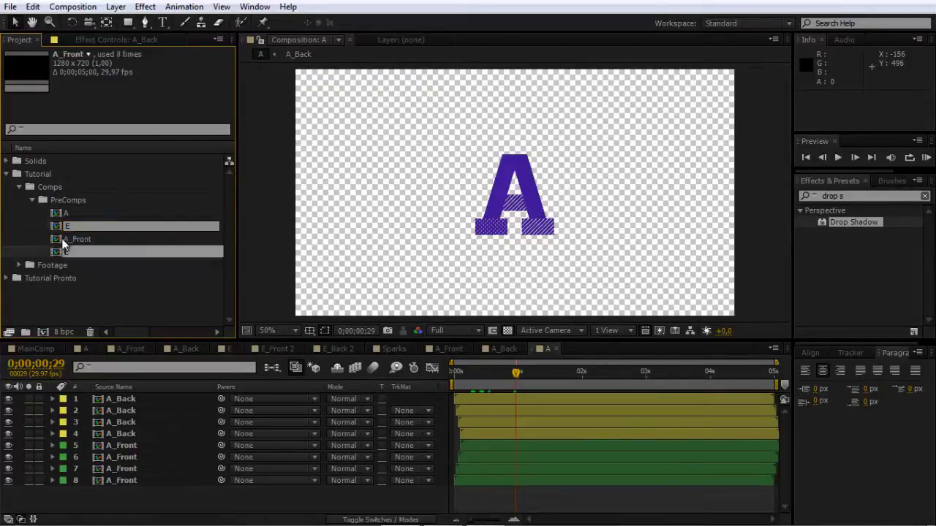
{"action": "left_click", "coordinate": [68, 226], "text": "ctrl"}
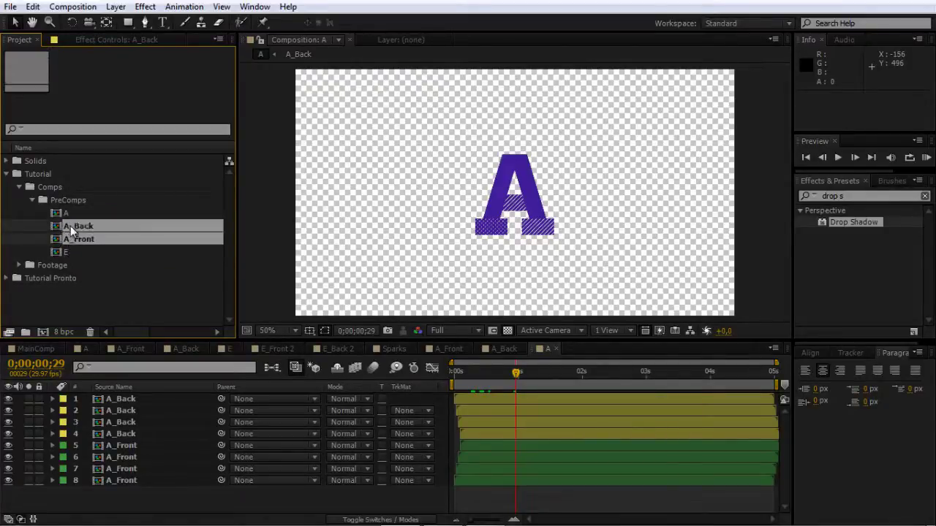
{"action": "key", "text": "ctrl+d"}
Rename the duplicated compositions A_Back 2 and A_Front 2 as E_Back 2 and E_Front 2
{"action": "left_click", "coordinate": [77, 250]}
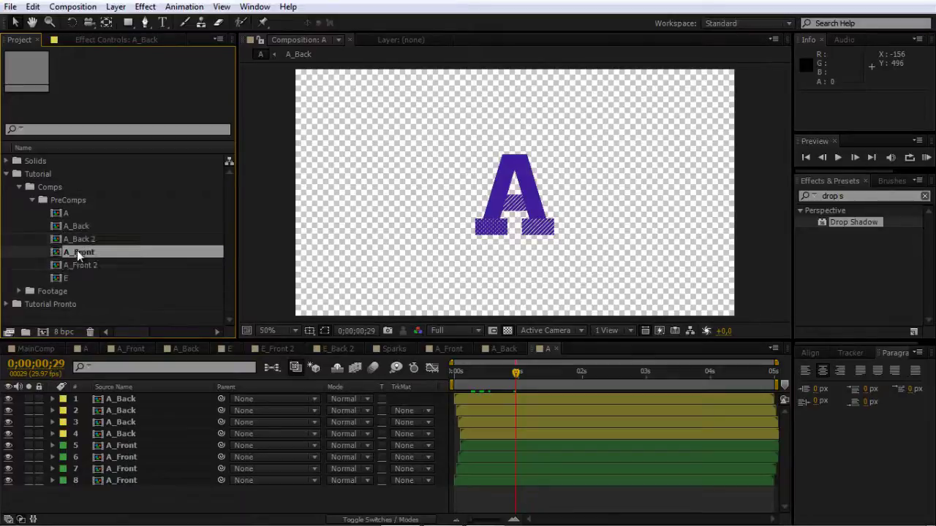
{"action": "left_click", "coordinate": [70, 238]}
{"action": "key", "text": "Return"}
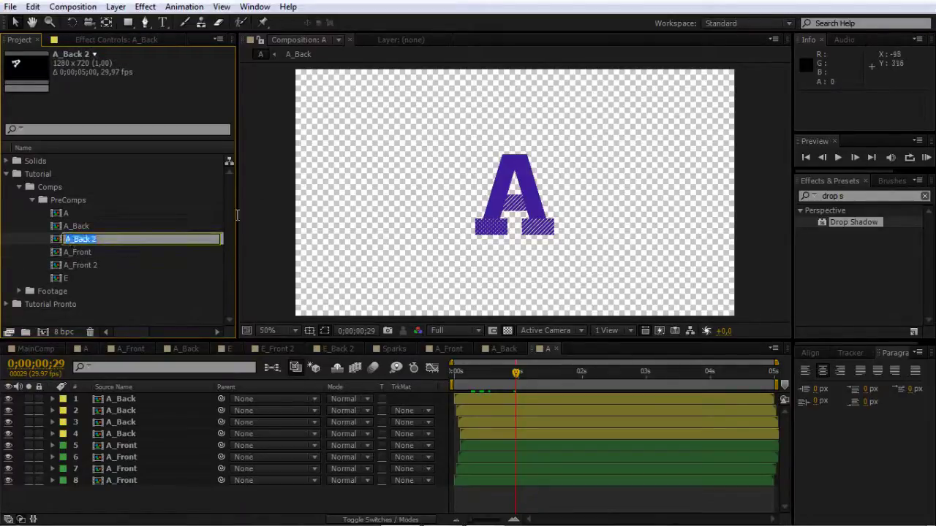
{"action": "left_click", "coordinate": [72, 239]}
{"action": "type", "text": "E"}
{"action": "left_click", "coordinate": [80, 256]}
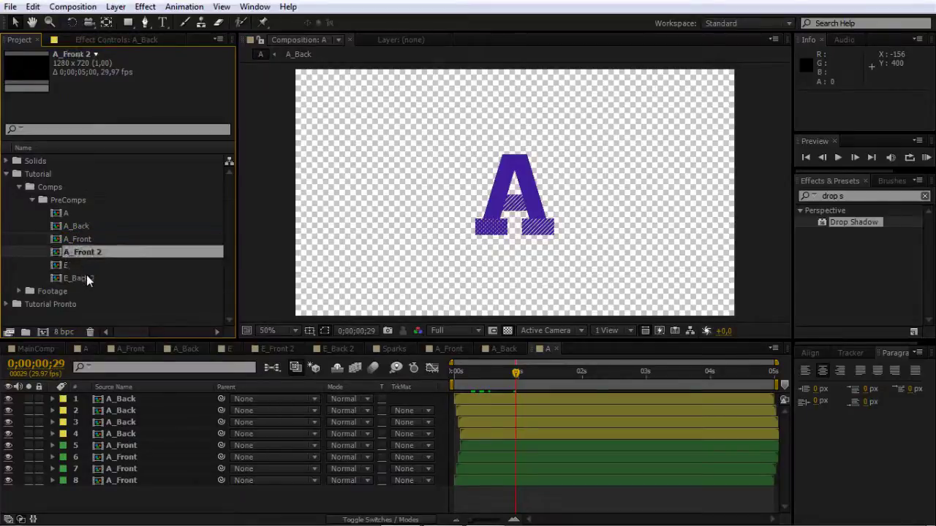
{"action": "key", "text": "Return"}
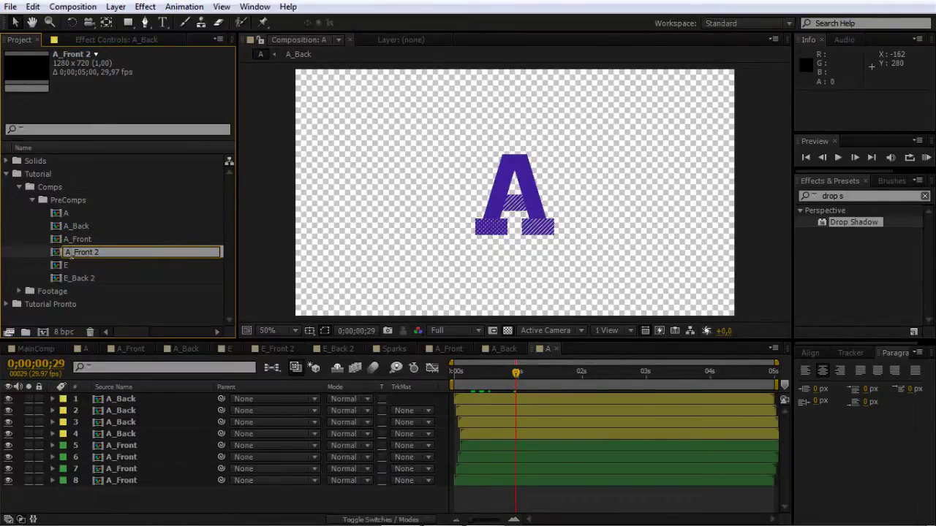
{"action": "type", "text": "E"}
{"action": "left_click", "coordinate": [40, 252]}
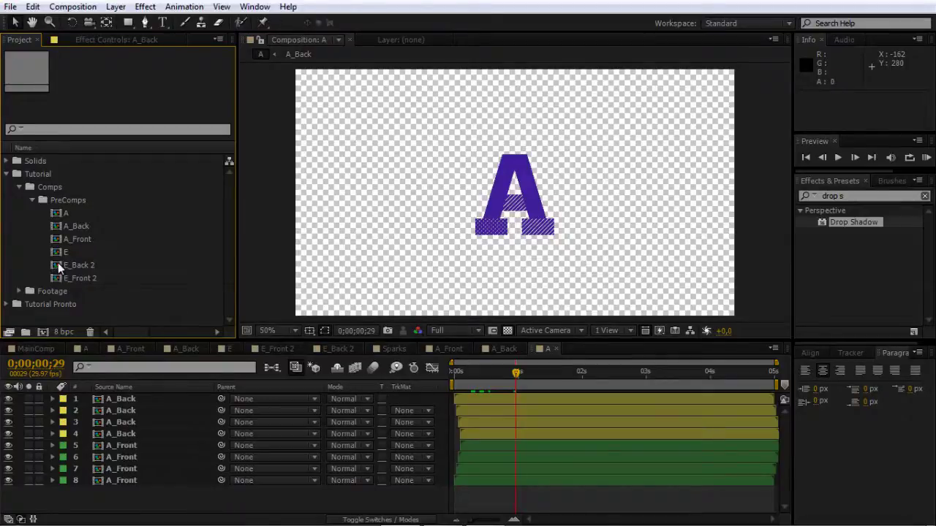
Open the E_Back 2 composition and change its text layer from A to the letter E
{"action": "double_click", "coordinate": [59, 266]}
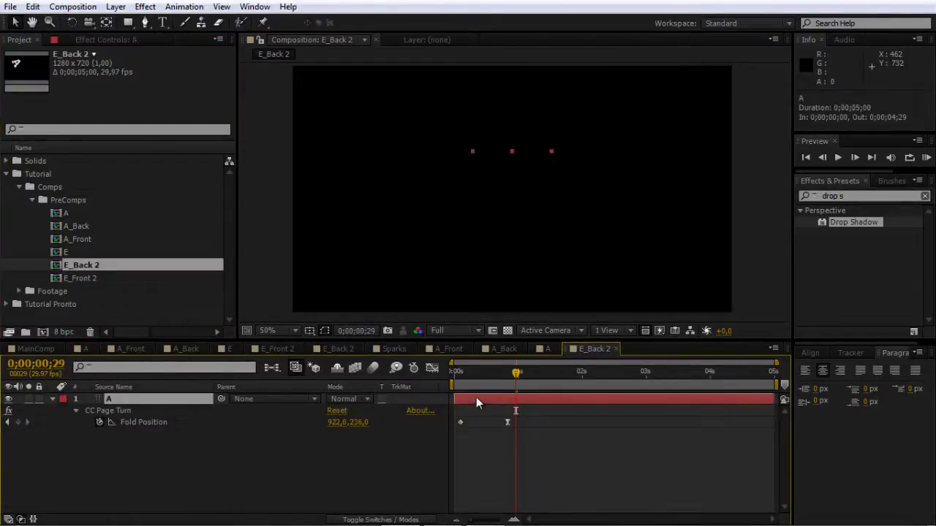
{"action": "double_click", "coordinate": [476, 399]}
{"action": "type", "text": "E"}
{"action": "left_click", "coordinate": [179, 462]}
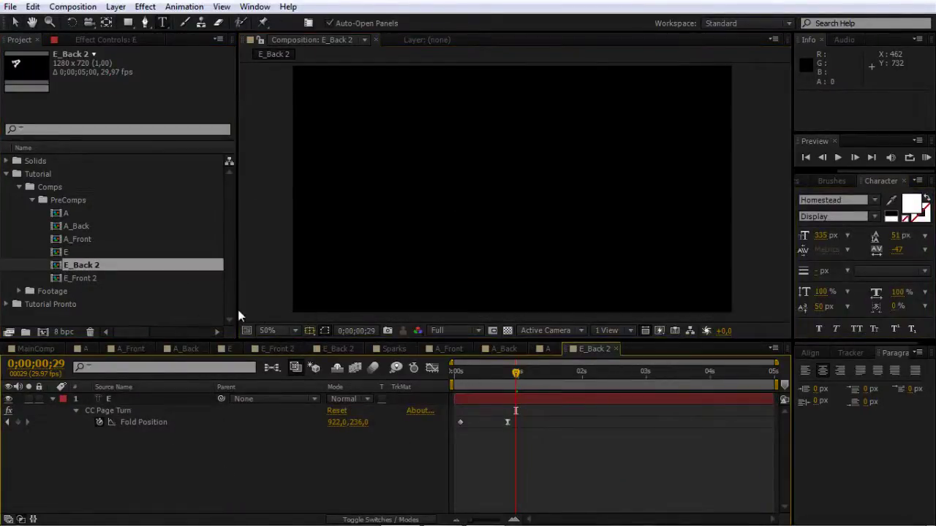
Open the E_Front 2 composition and change its text layer to the letter E
{"action": "double_click", "coordinate": [82, 279]}
{"action": "left_click", "coordinate": [483, 399]}
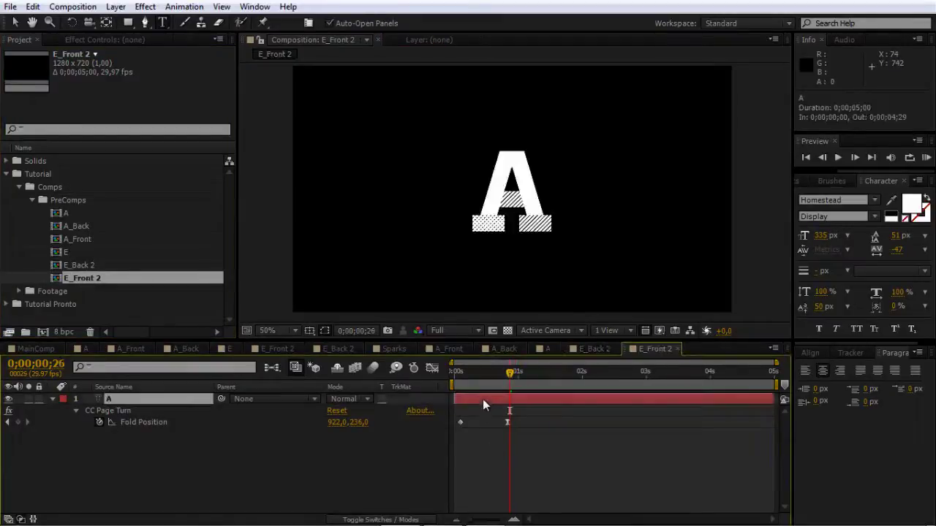
{"action": "left_click", "coordinate": [503, 480]}
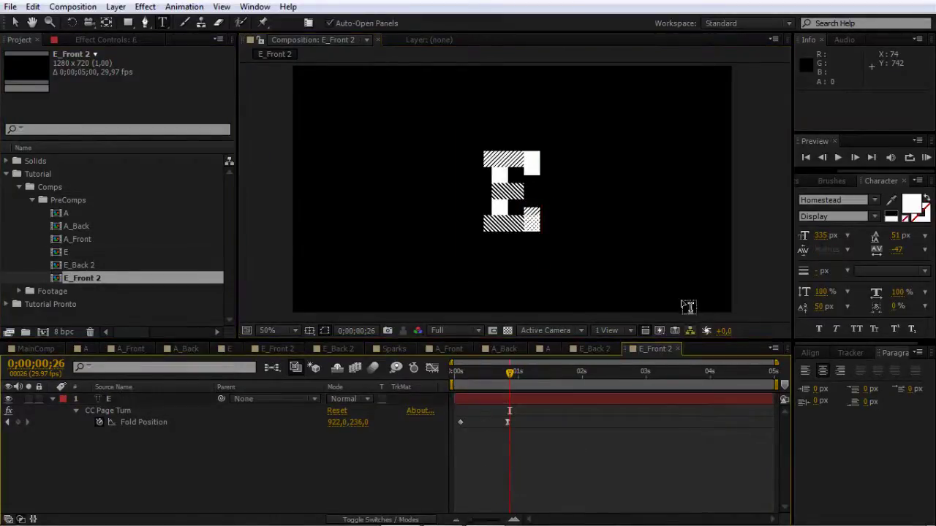
Open the E composition and replace its four A_Front layers with the E_Front 2 composition
{"action": "left_click", "coordinate": [63, 254]}
{"action": "double_click", "coordinate": [63, 256]}
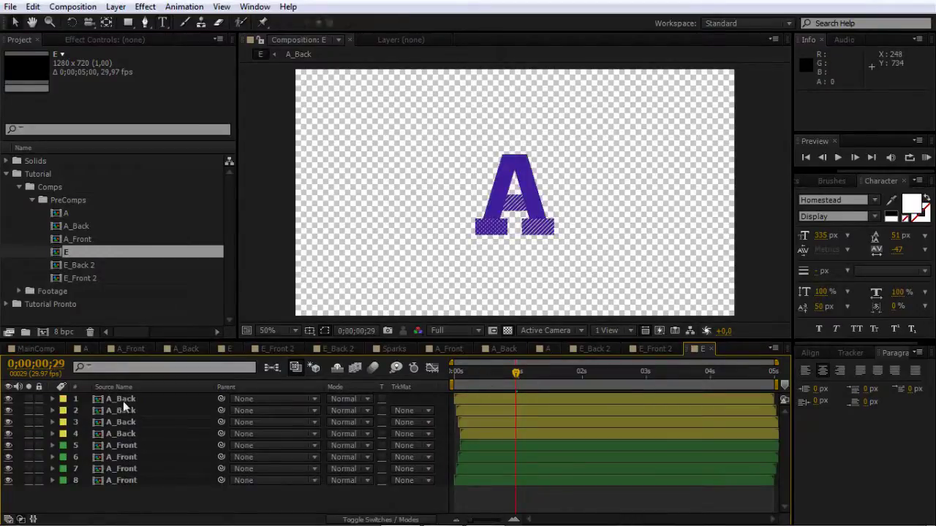
{"action": "left_click", "coordinate": [125, 444]}
{"action": "left_click", "coordinate": [121, 480], "text": "shift"}
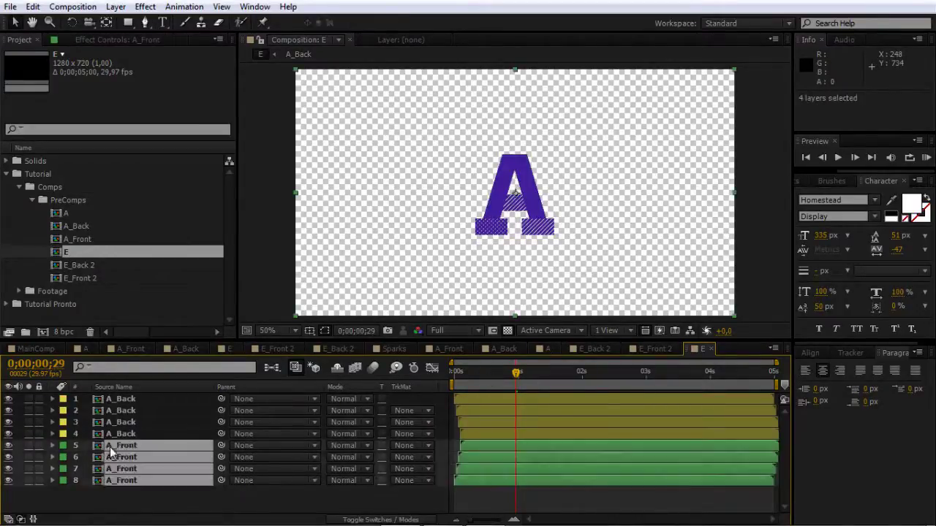
{"action": "left_click_drag", "start_coordinate": [61, 281], "coordinate": [129, 443]}
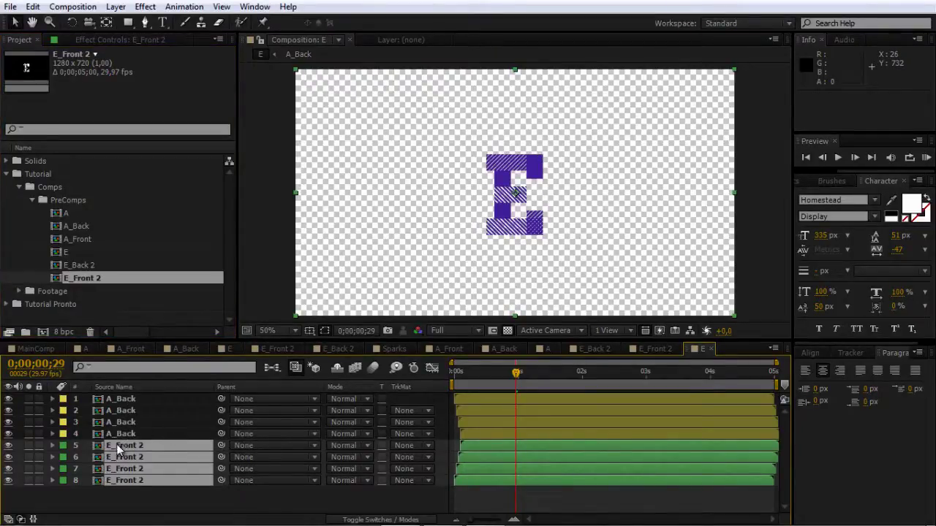
Replace the four A_Back layers in the E composition with the E_Back 2 composition
{"action": "left_click", "coordinate": [124, 398]}
{"action": "left_click", "coordinate": [126, 434], "text": "shift"}
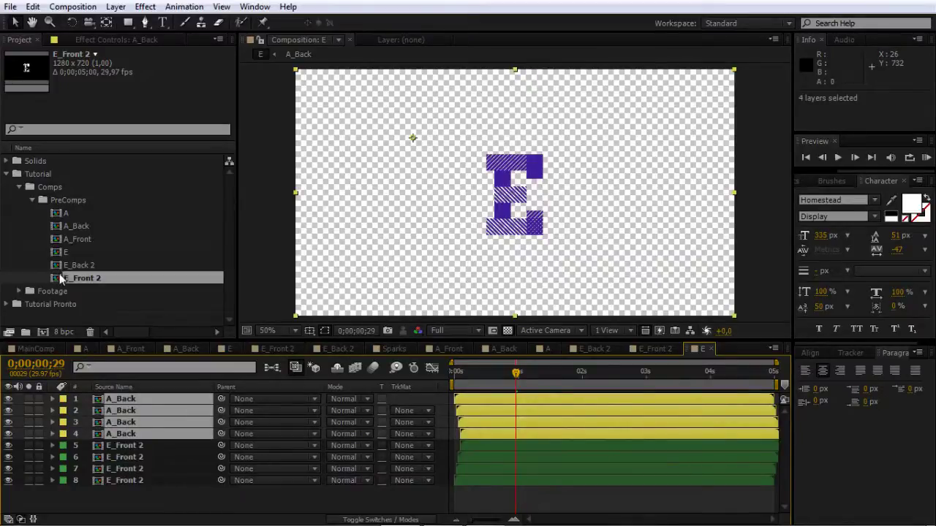
{"action": "left_click", "coordinate": [59, 265]}
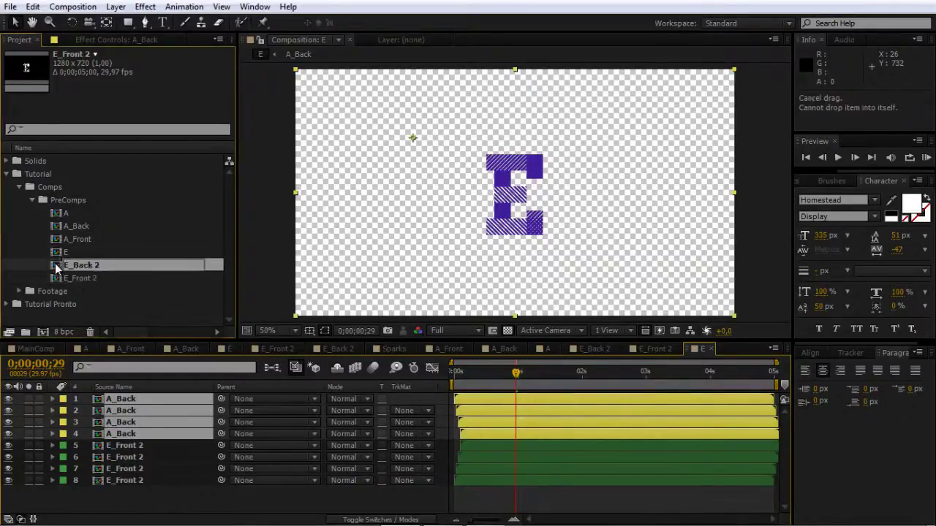
{"action": "left_click_drag", "start_coordinate": [59, 266], "coordinate": [136, 400]}
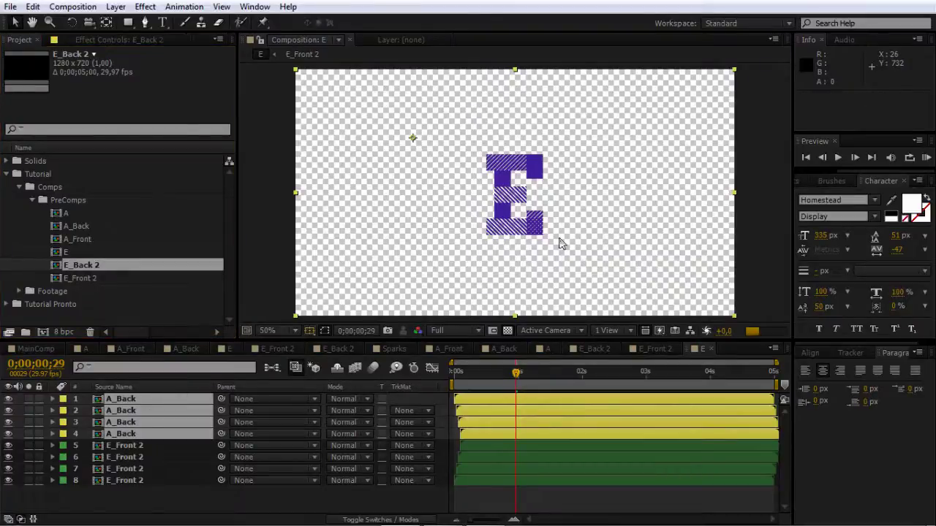
Preview the letter E folding animation over its first second
{"action": "left_click", "coordinate": [518, 509]}
{"action": "key", "text": "KP_0"}
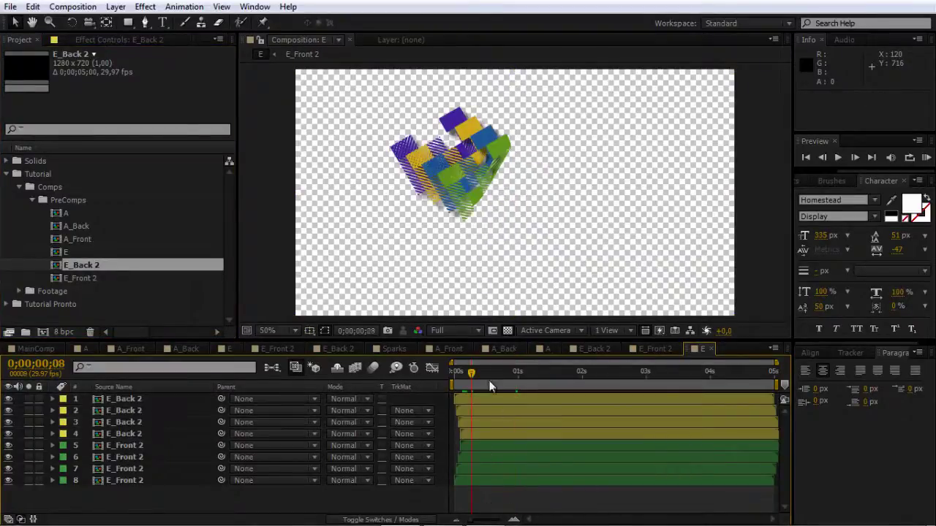
{"action": "left_click_drag", "start_coordinate": [466, 380], "coordinate": [502, 373]}
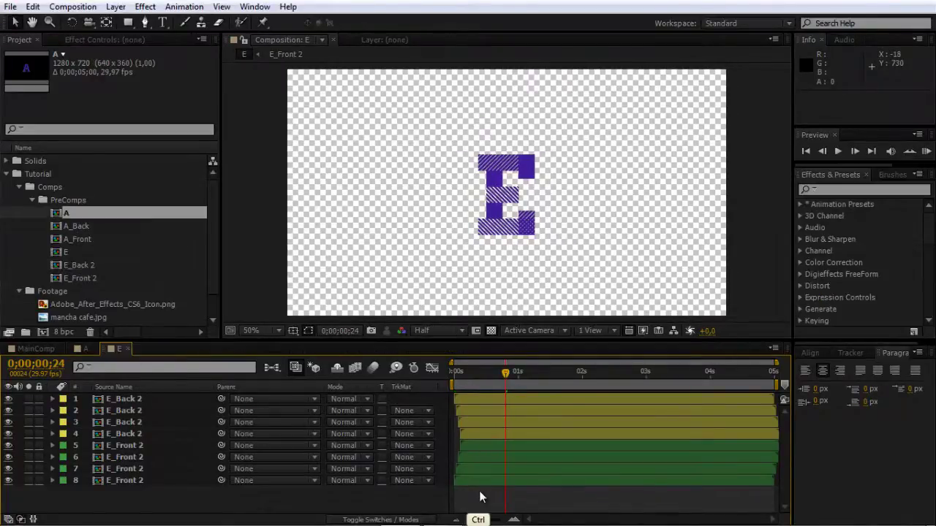
Create a 1280 x 720, five-second composition named MainComp and add the A and E compositions to it
{"action": "key", "text": "ctrl+n"}
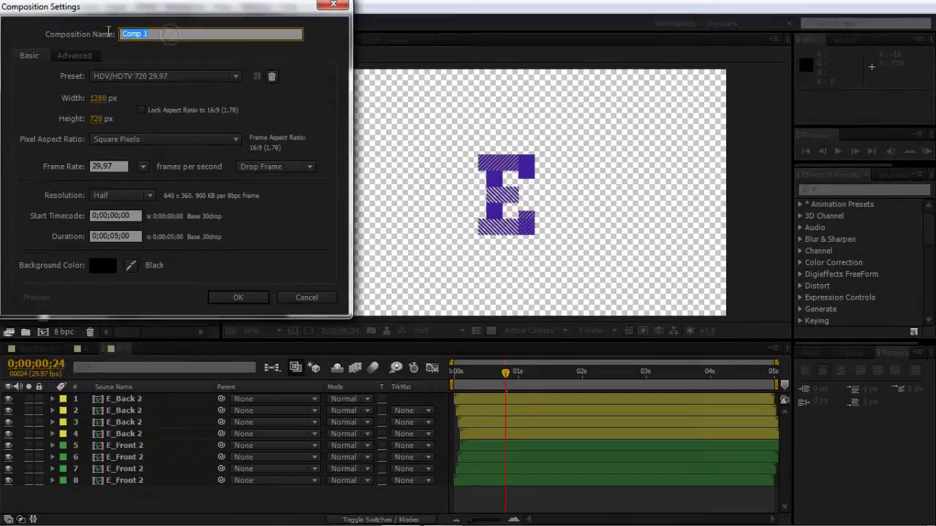
{"action": "type", "text": "MainCom"}
{"action": "left_click", "coordinate": [249, 301]}
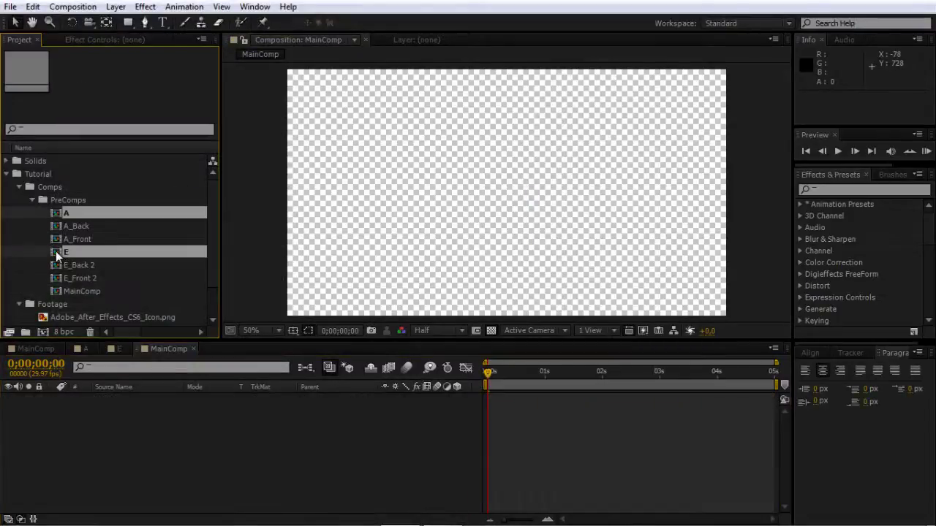
{"action": "left_click_drag", "start_coordinate": [59, 255], "coordinate": [79, 435]}
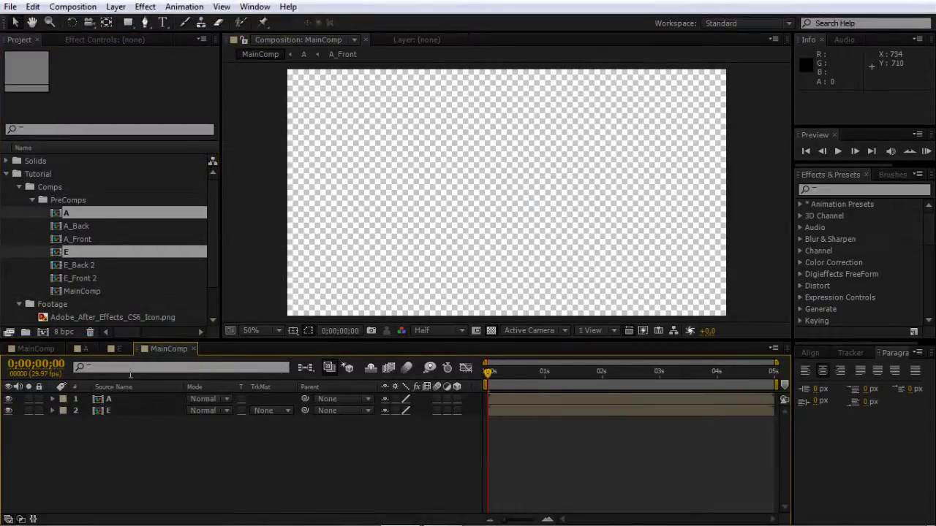
Go to frame 5 and make the E layer start there
{"action": "left_click", "coordinate": [35, 364]}
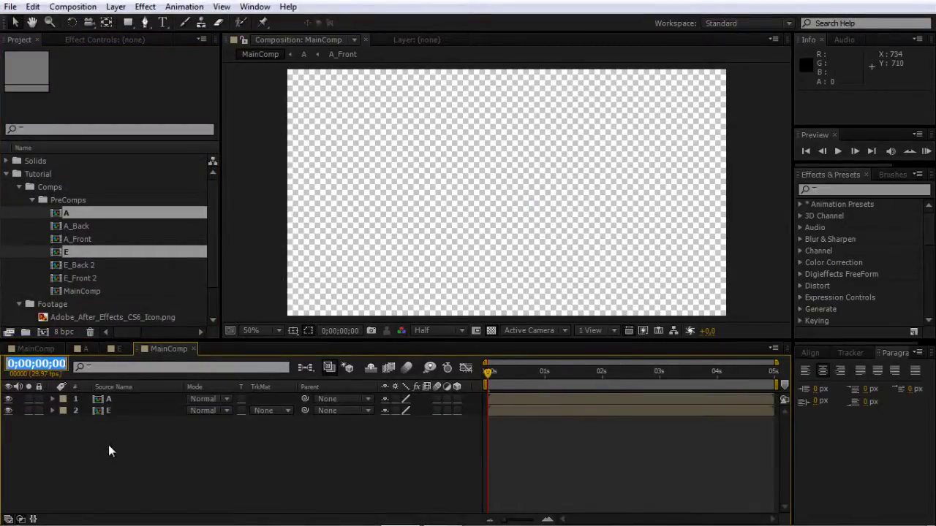
{"action": "type", "text": "5"}
{"action": "key", "text": "Return"}
{"action": "left_click", "coordinate": [111, 412]}
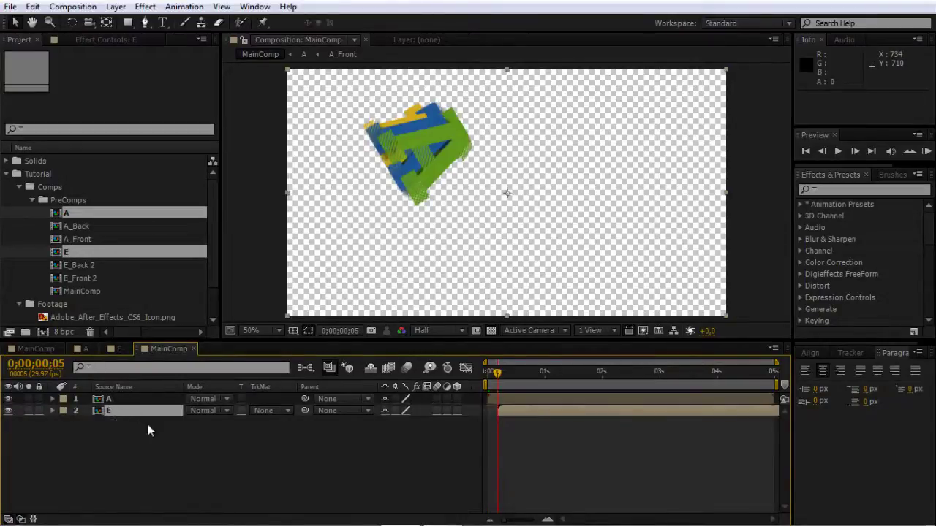
Go to frame 8 and make the A layer start there
{"action": "left_click", "coordinate": [35, 365]}
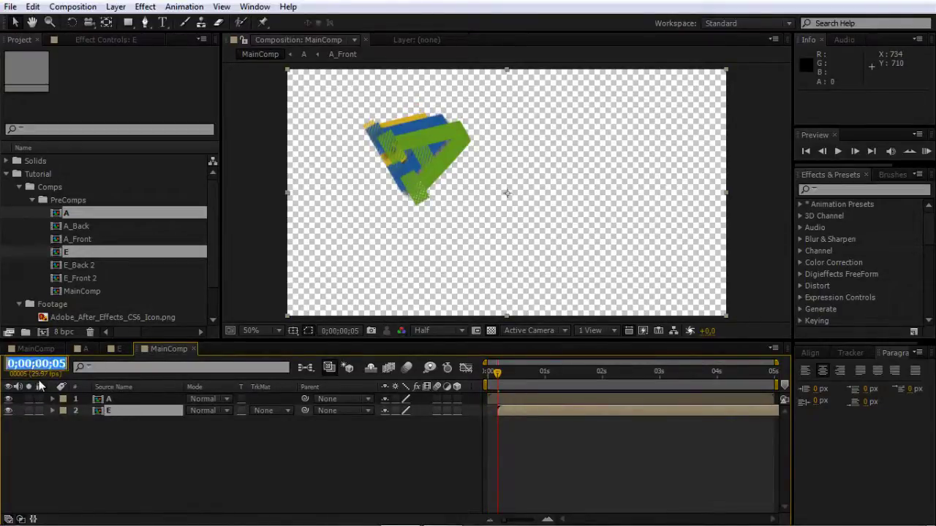
{"action": "type", "text": "8"}
{"action": "left_click", "coordinate": [253, 444]}
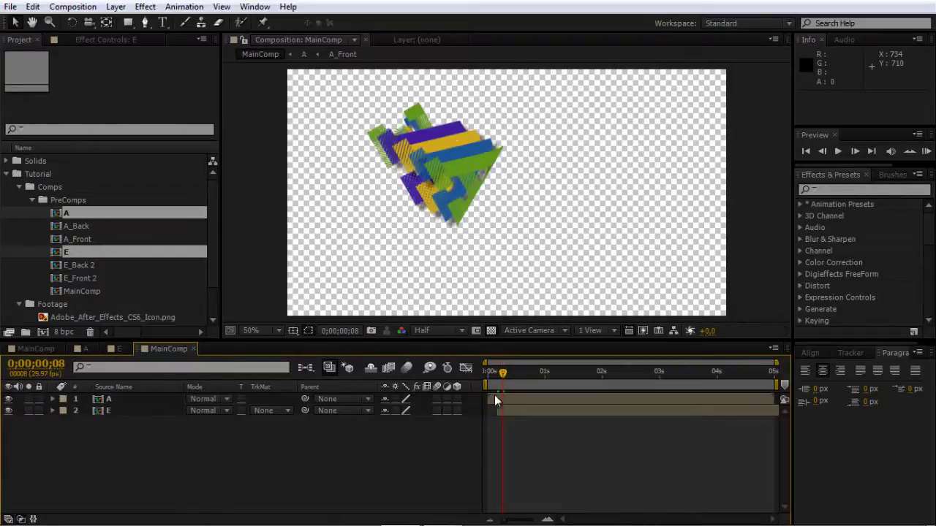
{"action": "left_click", "coordinate": [514, 397]}
{"action": "key", "text": "bracketleft"}
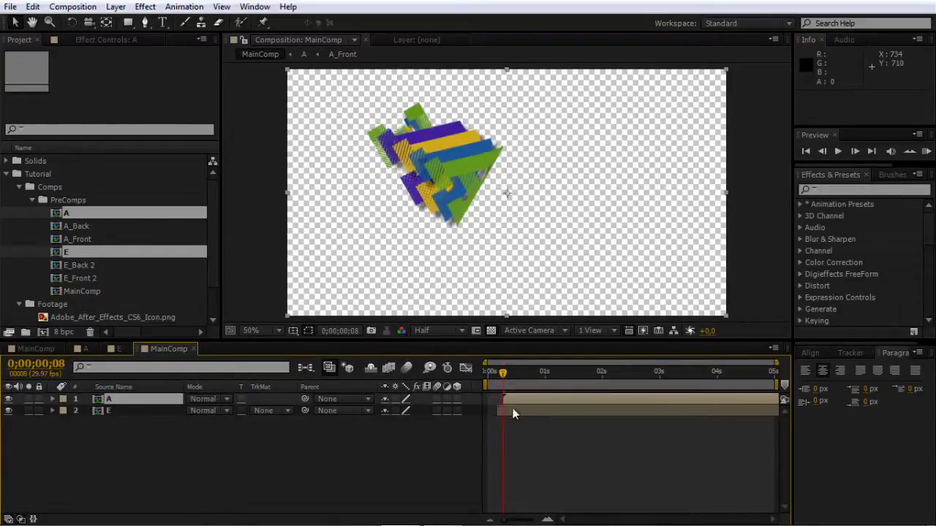
Go to about 3 seconds, where both letters are unfolded, and scale the A and E layers to 70%
{"action": "left_click", "coordinate": [394, 473]}
{"action": "left_click_drag", "start_coordinate": [633, 373], "coordinate": [660, 372]}
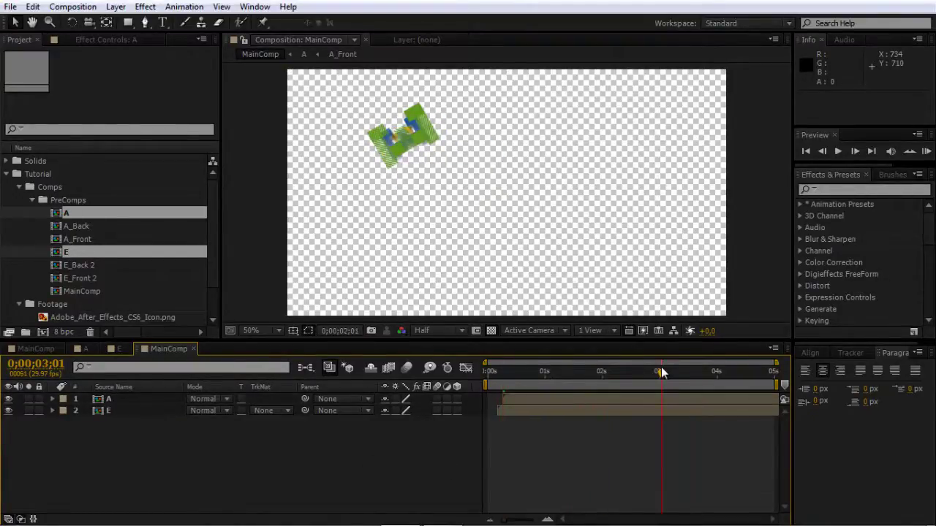
{"action": "left_click", "coordinate": [535, 410]}
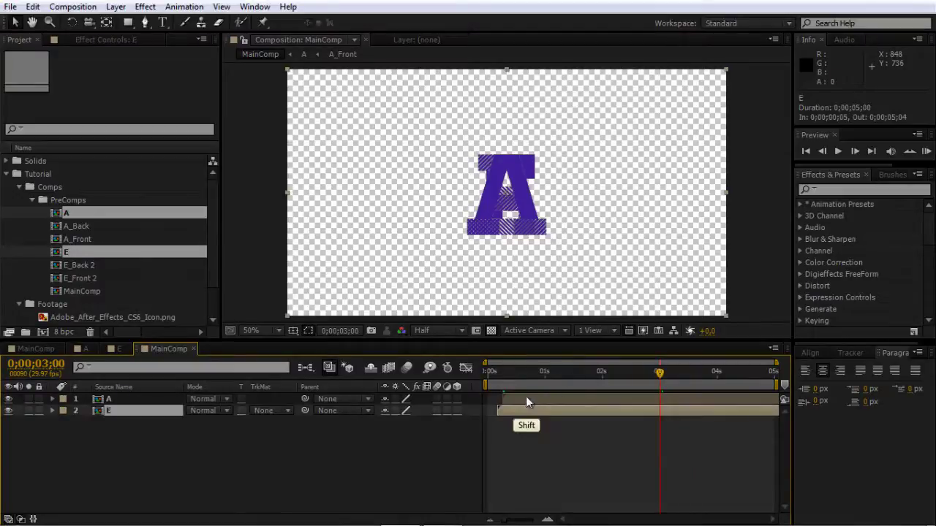
{"action": "left_click", "coordinate": [526, 399], "text": "shift"}
{"action": "key", "text": "s"}
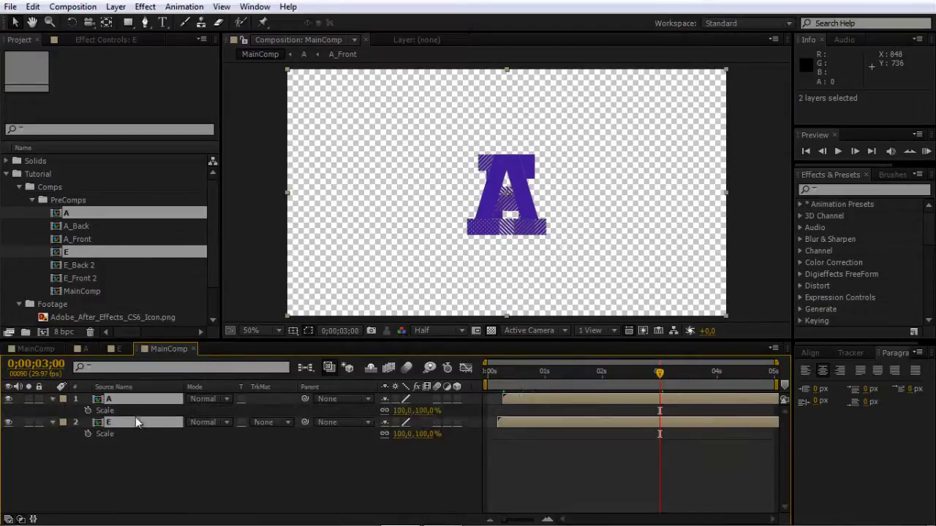
{"action": "left_click", "coordinate": [404, 411]}
{"action": "type", "text": "70"}
{"action": "key", "text": "Return"}
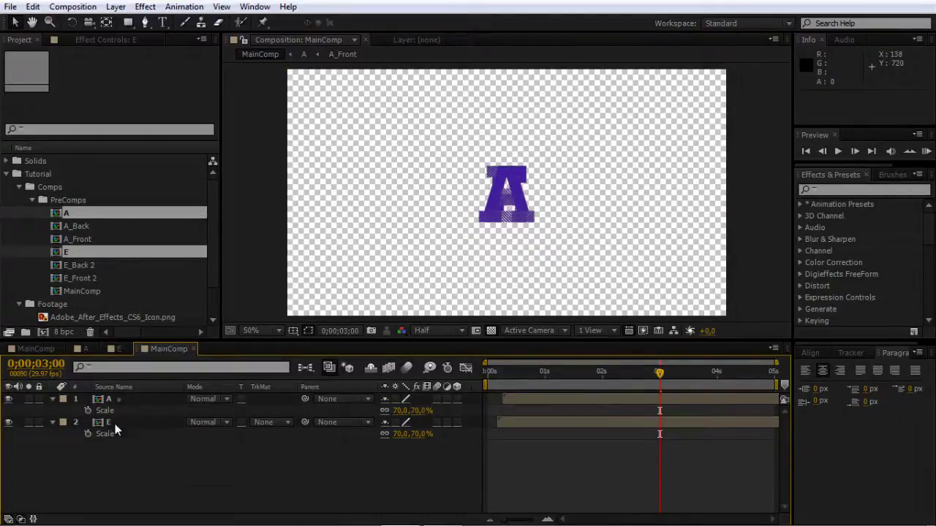
Move the A and E layers together up by about 50 px from the composition's center
{"action": "key", "text": "ctrl+a"}
{"action": "mouse_move", "coordinate": [508, 191]}
{"action": "left_mouse_down"}
{"action": "mouse_move", "coordinate": [508, 179]}
{"action": "mouse_move", "coordinate": [508, 190]}
{"action": "left_mouse_up"}
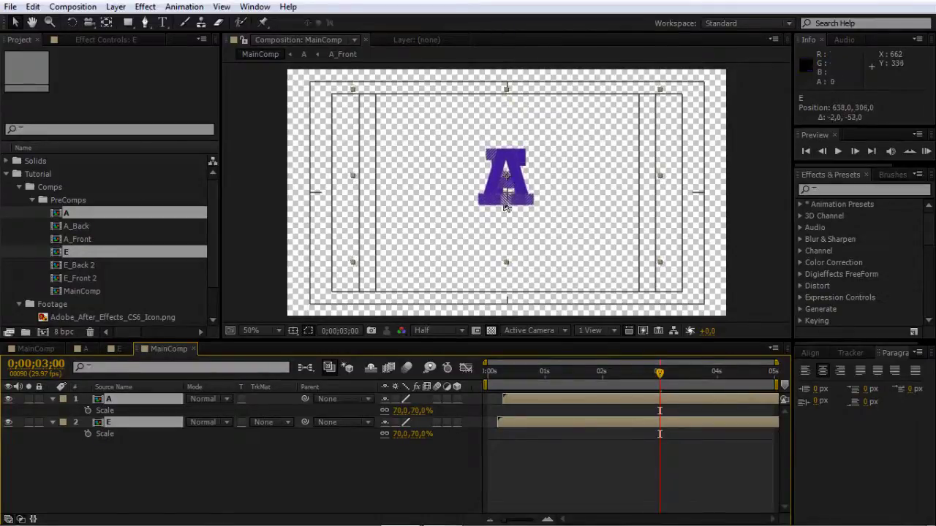
{"action": "left_click", "coordinate": [184, 451]}
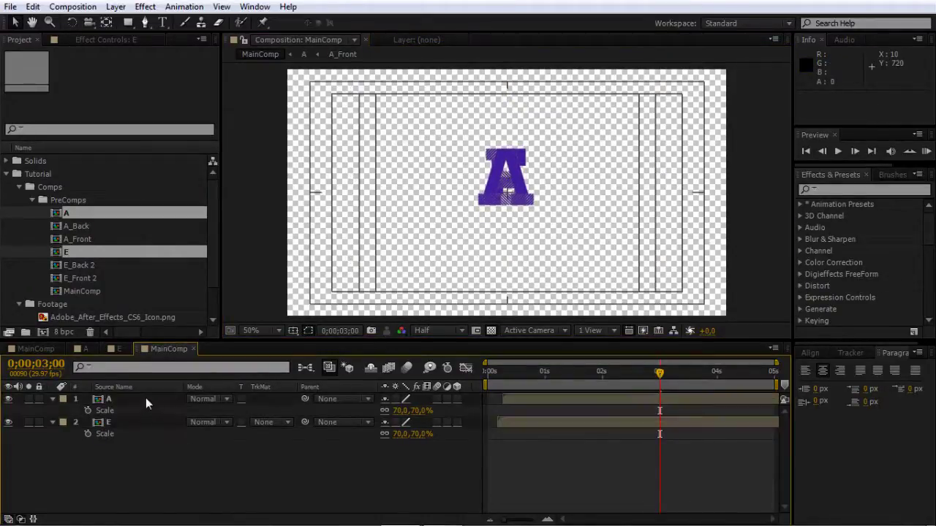
Move letter A left and letter E right so they stand side by side, and check the animation's timing
{"action": "left_click", "coordinate": [146, 399]}
{"action": "left_click_drag", "start_coordinate": [505, 192], "coordinate": [494, 195]}
{"action": "left_click", "coordinate": [542, 200]}
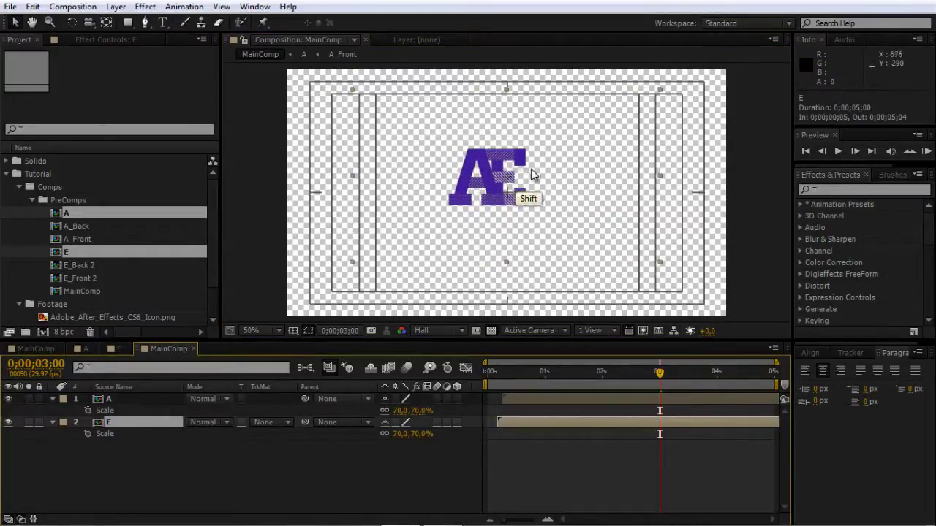
{"action": "left_click", "coordinate": [517, 172]}
{"action": "left_click_drag", "start_coordinate": [512, 161], "coordinate": [539, 162]}
{"action": "left_click_drag", "start_coordinate": [501, 367], "coordinate": [543, 373]}
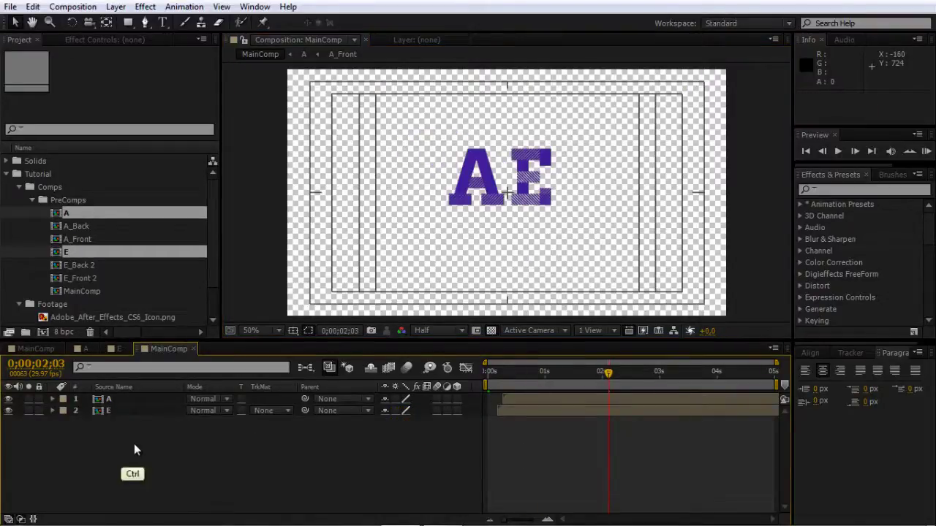
Create a full-frame pale beige solid (R 221, G 209, B 185) and place it beneath the A and E layers
{"action": "key", "text": "ctrl+y"}
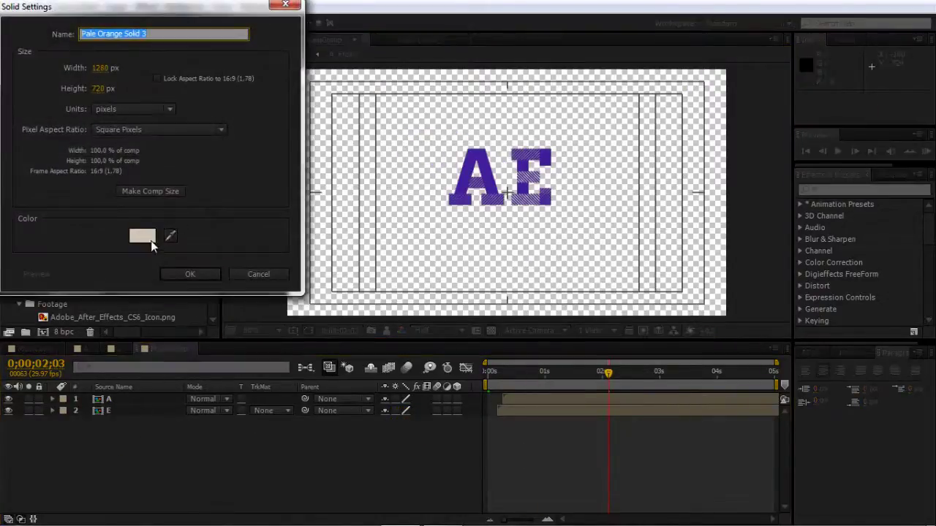
{"action": "left_click", "coordinate": [146, 236]}
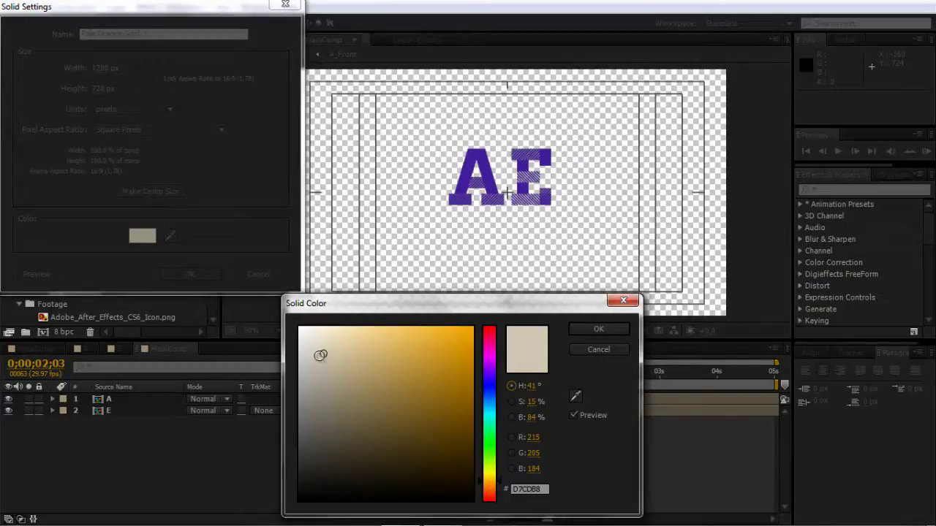
{"action": "left_click_drag", "start_coordinate": [324, 352], "coordinate": [320, 350]}
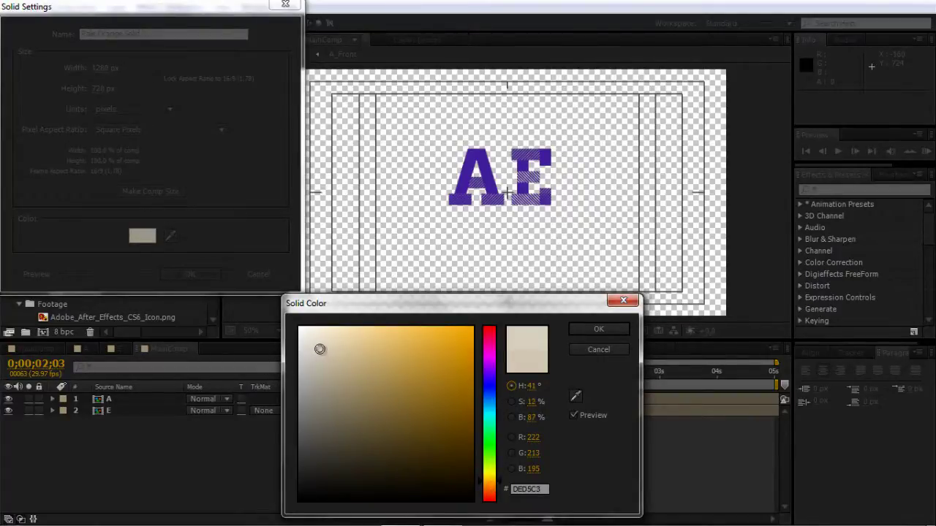
{"action": "left_click_drag", "start_coordinate": [319, 349], "coordinate": [325, 349]}
{"action": "left_click", "coordinate": [599, 329]}
{"action": "left_click", "coordinate": [192, 276]}
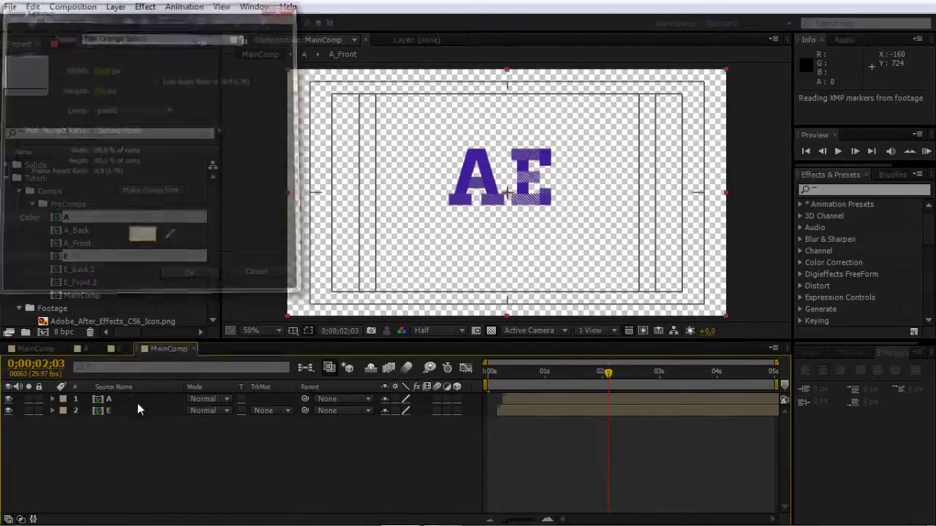
{"action": "left_click_drag", "start_coordinate": [125, 399], "coordinate": [126, 431]}
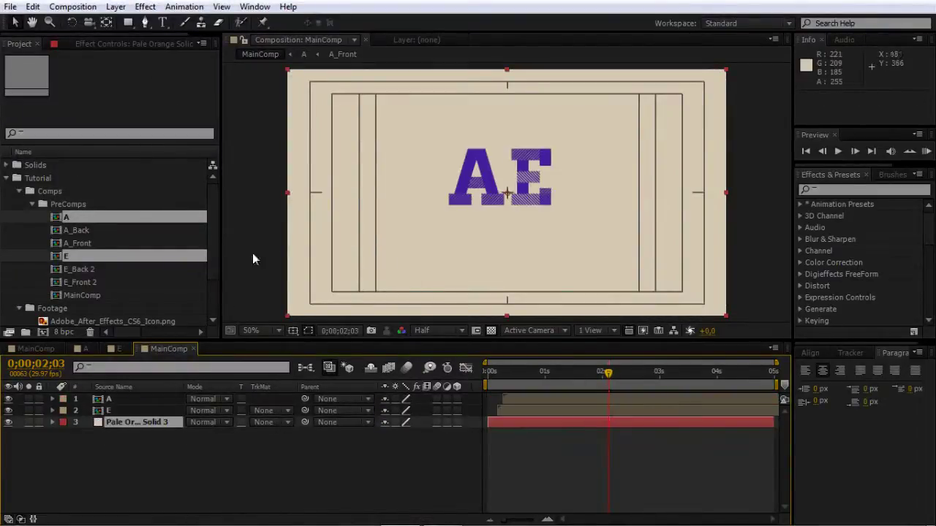
Rename the pale beige solid layer as BG
{"action": "left_click", "coordinate": [131, 422]}
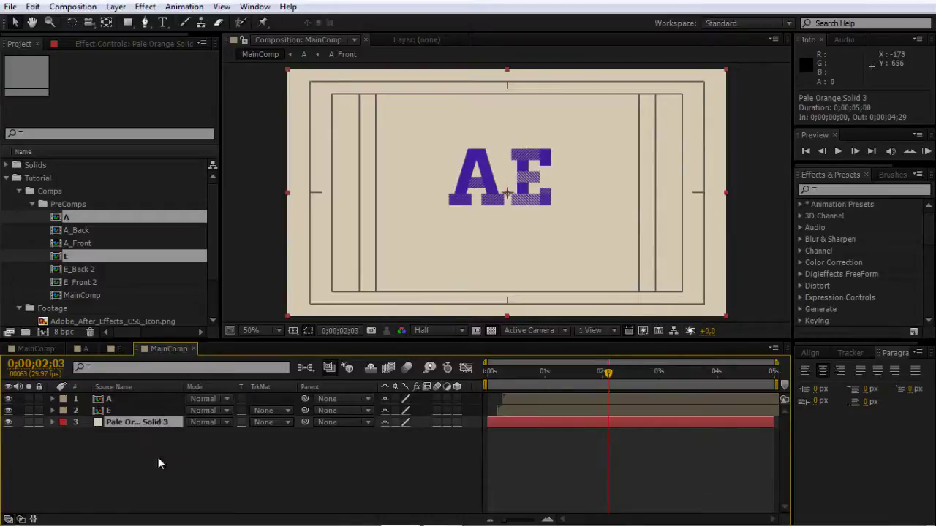
{"action": "key", "text": "Return"}
{"action": "type", "text": "BG"}
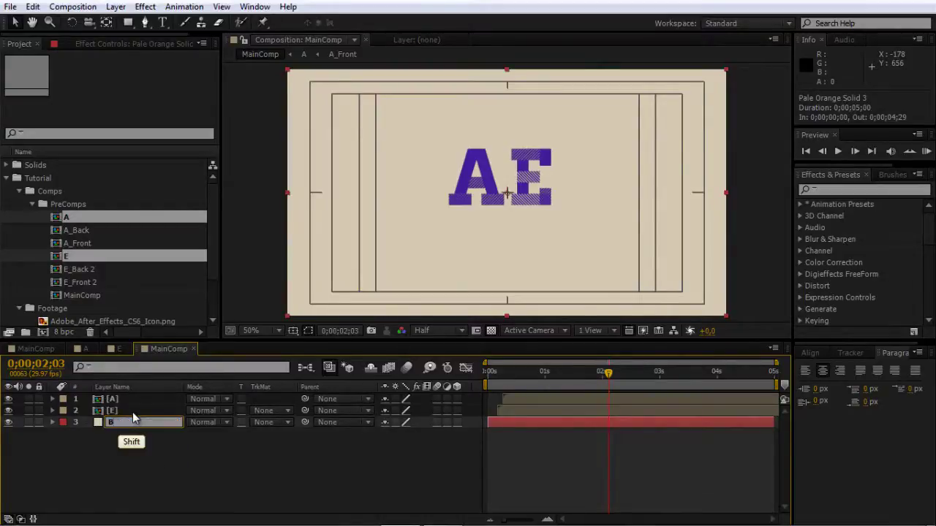
{"action": "key", "text": "Return"}
Add a text layer reading INSPIRE-SE below the AE letters
{"action": "left_click", "coordinate": [134, 468]}
{"action": "key", "text": "ctrl+t"}
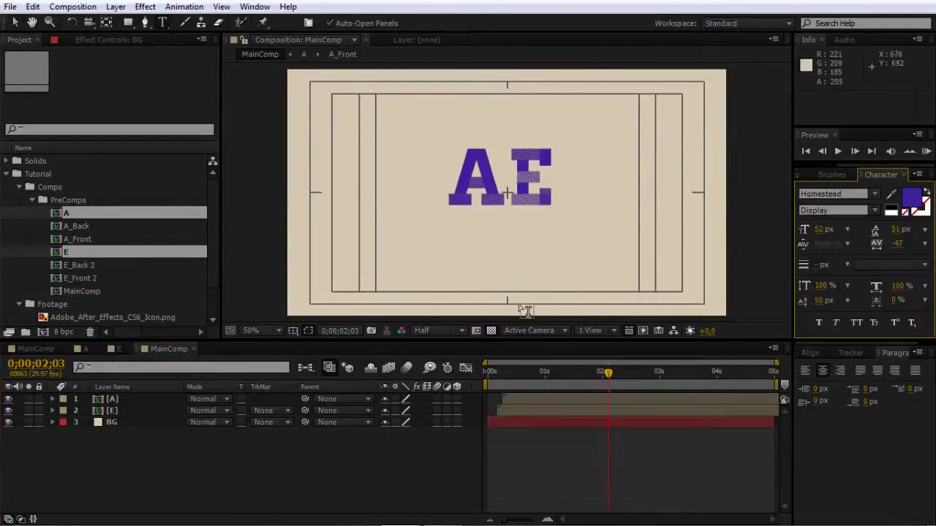
{"action": "left_click", "coordinate": [449, 236]}
{"action": "type", "text": "IN"}
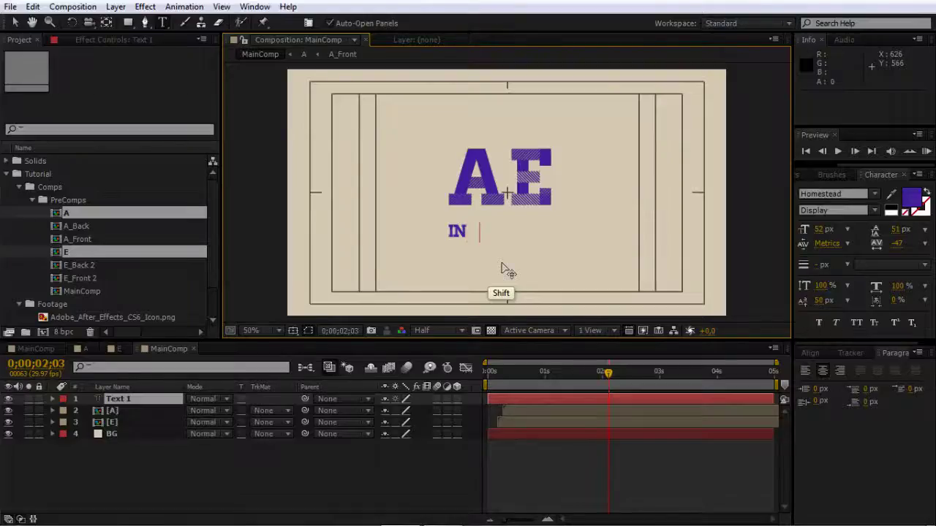
{"action": "type", "text": "SPIRE-"}
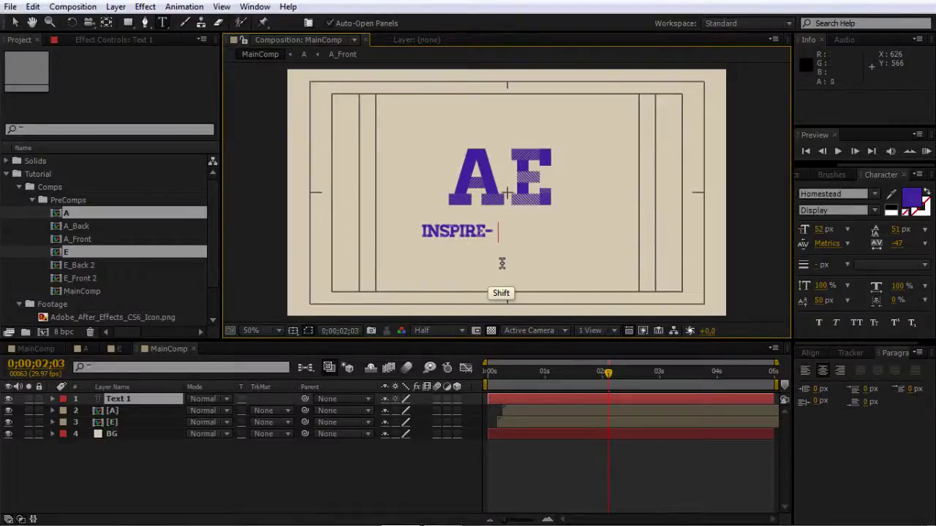
{"action": "type", "text": "SE"}
{"action": "left_click", "coordinate": [14, 22]}
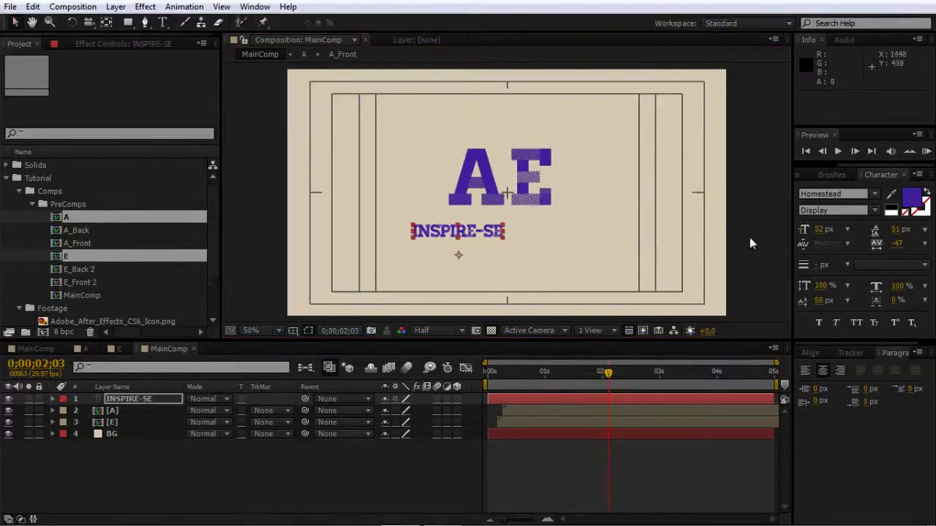
Recolour the INSPIRE-SE text blue (2968A9) and move it well below the AE letters
{"action": "left_click_drag", "start_coordinate": [510, 238], "coordinate": [546, 254]}
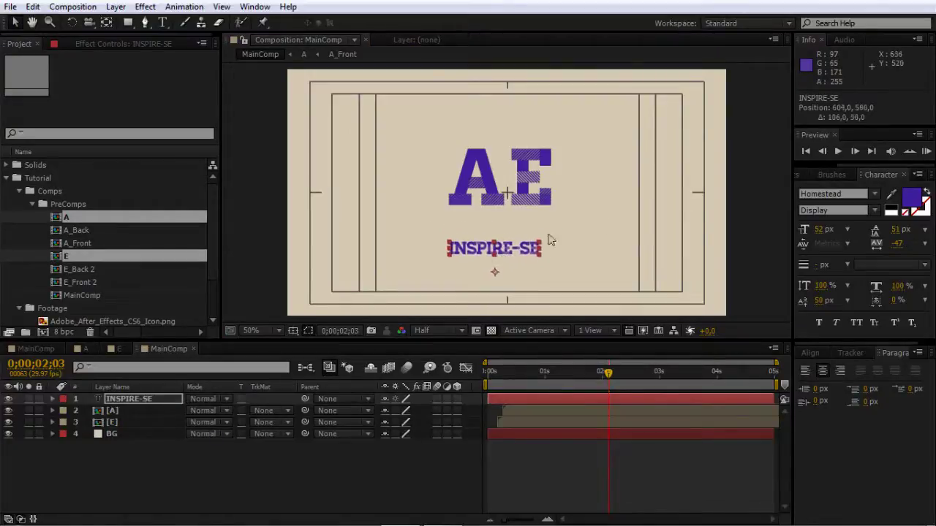
{"action": "left_click", "coordinate": [911, 196]}
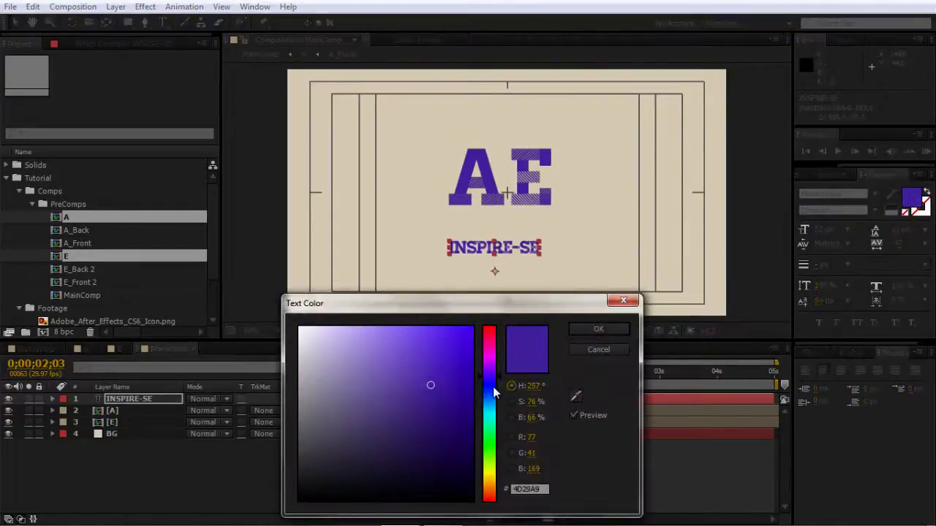
{"action": "left_click", "coordinate": [493, 386]}
{"action": "left_click", "coordinate": [492, 399]}
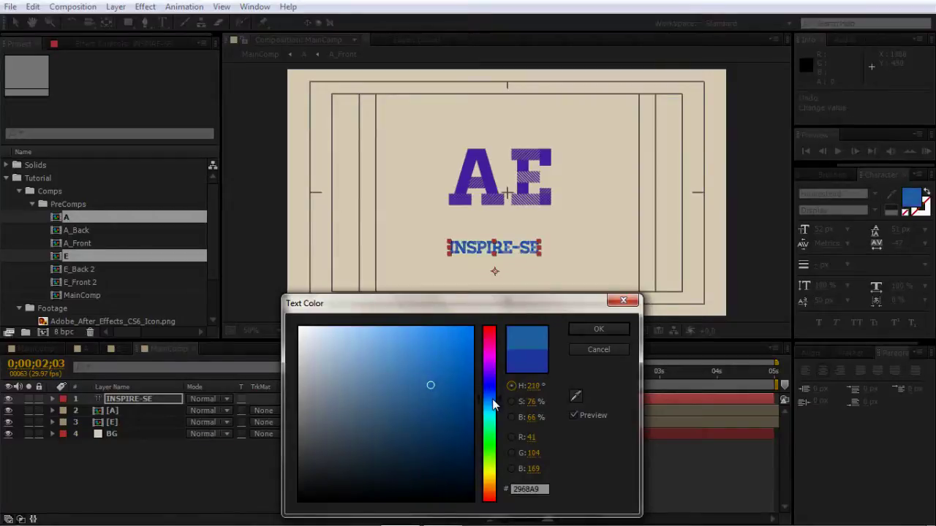
{"action": "key", "text": "Return"}
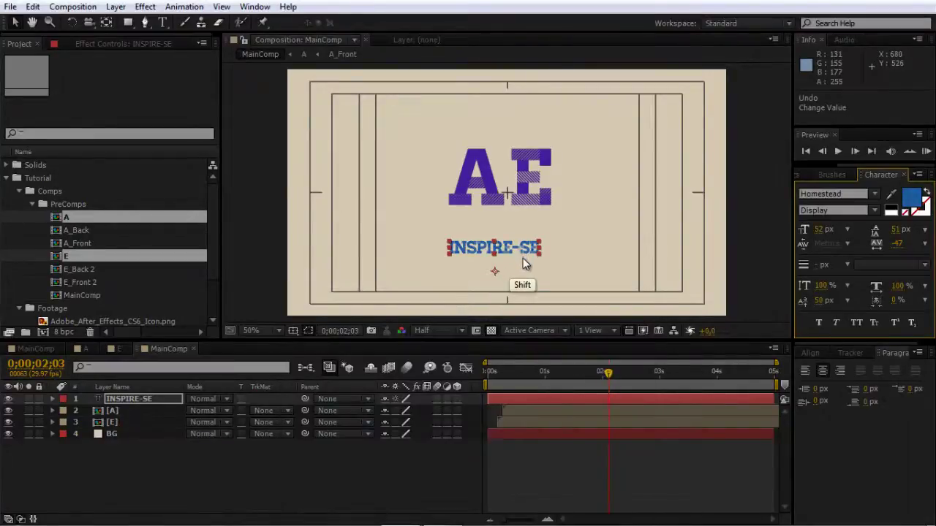
{"action": "left_click_drag", "start_coordinate": [516, 252], "coordinate": [517, 271]}
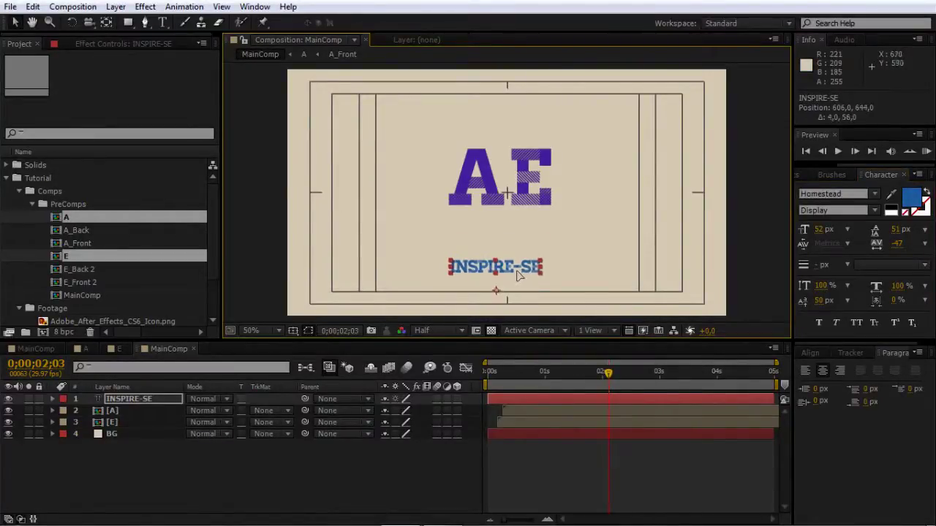
Add Adobe_After_Effects_CS6_Icon.png to the composition and scale it to 20%
{"action": "left_click", "coordinate": [31, 204]}
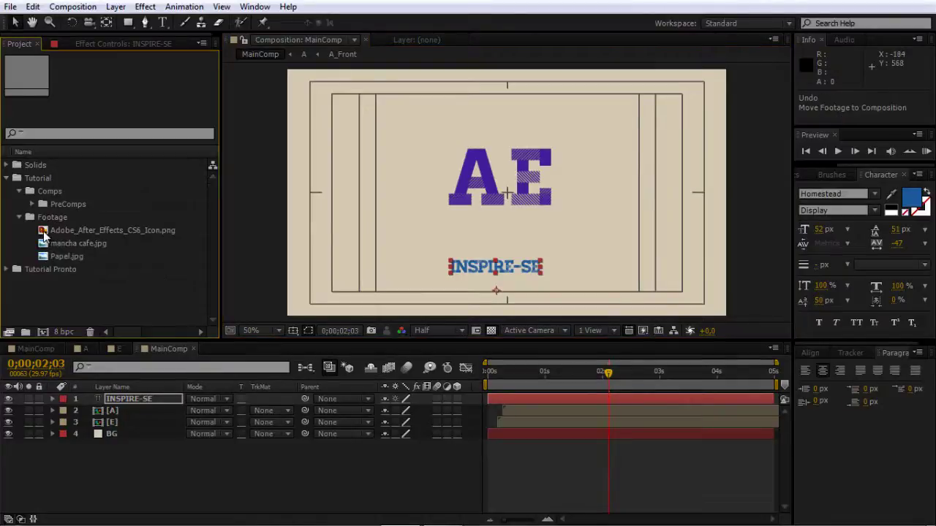
{"action": "left_click_drag", "start_coordinate": [44, 234], "coordinate": [545, 211]}
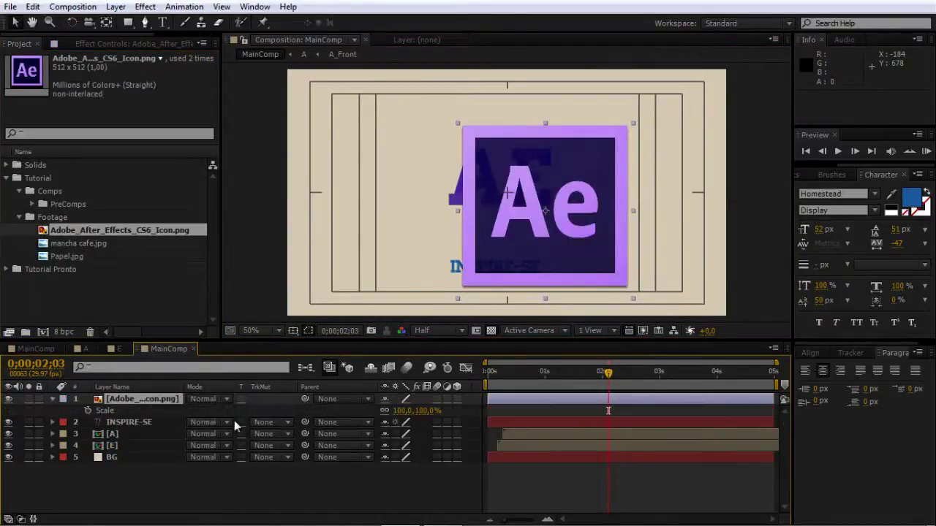
{"action": "left_click", "coordinate": [401, 411]}
{"action": "type", "text": "120"}
{"action": "key", "text": "Return"}
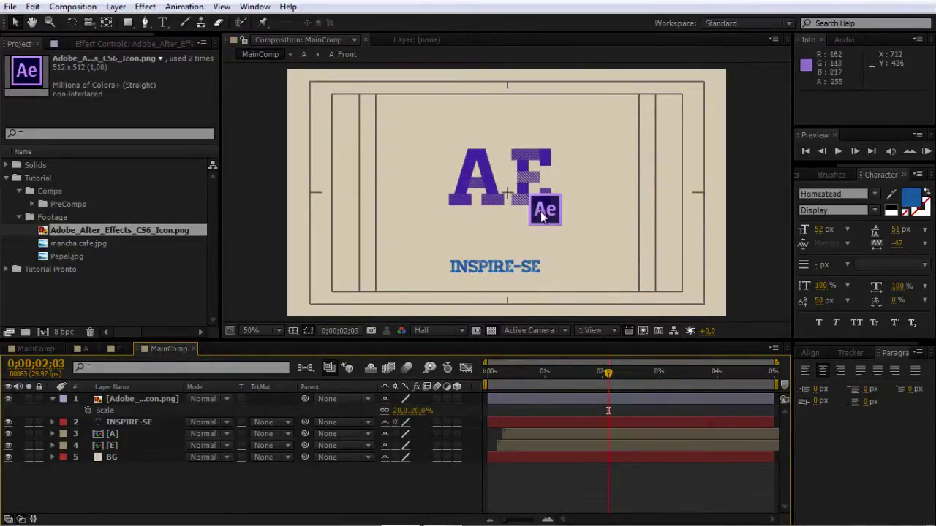
Set the After Effects icon's scale to 18% and move it into the lower-right corner of the frame
{"action": "left_click_drag", "start_coordinate": [399, 411], "coordinate": [401, 417]}
{"action": "left_click", "coordinate": [401, 411]}
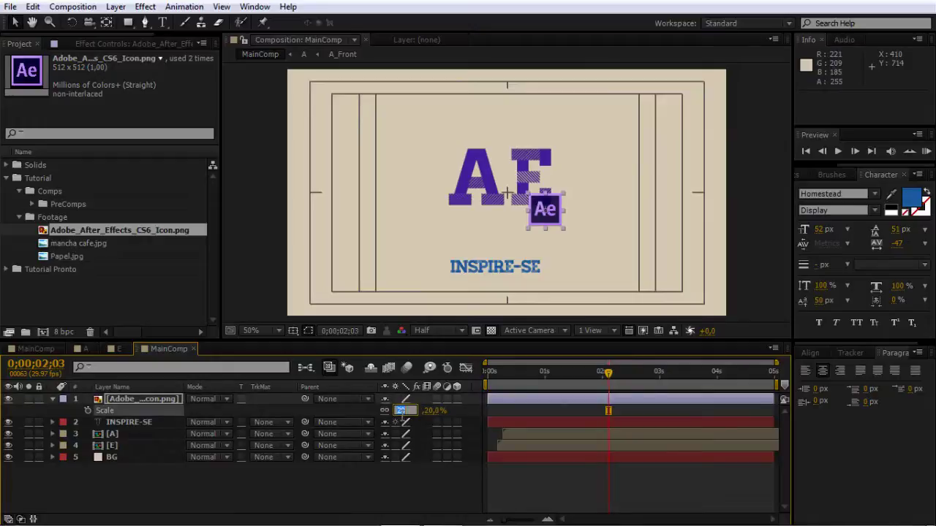
{"action": "type", "text": "18"}
{"action": "key", "text": "Return"}
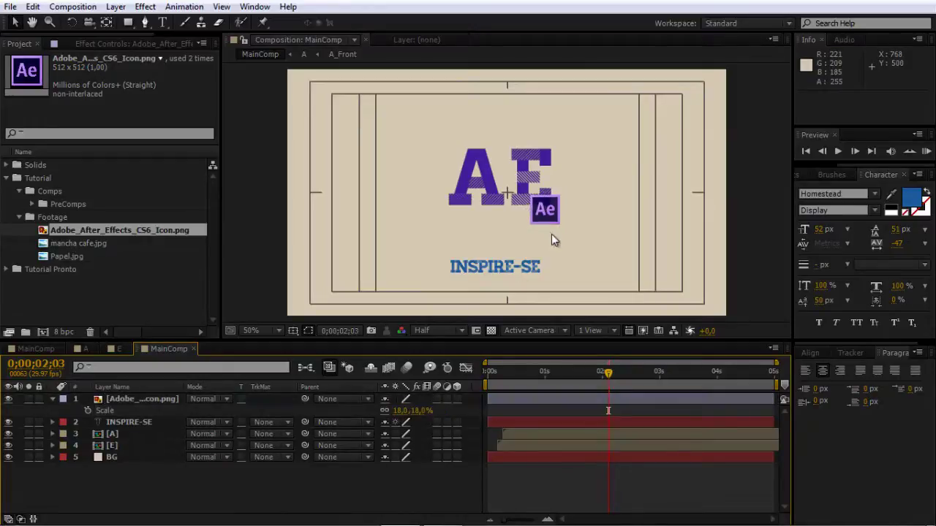
{"action": "left_click_drag", "start_coordinate": [559, 227], "coordinate": [718, 320]}
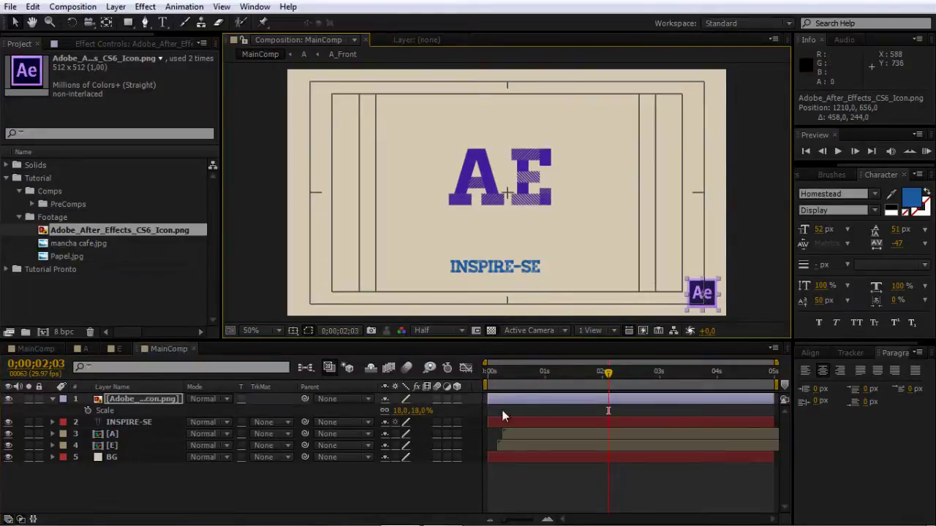
Move the INSPIRE-SE text horizontally to centre it beneath the AE letters, at about X 638
{"action": "left_click", "coordinate": [511, 270]}
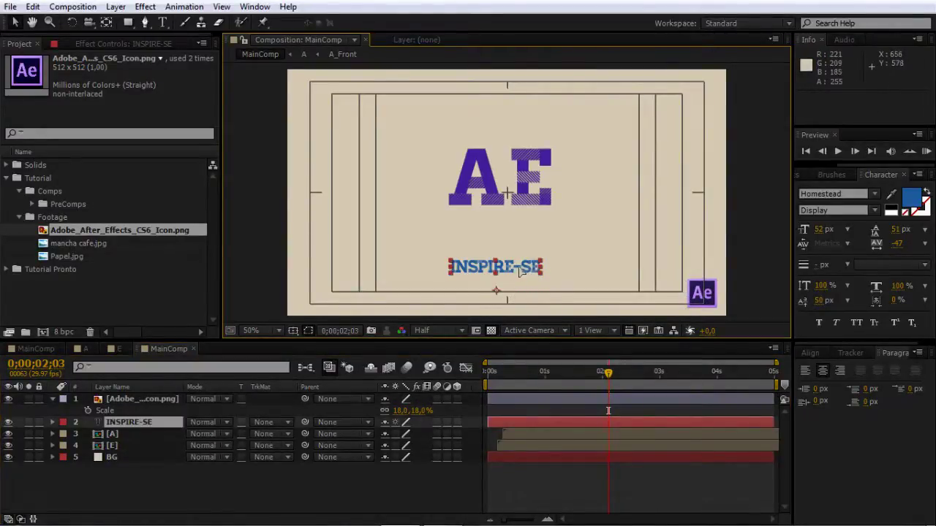
{"action": "left_click_drag", "start_coordinate": [519, 270], "coordinate": [522, 270]}
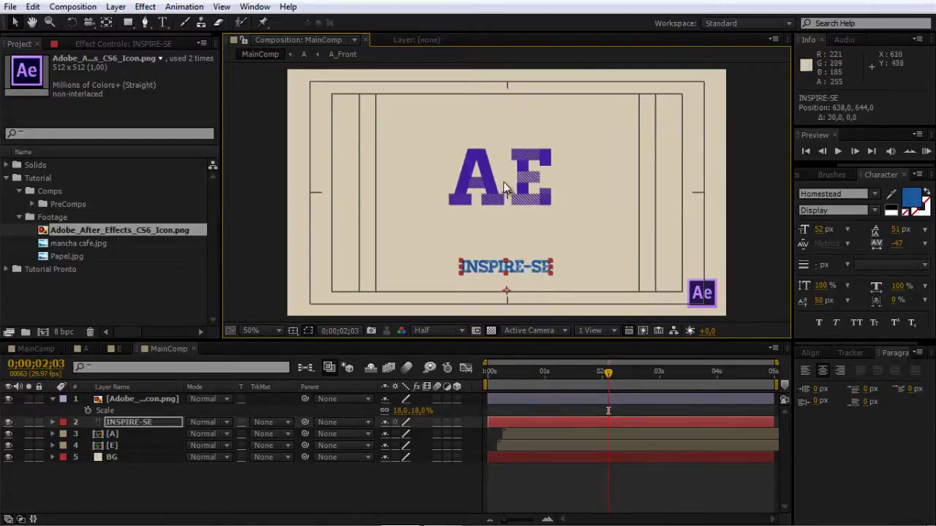
{"action": "left_click", "coordinate": [229, 495]}
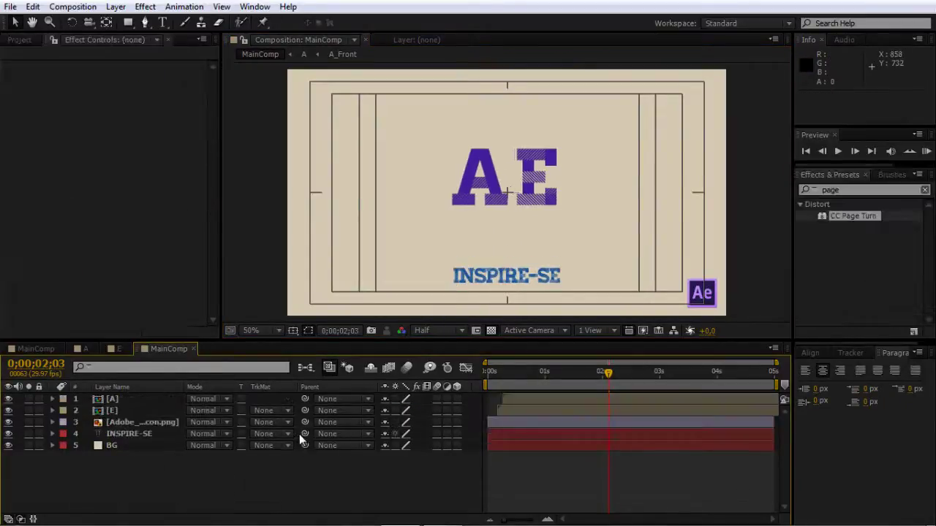
Create a full-frame solid in a slightly lighter beige than the background, above all other layers
{"action": "key", "text": "ctrl+y"}
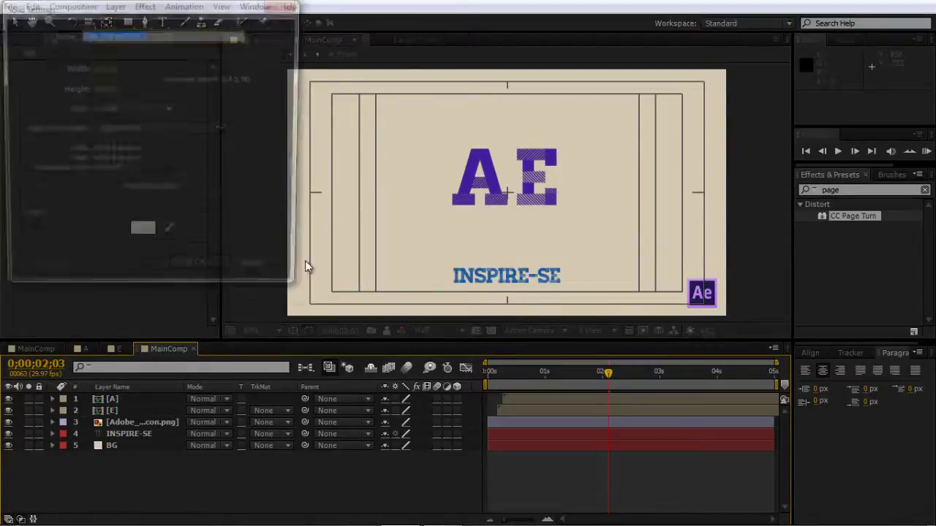
{"action": "left_click", "coordinate": [142, 236]}
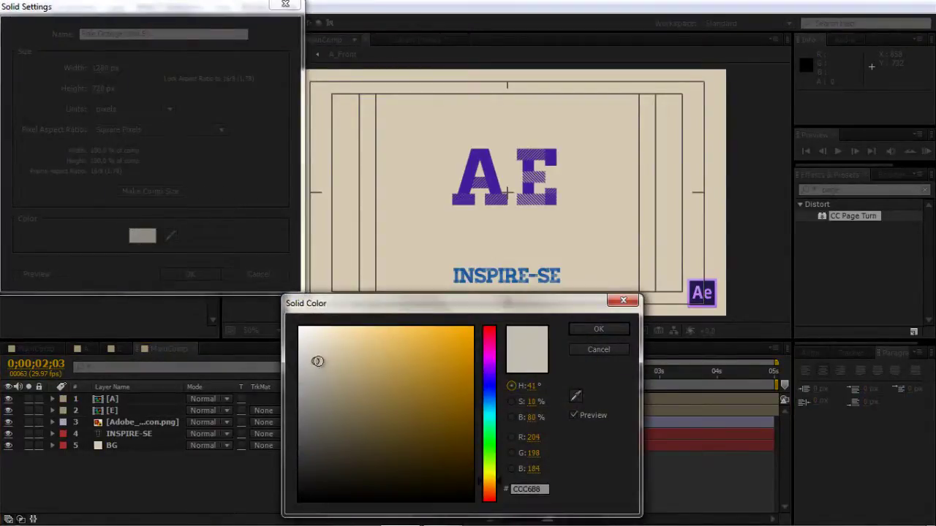
{"action": "left_click", "coordinate": [317, 361]}
{"action": "left_click", "coordinate": [598, 329]}
{"action": "key", "text": "Return"}
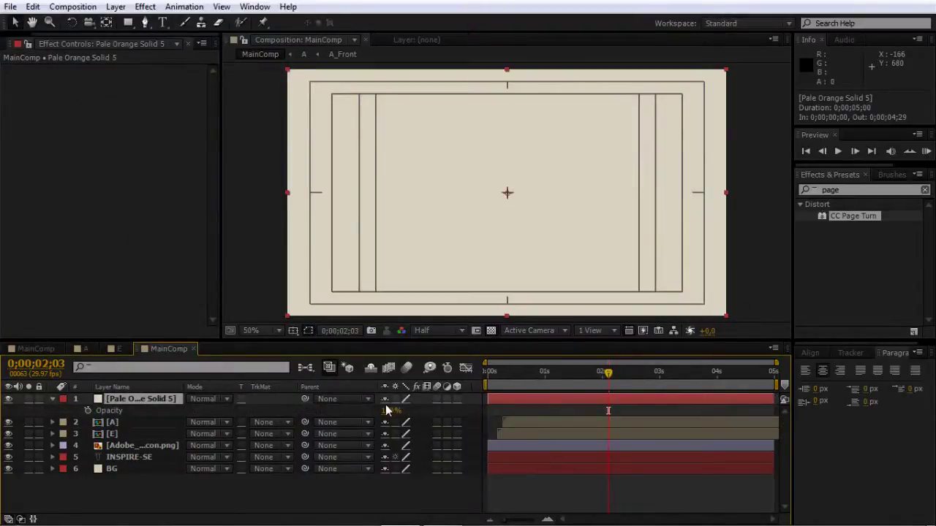
Lower the new solid's opacity to 76% and draw a rectangular mask around the INSPIRE-SE text
{"action": "left_click_drag", "start_coordinate": [388, 410], "coordinate": [369, 413]}
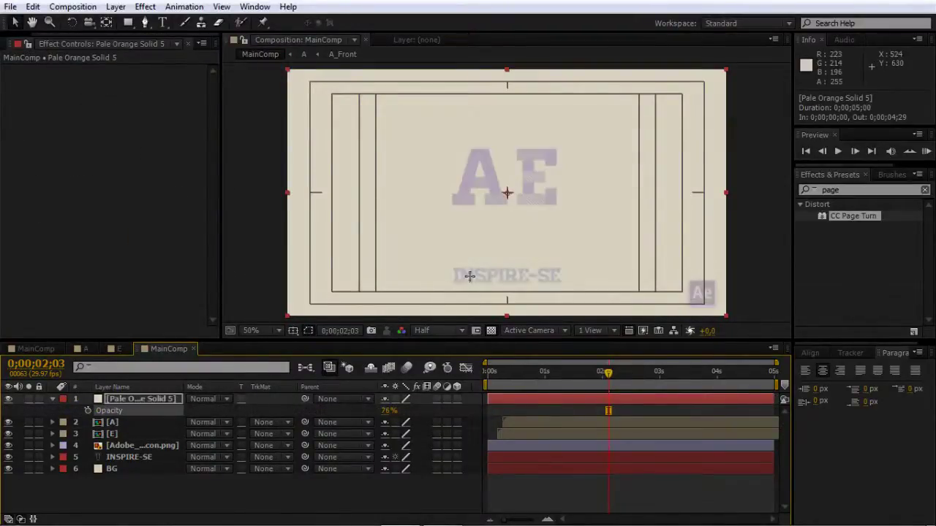
{"action": "left_click_drag", "start_coordinate": [444, 262], "coordinate": [569, 290]}
Duplicate the masked solid and set the lower copy's Mask 1 mode to Subtract
{"action": "key", "text": "ctrl+d"}
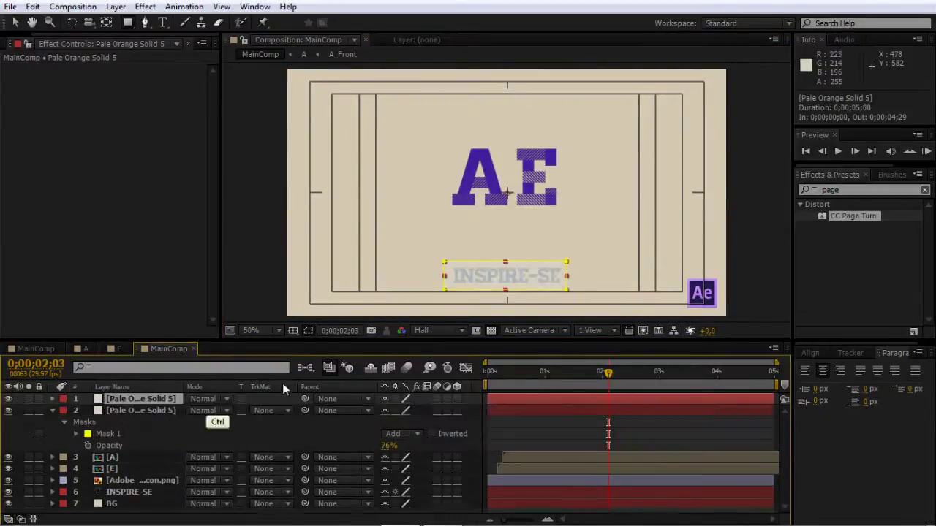
{"action": "key", "text": "m"}
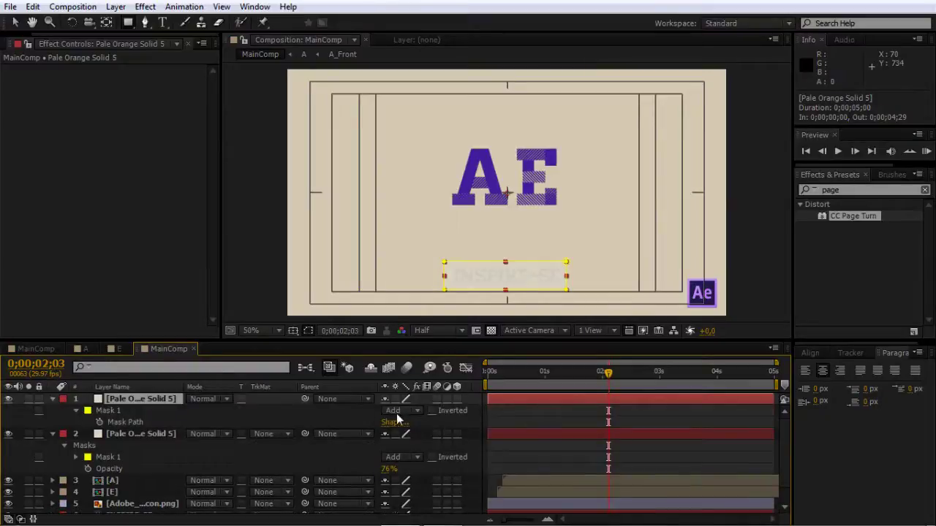
{"action": "left_click", "coordinate": [136, 436]}
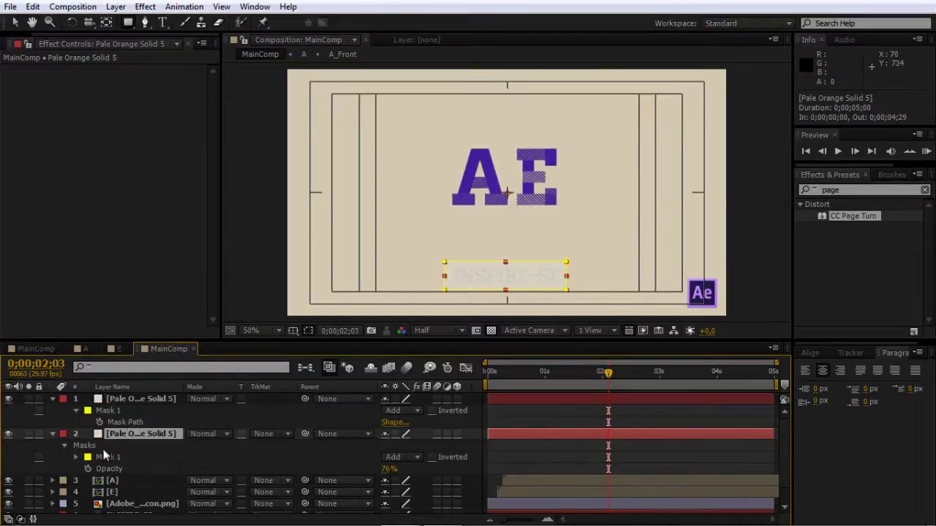
{"action": "left_click", "coordinate": [414, 457]}
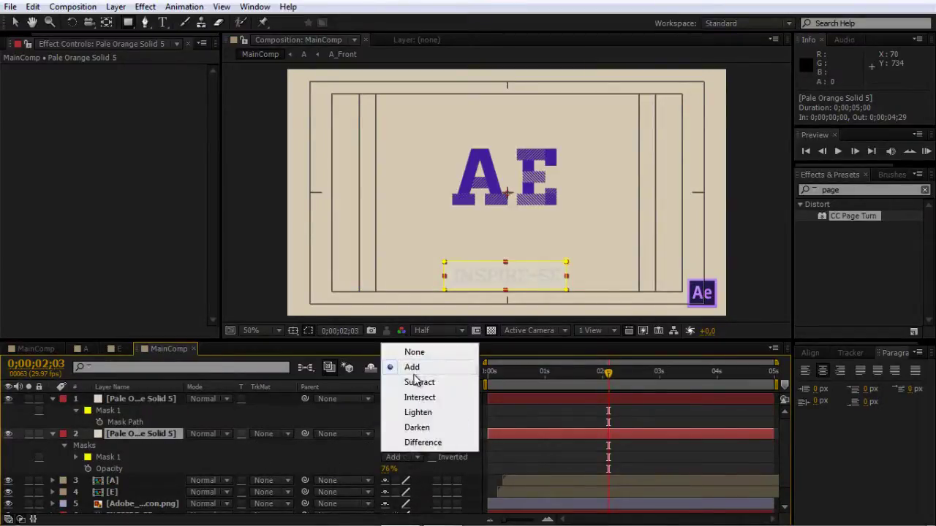
{"action": "left_click", "coordinate": [420, 383]}
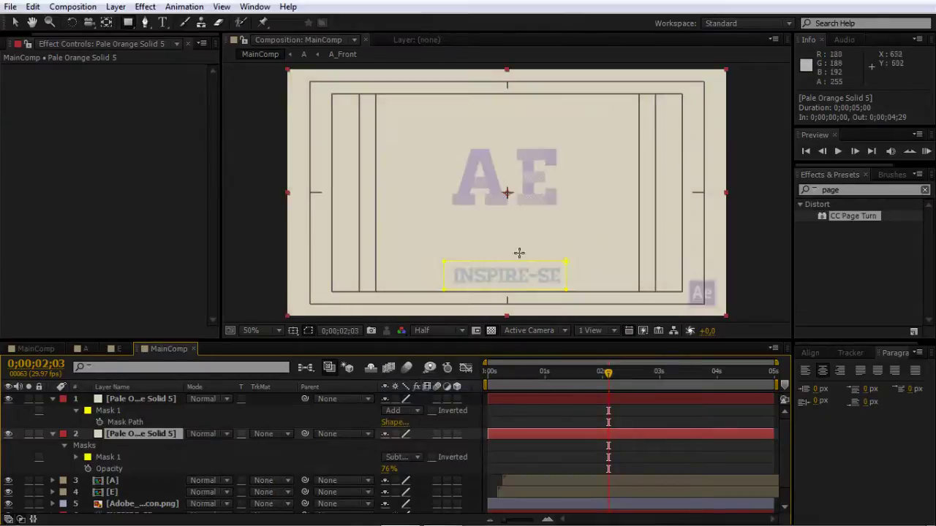
Set the opacity of both masked pale solids to 100%
{"action": "left_click", "coordinate": [144, 399], "text": "shift"}
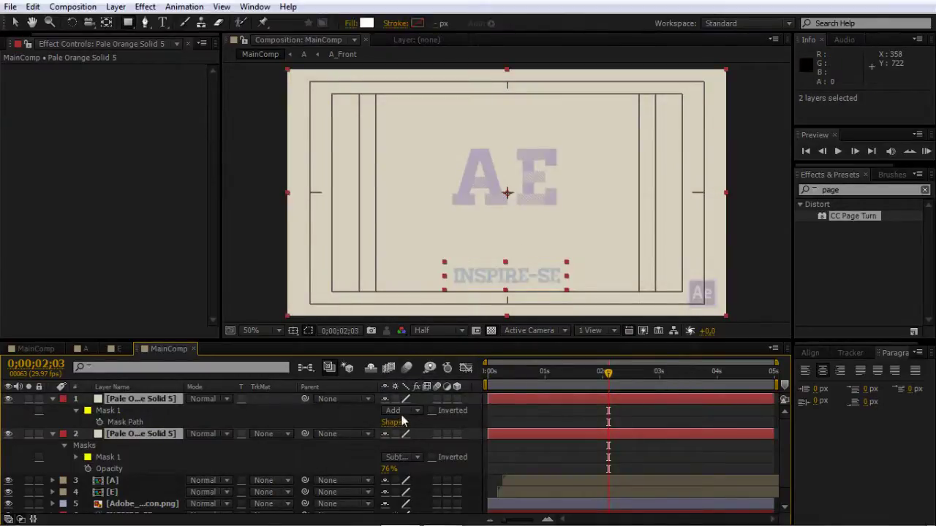
{"action": "key", "text": "t"}
{"action": "left_click_drag", "start_coordinate": [391, 411], "coordinate": [461, 406]}
{"action": "left_click", "coordinate": [262, 413]}
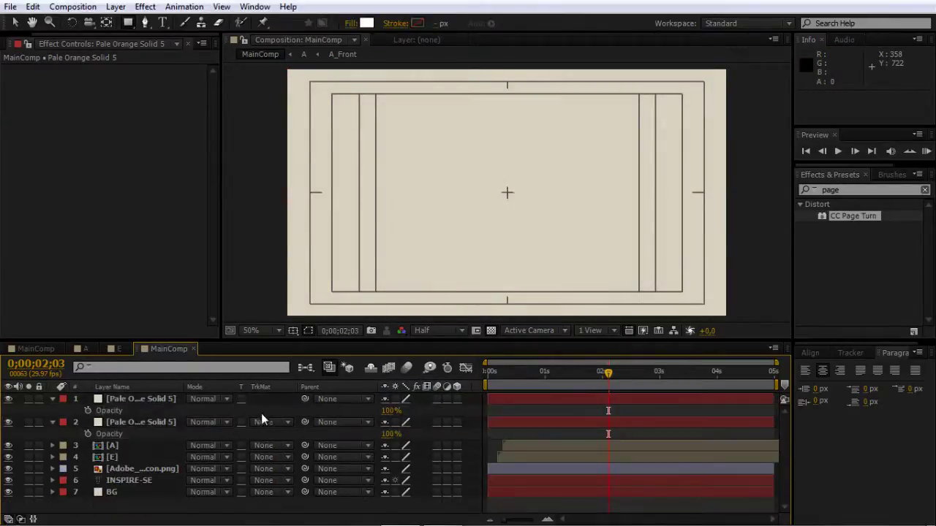
Toggle the top masked solid's visibility to check how it covers the INSPIRE-SE text
{"action": "left_click", "coordinate": [135, 401]}
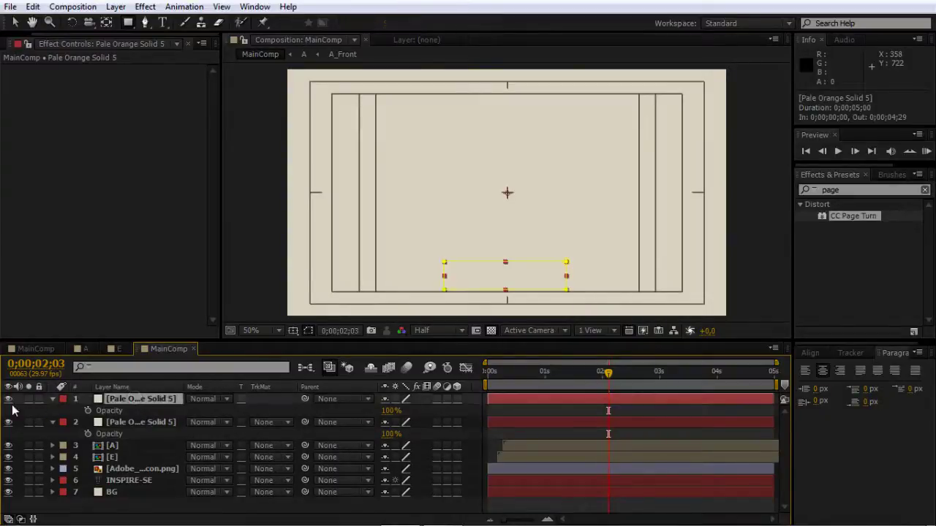
{"action": "left_click", "coordinate": [8, 399]}
{"action": "left_click", "coordinate": [8, 399]}
{"action": "left_click", "coordinate": [8, 400]}
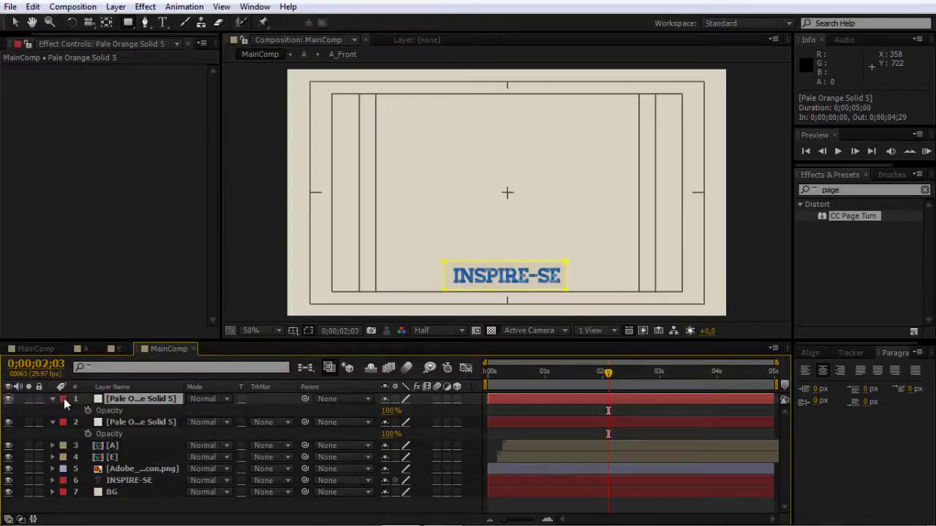
{"action": "left_click", "coordinate": [8, 399]}
{"action": "left_click", "coordinate": [8, 399]}
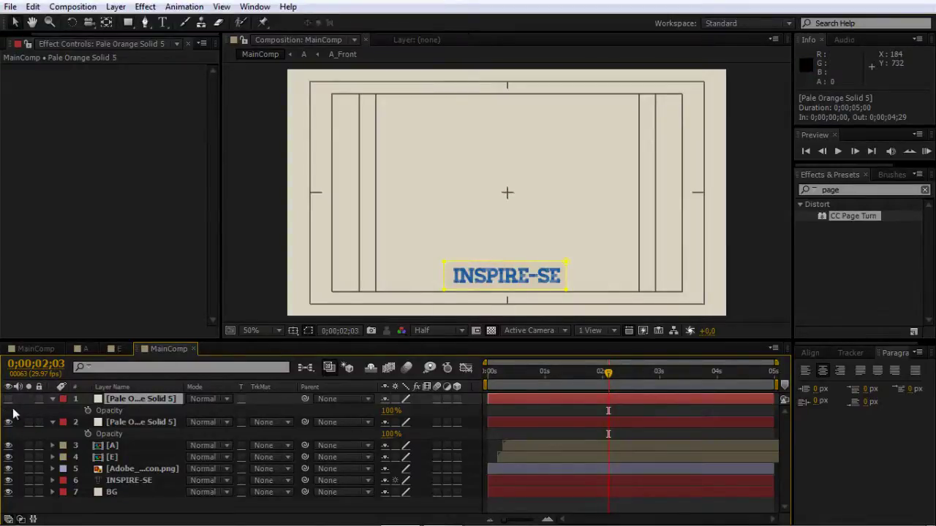
Undo the last layer reordering and apply the CC Page Turn effect to the small solid covering INSPIRE-SE
{"action": "key", "text": "ctrl+z"}
{"action": "key", "text": "ctrl+z"}
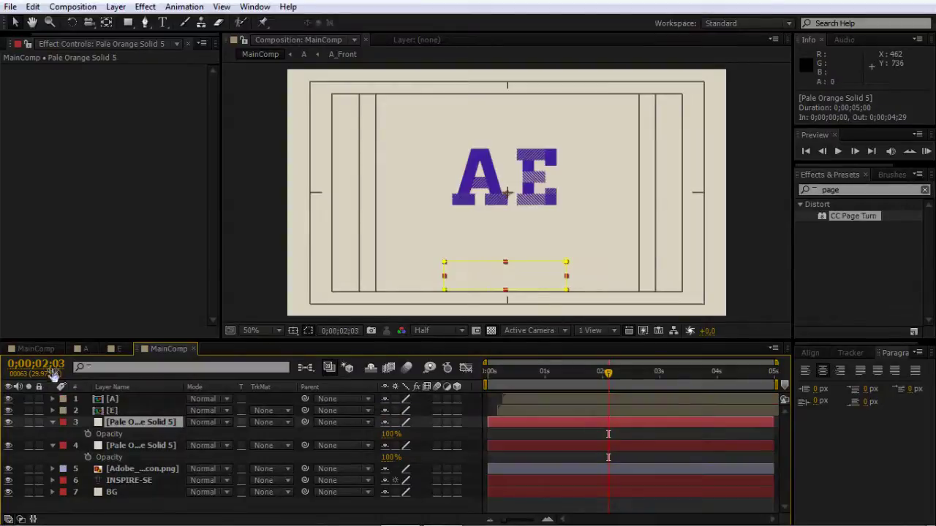
{"action": "left_click_drag", "start_coordinate": [840, 216], "coordinate": [444, 263]}
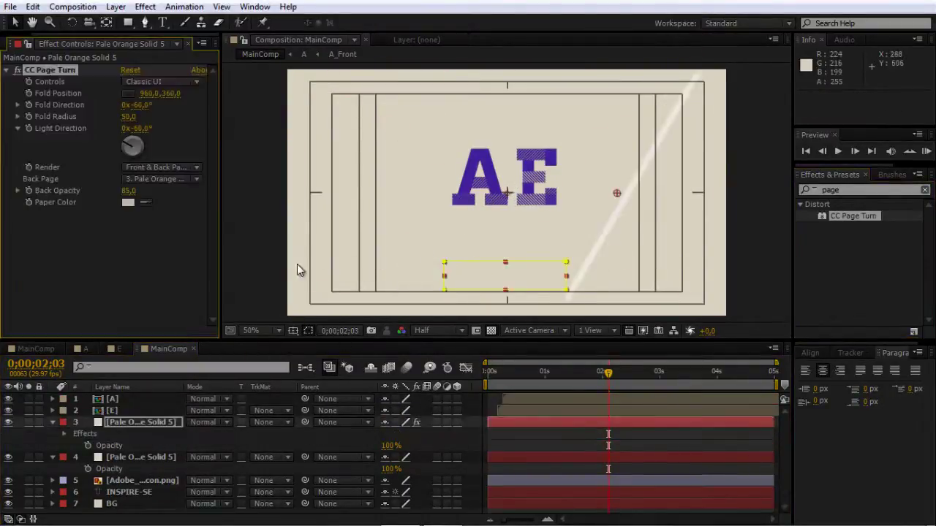
Set the page turn's Fold Direction to -84°, Fold Radius to 70.4, Back Opacity to 100 and Back Page to None
{"action": "left_click_drag", "start_coordinate": [138, 105], "coordinate": [124, 107]}
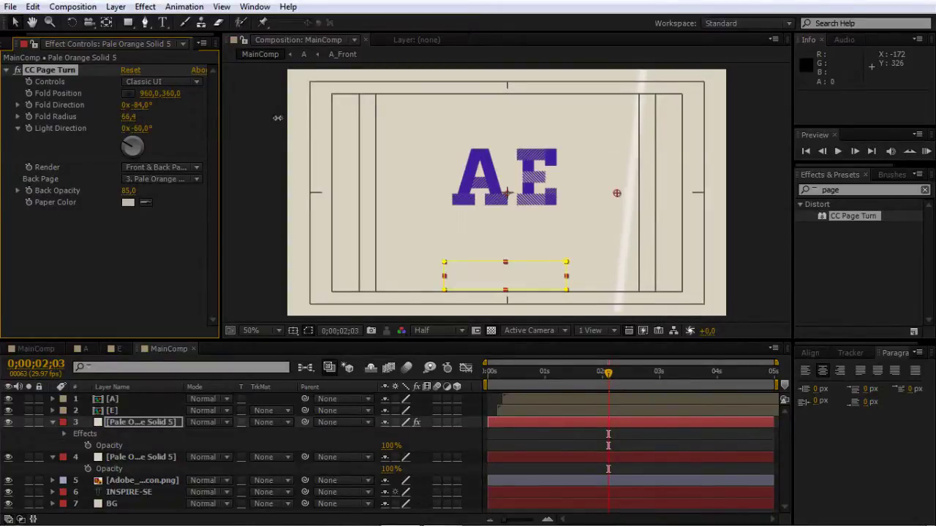
{"action": "left_click_drag", "start_coordinate": [351, 127], "coordinate": [269, 113]}
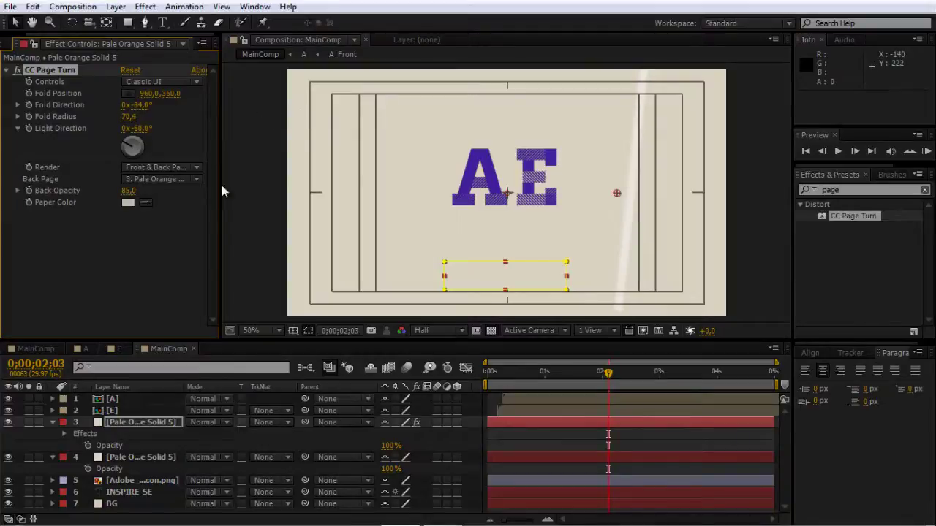
{"action": "key", "text": "ctrl+z"}
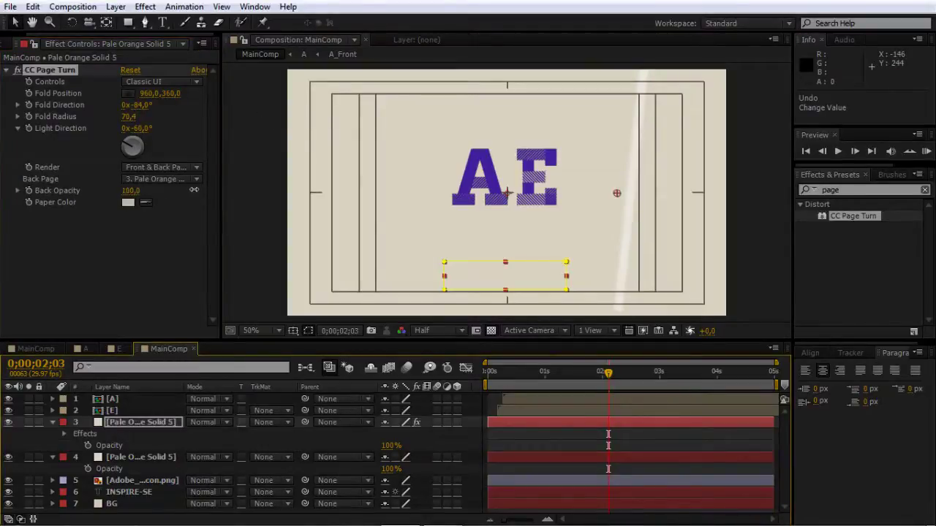
{"action": "left_click", "coordinate": [146, 179]}
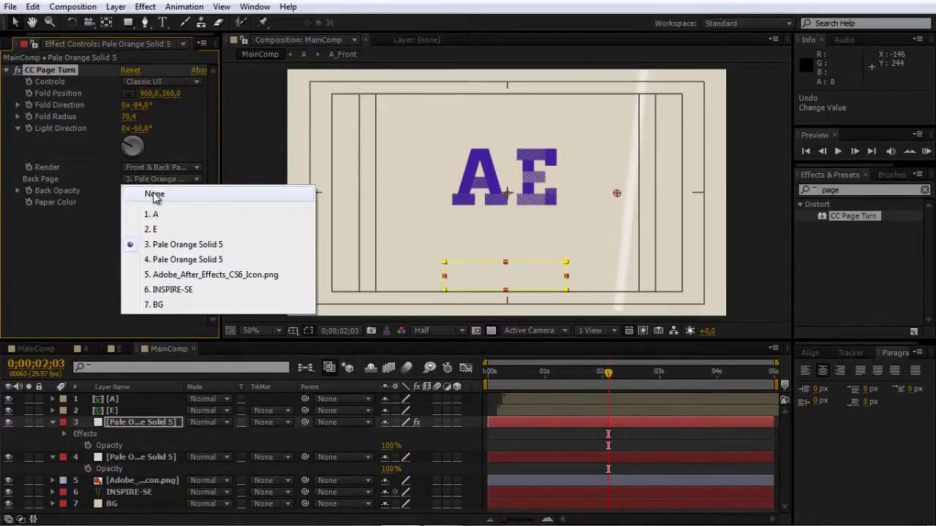
{"action": "left_click", "coordinate": [154, 195]}
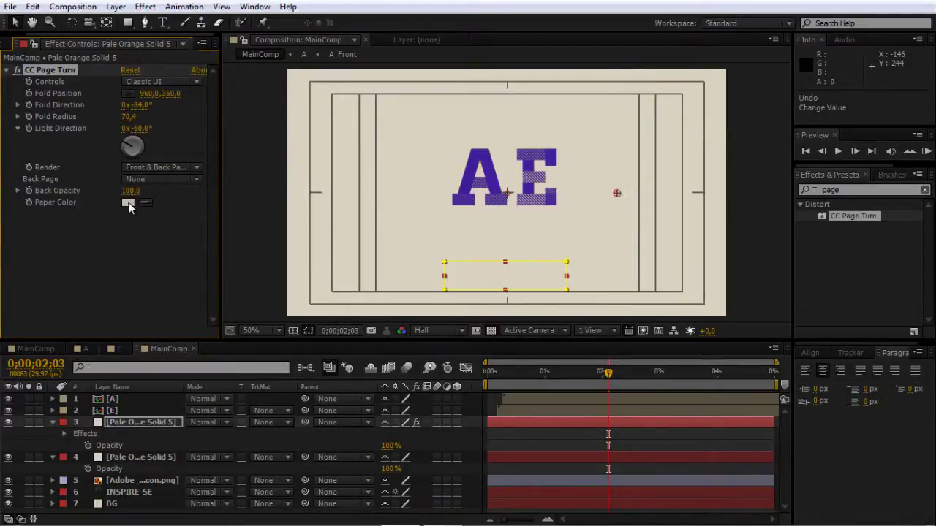
Set the page turn's Paper Color by sampling the solid's beige colour and darkening it slightly
{"action": "left_click", "coordinate": [128, 203]}
{"action": "left_click", "coordinate": [576, 396]}
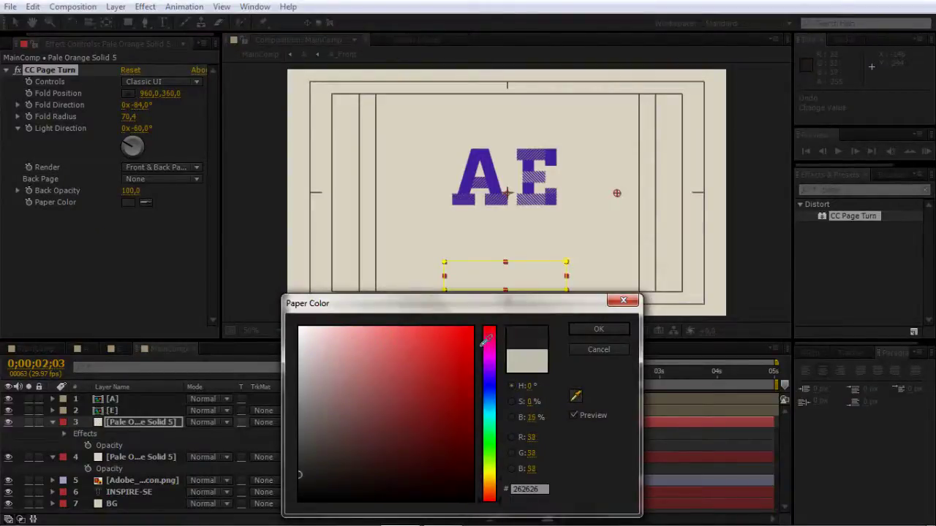
{"action": "left_click", "coordinate": [99, 424]}
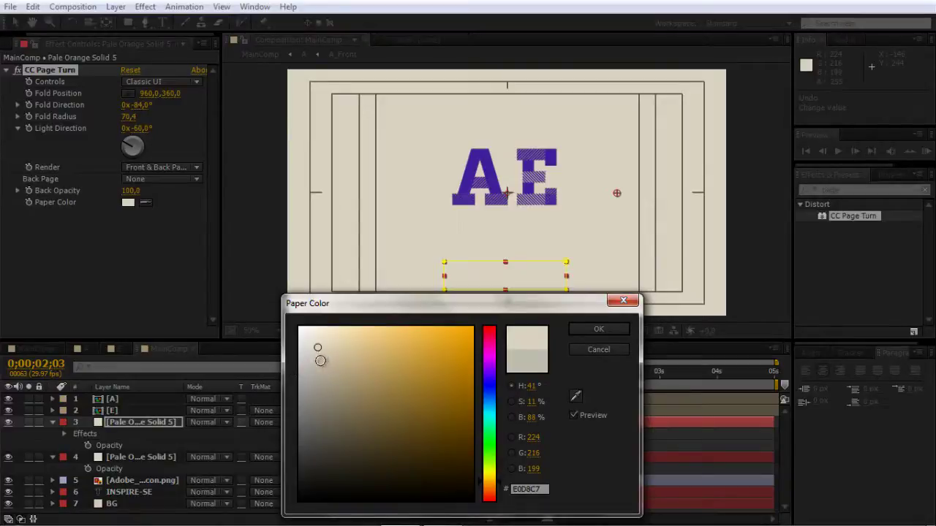
{"action": "left_click", "coordinate": [318, 361]}
{"action": "left_click_drag", "start_coordinate": [320, 364], "coordinate": [316, 376]}
{"action": "left_click", "coordinate": [597, 329]}
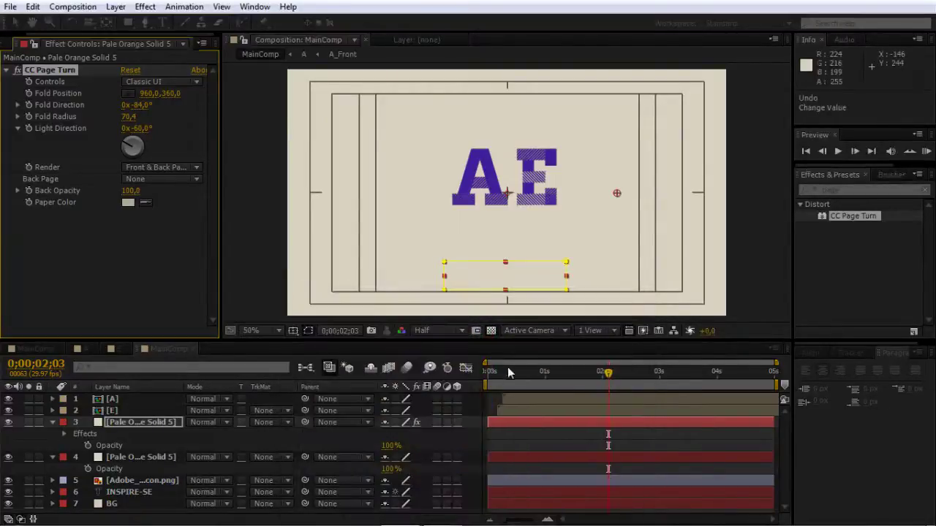
Set the Light Direction to -115° and move the fold point to about 910, 524 so the small solid lies flat
{"action": "left_click_drag", "start_coordinate": [617, 192], "coordinate": [512, 198]}
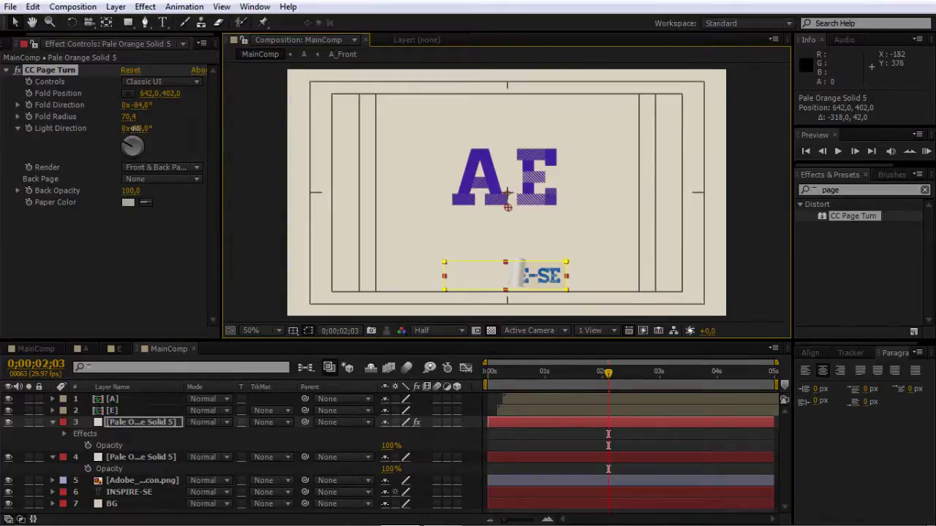
{"action": "left_click_drag", "start_coordinate": [150, 128], "coordinate": [107, 130]}
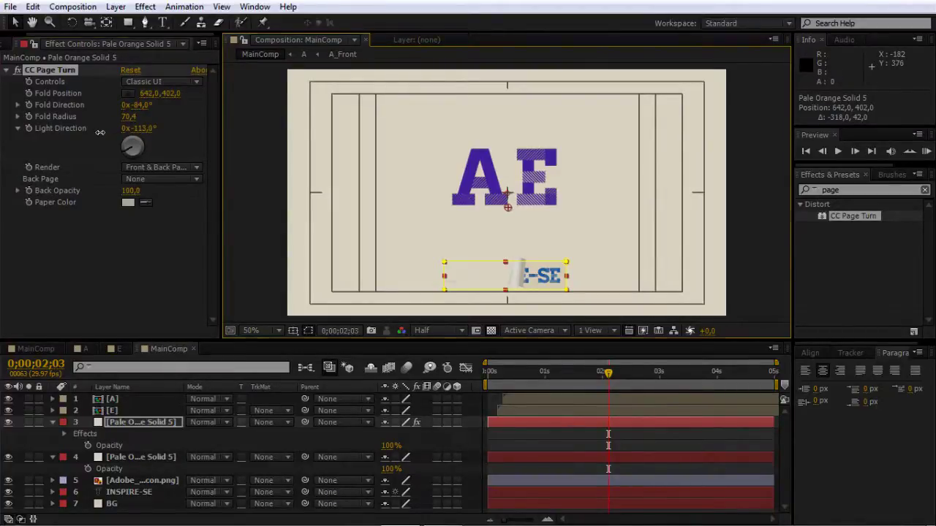
{"action": "left_click_drag", "start_coordinate": [508, 207], "coordinate": [600, 249]}
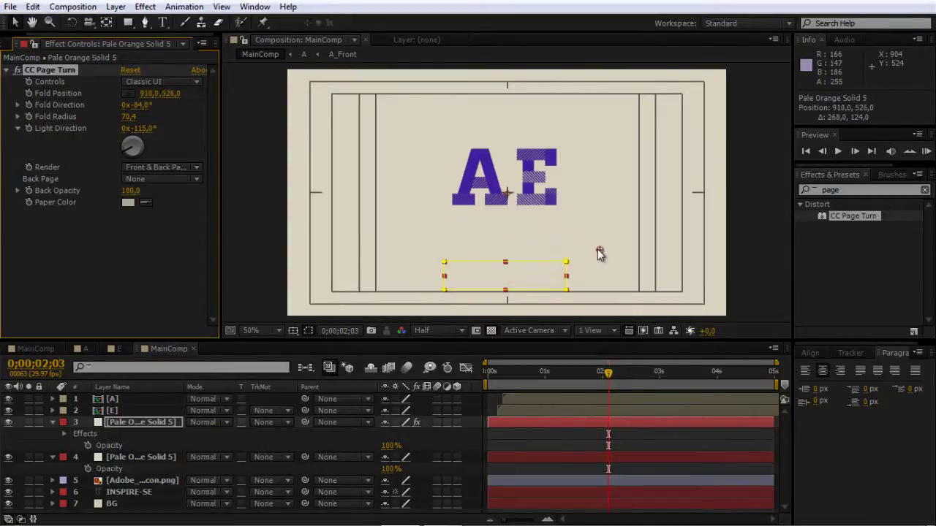
Keyframe the Fold Position at 0;00;02;03 and again at 0;00;03;03 with the fold point moved to about -112, 298
{"action": "left_click", "coordinate": [106, 147]}
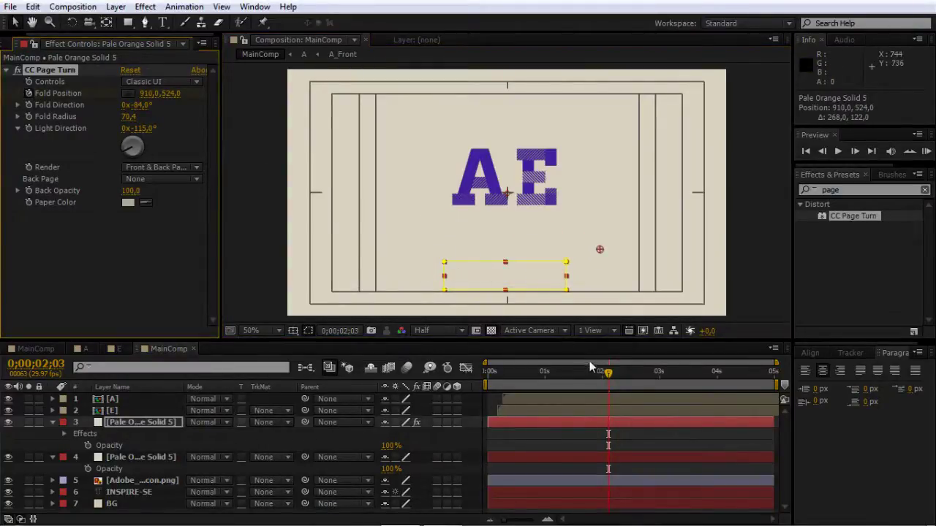
{"action": "key", "text": "u"}
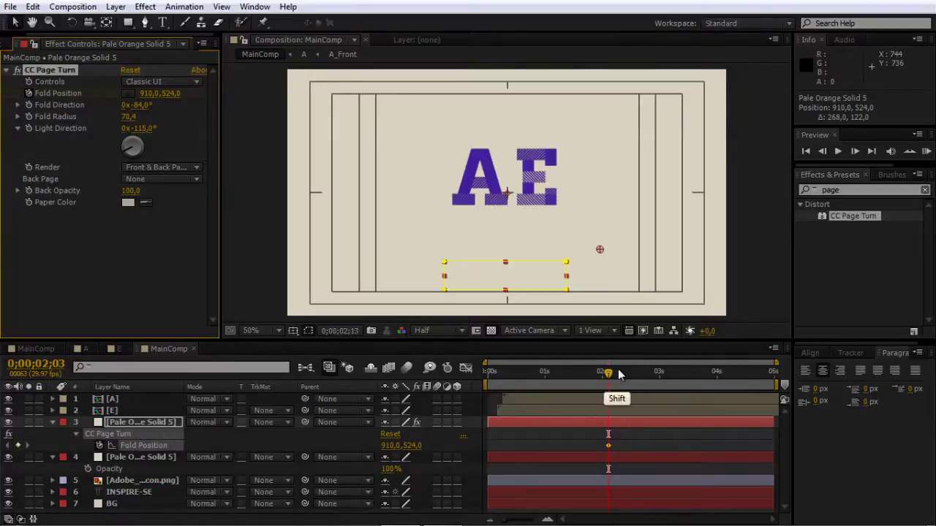
{"action": "key", "text": "shift+Page_Down"}
{"action": "key", "text": "shift+Page_Down"}
{"action": "key", "text": "shift+Page_Down"}
{"action": "left_click_drag", "start_coordinate": [600, 249], "coordinate": [576, 245]}
{"action": "left_click_drag", "start_coordinate": [503, 231], "coordinate": [248, 172]}
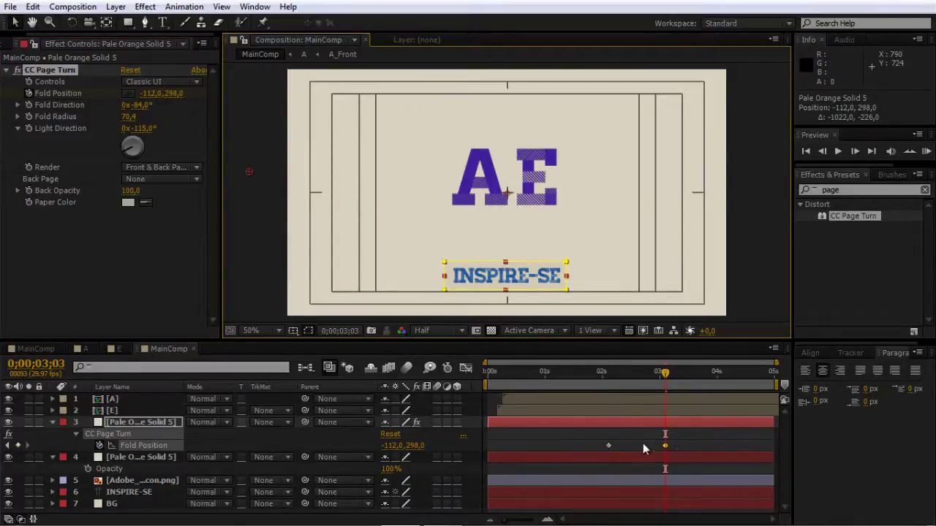
Apply Easy Ease to both Fold Position keyframes and preview the page turn
{"action": "left_click_drag", "start_coordinate": [643, 444], "coordinate": [585, 441]}
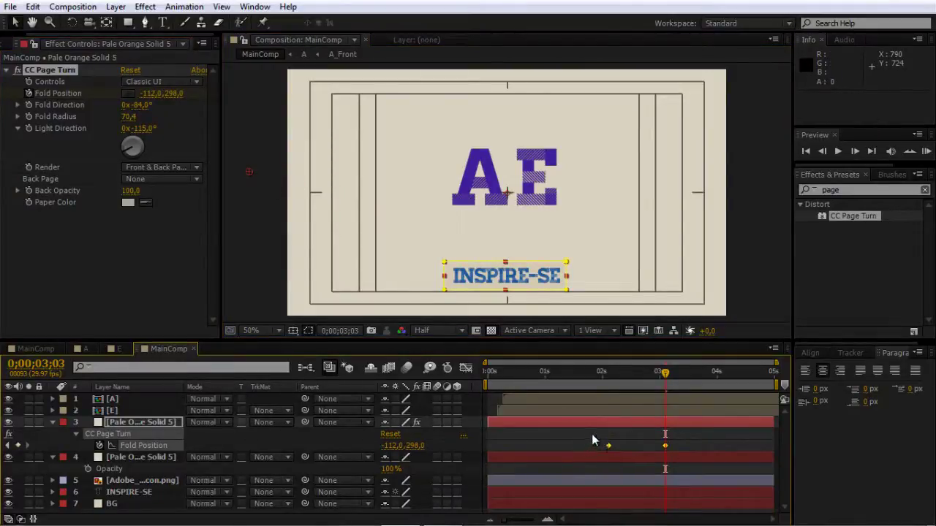
{"action": "key", "text": "F9"}
{"action": "left_click", "coordinate": [588, 372]}
{"action": "key", "text": "space"}
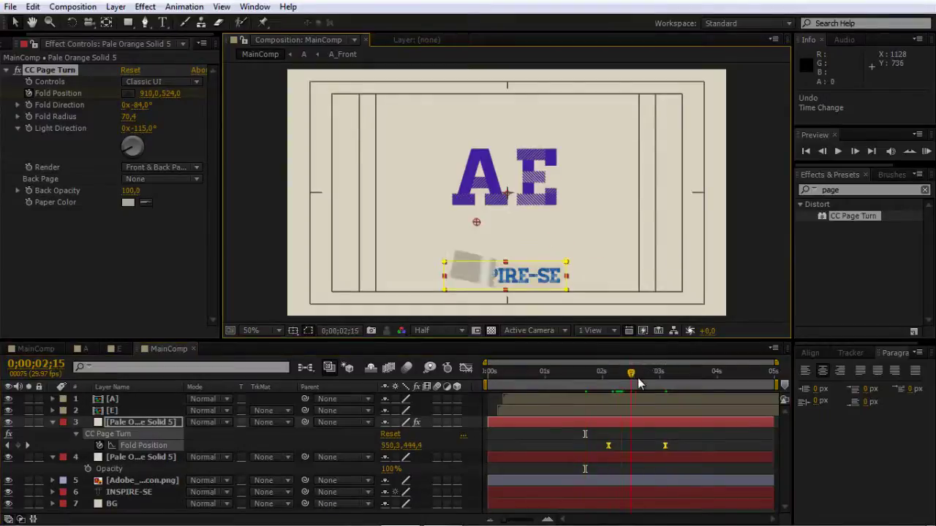
Copy CC Page Turn onto the full-frame solid at 0;00;01;14 and remove the copy's Fold Position keyframes
{"action": "mouse_move", "coordinate": [585, 382]}
{"action": "left_mouse_down"}
{"action": "mouse_move", "coordinate": [655, 381]}
{"action": "mouse_move", "coordinate": [572, 384]}
{"action": "left_mouse_up"}
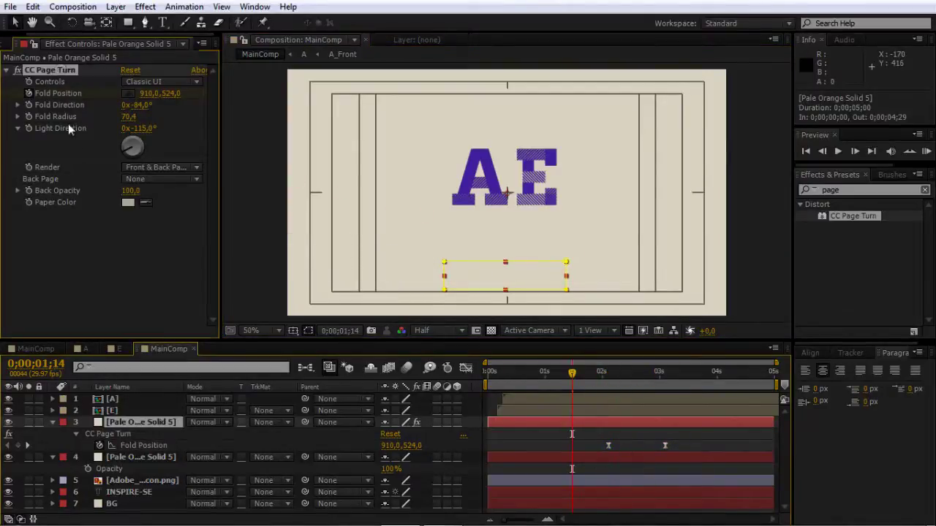
{"action": "left_click", "coordinate": [136, 457]}
{"action": "key", "text": "ctrl+v"}
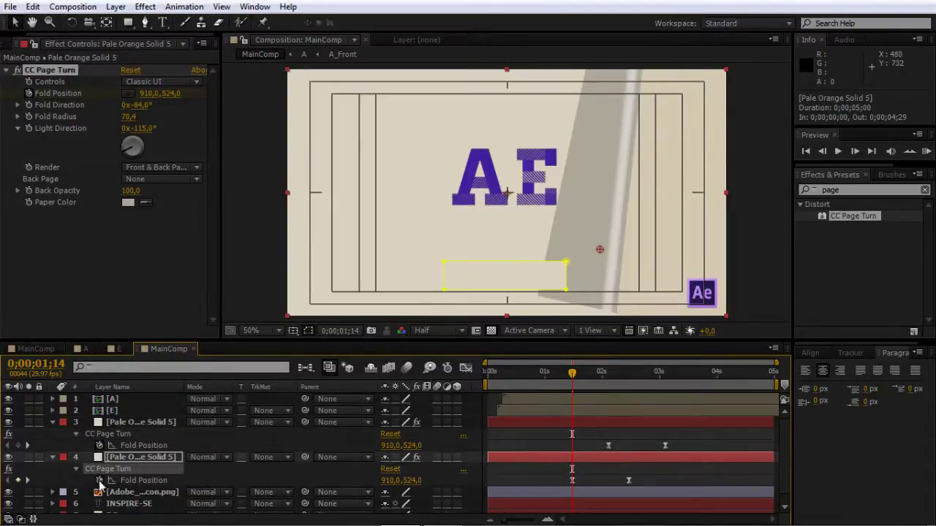
{"action": "left_click", "coordinate": [99, 481]}
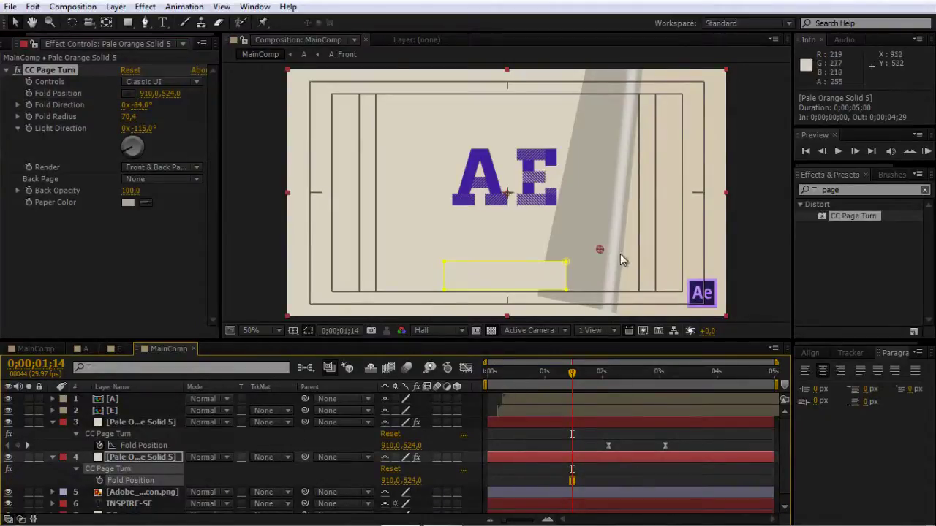
Set the full-frame solid's Fold Direction to -50° and move its fold point to about 1308, 672, outside the frame
{"action": "left_click_drag", "start_coordinate": [599, 249], "coordinate": [632, 257]}
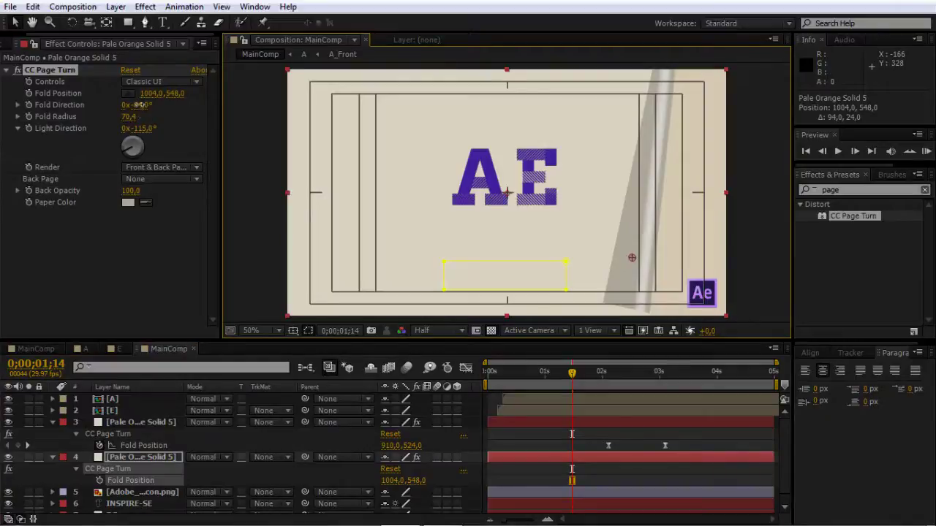
{"action": "left_click_drag", "start_coordinate": [138, 105], "coordinate": [121, 106]}
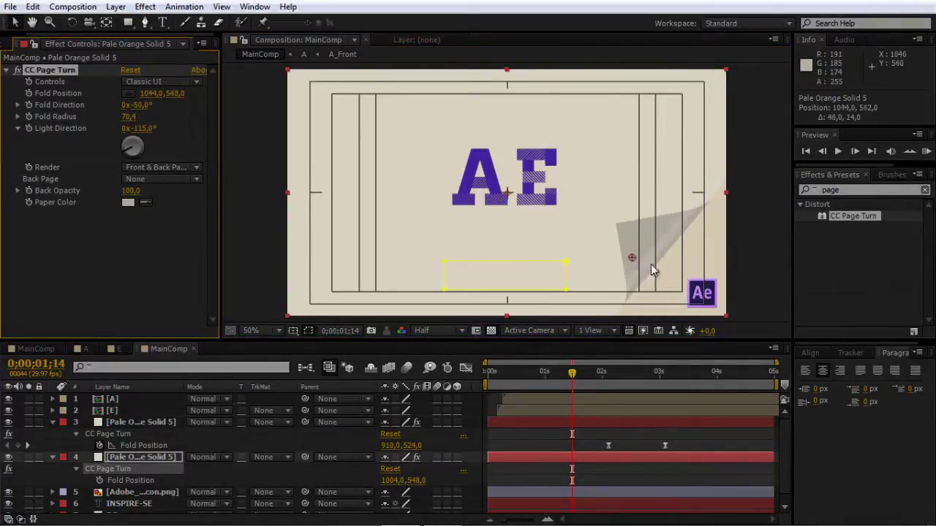
{"action": "left_click_drag", "start_coordinate": [651, 266], "coordinate": [737, 300]}
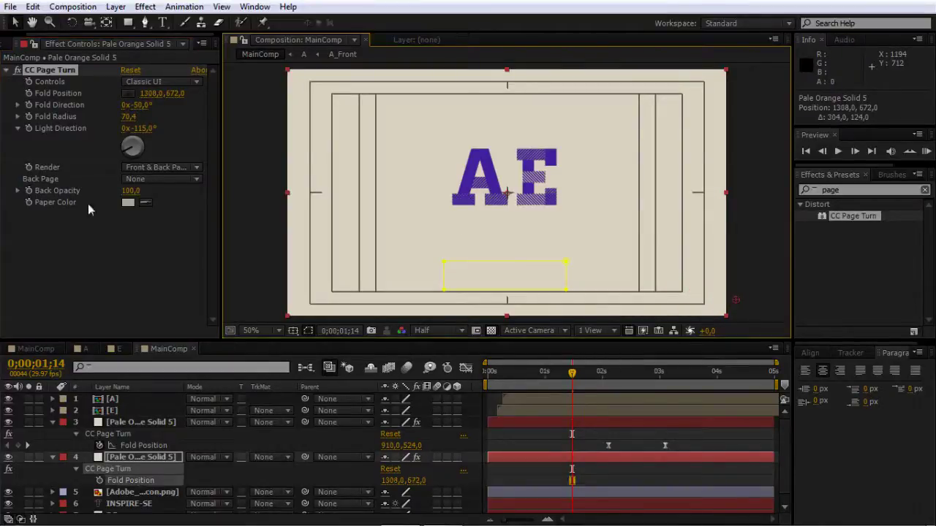
Keyframe the large solid's Fold Position with Easy Ease at 0;00;01;14 and move the fold point to about 1080, 622 at 0;00;03;27
{"action": "left_click", "coordinate": [30, 91]}
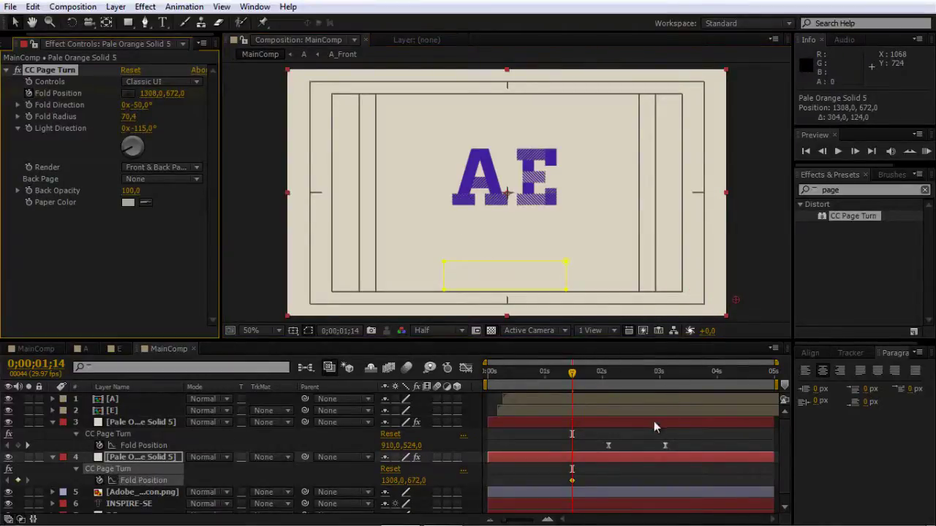
{"action": "key", "text": "F9"}
{"action": "left_click_drag", "start_coordinate": [691, 373], "coordinate": [712, 373]}
{"action": "left_click_drag", "start_coordinate": [744, 306], "coordinate": [668, 289]}
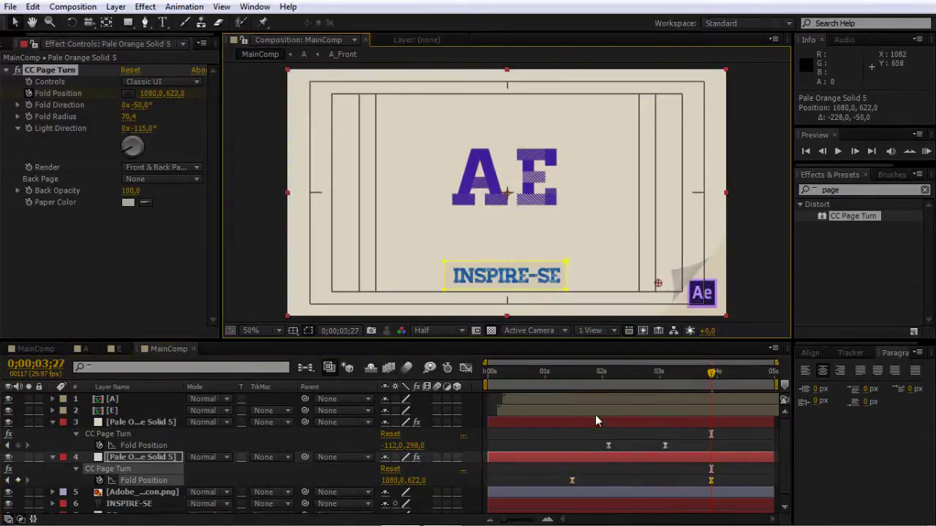
Scrub through the timeline to preview the corner curl over the Ae icon
{"action": "left_click_drag", "start_coordinate": [581, 375], "coordinate": [699, 385]}
{"action": "left_click_drag", "start_coordinate": [607, 373], "coordinate": [552, 380]}
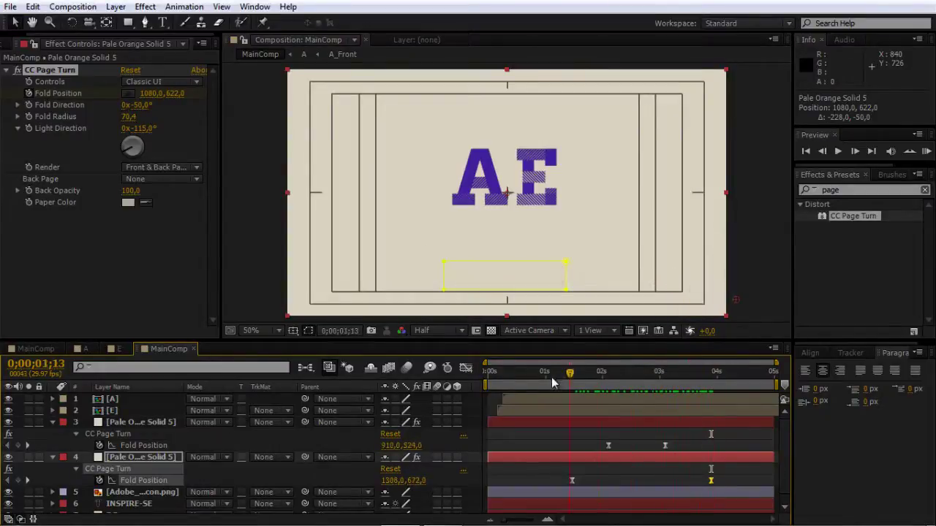
{"action": "left_click_drag", "start_coordinate": [629, 385], "coordinate": [702, 377]}
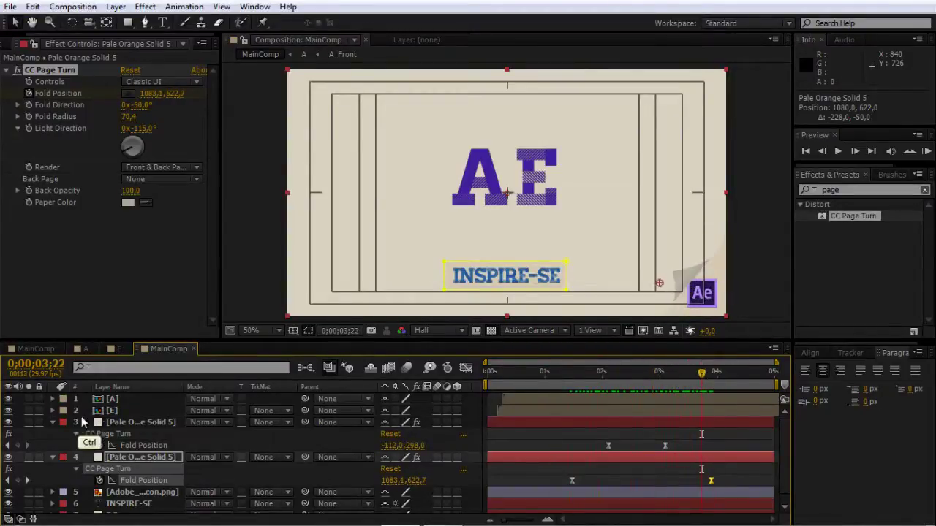
Collapse the properties of all layers, check the finished MainComp for reference, and return to the working MainComp
{"action": "key", "text": "ctrl+a"}
{"action": "left_click", "coordinate": [52, 423]}
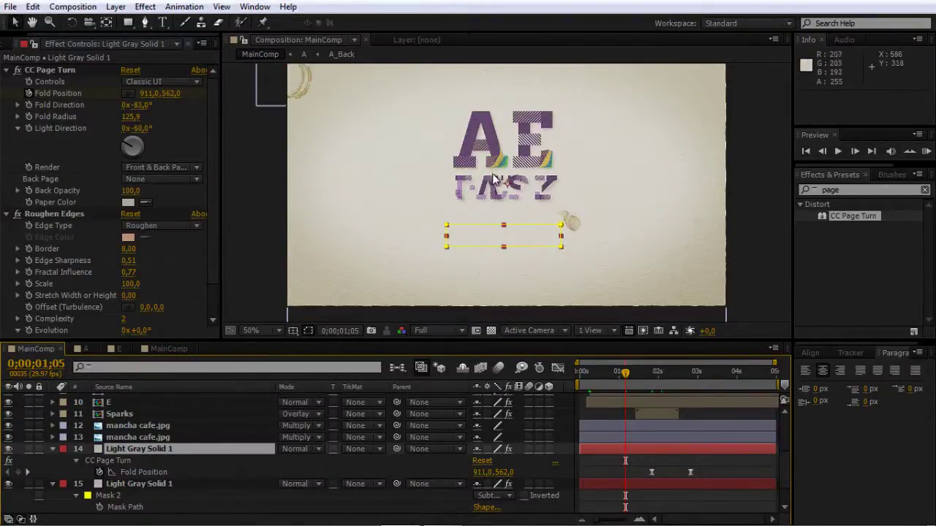
{"action": "left_click", "coordinate": [171, 349]}
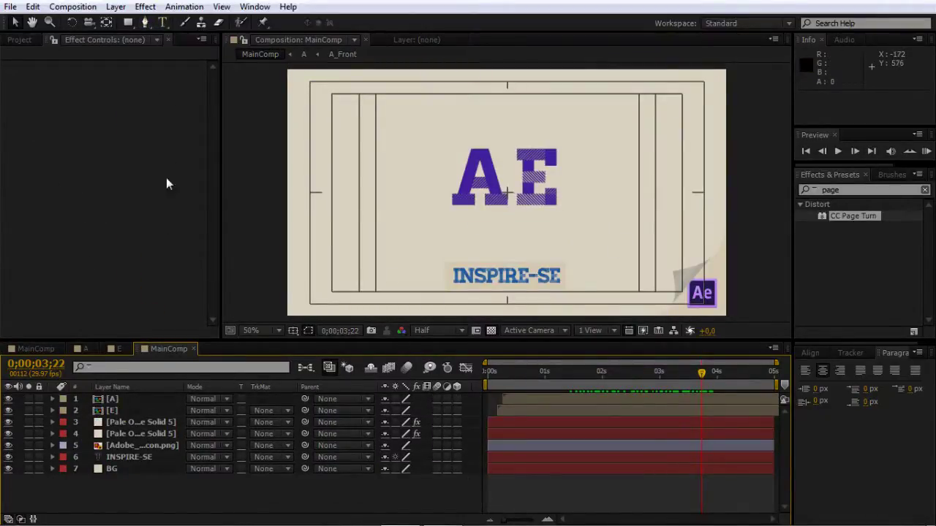
Move the A and E layers together slightly upwards in the composition
{"action": "left_click", "coordinate": [120, 402]}
{"action": "left_click", "coordinate": [117, 410], "text": "shift"}
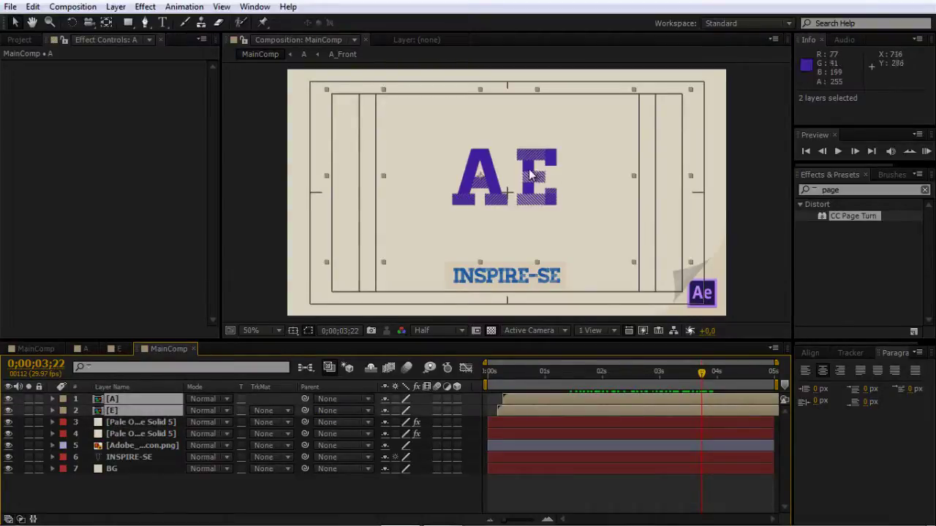
{"action": "left_click_drag", "start_coordinate": [484, 158], "coordinate": [483, 143]}
Add the text DICAS near the base of the AE letters and set its font size to 133 px
{"action": "left_click", "coordinate": [149, 422]}
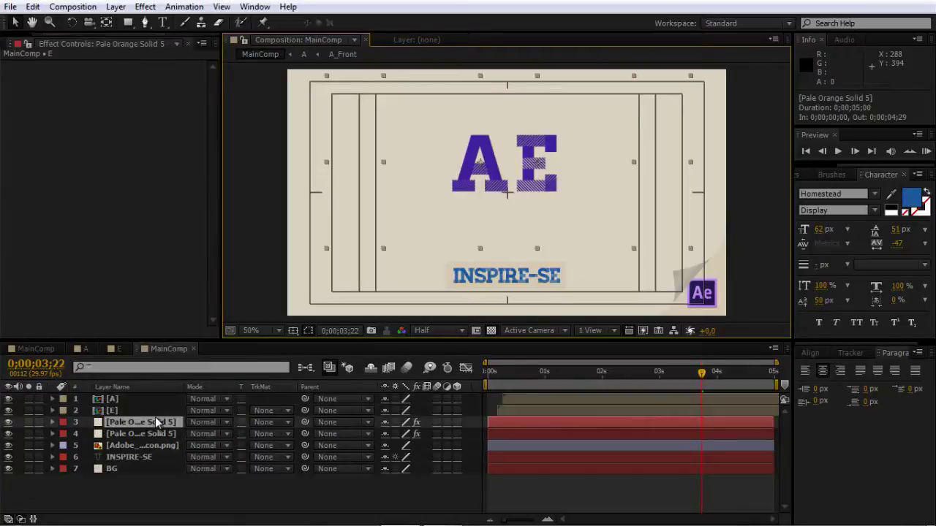
{"action": "key", "text": "ctrl+t"}
{"action": "left_click", "coordinate": [455, 196]}
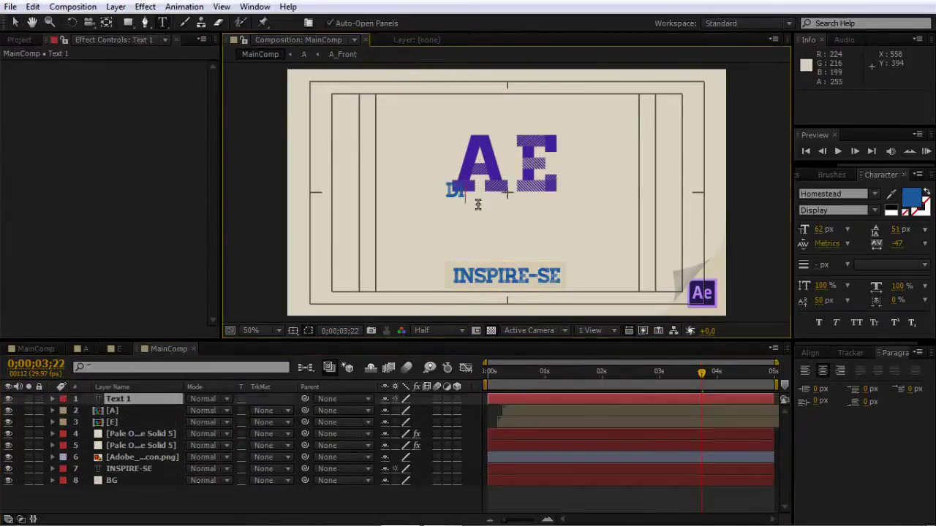
{"action": "type", "text": "DICAS"}
{"action": "double_click", "coordinate": [478, 203]}
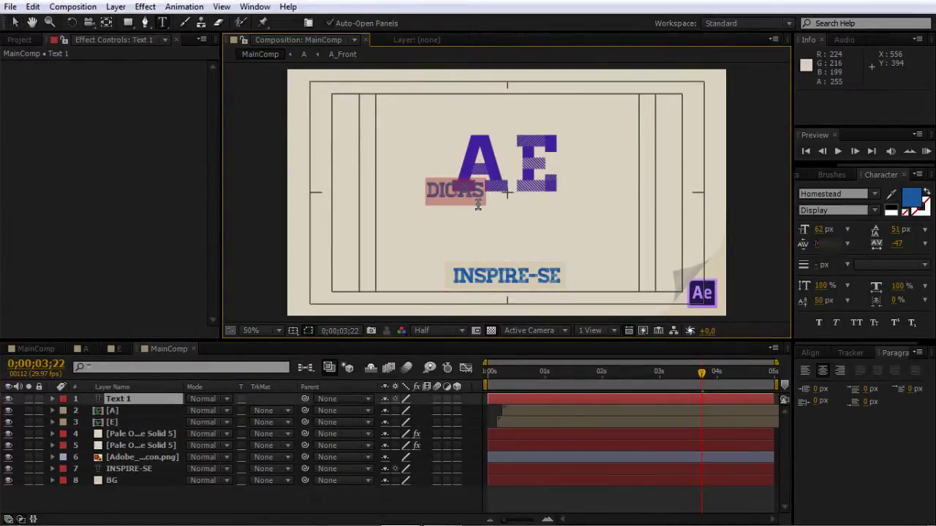
{"action": "left_click_drag", "start_coordinate": [822, 232], "coordinate": [888, 232]}
{"action": "left_click", "coordinate": [15, 24]}
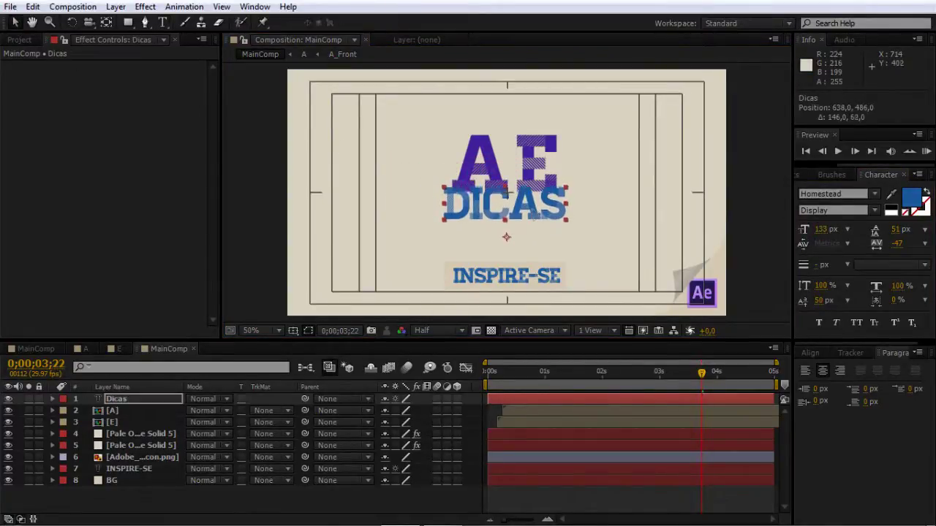
Match the DICAS text colour to the purple of the AE letters and set its font style to One
{"action": "left_click", "coordinate": [892, 193]}
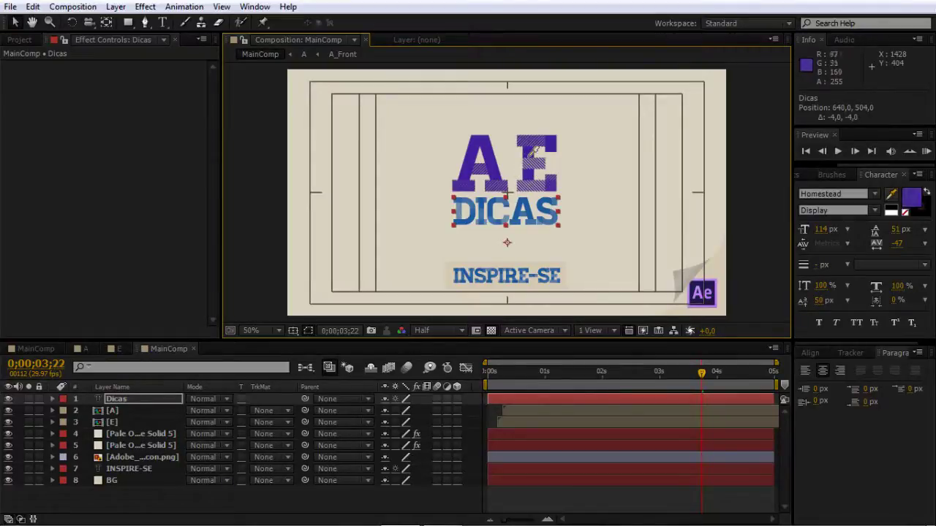
{"action": "left_click", "coordinate": [529, 149]}
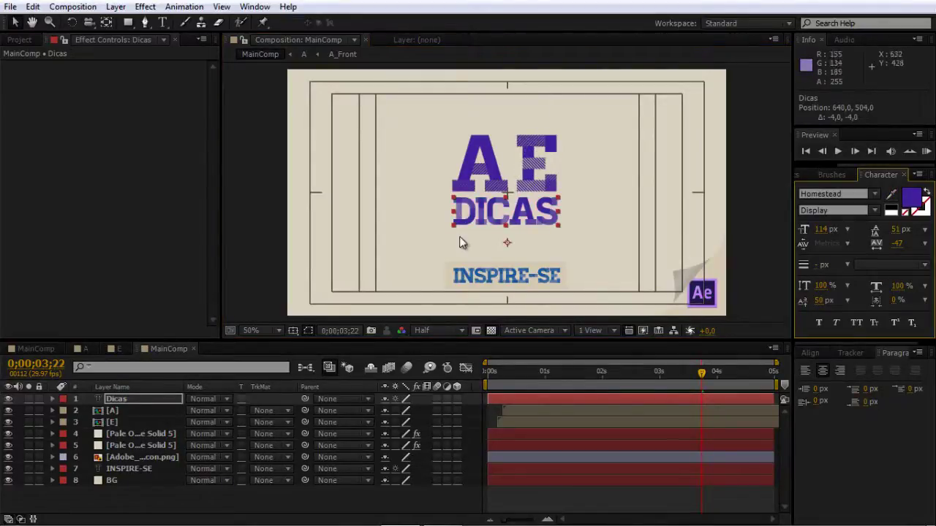
{"action": "left_click", "coordinate": [869, 211]}
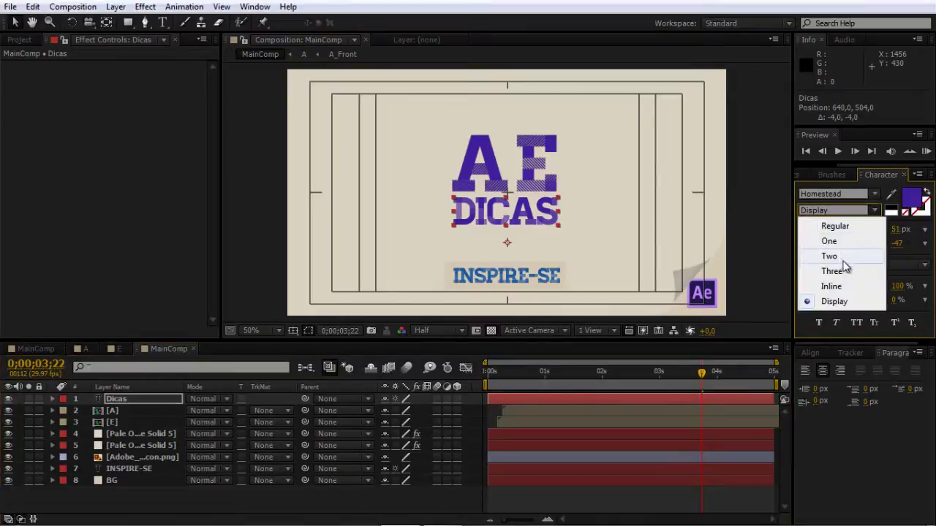
{"action": "left_click", "coordinate": [827, 241]}
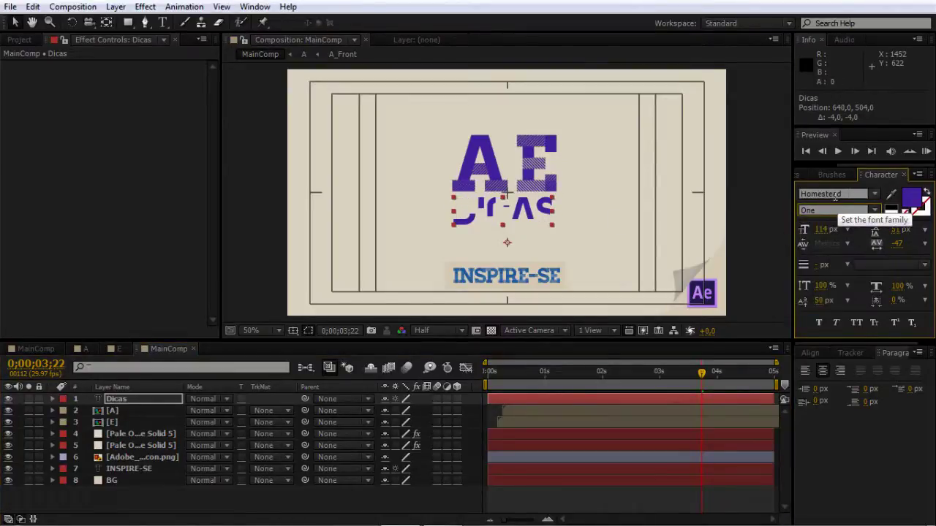
Start the Dicas layer at 0;00;00;13 and add a Character Offset text animator to it
{"action": "left_click", "coordinate": [512, 372]}
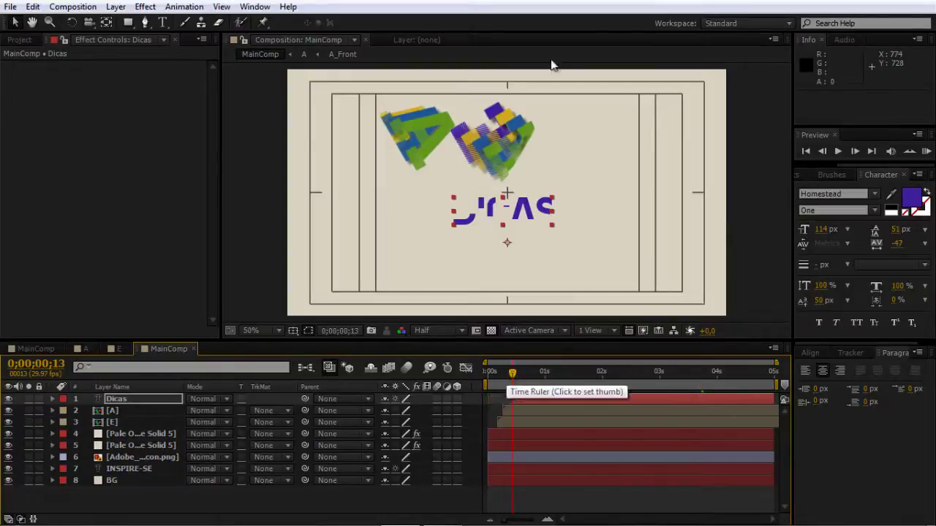
{"action": "left_click", "coordinate": [52, 400]}
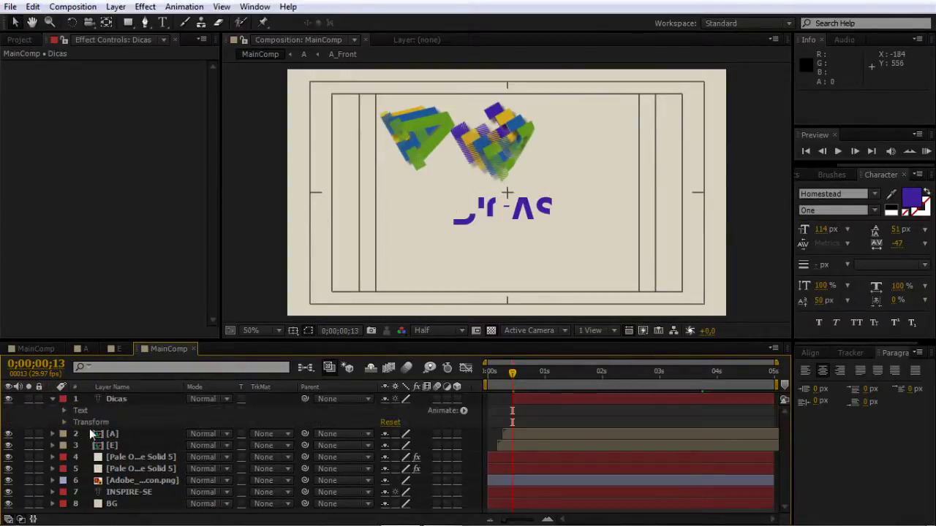
{"action": "left_click", "coordinate": [65, 411]}
{"action": "left_click", "coordinate": [464, 411]}
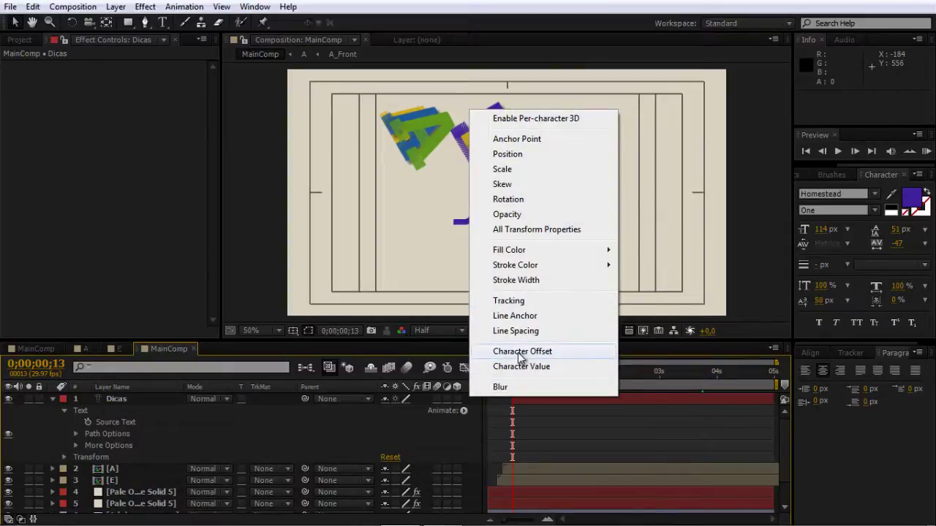
{"action": "left_click", "coordinate": [522, 354]}
Enable keyframing for the Dicas layer's Character Offset at 0;00;00;13 and set the value to -37
{"action": "scroll", "coordinate": [367, 450], "scroll_direction": "down", "scroll_amount": 2}
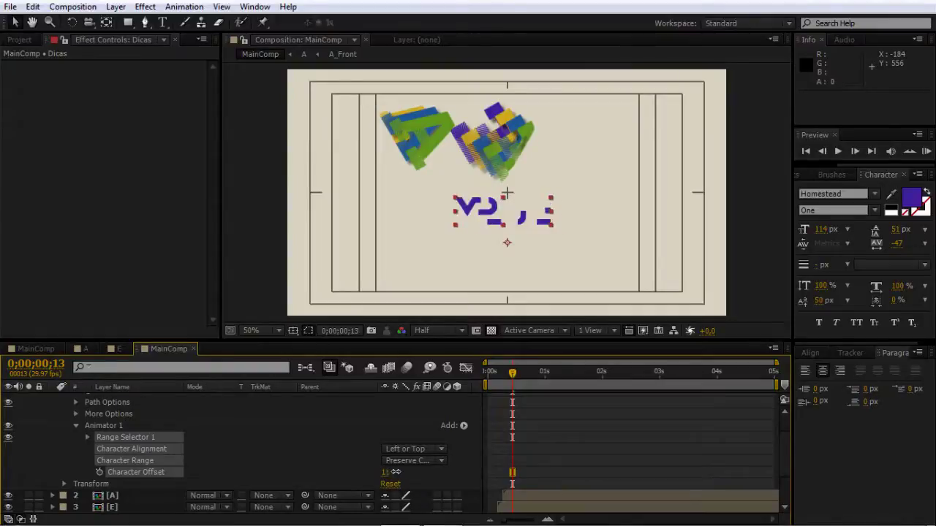
{"action": "left_click", "coordinate": [100, 472]}
{"action": "scroll", "coordinate": [101, 499], "scroll_direction": "up", "scroll_amount": 1}
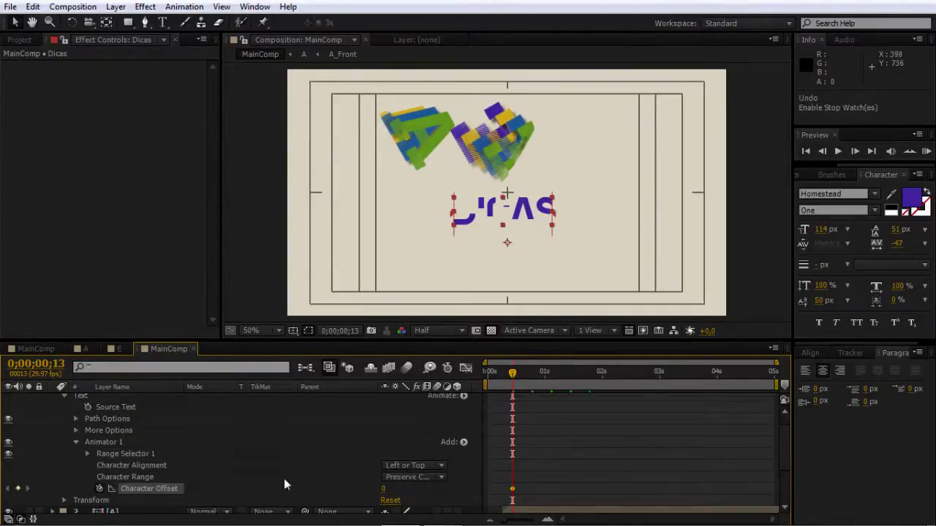
{"action": "mouse_move", "coordinate": [375, 489]}
{"action": "left_mouse_down"}
{"action": "mouse_move", "coordinate": [359, 490]}
{"action": "mouse_move", "coordinate": [389, 491]}
{"action": "left_mouse_up"}
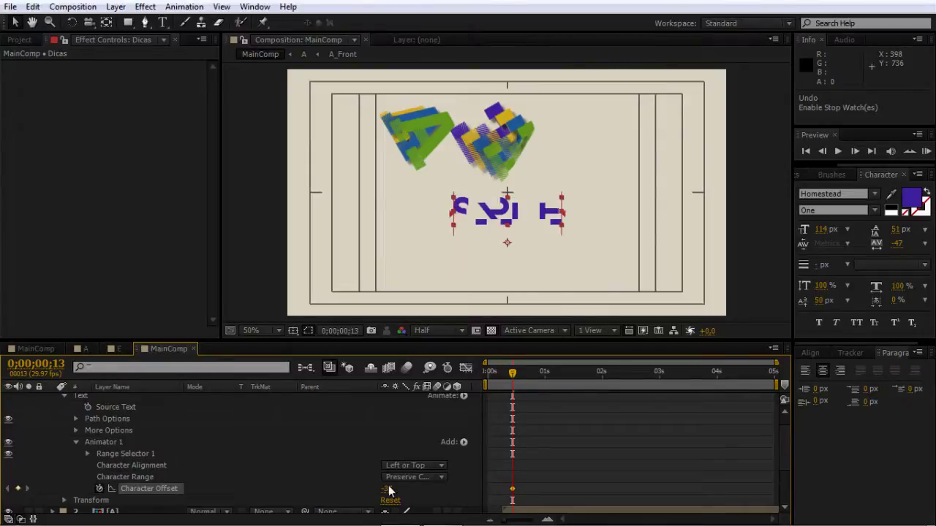
Keyframe the Dicas layer's Character Offset at 0 at 0;00;01;23 and apply Easy Ease to that keyframe
{"action": "key", "text": "shift+Page_Down"}
{"action": "key", "text": "shift+Page_Down"}
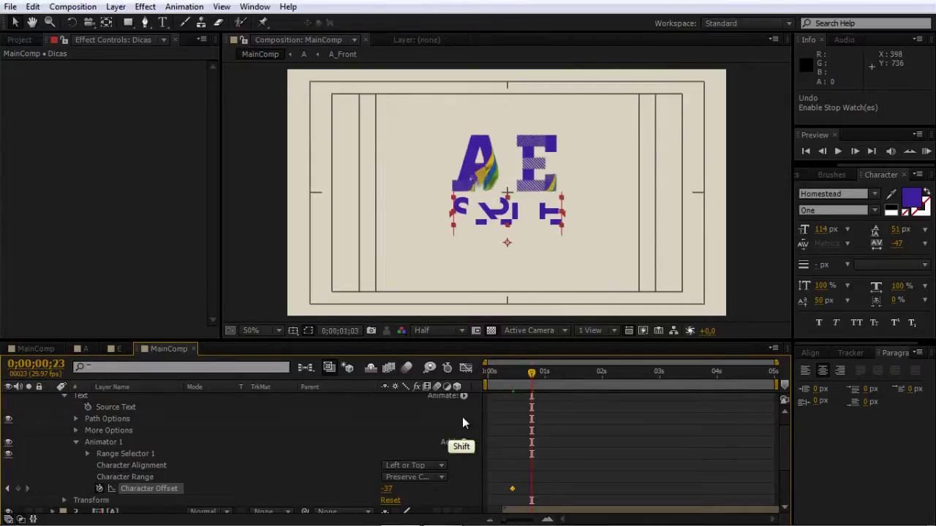
{"action": "key", "text": "shift+Page_Down"}
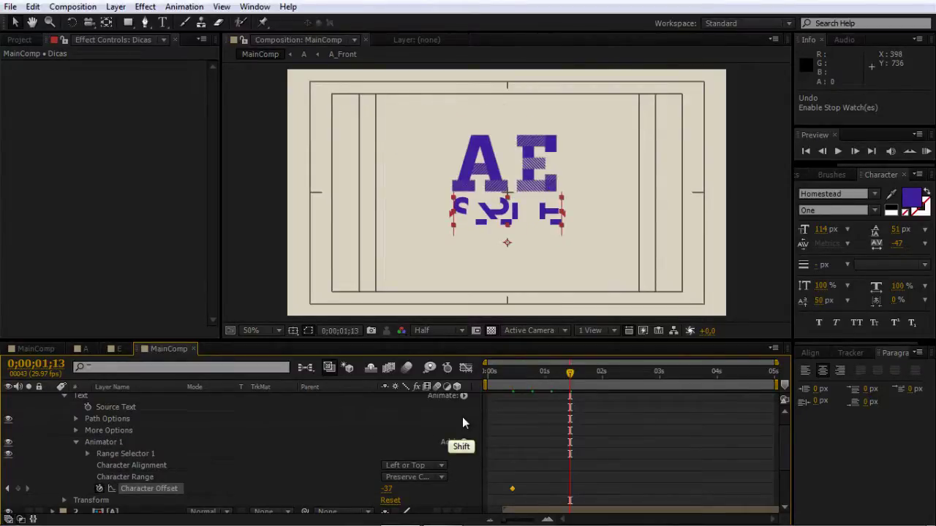
{"action": "key", "text": "shift+Page_Down"}
{"action": "left_click", "coordinate": [388, 488]}
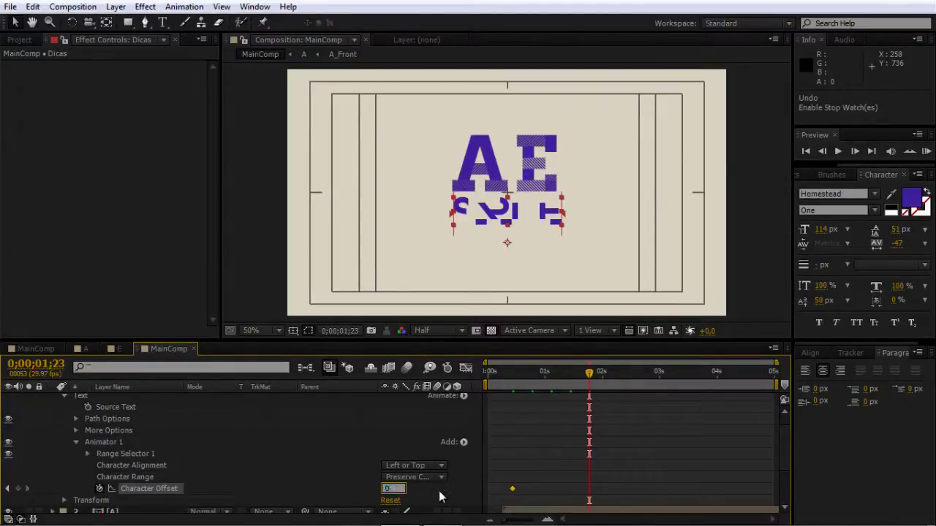
{"action": "type", "text": "0"}
{"action": "key", "text": "Return"}
{"action": "scroll", "coordinate": [785, 453], "scroll_direction": "down", "scroll_amount": 2}
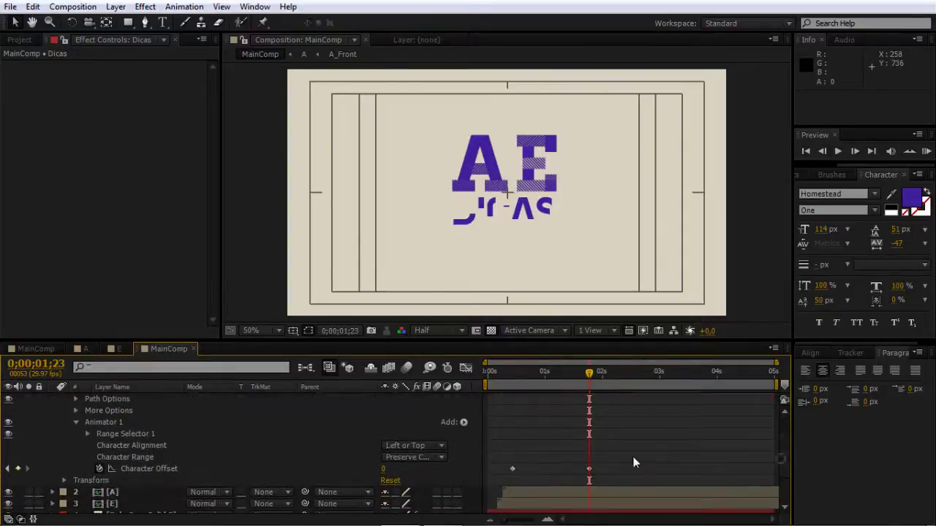
{"action": "left_click", "coordinate": [588, 469]}
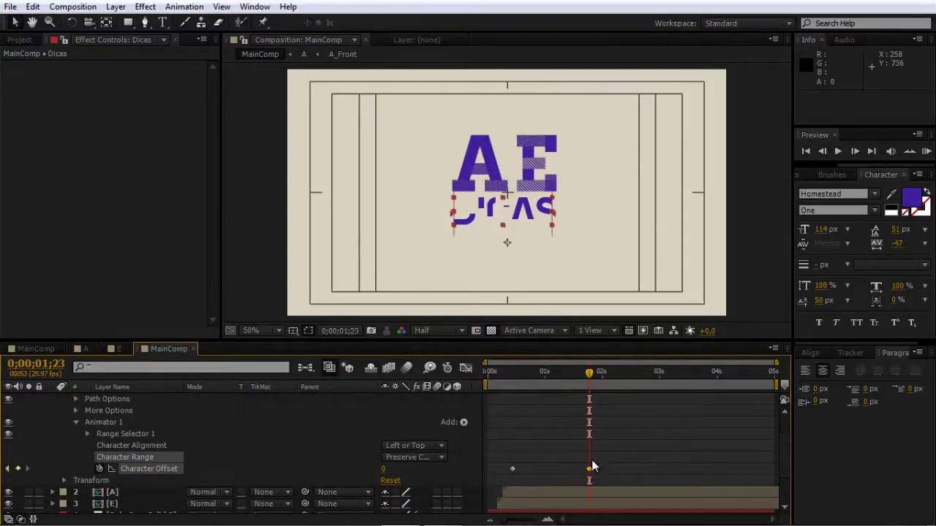
{"action": "left_click", "coordinate": [545, 443]}
Set the time to 0;00;00;23 and apply the Linear Wipe transition effect to the Dicas layer
{"action": "scroll", "coordinate": [517, 396], "scroll_direction": "up", "scroll_amount": 3}
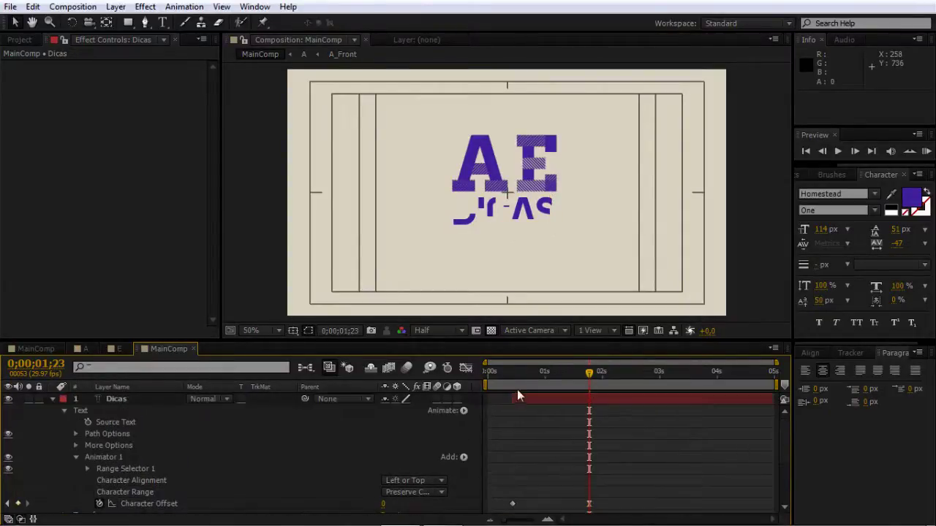
{"action": "left_click", "coordinate": [515, 377], "text": "shift"}
{"action": "left_click", "coordinate": [527, 394], "text": "shift"}
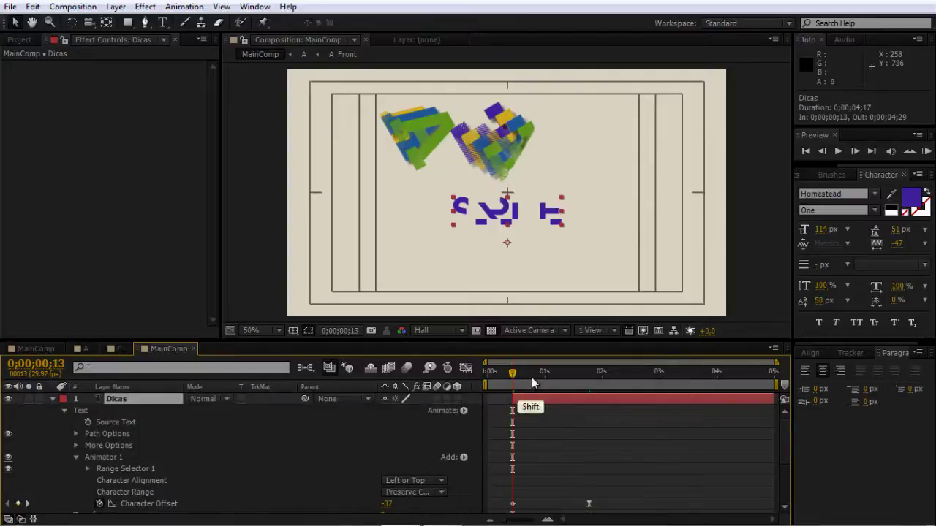
{"action": "left_click", "coordinate": [531, 377]}
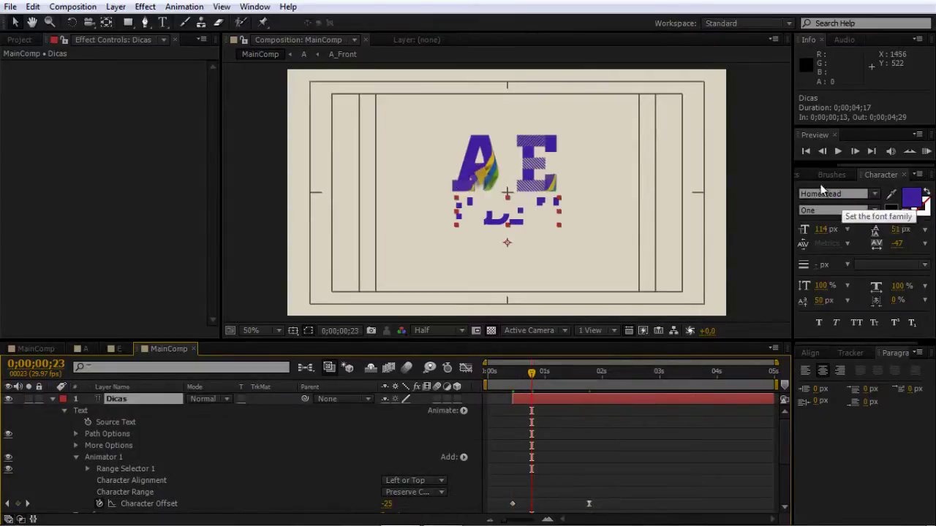
{"action": "key", "text": "ctrl+5"}
{"action": "type", "text": "li"}
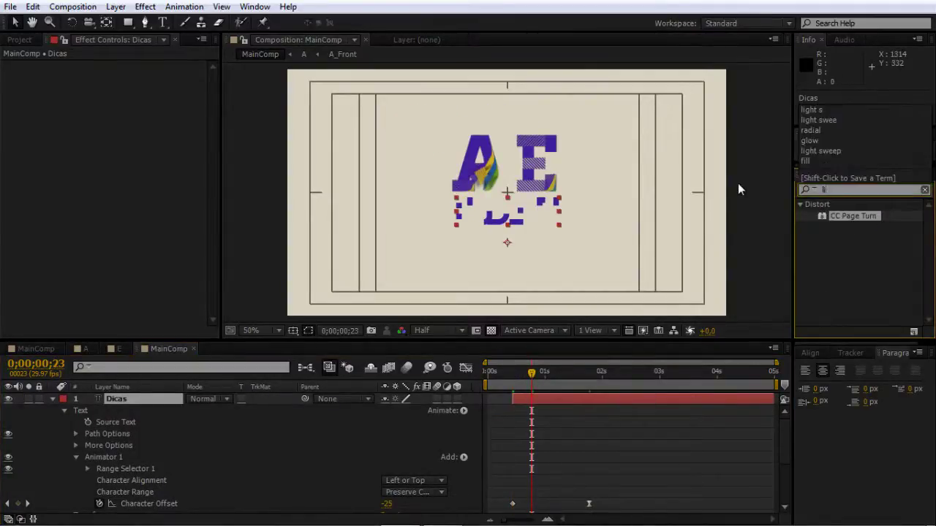
{"action": "type", "text": "near wipe"}
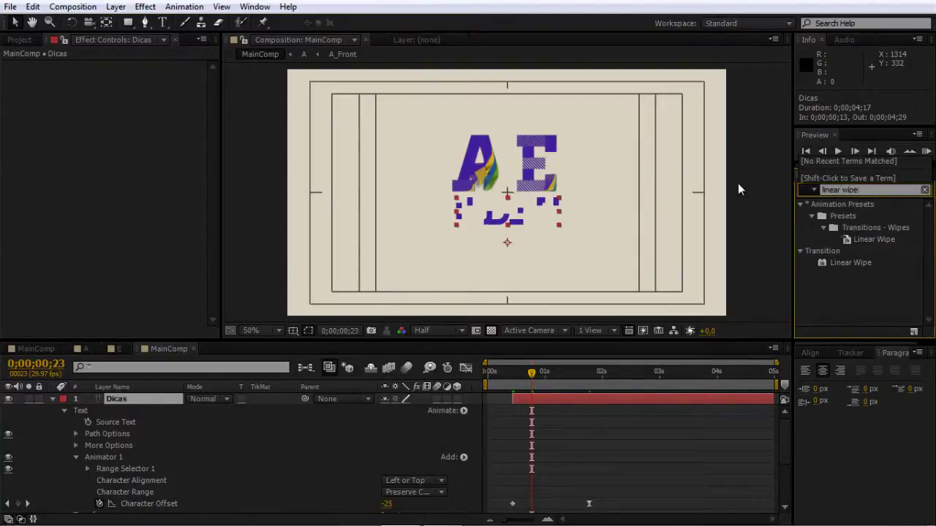
{"action": "double_click", "coordinate": [850, 263]}
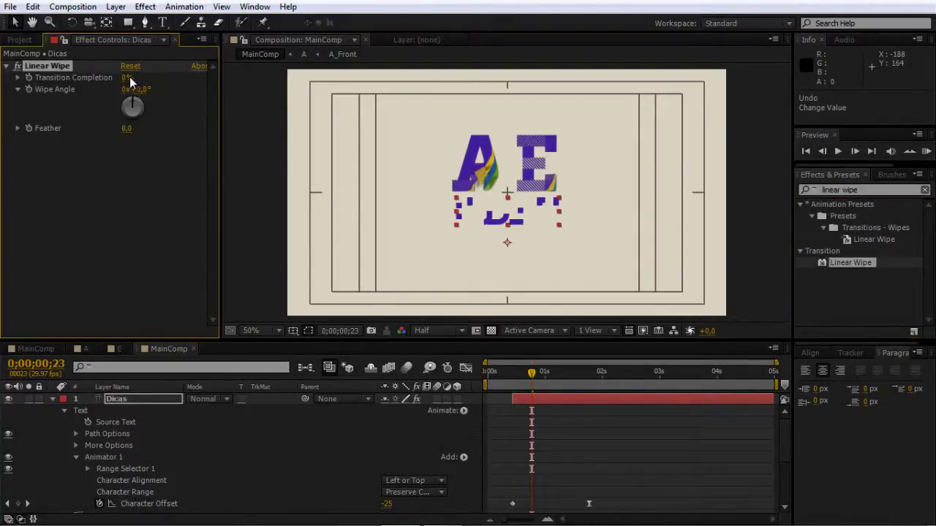
Keyframe the Linear Wipe's Transition Completion at 0% at 0;00;00;23 and show the Dicas layer's animated properties
{"action": "left_click_drag", "start_coordinate": [150, 76], "coordinate": [158, 76]}
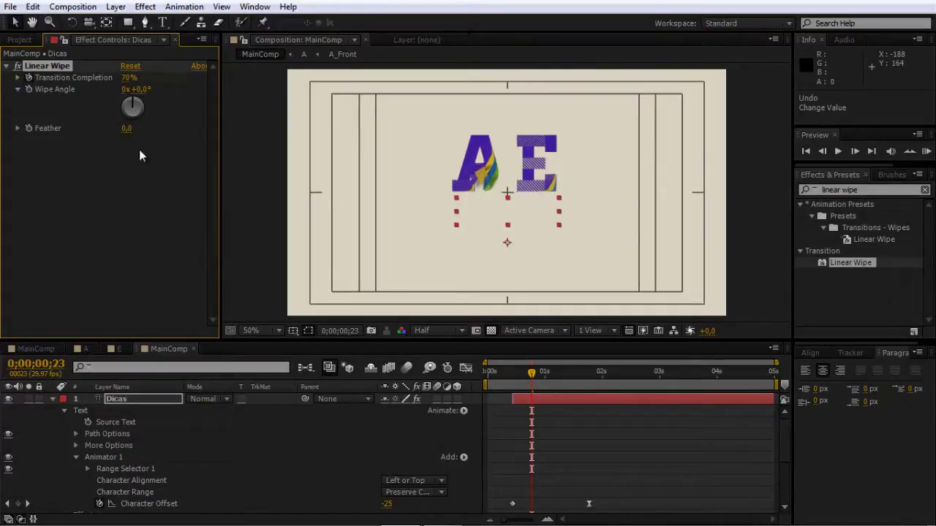
{"action": "left_click_drag", "start_coordinate": [126, 86], "coordinate": [93, 86]}
{"action": "left_click", "coordinate": [28, 77]}
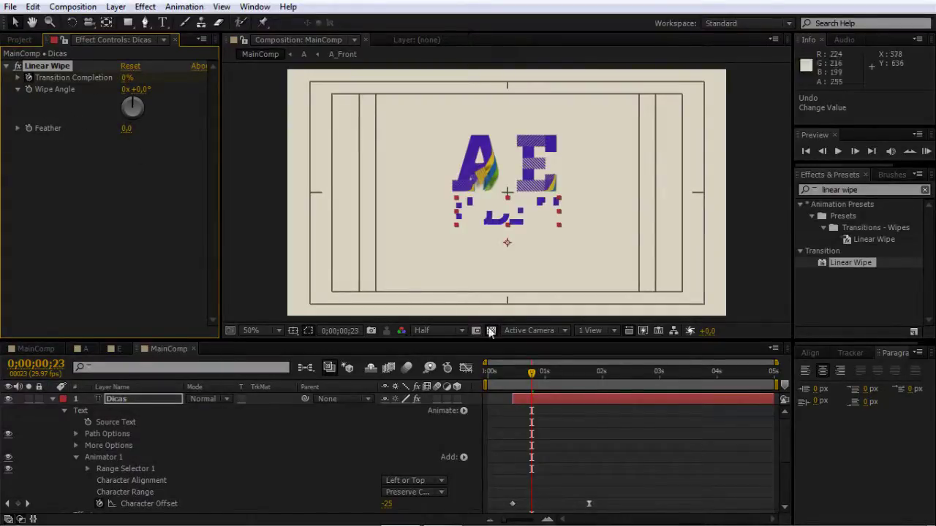
{"action": "key", "text": "u"}
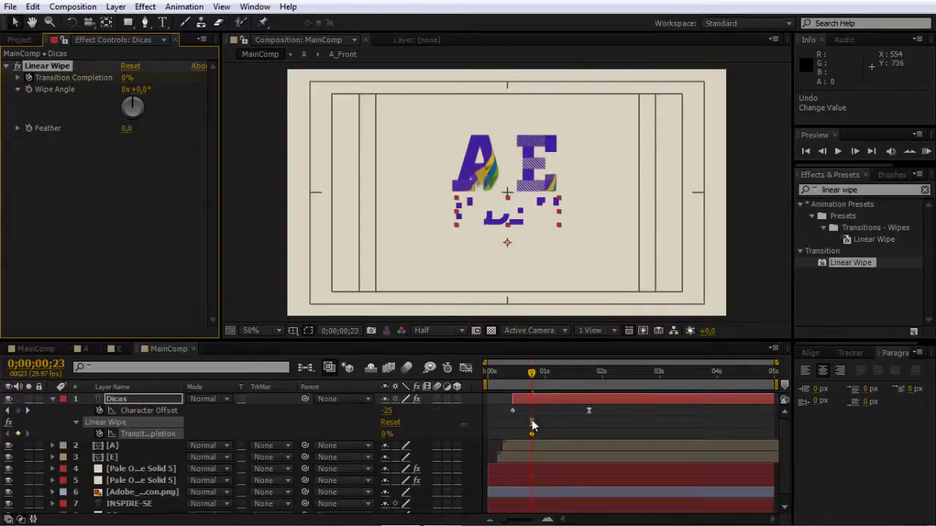
Keyframe Transition Completion at 70% at 0;00;00;13 and apply Easy Ease to the wipe's ending keyframe
{"action": "key", "text": "j"}
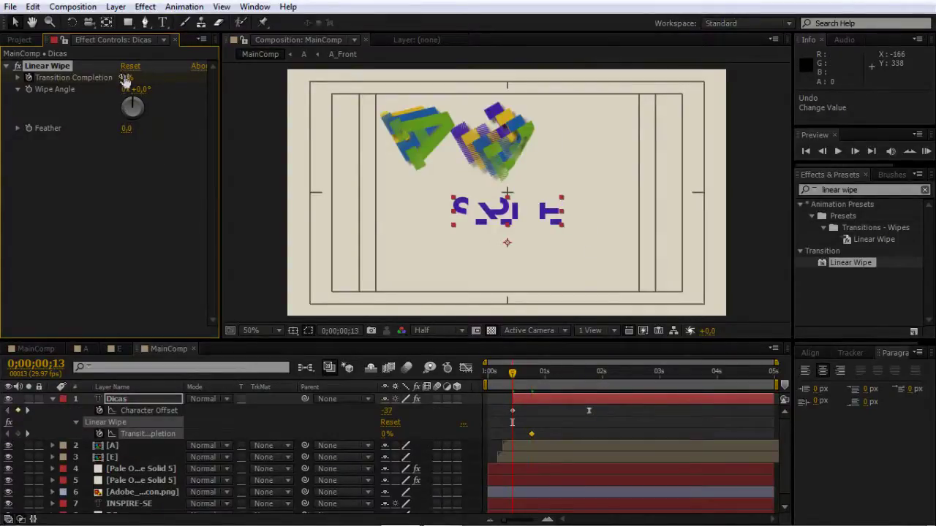
{"action": "left_click", "coordinate": [126, 78]}
{"action": "key", "text": "Return"}
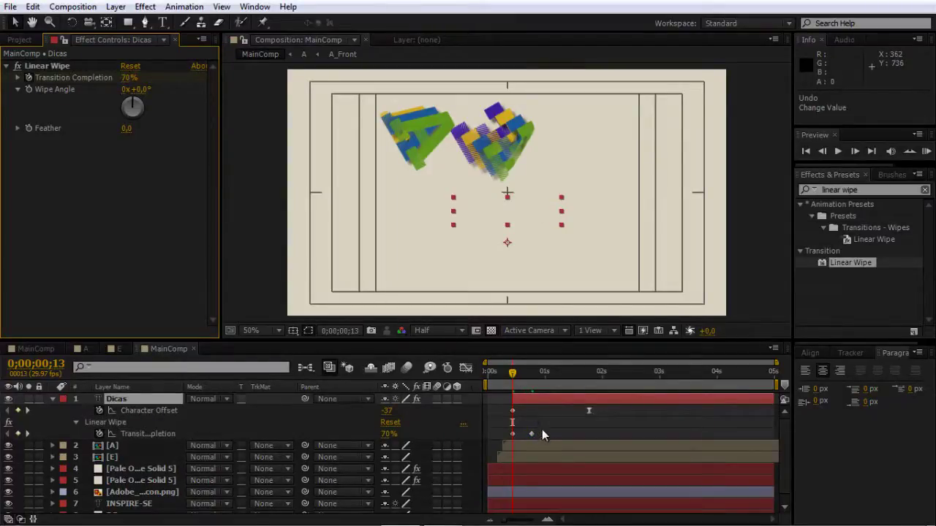
{"action": "left_click", "coordinate": [529, 435]}
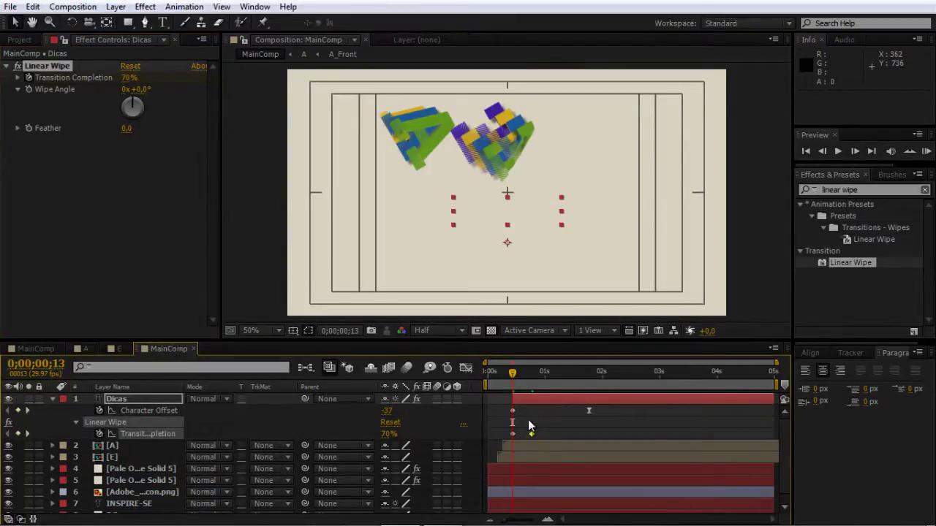
Shift the Dicas layer slightly later in time, duplicate it, and start the copy three frames after it, at 0;00;00;24
{"action": "left_click_drag", "start_coordinate": [527, 401], "coordinate": [565, 399]}
{"action": "left_click", "coordinate": [559, 405]}
{"action": "key", "text": "ctrl+d"}
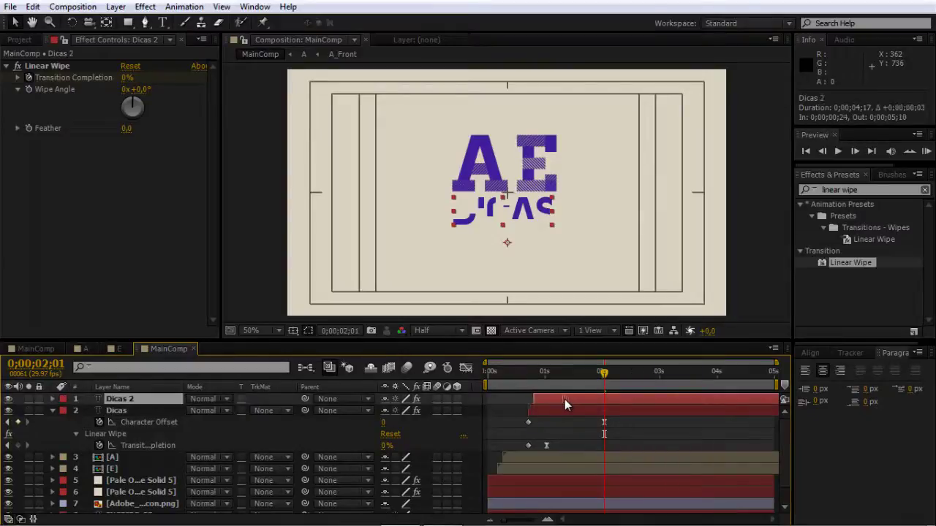
Show the keyframed properties of the Dicas 2 layer and set its font style to Two
{"action": "key", "text": "u"}
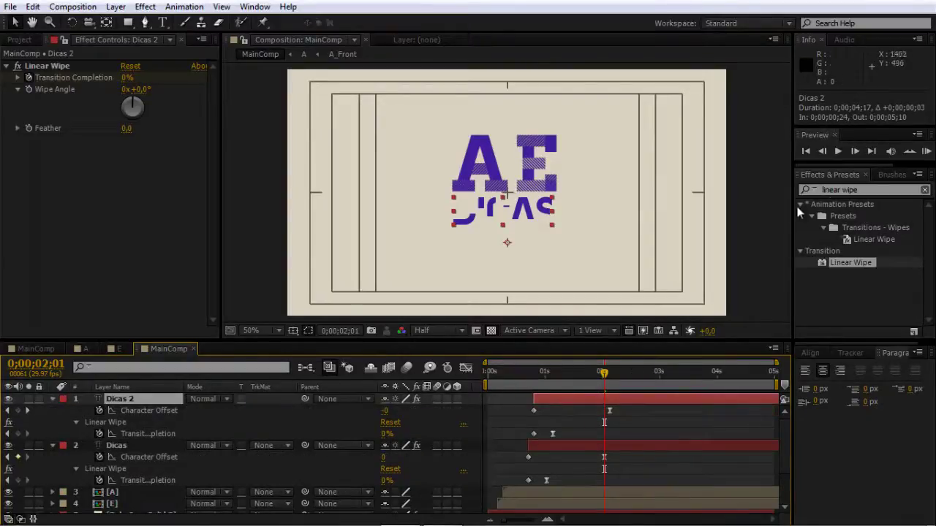
{"action": "key", "text": "ctrl+6"}
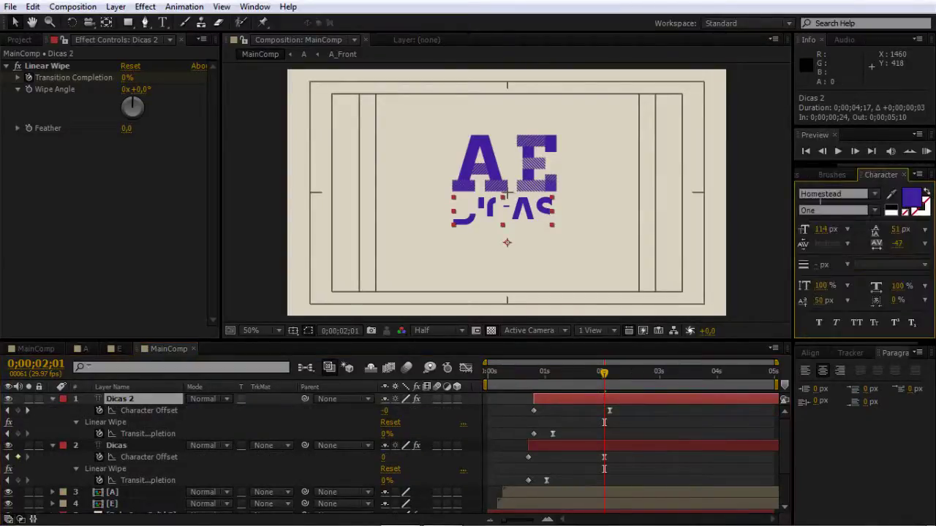
{"action": "left_click", "coordinate": [871, 212]}
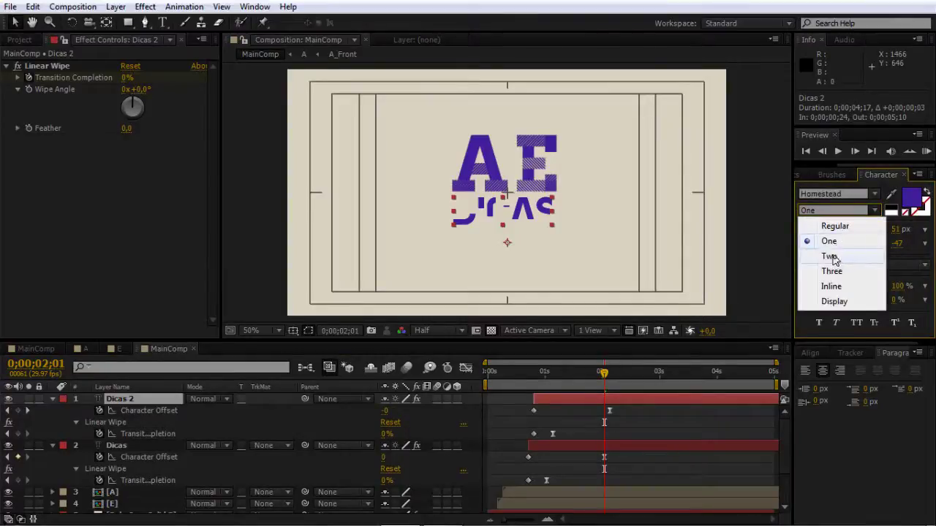
{"action": "left_click", "coordinate": [836, 254]}
Duplicate the Dicas 2 layer, start the copy at 0;00;00;26, and set its font style to Three
{"action": "key", "text": "ctrl+d"}
{"action": "left_click_drag", "start_coordinate": [560, 401], "coordinate": [563, 400]}
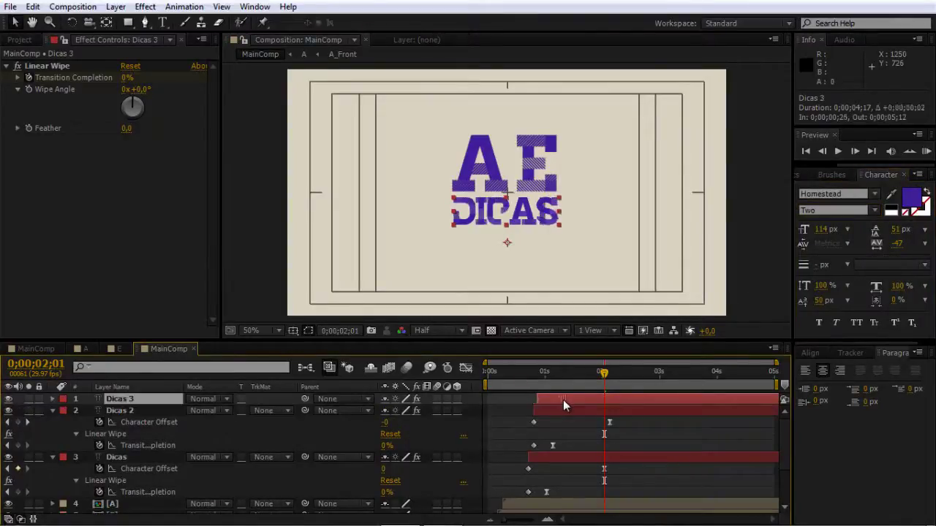
{"action": "left_click", "coordinate": [873, 210]}
{"action": "left_click", "coordinate": [834, 268]}
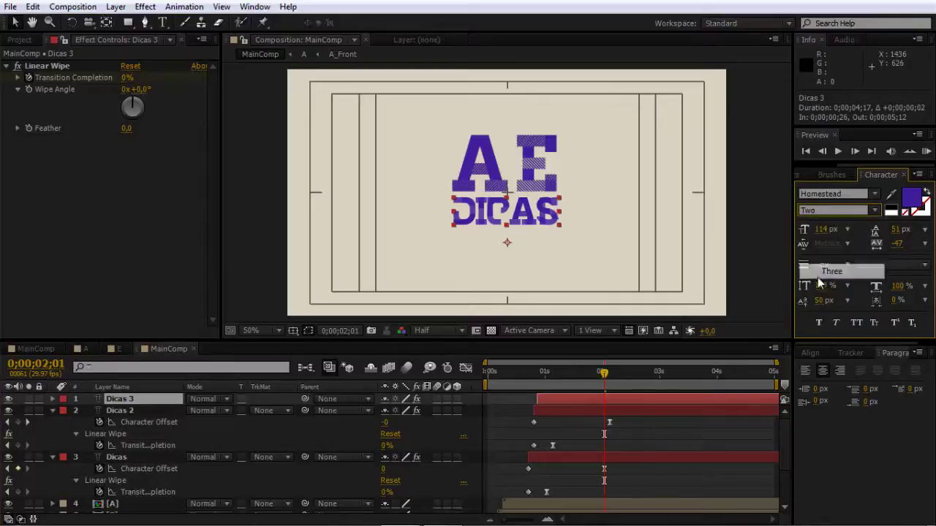
{"action": "left_click", "coordinate": [652, 434]}
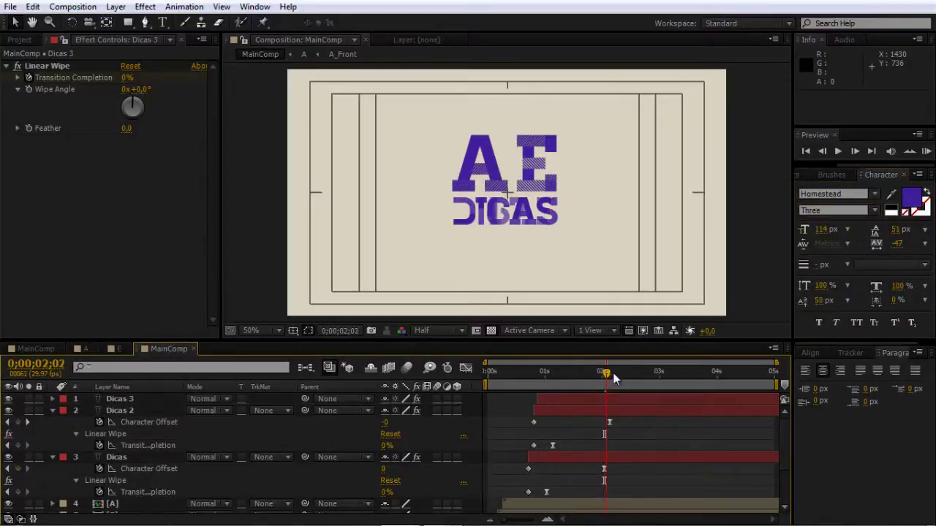
{"action": "left_click_drag", "start_coordinate": [614, 378], "coordinate": [684, 403]}
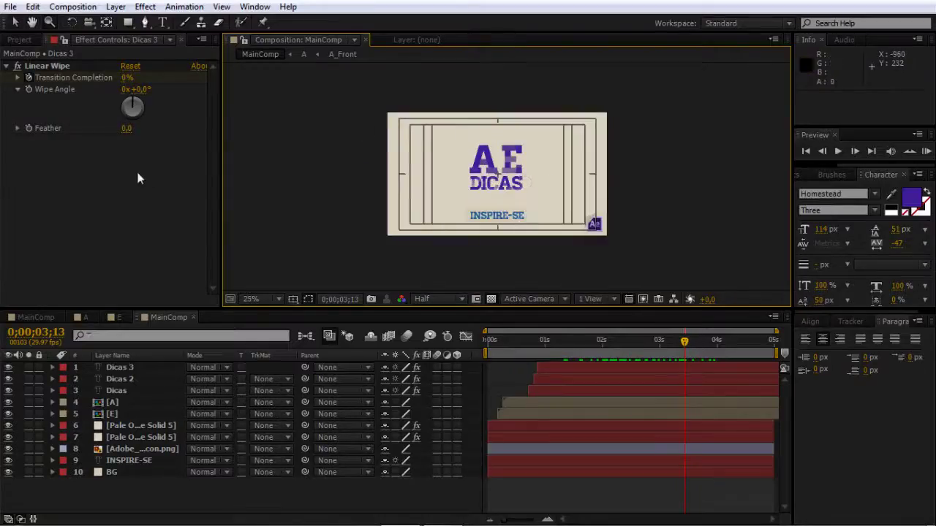
Add the mancha cafe.jpg footage to MainComp as the topmost layer, over the AE DICAS lettering
{"action": "left_click", "coordinate": [14, 60]}
{"action": "left_click", "coordinate": [19, 40]}
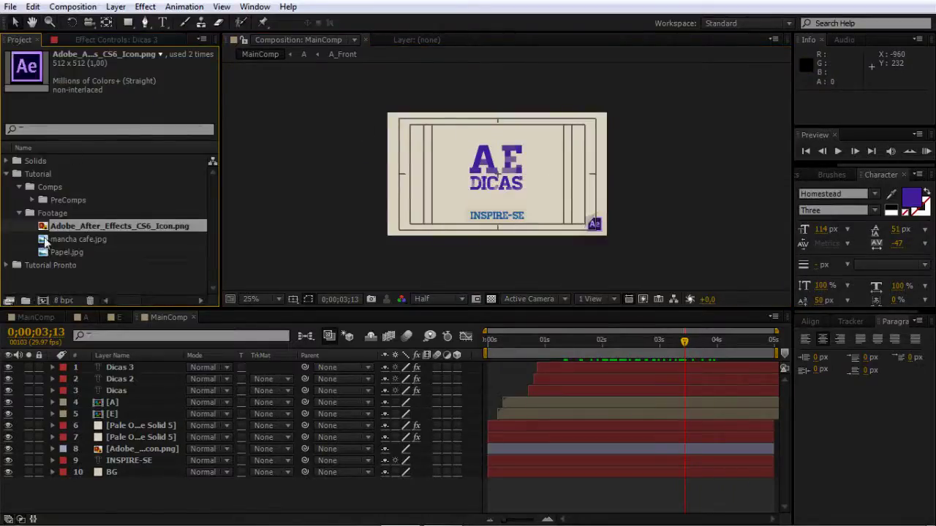
{"action": "left_click_drag", "start_coordinate": [44, 241], "coordinate": [523, 179]}
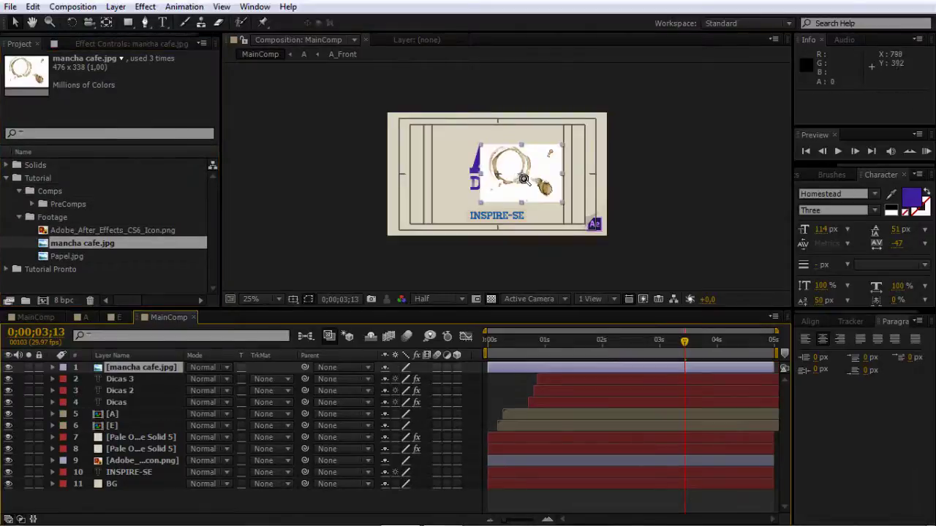
Draw a closed, rounded Pen mask on the mancha cafe.jpg layer around the small coffee blot
{"action": "left_click", "coordinate": [524, 179]}
{"action": "key", "text": "g"}
{"action": "left_click", "coordinate": [532, 167]}
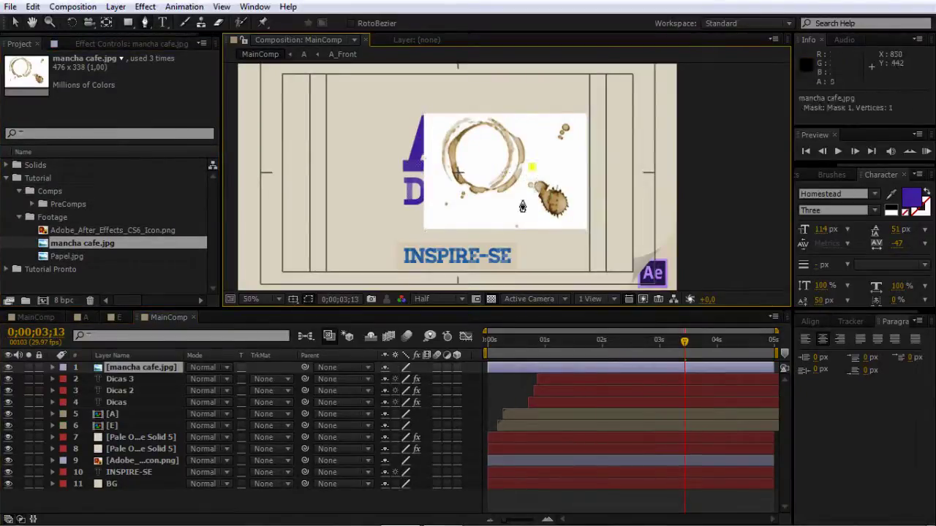
{"action": "left_click_drag", "start_coordinate": [538, 218], "coordinate": [564, 227]}
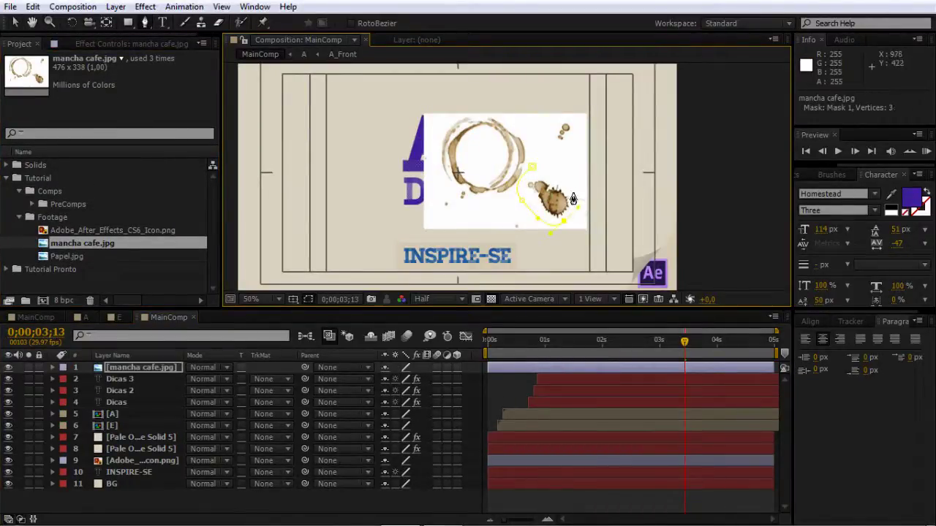
{"action": "left_click", "coordinate": [534, 169]}
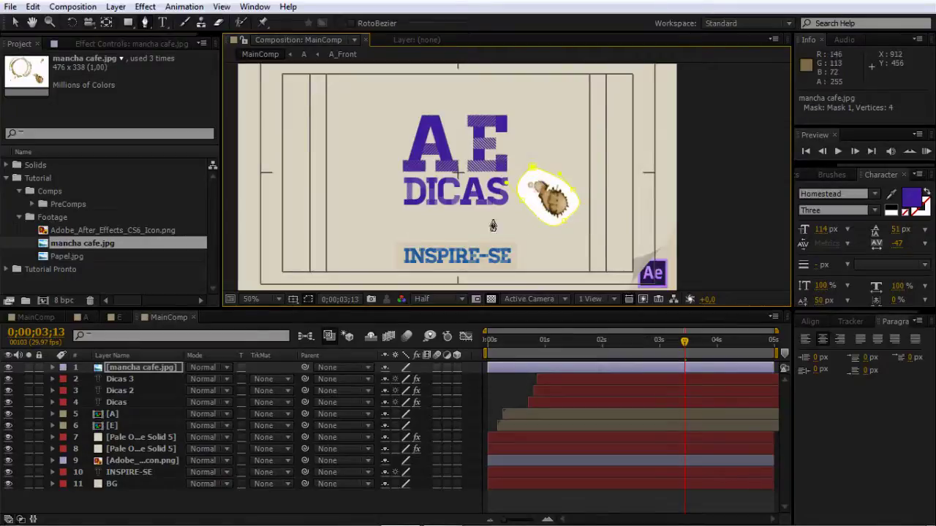
Set the blending mode of the masked mancha cafe.jpg layer to Multiply
{"action": "key", "text": "v"}
{"action": "left_click", "coordinate": [212, 368]}
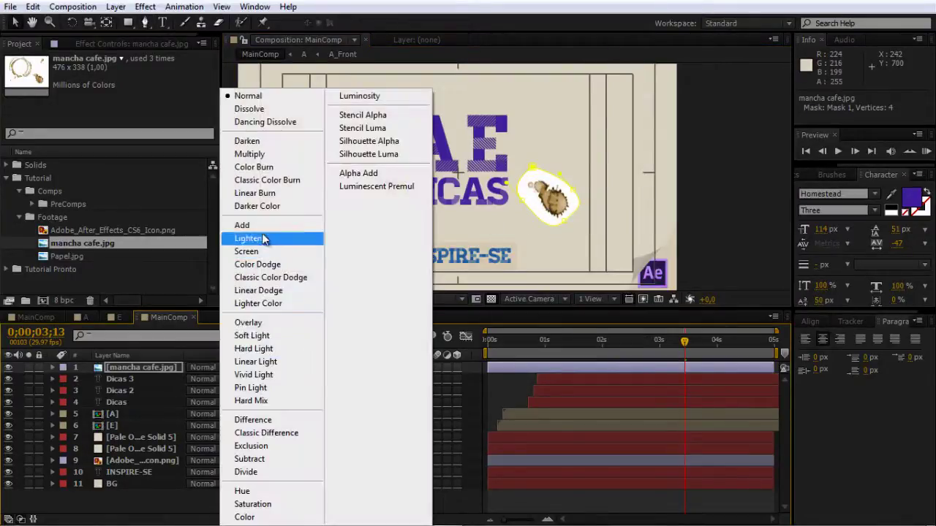
{"action": "left_click", "coordinate": [253, 151]}
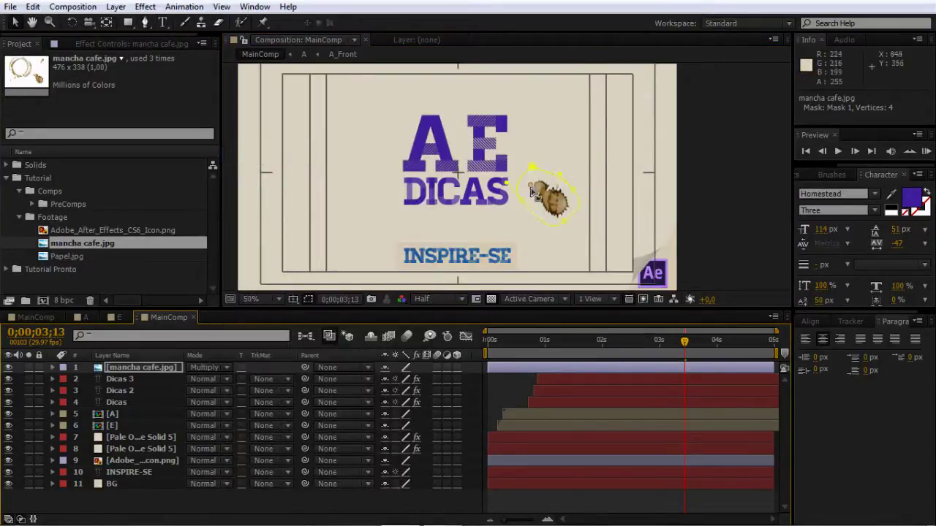
Scale the coffee blot layer to 52% and position it at 744, 450, just below the end of DICAS
{"action": "left_click", "coordinate": [550, 203]}
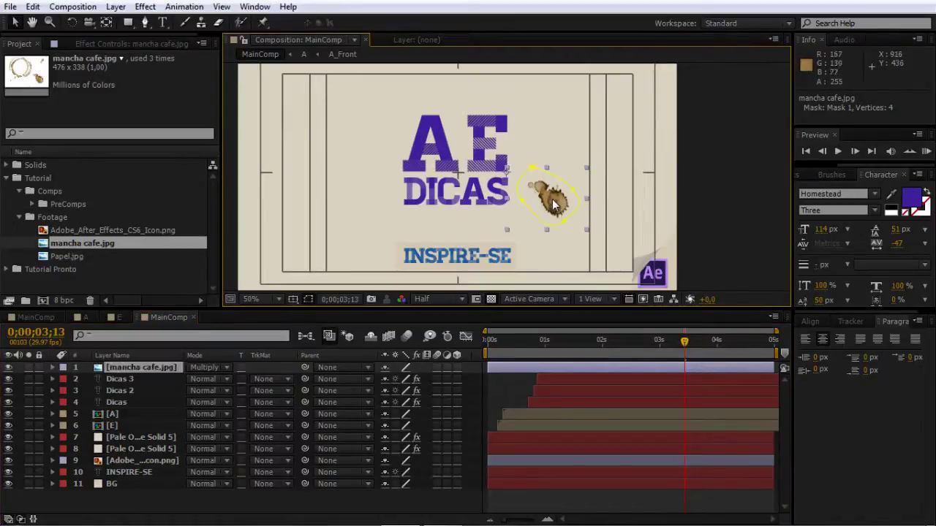
{"action": "key", "text": "s"}
{"action": "left_click_drag", "start_coordinate": [413, 379], "coordinate": [363, 372]}
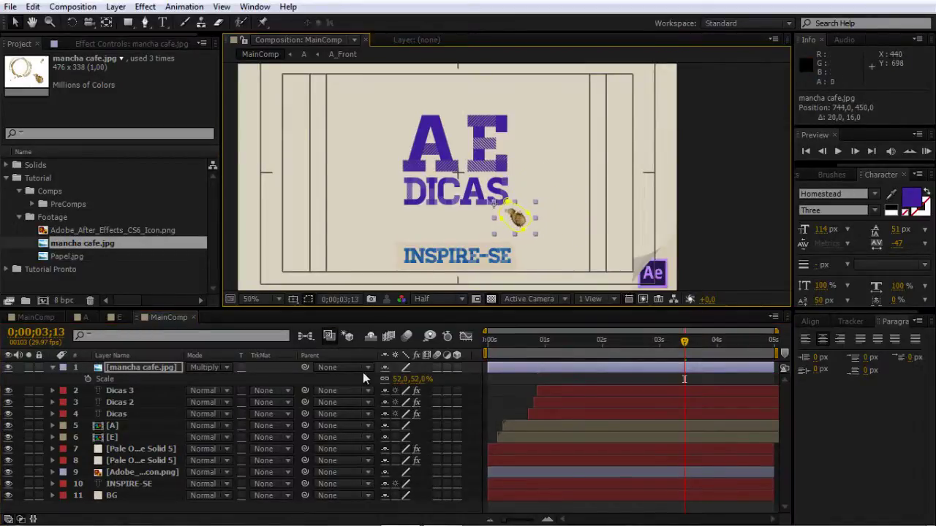
Keep the coffee blot layer in Multiply mode and lower its opacity to 54%
{"action": "left_click", "coordinate": [212, 367]}
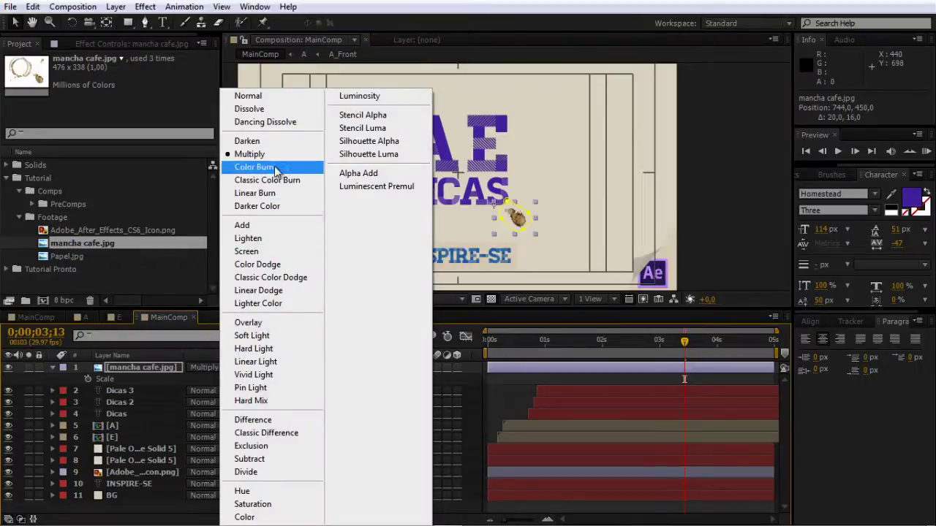
{"action": "left_click", "coordinate": [252, 153]}
{"action": "key", "text": "t"}
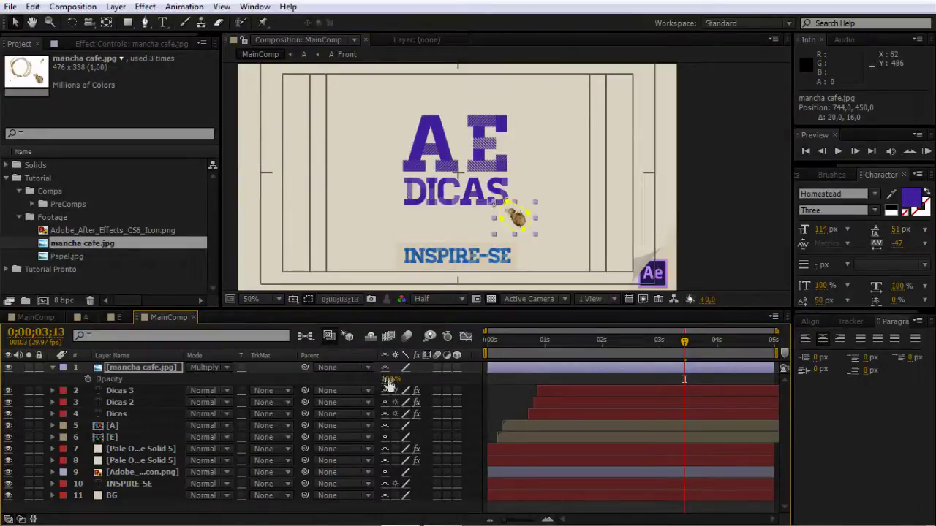
{"action": "left_click_drag", "start_coordinate": [389, 385], "coordinate": [354, 382]}
Duplicate the coffee blot layer, then enlarge the copy's mask to about 261% and shift it over the coffee ring
{"action": "key", "text": "ctrl+d"}
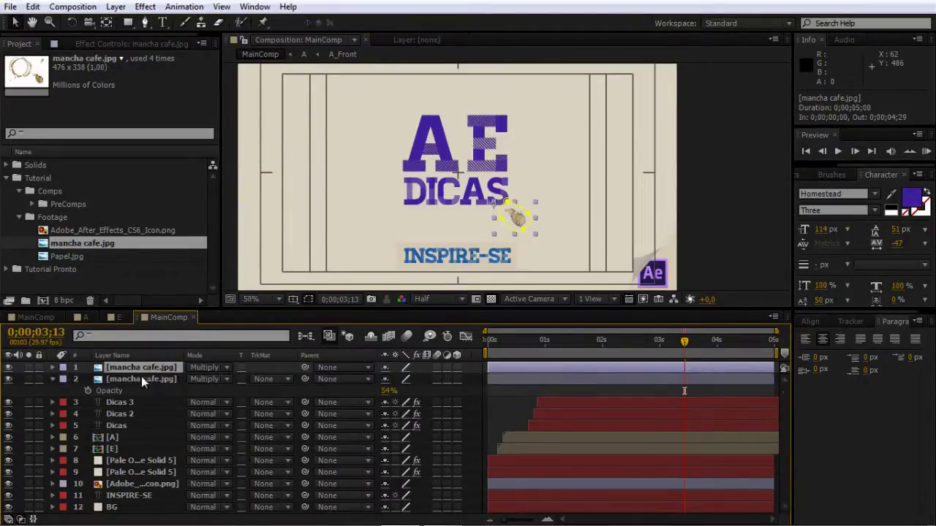
{"action": "left_click", "coordinate": [507, 205]}
{"action": "key", "text": "alt+shift+KP_Add"}
{"action": "key", "text": "alt+shift+KP_Add"}
{"action": "key", "text": "alt+shift+KP_Add"}
{"action": "key", "text": "alt+shift+KP_Add"}
{"action": "key", "text": "alt+shift+KP_Add"}
{"action": "key", "text": "alt+shift+KP_Add"}
{"action": "key", "text": "alt+shift+KP_Add"}
{"action": "key", "text": "alt+shift+KP_Add"}
{"action": "key", "text": "alt+shift+KP_Add"}
{"action": "key", "text": "alt+shift+KP_Add"}
{"action": "key", "text": "alt+shift+KP_Add"}
{"action": "key", "text": "alt+shift+KP_Add"}
{"action": "key", "text": "alt+shift+KP_Add"}
{"action": "key", "text": "alt+shift+KP_Add"}
{"action": "key", "text": "alt+shift+KP_Add"}
{"action": "key", "text": "alt+shift+KP_Add"}
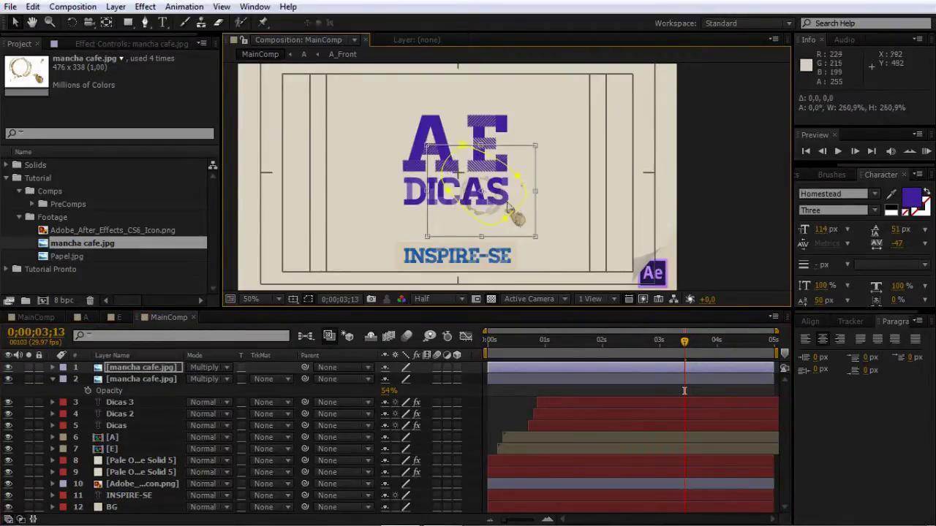
{"action": "left_click_drag", "start_coordinate": [512, 198], "coordinate": [500, 195]}
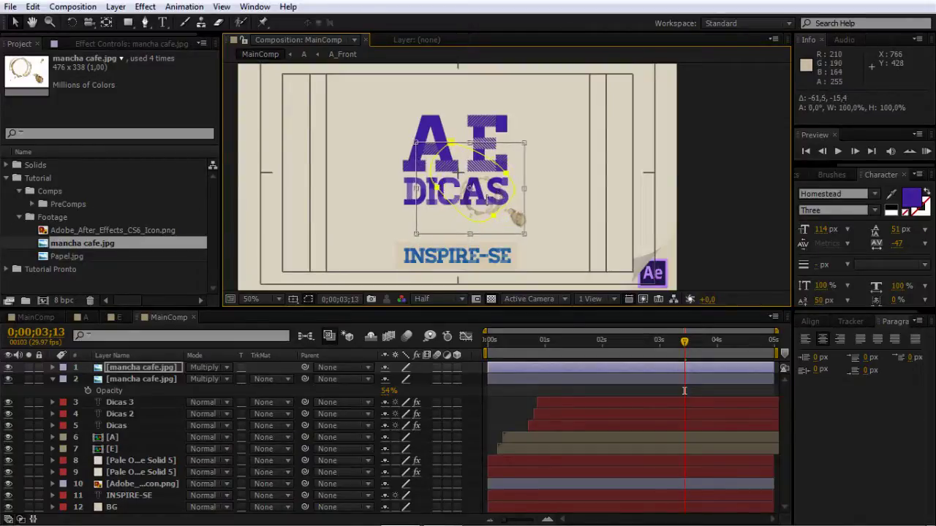
Scale the coffee ring layer to 78% and move it to position 76, 122, at the composition's upper-left corner
{"action": "left_click", "coordinate": [149, 369]}
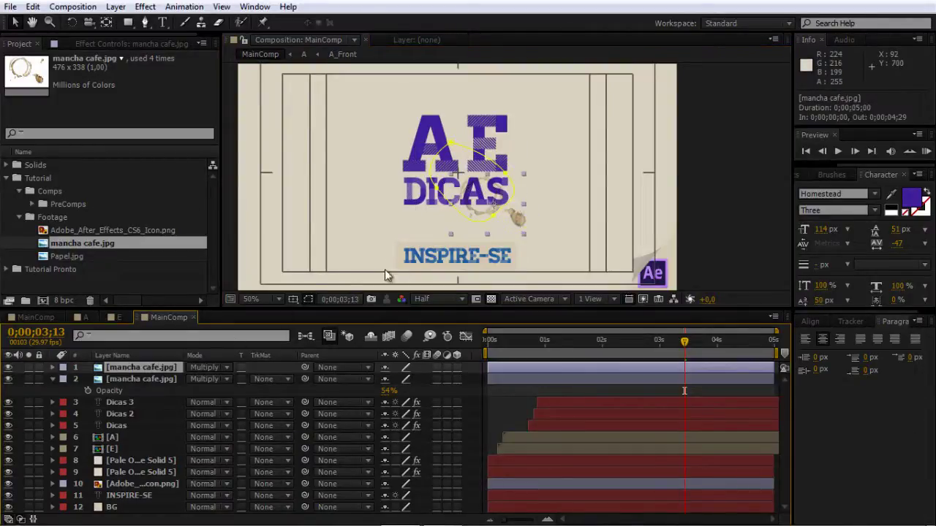
{"action": "key", "text": "s"}
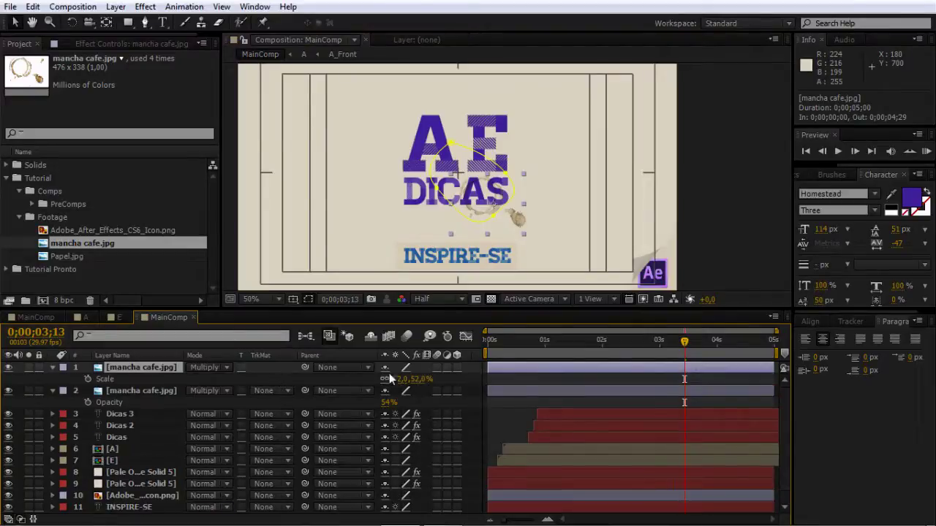
{"action": "left_click_drag", "start_coordinate": [401, 379], "coordinate": [439, 379]}
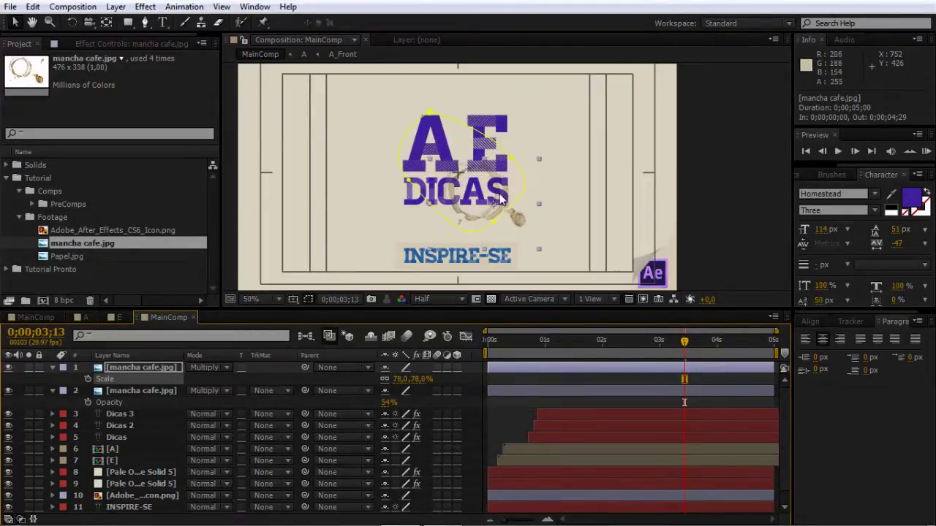
{"action": "left_click_drag", "start_coordinate": [375, 147], "coordinate": [227, 70]}
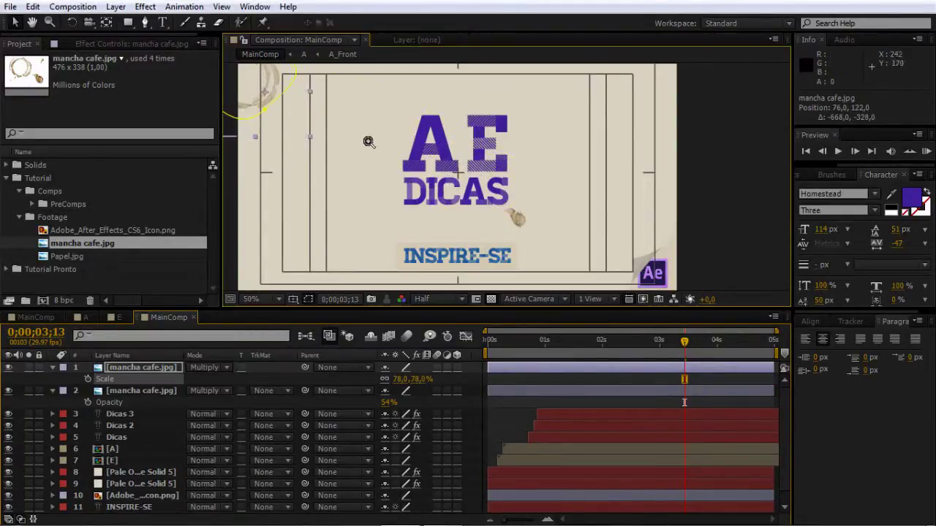
{"action": "left_click", "coordinate": [403, 204], "text": "alt"}
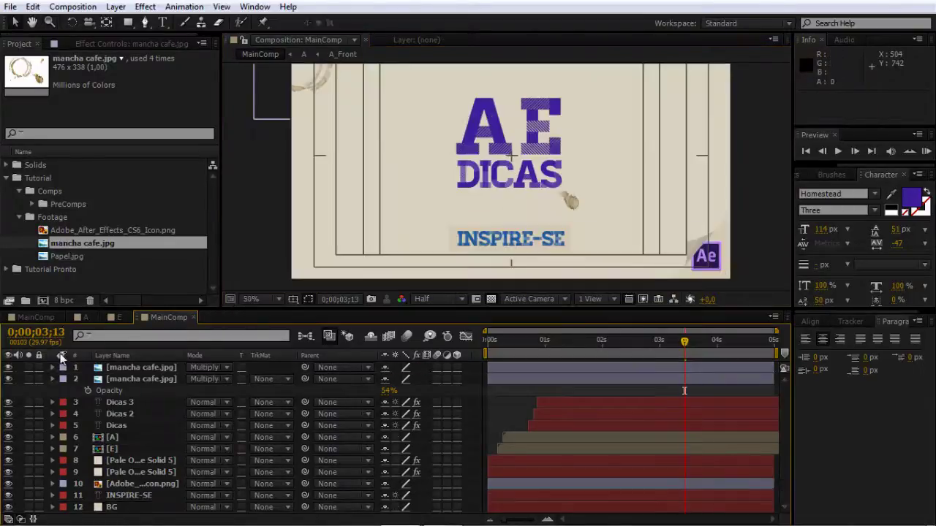
Add Papel.jpg as the top layer of MainComp and set its blending mode to Soft Light
{"action": "key", "text": "t"}
{"action": "left_click_drag", "start_coordinate": [42, 257], "coordinate": [128, 365]}
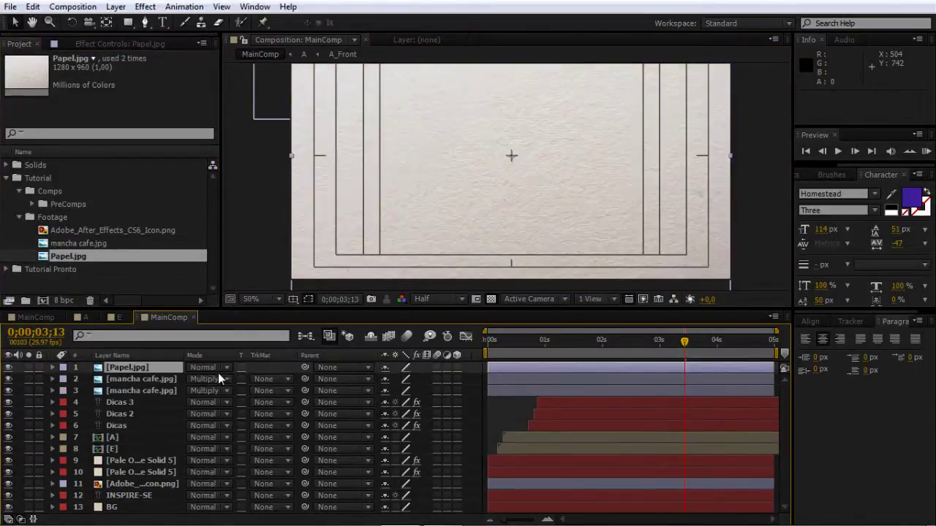
{"action": "left_click", "coordinate": [216, 368]}
{"action": "left_click", "coordinate": [254, 338]}
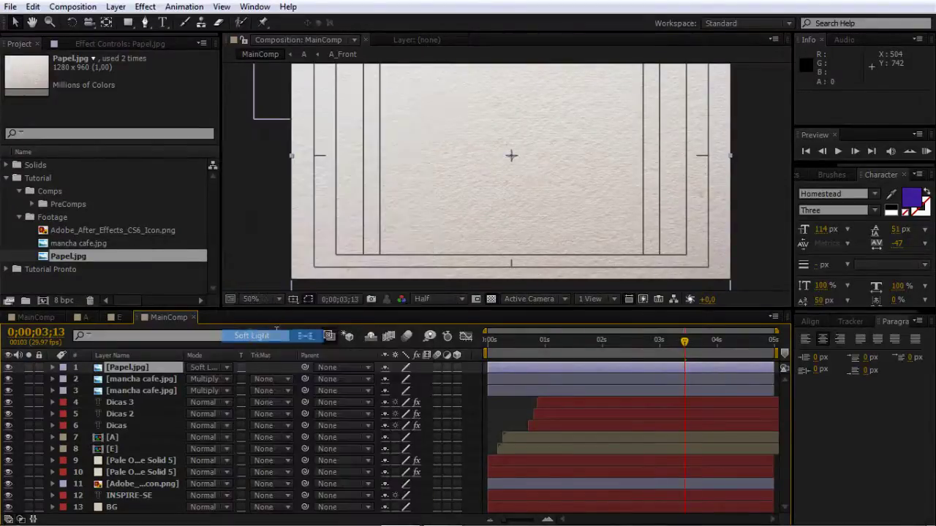
Create a 1280 × 720 px solid in a dark reddish brown (RGB 91, 56, 39) above the paper texture
{"action": "key", "text": "ctrl+y"}
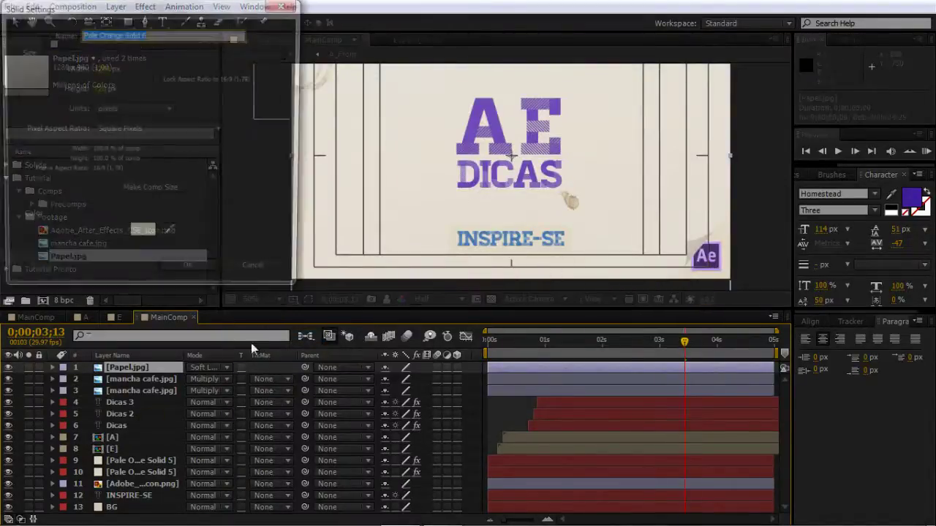
{"action": "left_click", "coordinate": [142, 235]}
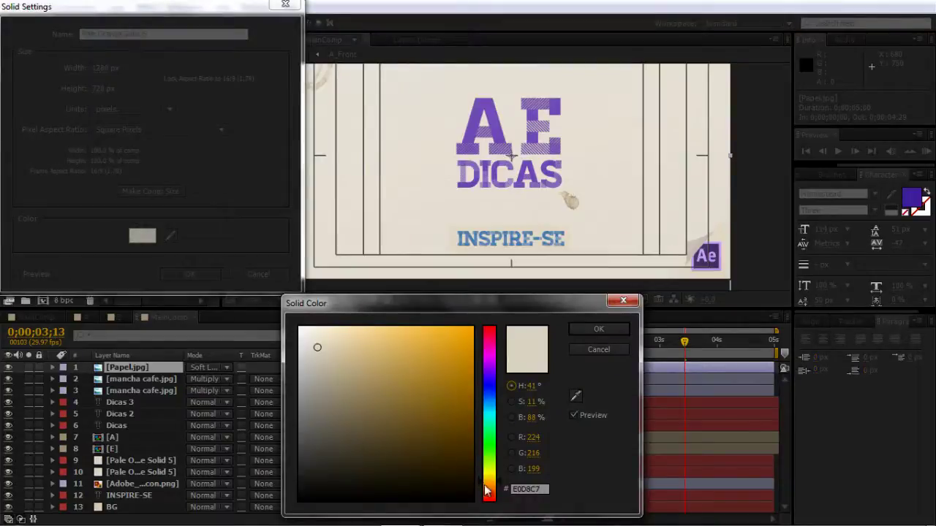
{"action": "left_click", "coordinate": [491, 491]}
{"action": "left_click", "coordinate": [365, 446]}
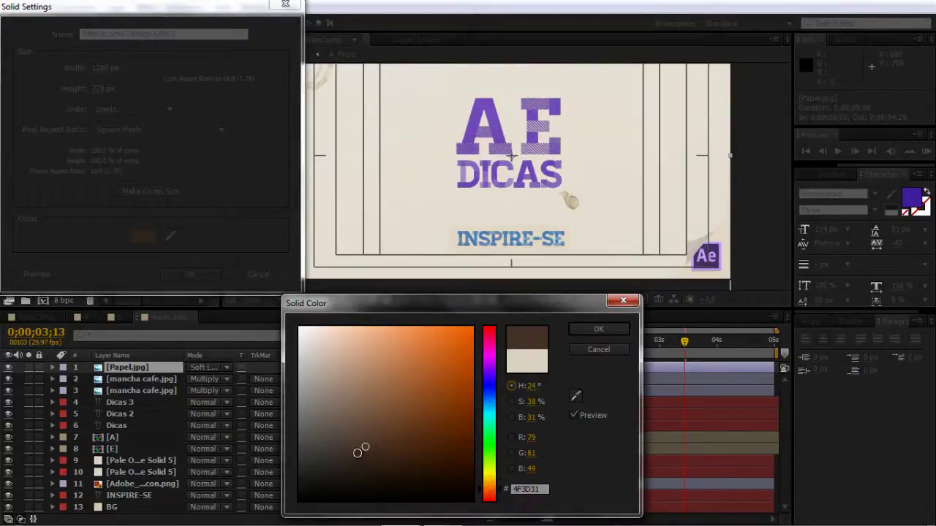
{"action": "left_click", "coordinate": [381, 428]}
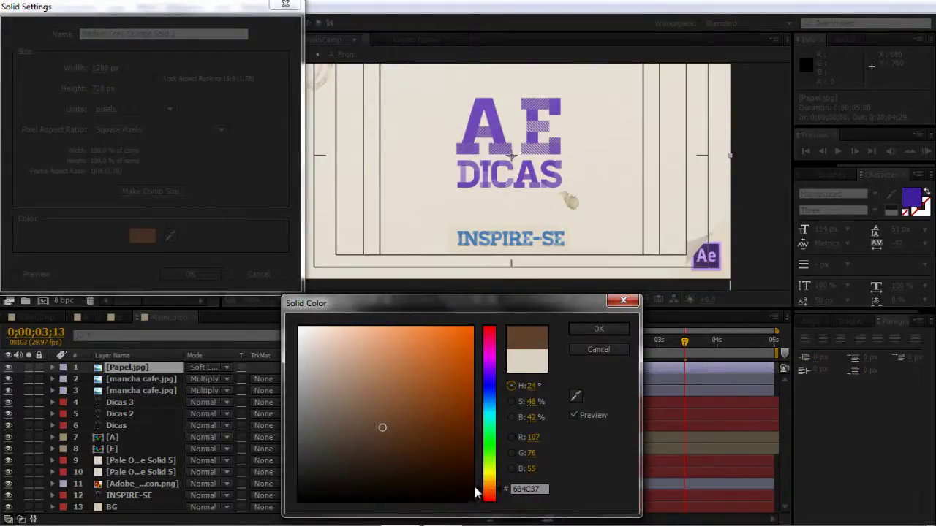
{"action": "left_click", "coordinate": [491, 497]}
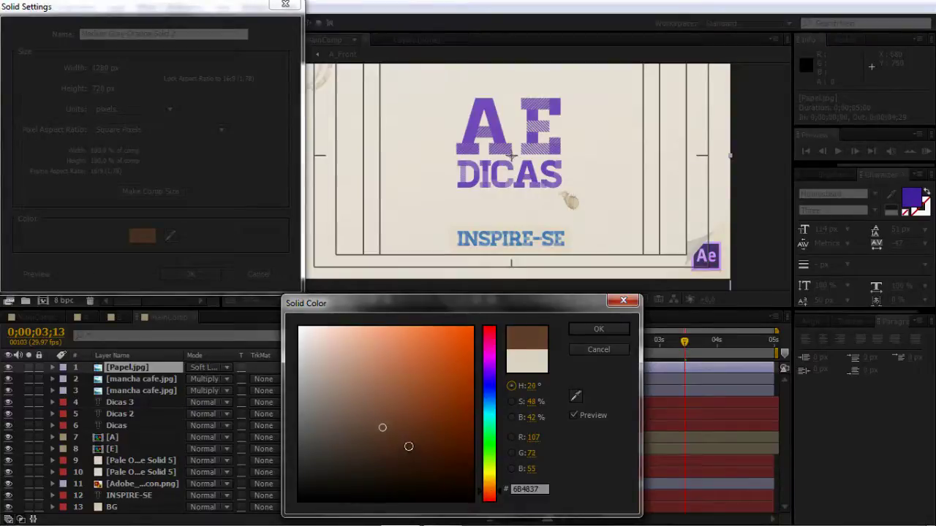
{"action": "left_click", "coordinate": [401, 438]}
{"action": "left_click", "coordinate": [596, 330]}
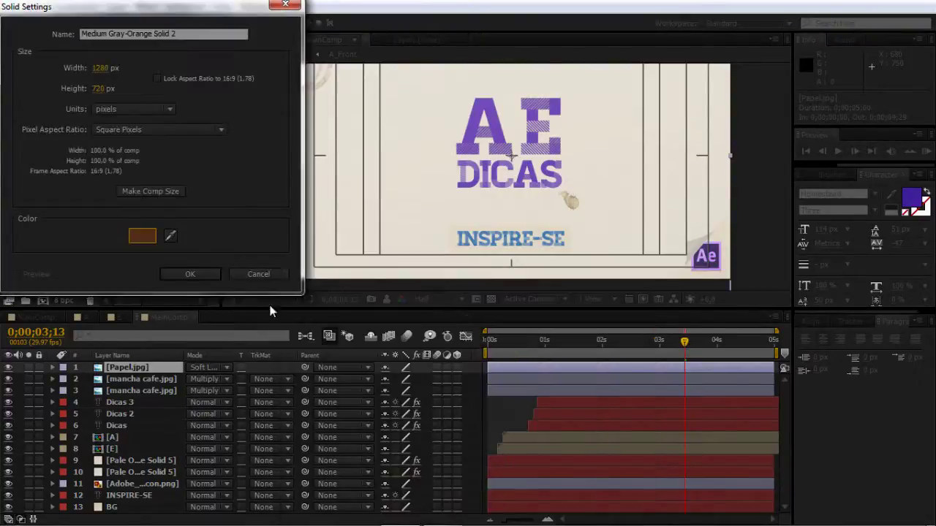
{"action": "left_click", "coordinate": [190, 273]}
Mask the brown solid with an ellipse spanning the whole composition and set its blending mode to Overlay
{"action": "left_click_drag", "start_coordinate": [128, 21], "coordinate": [178, 49]}
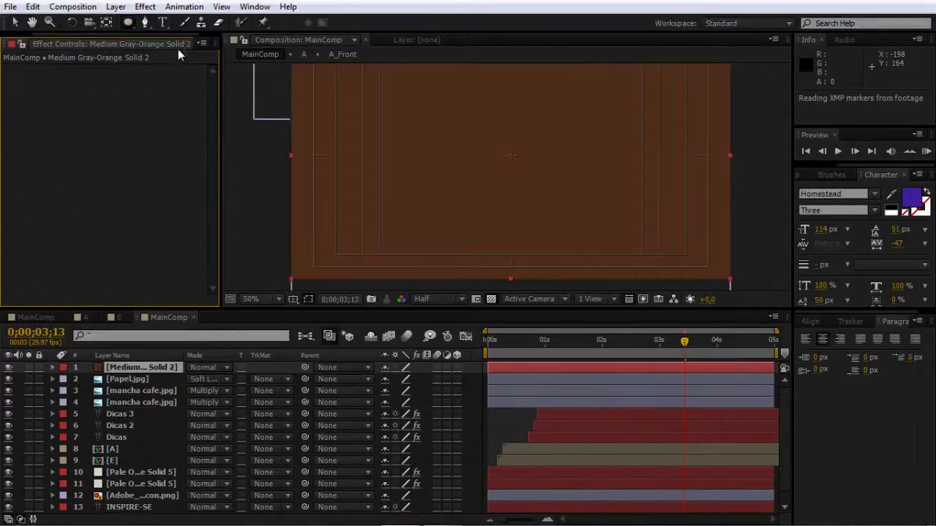
{"action": "left_click", "coordinate": [510, 152], "text": "alt"}
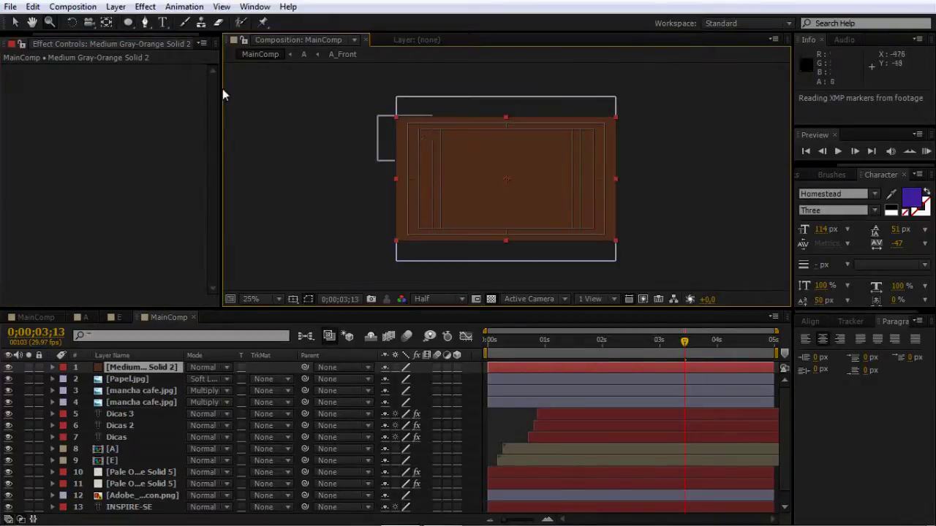
{"action": "left_click", "coordinate": [128, 23]}
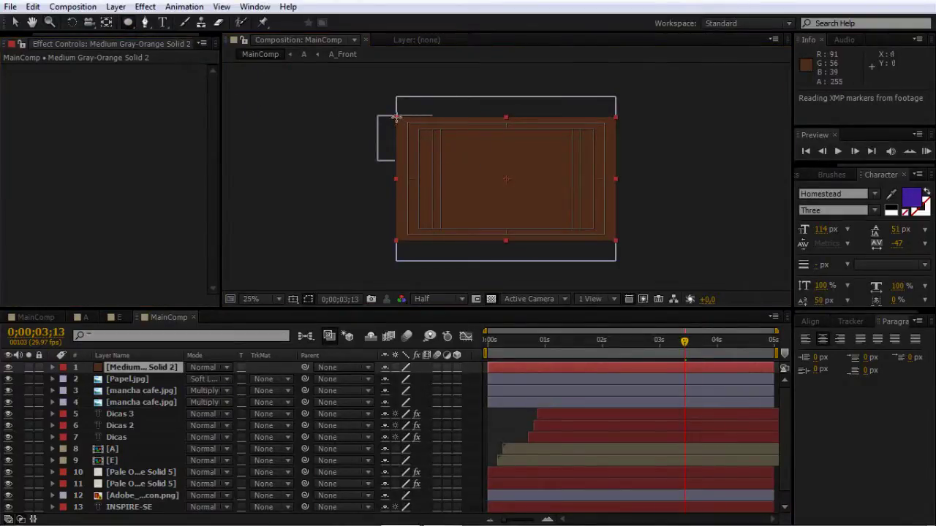
{"action": "left_click_drag", "start_coordinate": [396, 117], "coordinate": [616, 241]}
{"action": "key", "text": "m"}
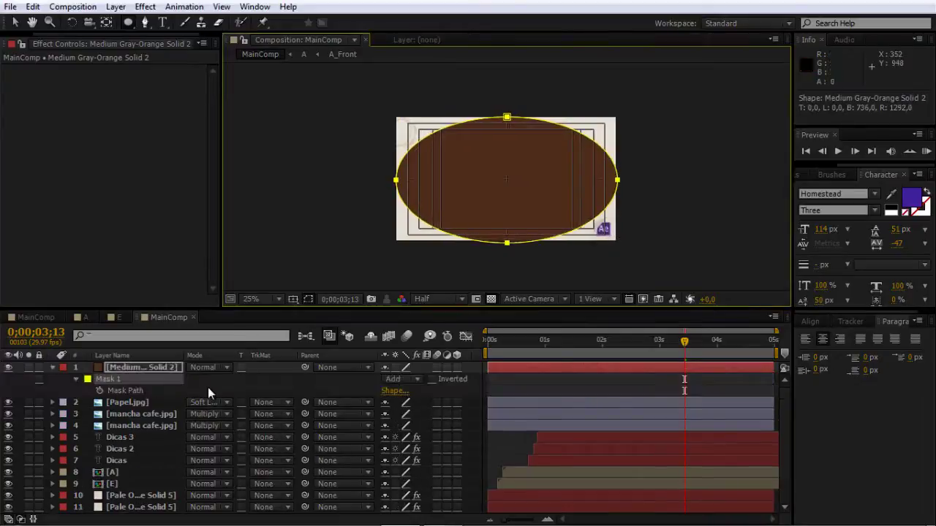
{"action": "left_click", "coordinate": [205, 367]}
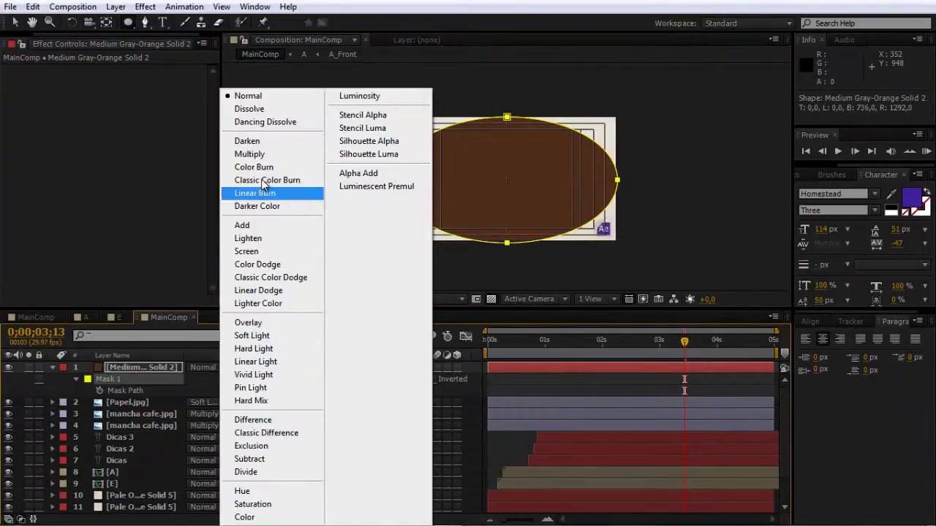
{"action": "left_click", "coordinate": [253, 325]}
Feather the brown solid's mask by 282 pixels, expand it by 106 pixels, and return the solid's blending mode to Normal
{"action": "key", "text": "m"}
{"action": "key", "text": "m"}
{"action": "left_click_drag", "start_coordinate": [401, 402], "coordinate": [517, 399]}
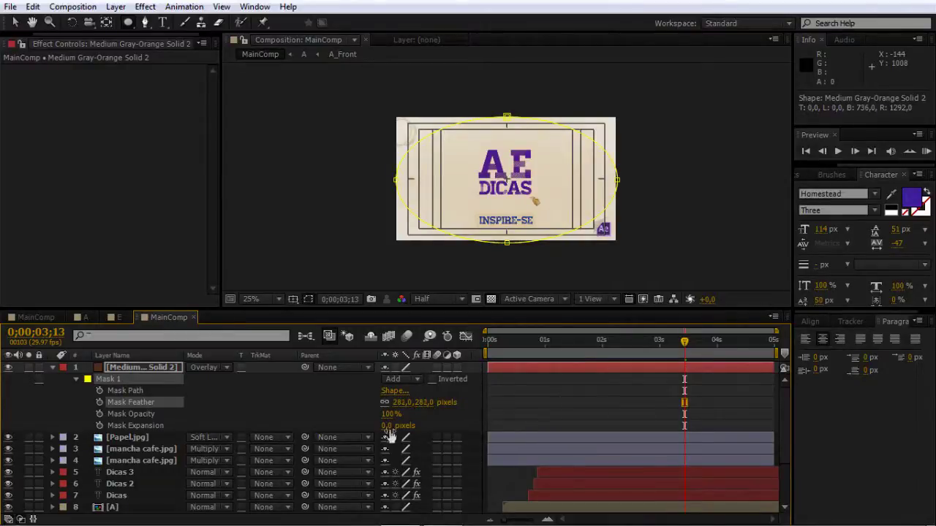
{"action": "left_click_drag", "start_coordinate": [391, 428], "coordinate": [454, 422]}
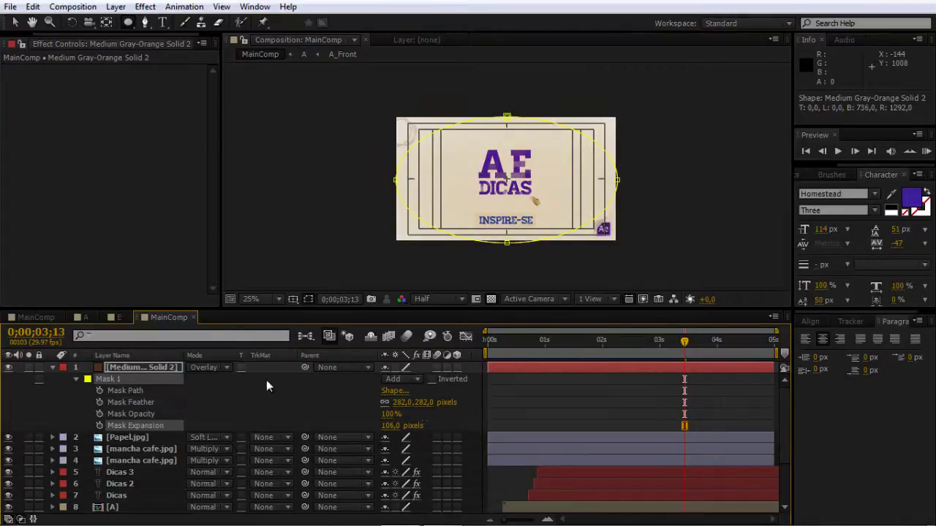
{"action": "left_click", "coordinate": [206, 367]}
{"action": "left_click", "coordinate": [247, 93]}
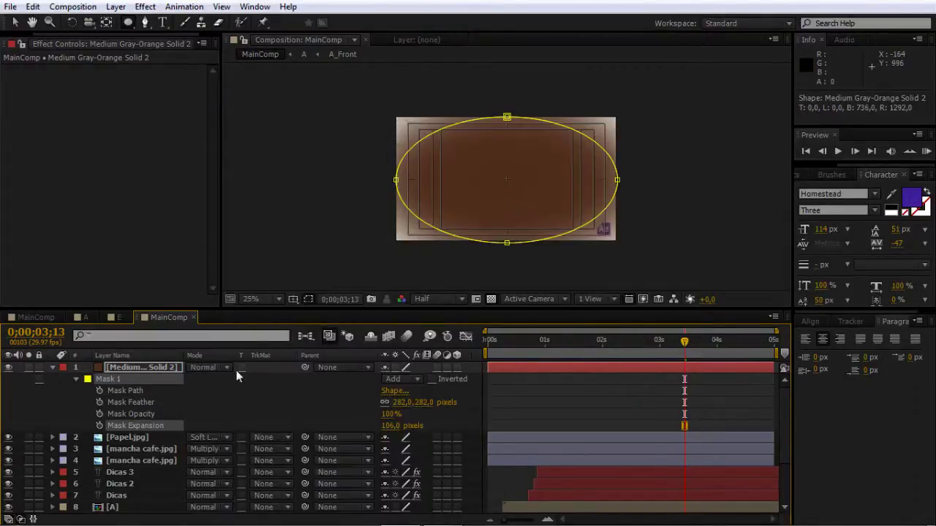
Switch the brown solid's mask to Subtract, with a feather of 393 pixels and an expansion of 229 pixels
{"action": "left_click", "coordinate": [410, 380]}
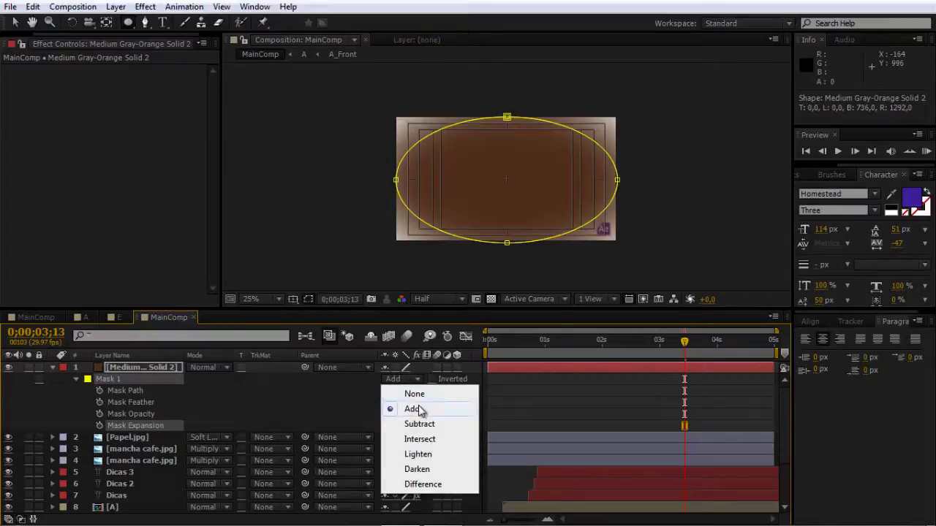
{"action": "left_click", "coordinate": [415, 424]}
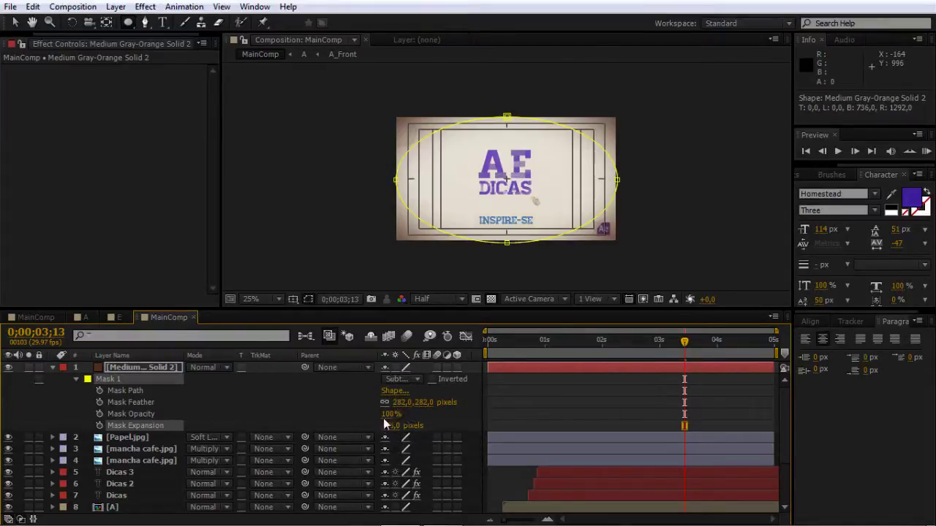
{"action": "left_click_drag", "start_coordinate": [387, 425], "coordinate": [444, 417]}
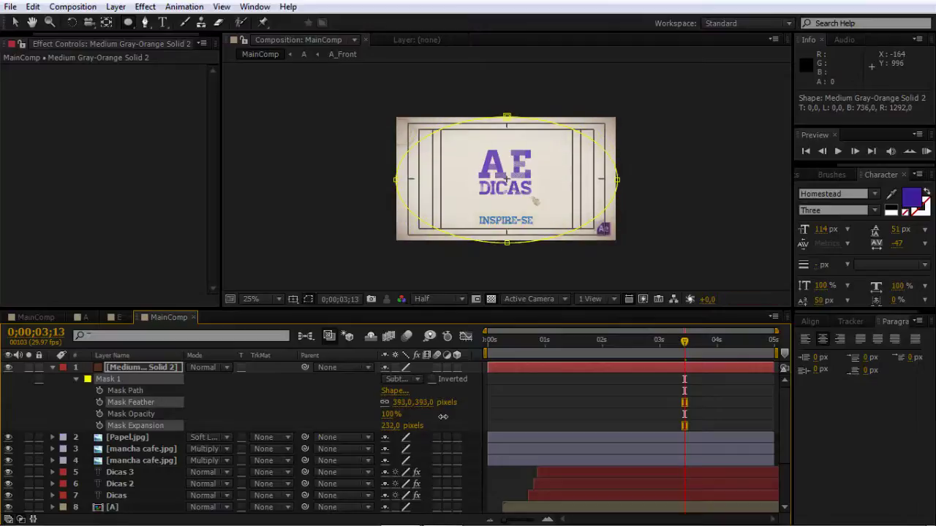
{"action": "key", "text": "z"}
{"action": "left_click", "coordinate": [512, 196]}
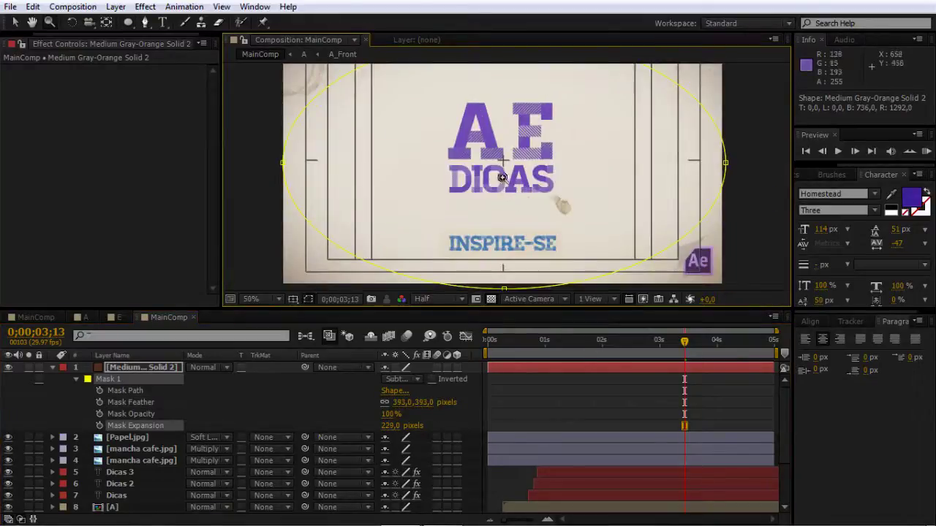
{"action": "left_click", "coordinate": [445, 169], "text": "alt"}
{"action": "key", "text": "v"}
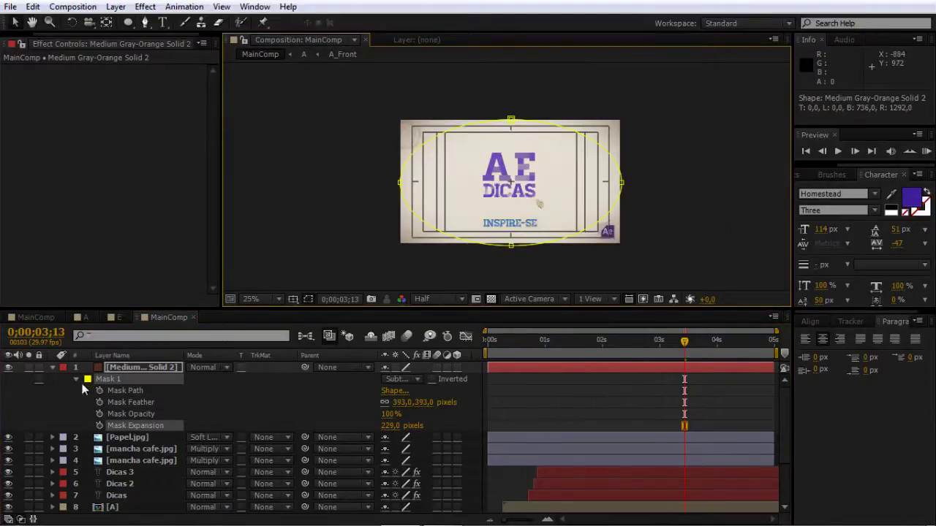
Set the brown vignette solid's blending mode to Overlay and collapse its properties
{"action": "left_click", "coordinate": [172, 370]}
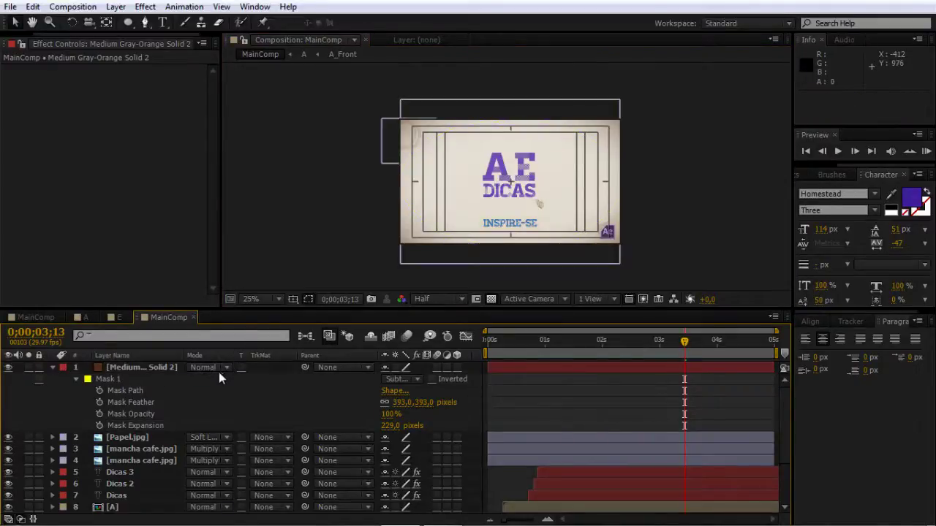
{"action": "left_click", "coordinate": [218, 371]}
{"action": "left_click", "coordinate": [245, 266]}
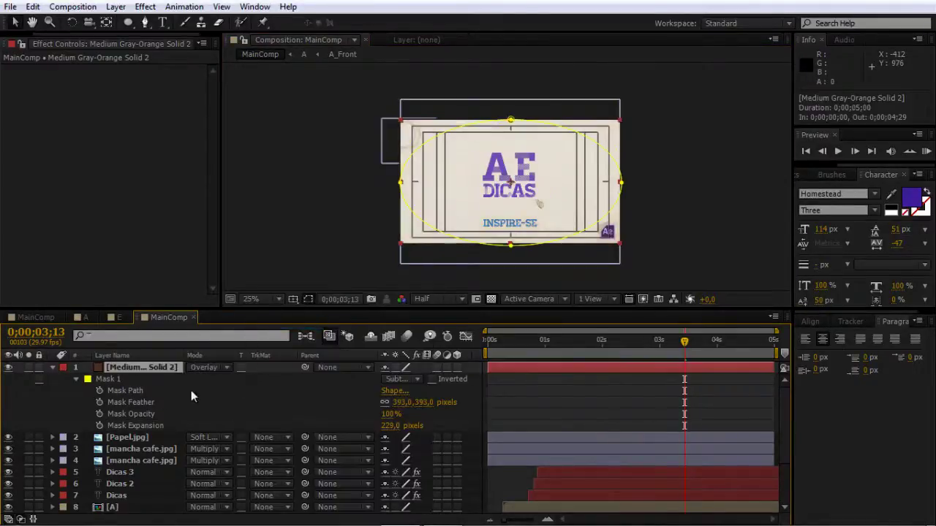
{"action": "left_click", "coordinate": [65, 387]}
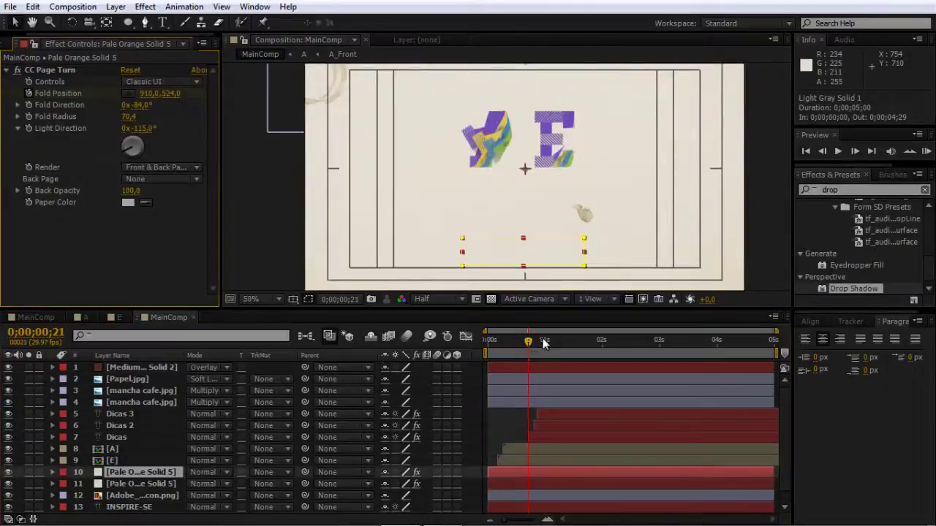
At 0;00;02;18, apply a Drop Shadow with a softness of 15 to the full-frame Pale Orange solid on layer 11
{"action": "left_click_drag", "start_coordinate": [544, 344], "coordinate": [638, 350]}
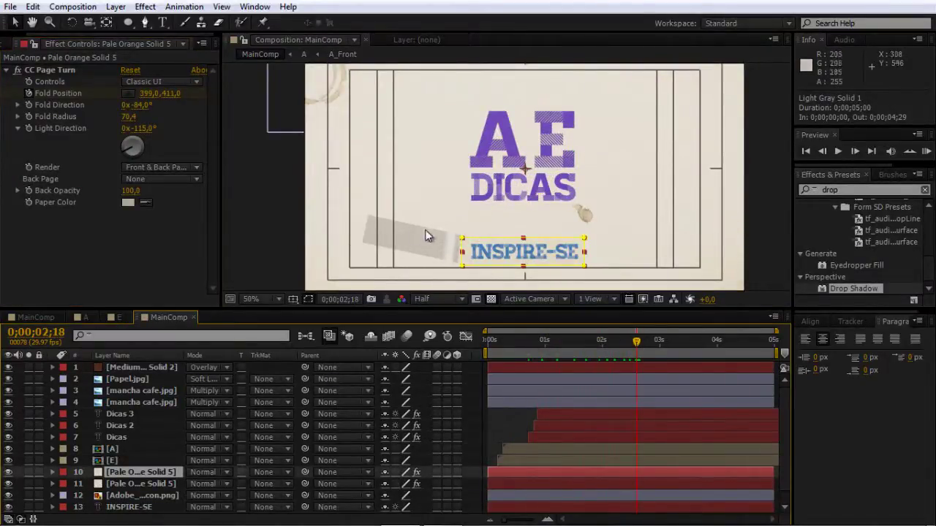
{"action": "left_click", "coordinate": [174, 484]}
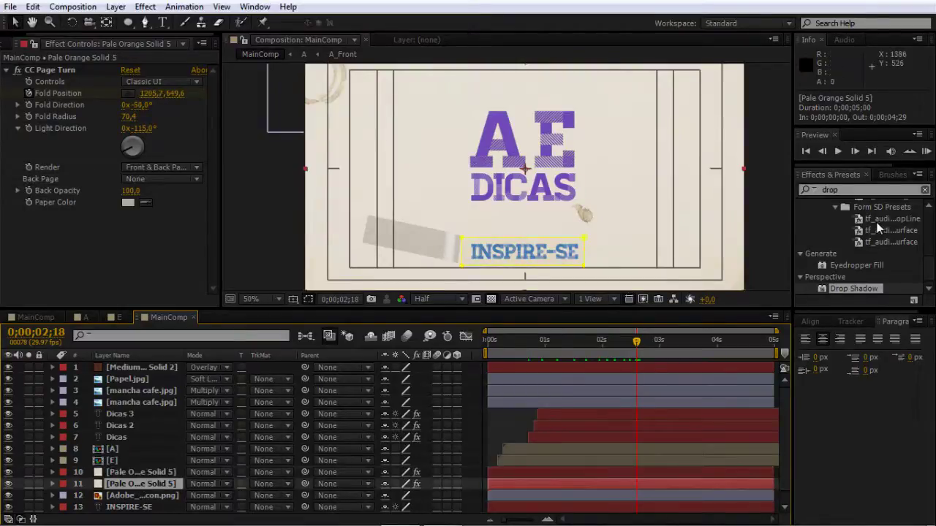
{"action": "left_click", "coordinate": [850, 191]}
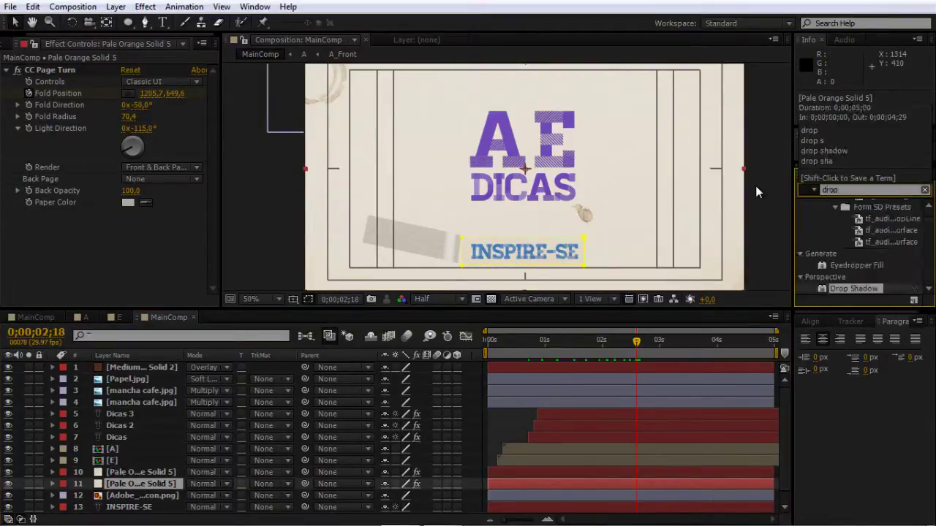
{"action": "double_click", "coordinate": [821, 287]}
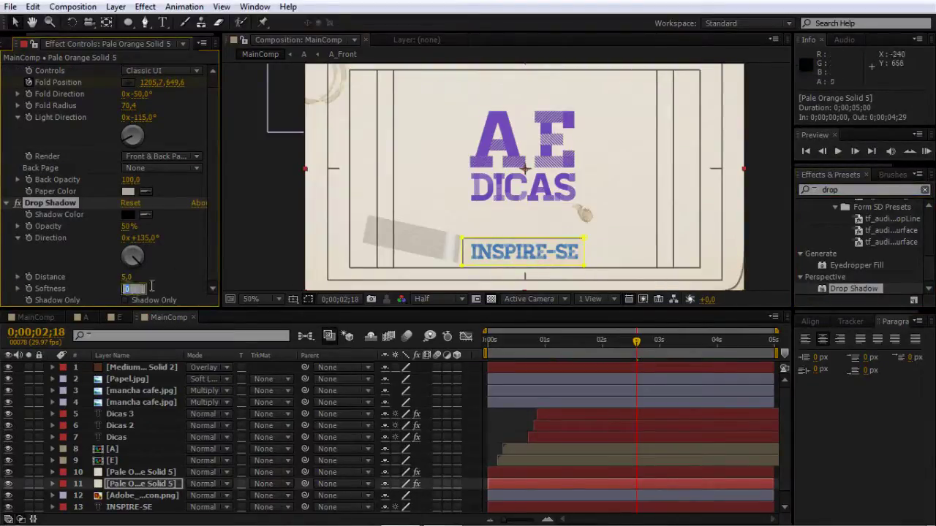
{"action": "left_click", "coordinate": [127, 289]}
{"action": "type", "text": "15"}
{"action": "key", "text": "Return"}
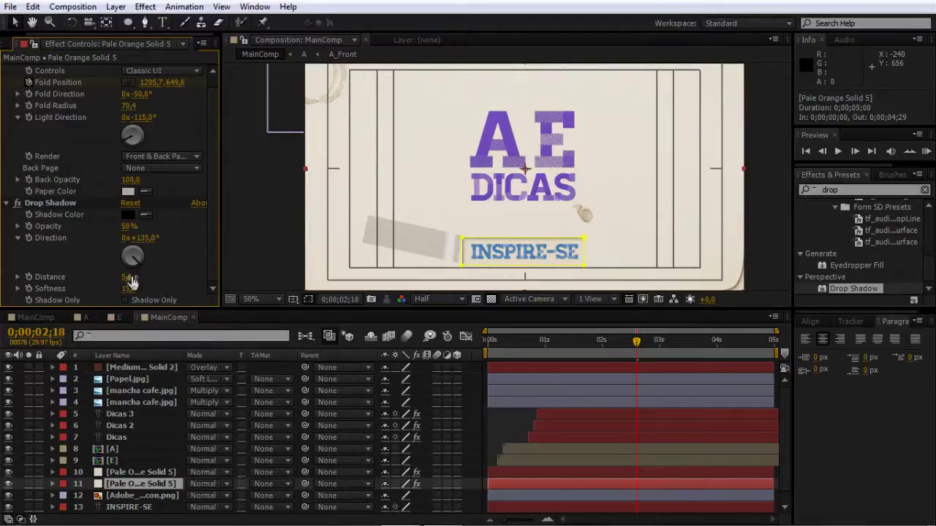
Set the full-frame paper solid's shadow distance to 8 and check the INSPIRE-SE page turn, stopping at 0;00;02;13
{"action": "left_click", "coordinate": [128, 279]}
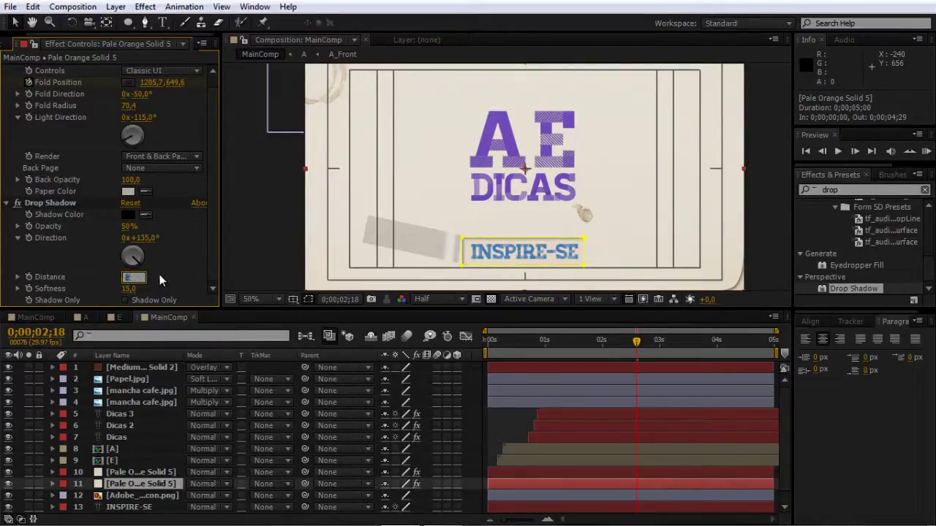
{"action": "type", "text": "8"}
{"action": "key", "text": "Return"}
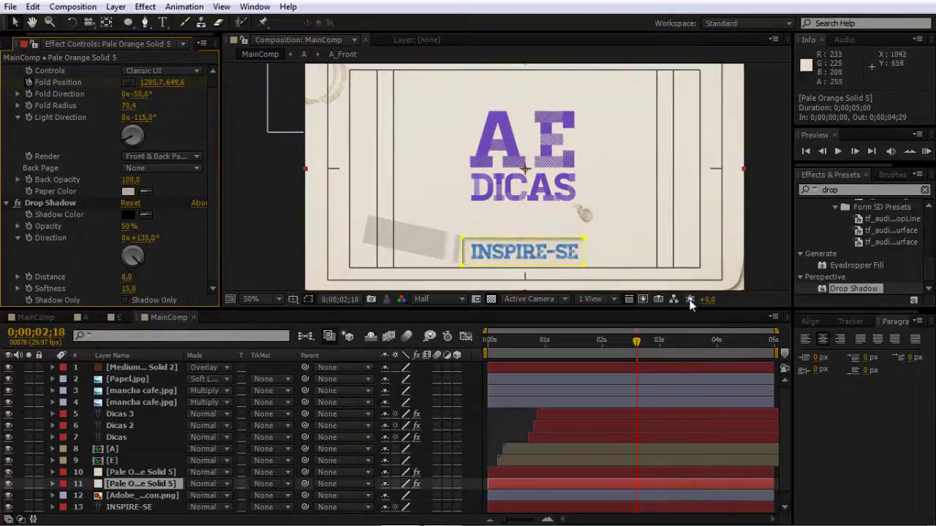
{"action": "left_click", "coordinate": [653, 352]}
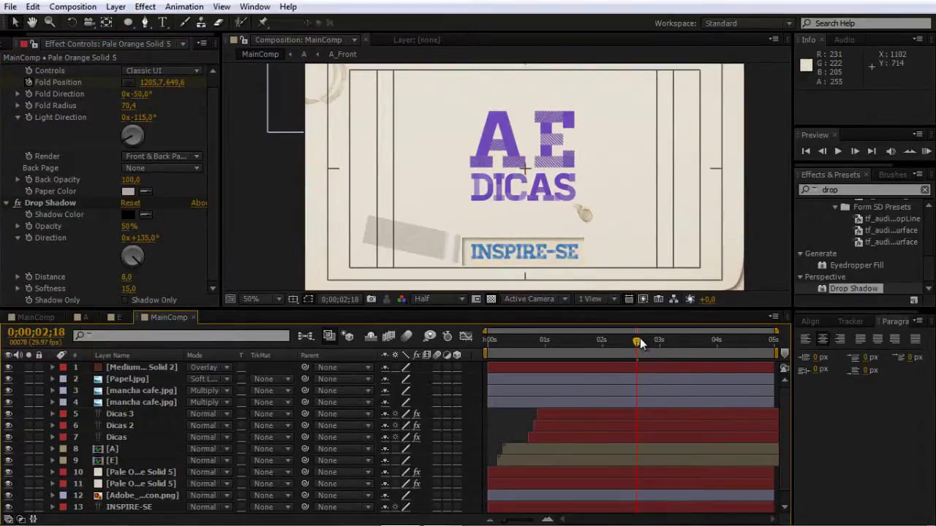
{"action": "left_click", "coordinate": [640, 337]}
{"action": "left_click_drag", "start_coordinate": [658, 340], "coordinate": [626, 349]}
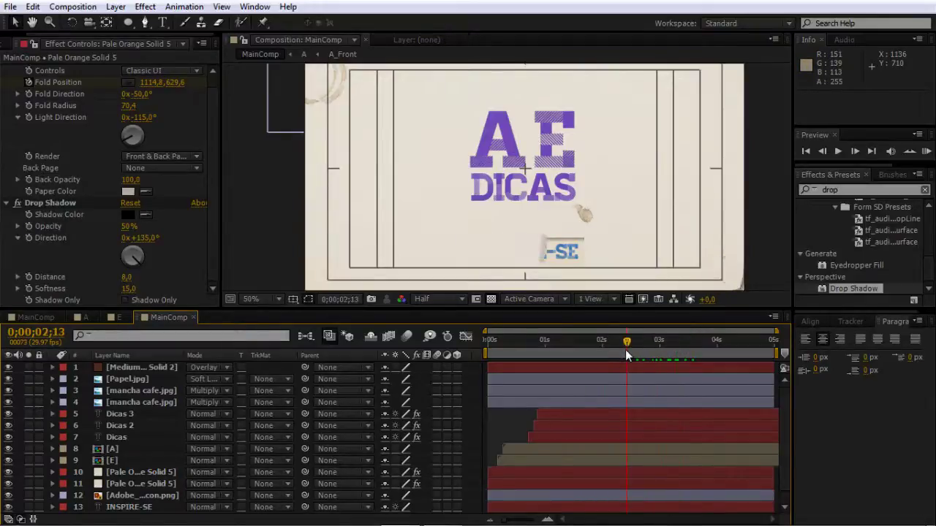
Apply a Drop Shadow to the A layer with softness 10, distance 5 and 35% opacity
{"action": "left_click", "coordinate": [572, 446]}
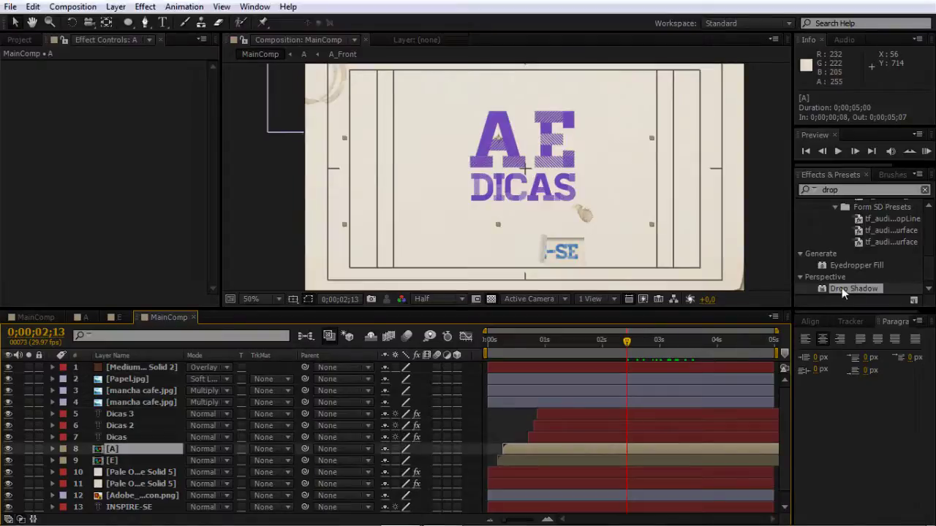
{"action": "left_click_drag", "start_coordinate": [848, 288], "coordinate": [572, 432]}
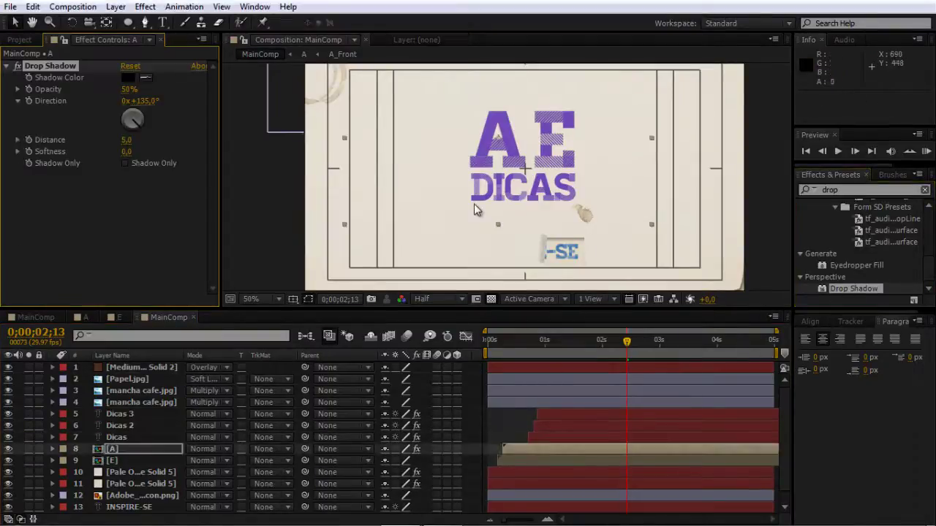
{"action": "left_click", "coordinate": [128, 151]}
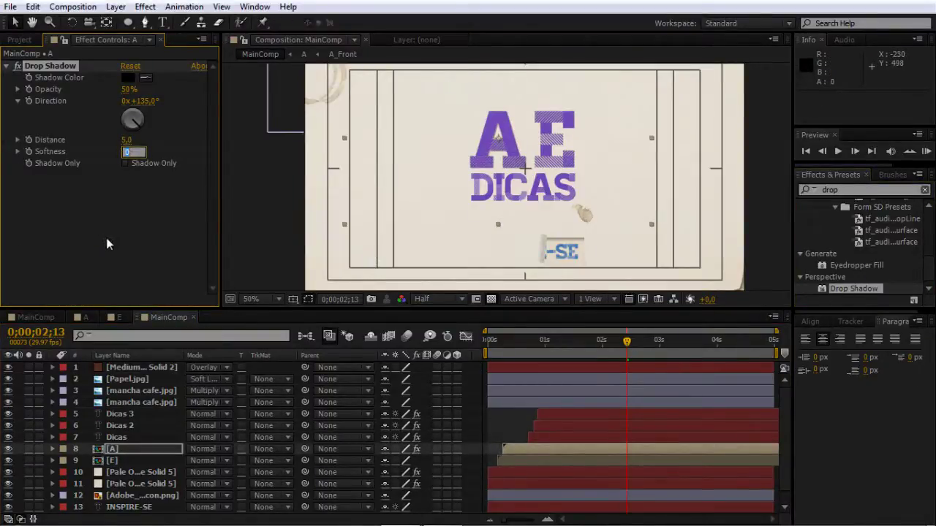
{"action": "type", "text": "10"}
{"action": "left_click", "coordinate": [129, 140]}
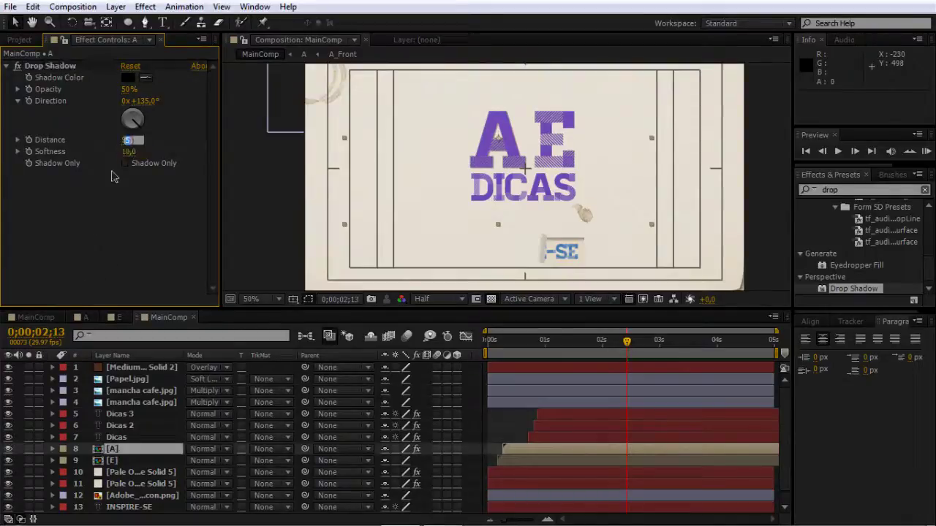
{"action": "key", "text": "Return"}
{"action": "left_click", "coordinate": [124, 91]}
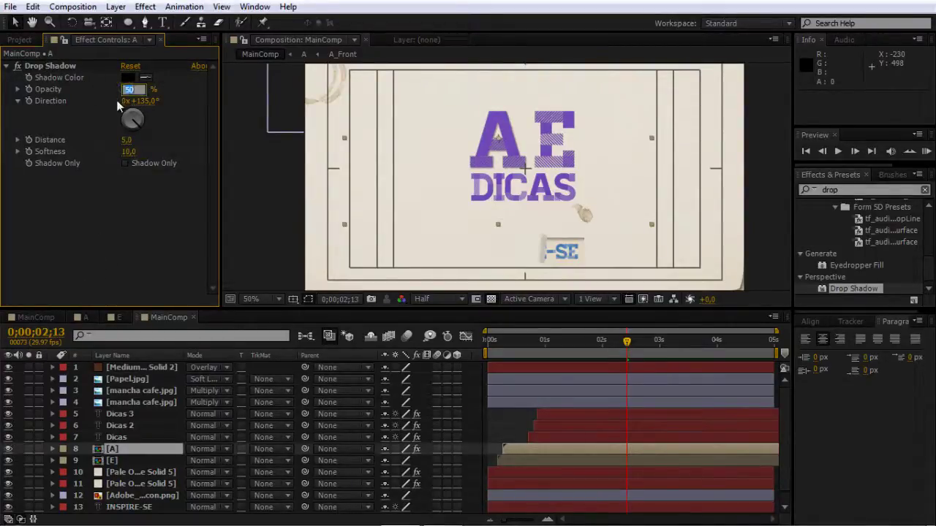
{"action": "type", "text": "35"}
{"action": "key", "text": "Return"}
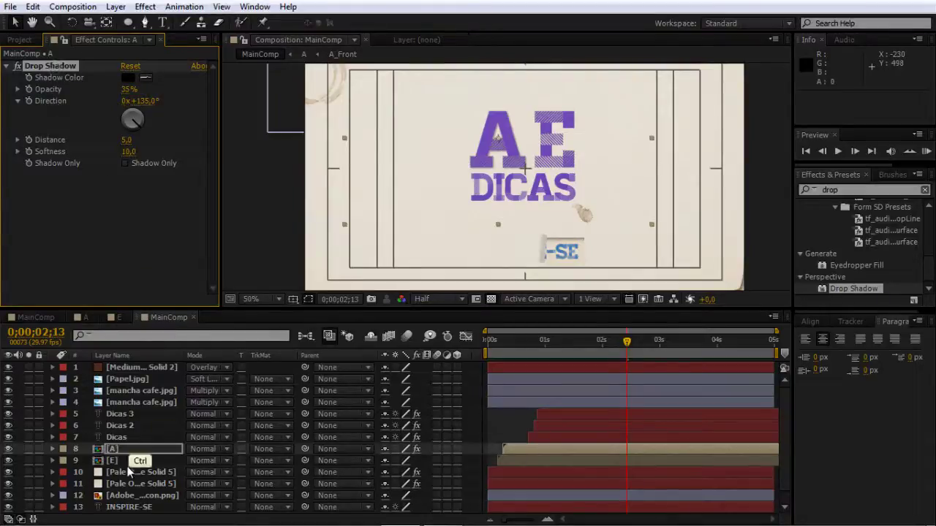
Copy the A layer's drop shadow onto the E, Dicas, Dicas 2 and Dicas 3 layers
{"action": "left_click", "coordinate": [121, 461]}
{"action": "key", "text": "ctrl+v"}
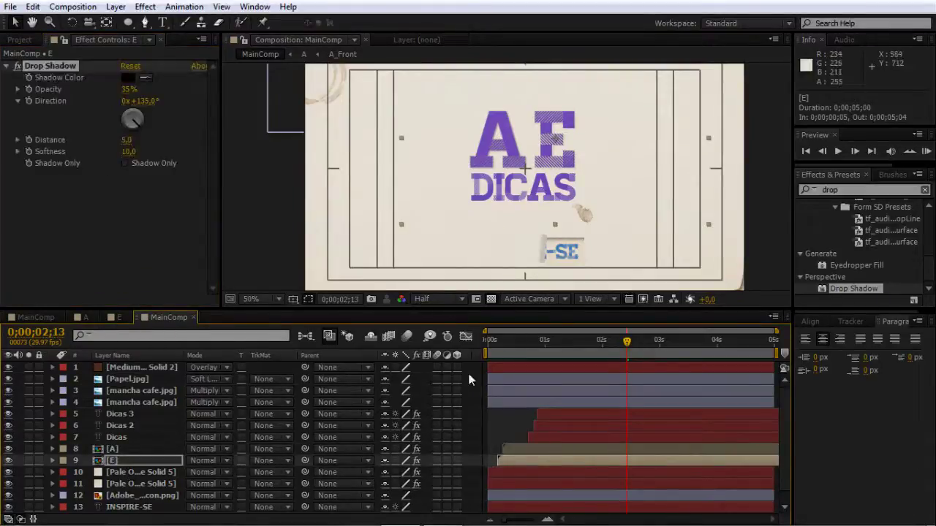
{"action": "left_click", "coordinate": [123, 437]}
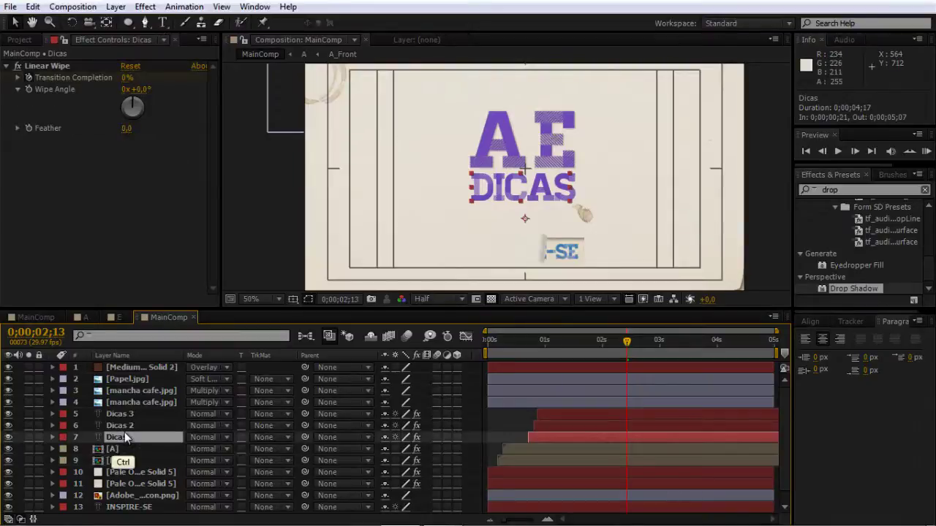
{"action": "key", "text": "ctrl+v"}
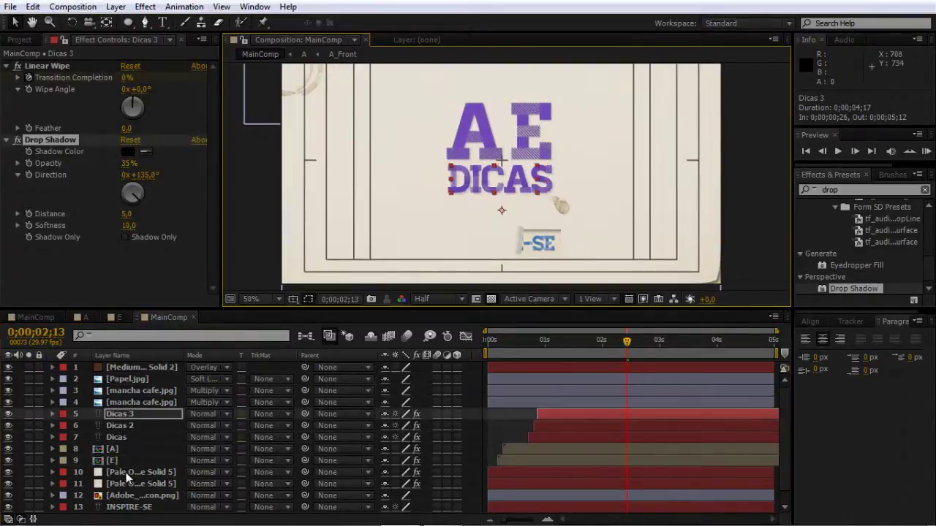
Add Roughen Edges to the full-frame Pale Orange solid and place it between CC Page Turn and Drop Shadow
{"action": "left_click", "coordinate": [126, 472]}
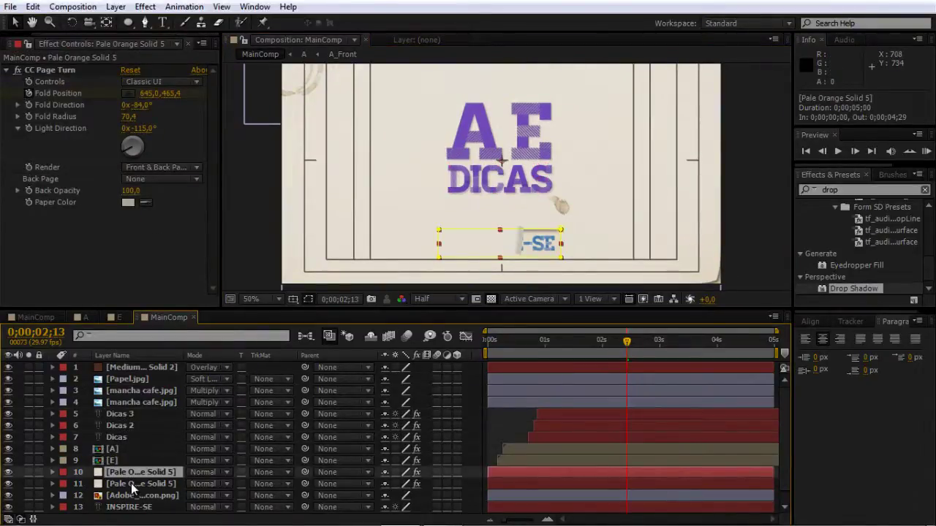
{"action": "left_click", "coordinate": [131, 484]}
{"action": "key", "text": "ctrl+v"}
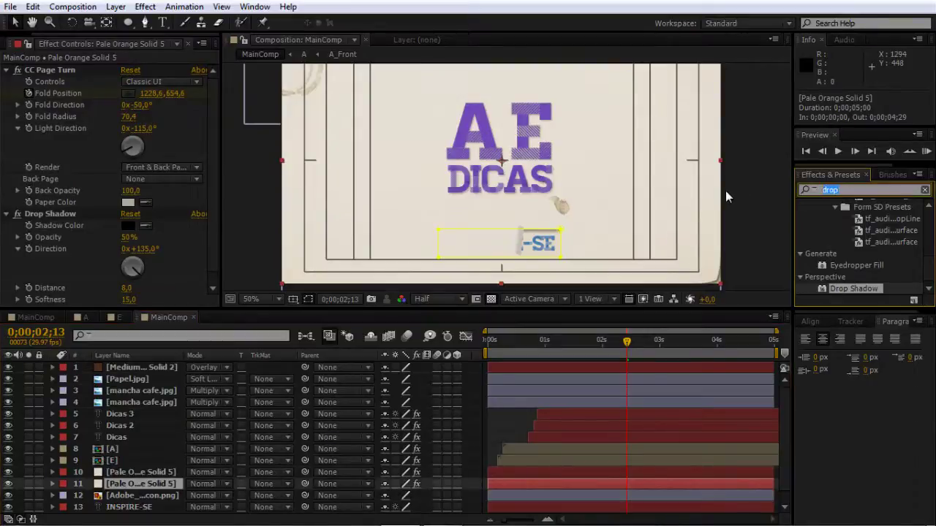
{"action": "type", "text": "roughen"}
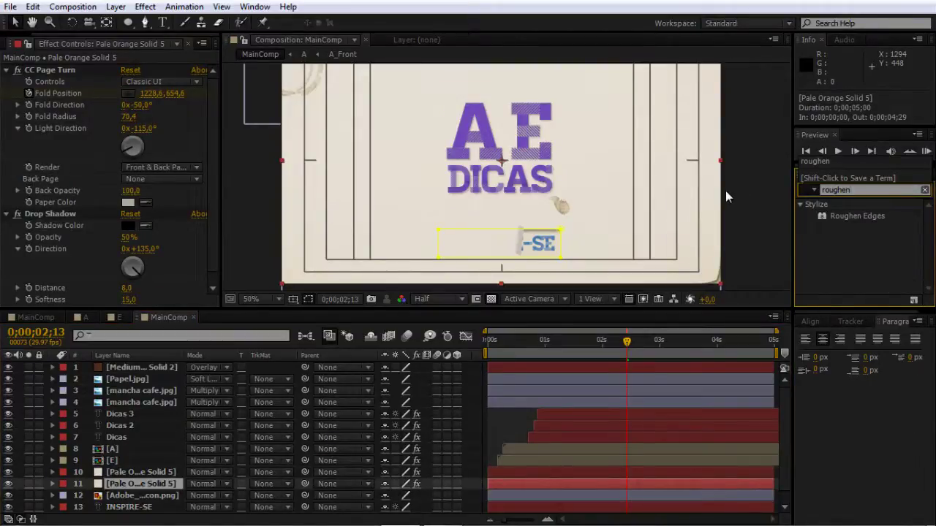
{"action": "left_click", "coordinate": [848, 216]}
{"action": "scroll", "coordinate": [570, 289], "scroll_direction": "up", "scroll_amount": 2}
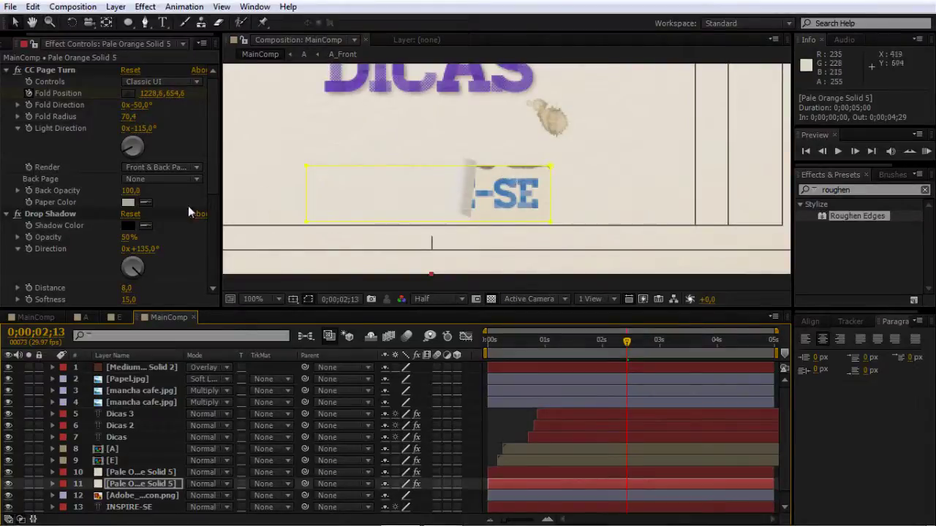
{"action": "left_click", "coordinate": [7, 70]}
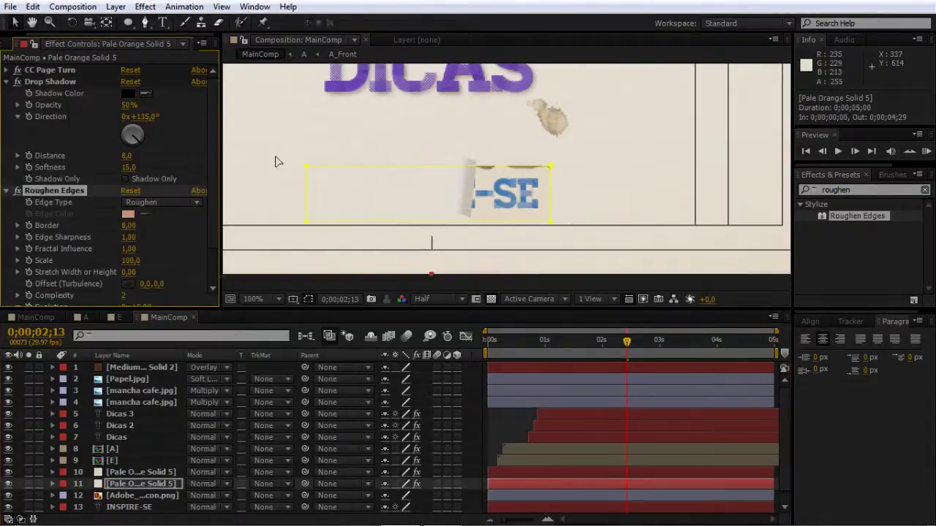
{"action": "left_click_drag", "start_coordinate": [37, 185], "coordinate": [61, 76]}
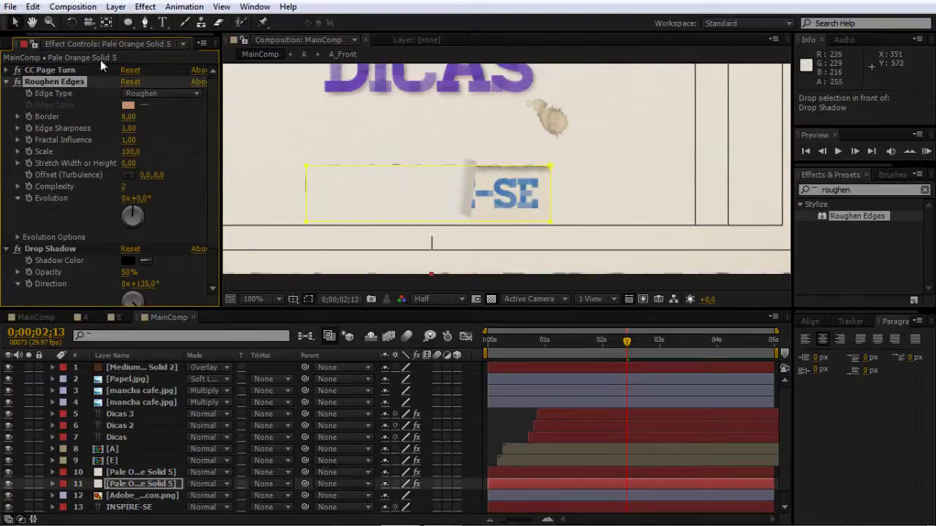
Set the Roughen Edges effect's edge sharpness to 0,59 and its fractal influence to 0,50
{"action": "left_click", "coordinate": [130, 129]}
{"action": "type", "text": "0,67"}
{"action": "key", "text": "Return"}
{"action": "left_click_drag", "start_coordinate": [131, 147], "coordinate": [121, 146]}
{"action": "mouse_move", "coordinate": [96, 153]}
{"action": "left_mouse_down"}
{"action": "mouse_move", "coordinate": [87, 157]}
{"action": "mouse_move", "coordinate": [101, 151]}
{"action": "left_mouse_up"}
Copy Roughen Edges onto the small Pale Orange strip covering INSPIRE-SE and check its edges at 0;00;01;01
{"action": "left_click", "coordinate": [123, 468]}
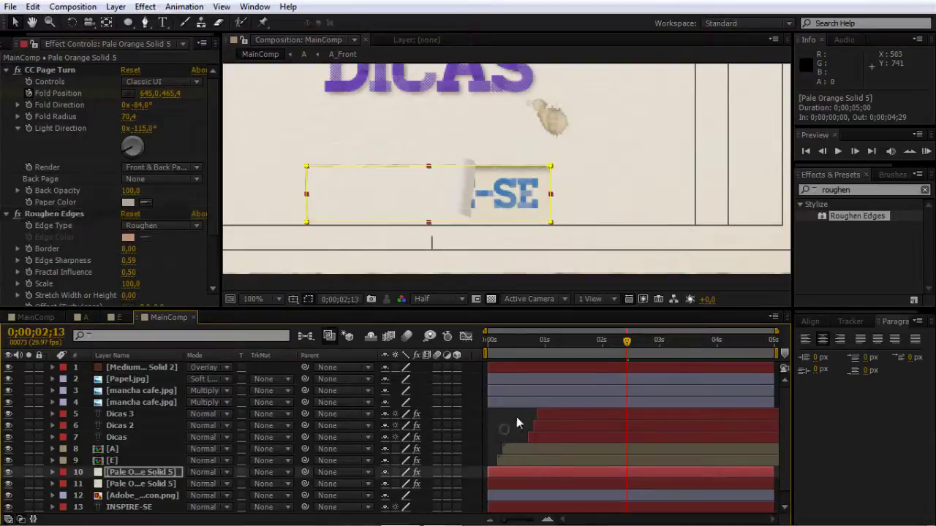
{"action": "left_click", "coordinate": [516, 417]}
{"action": "left_click", "coordinate": [547, 354]}
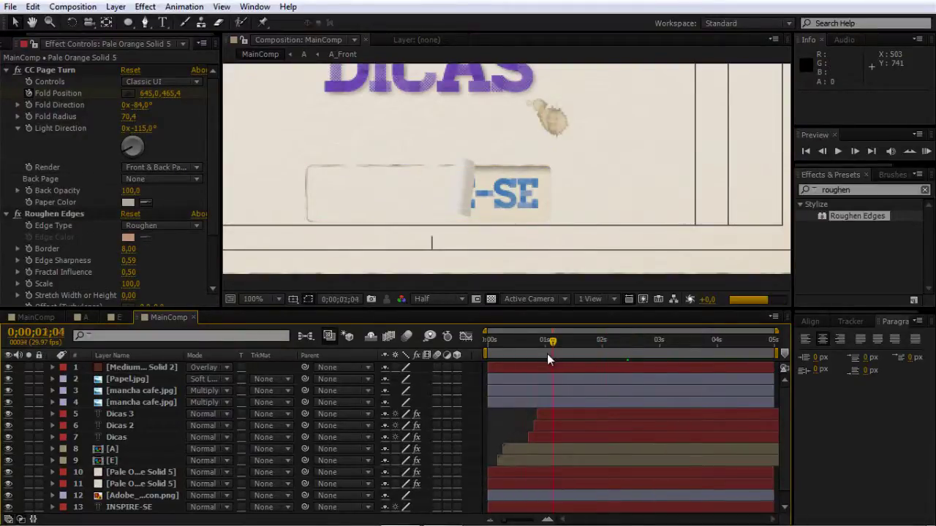
{"action": "left_click_drag", "start_coordinate": [460, 159], "coordinate": [431, 189]}
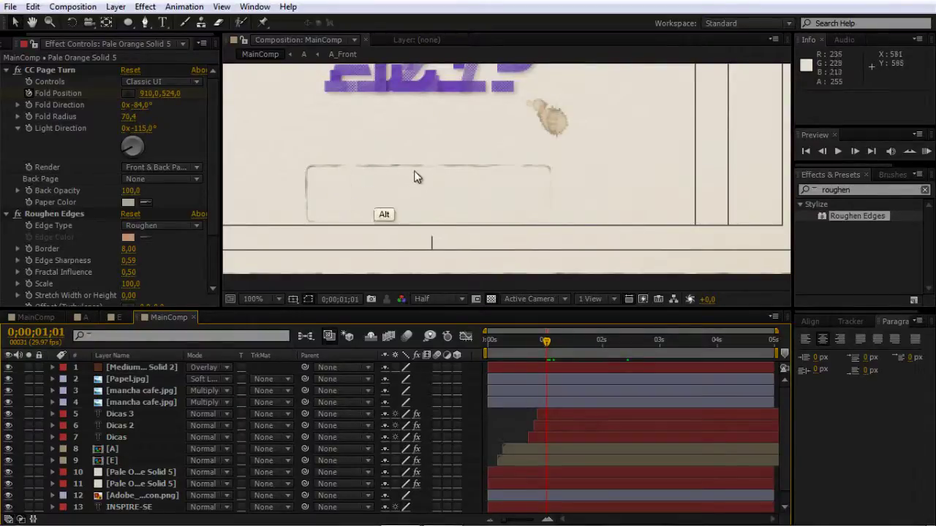
Move the Papel.jpg layer above the Medium solid so the paper texture becomes the topmost layer
{"action": "left_click", "coordinate": [477, 189], "text": "alt"}
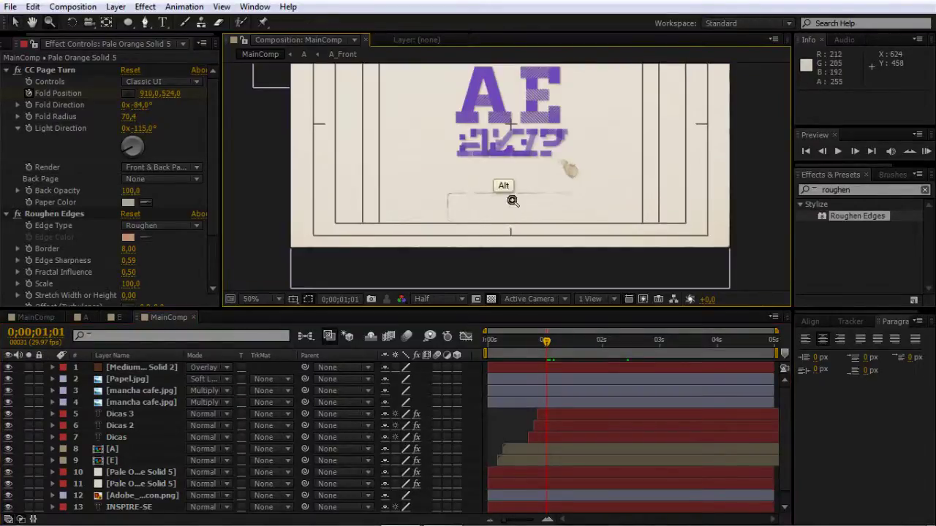
{"action": "key", "text": "v"}
{"action": "left_click", "coordinate": [503, 416]}
{"action": "left_click_drag", "start_coordinate": [129, 375], "coordinate": [131, 364]}
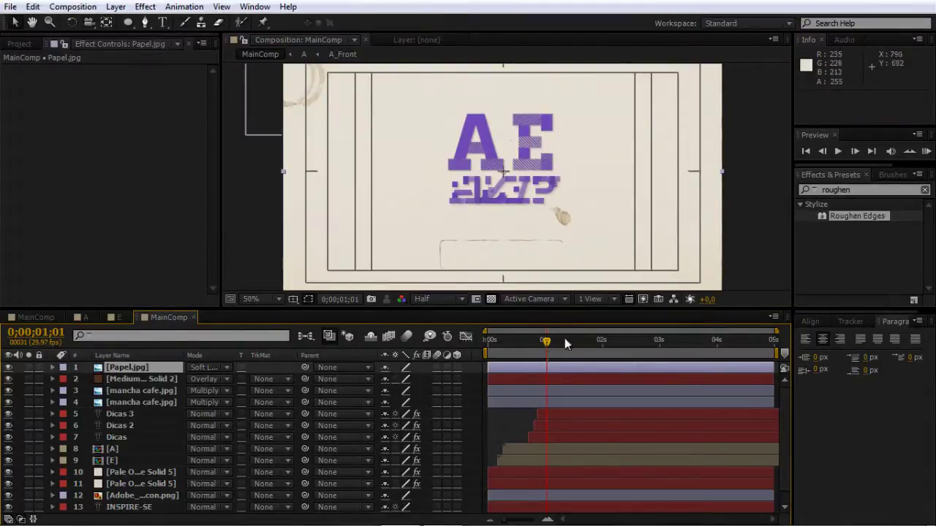
Add a new adjustment layer above Papel.jpg at 0;00;01;14 and apply the Curves effect to it
{"action": "left_click_drag", "start_coordinate": [565, 338], "coordinate": [572, 340]}
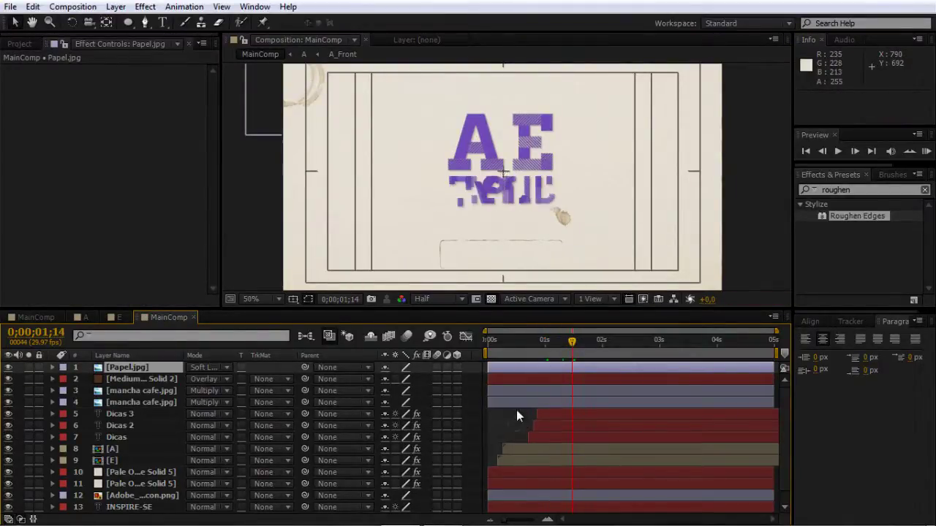
{"action": "key", "text": "ctrl+alt+y"}
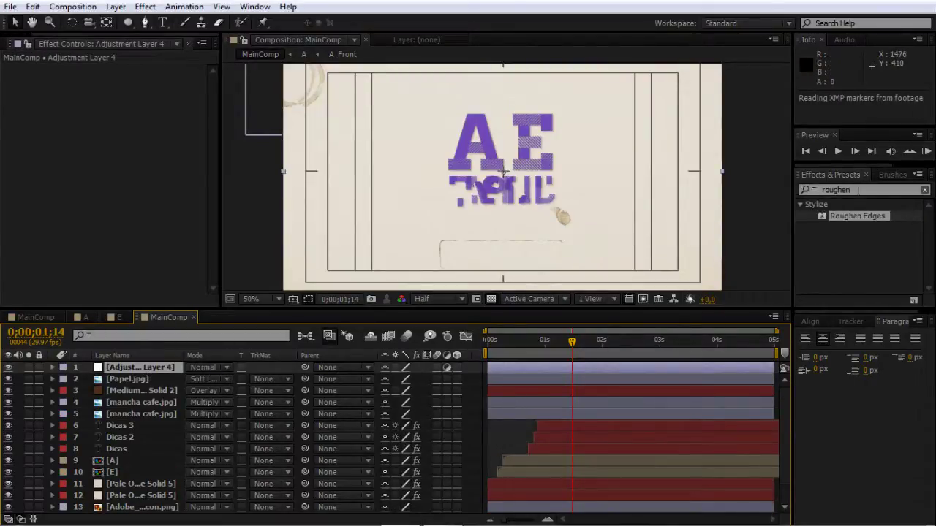
{"action": "double_click", "coordinate": [841, 189]}
{"action": "type", "text": "curves"}
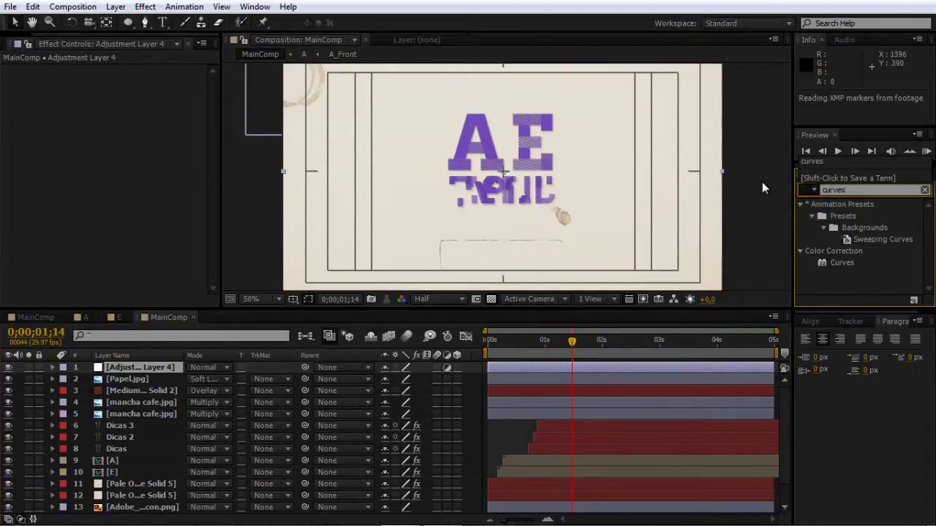
{"action": "double_click", "coordinate": [842, 263]}
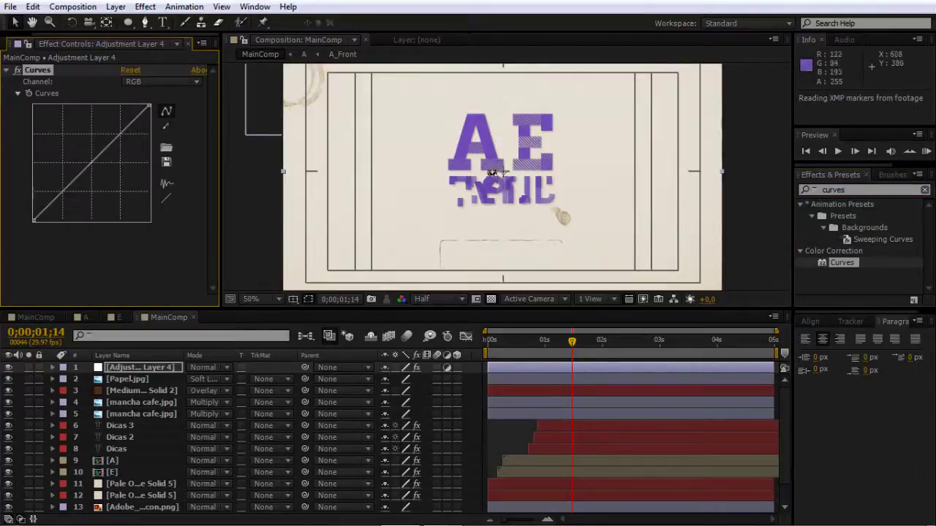
Shape the RGB curve into a gentle S, moving the black point inward and lowering the white point slightly
{"action": "left_click", "coordinate": [156, 81]}
{"action": "left_click", "coordinate": [154, 94]}
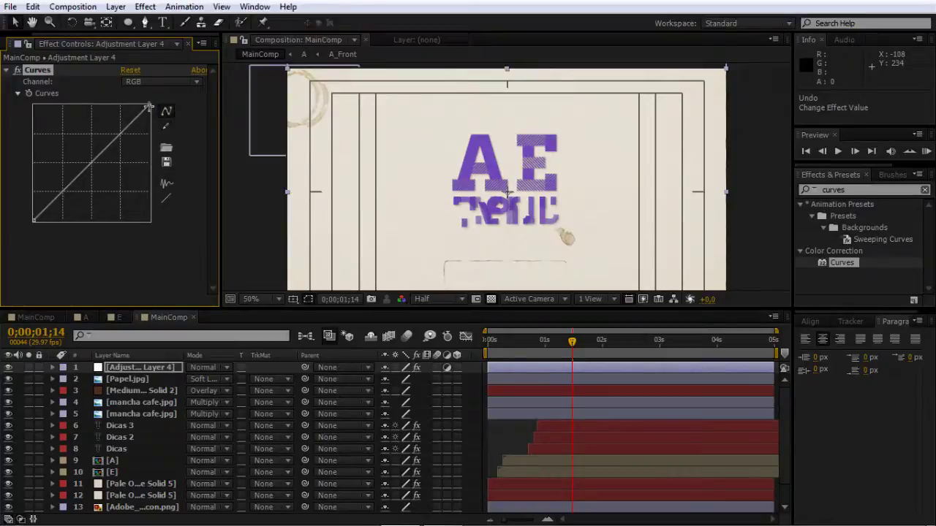
{"action": "left_click_drag", "start_coordinate": [150, 107], "coordinate": [155, 109]}
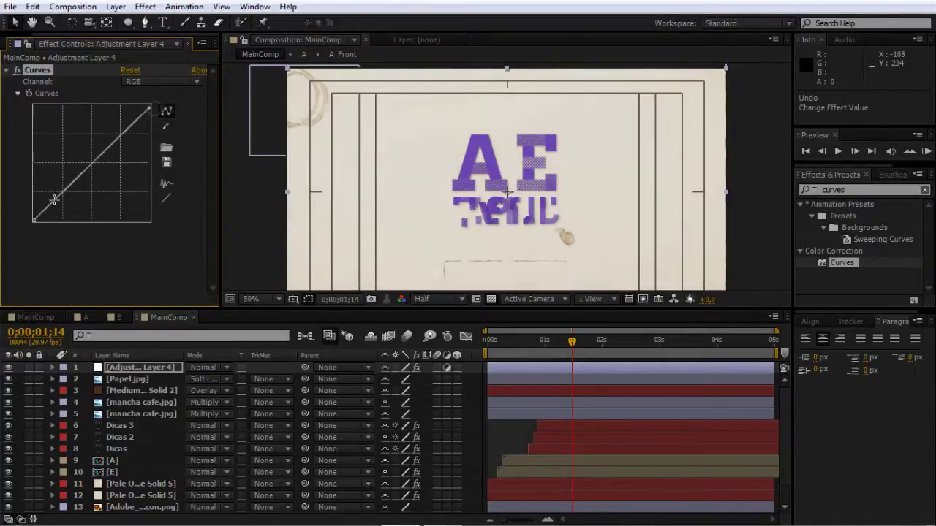
{"action": "left_click_drag", "start_coordinate": [34, 220], "coordinate": [44, 225]}
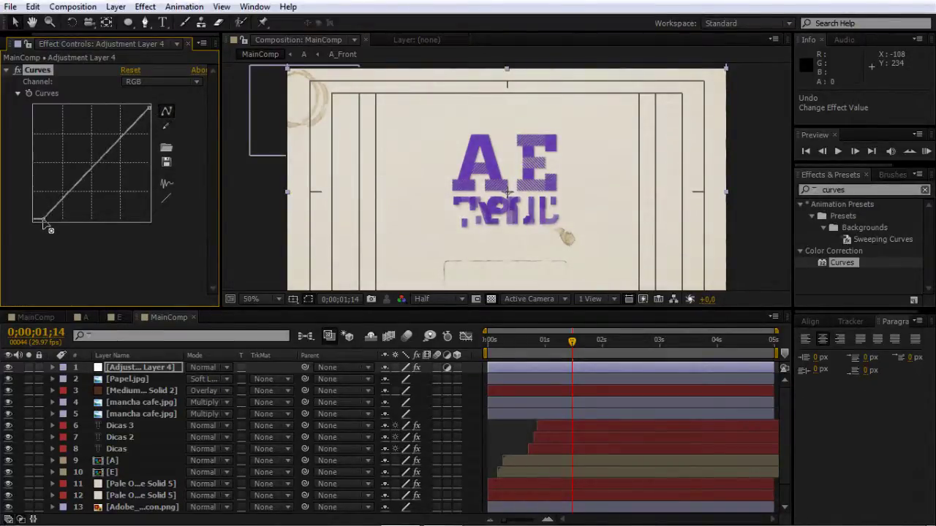
{"action": "left_click", "coordinate": [104, 154]}
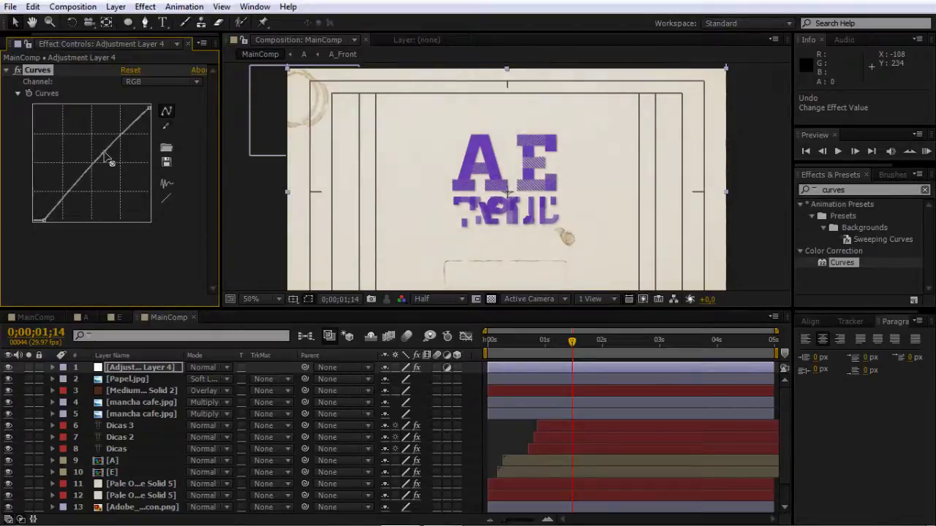
{"action": "left_click_drag", "start_coordinate": [81, 181], "coordinate": [78, 187]}
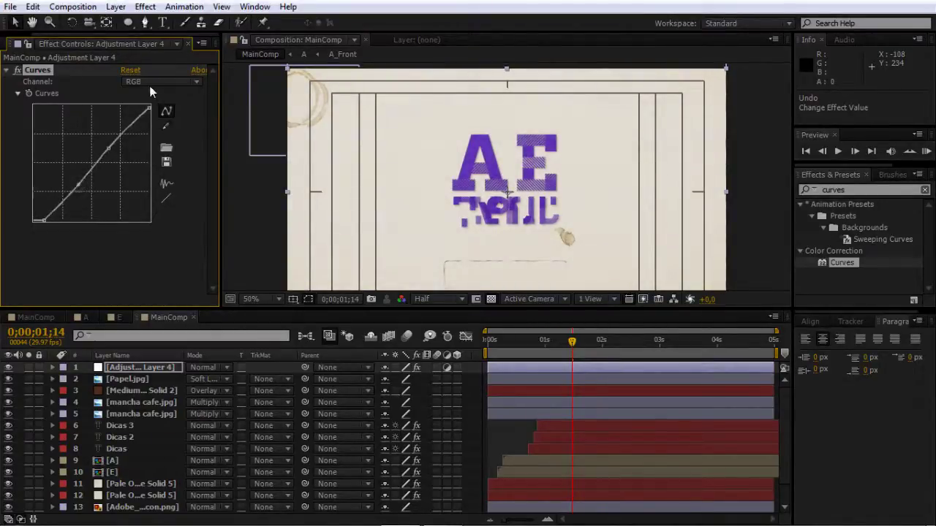
Give the Red curve a slight S-shape, raise the Blue curve's black point and lower its white point, checking the tint at 0;00;02;29
{"action": "left_click", "coordinate": [150, 81]}
{"action": "left_click", "coordinate": [143, 107]}
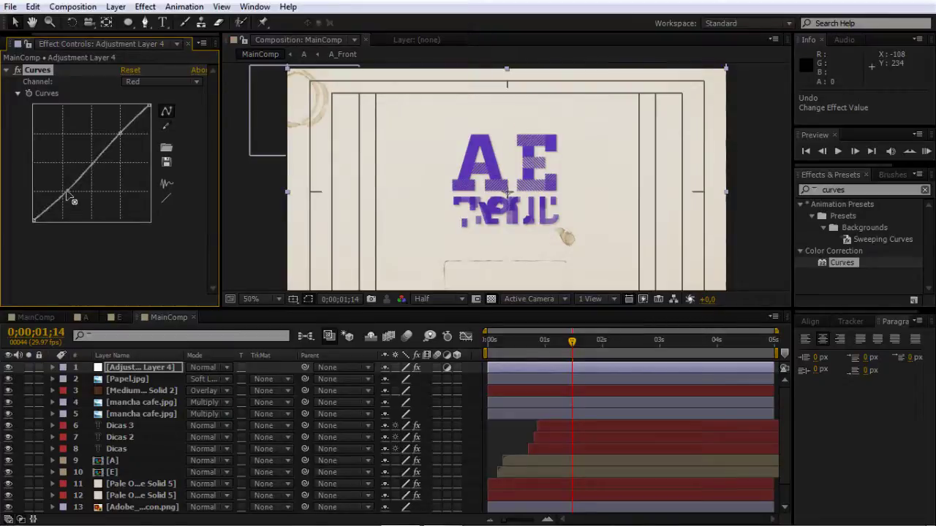
{"action": "left_click", "coordinate": [144, 83]}
{"action": "left_click", "coordinate": [154, 136]}
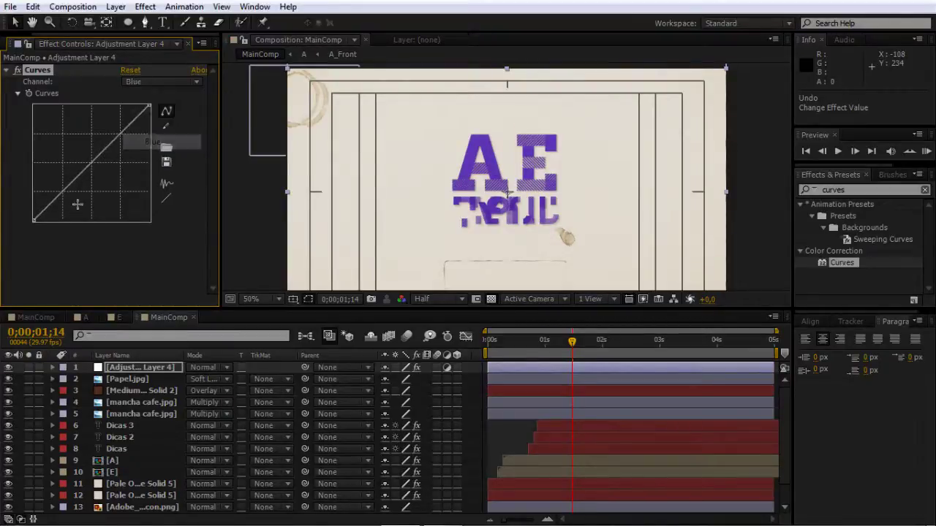
{"action": "mouse_move", "coordinate": [34, 219]}
{"action": "left_mouse_down"}
{"action": "mouse_move", "coordinate": [30, 147]}
{"action": "mouse_move", "coordinate": [28, 219]}
{"action": "left_mouse_up"}
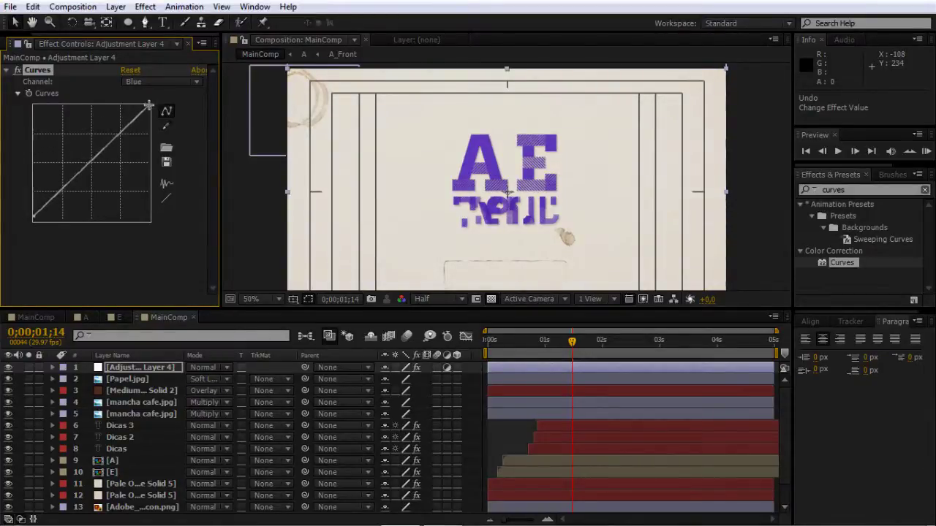
{"action": "left_click_drag", "start_coordinate": [147, 107], "coordinate": [164, 124]}
{"action": "left_click_drag", "start_coordinate": [650, 340], "coordinate": [658, 342]}
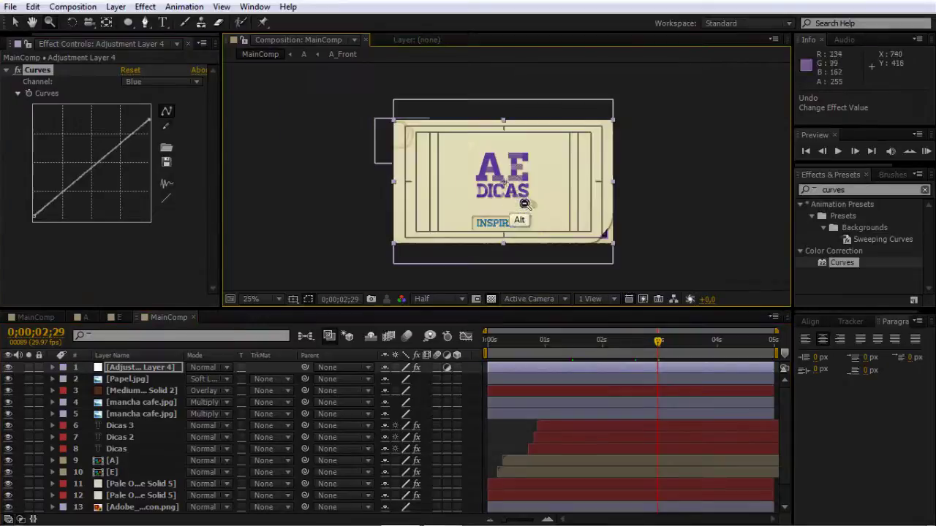
{"action": "scroll", "coordinate": [514, 222], "scroll_direction": "down", "scroll_amount": 3}
{"action": "scroll", "coordinate": [514, 221], "scroll_direction": "up", "scroll_amount": 3}
{"action": "scroll", "coordinate": [511, 219], "scroll_direction": "up", "scroll_amount": 2}
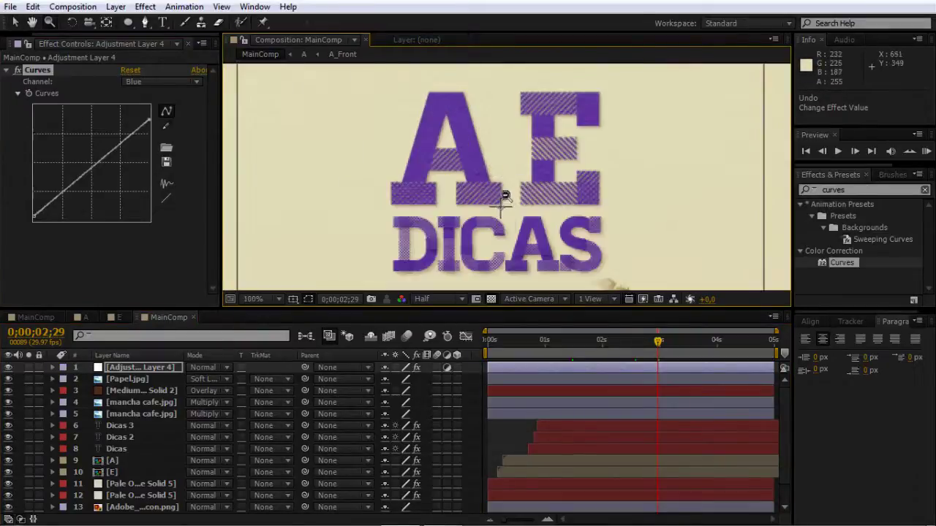
{"action": "scroll", "coordinate": [512, 219], "scroll_direction": "down", "scroll_amount": 2}
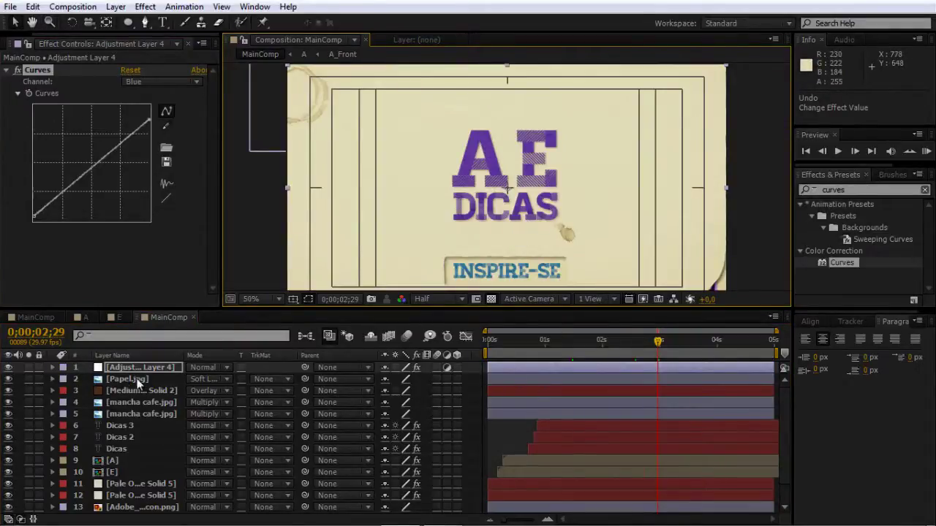
Add a second adjustment layer on top, apply Sharpen with an amount of 12, and inspect the lettering up close
{"action": "key", "text": "ctrl+alt+y"}
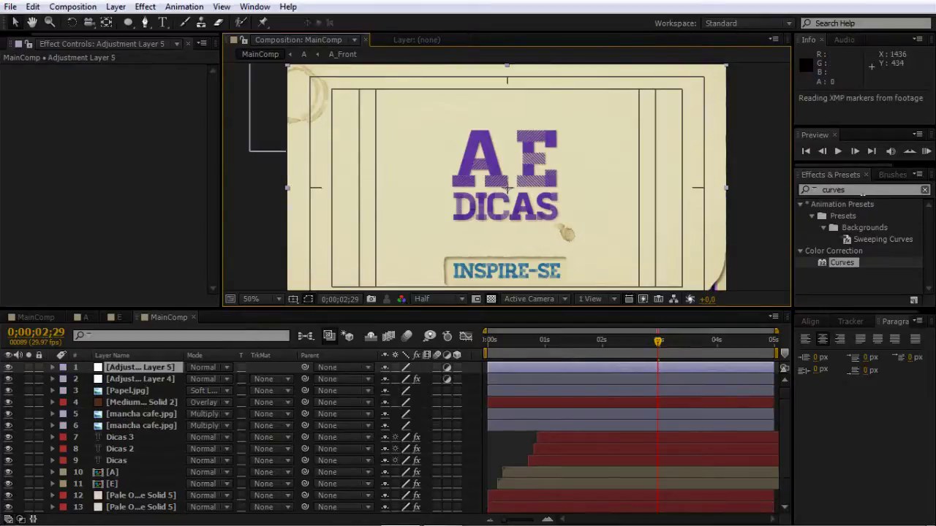
{"action": "left_click", "coordinate": [863, 190]}
{"action": "type", "text": "sharp"}
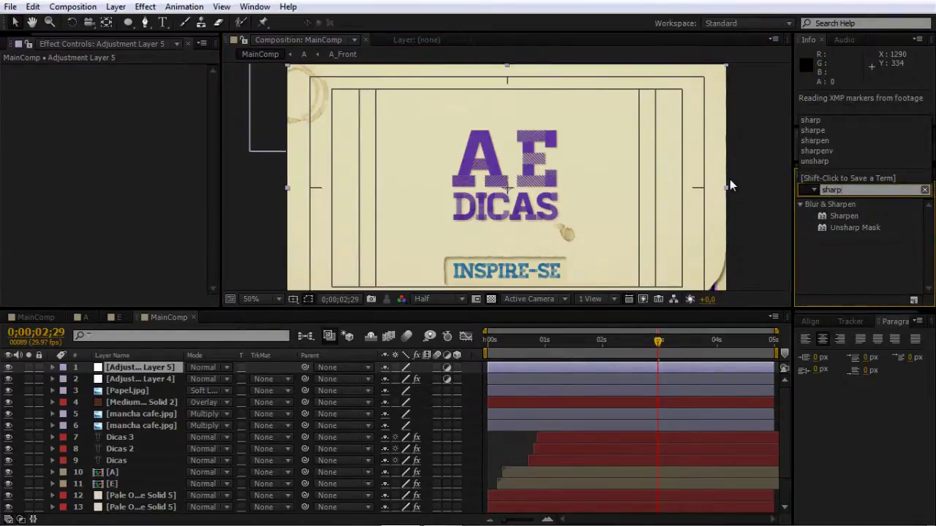
{"action": "double_click", "coordinate": [822, 215]}
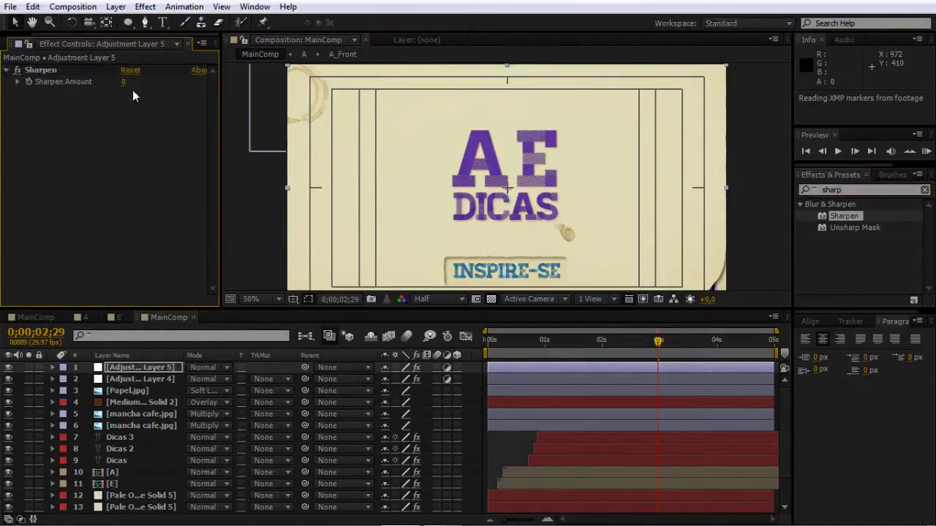
{"action": "type", "text": "12"}
{"action": "key", "text": "Return"}
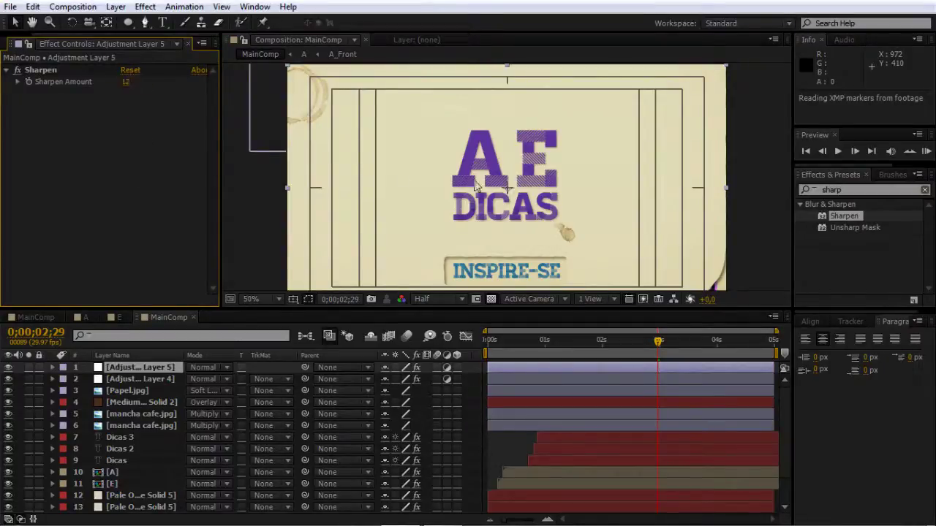
{"action": "key", "text": "z"}
{"action": "left_click", "coordinate": [509, 175]}
{"action": "left_click", "coordinate": [510, 173], "text": "alt"}
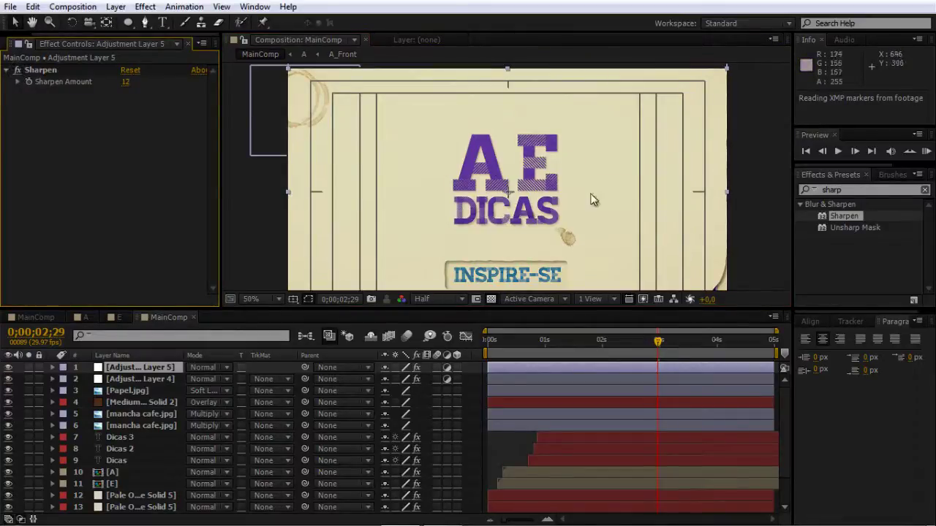
Add the Noise effect below Sharpen on the top adjustment layer and set its amount to 5%
{"action": "key", "text": "ctrl+5"}
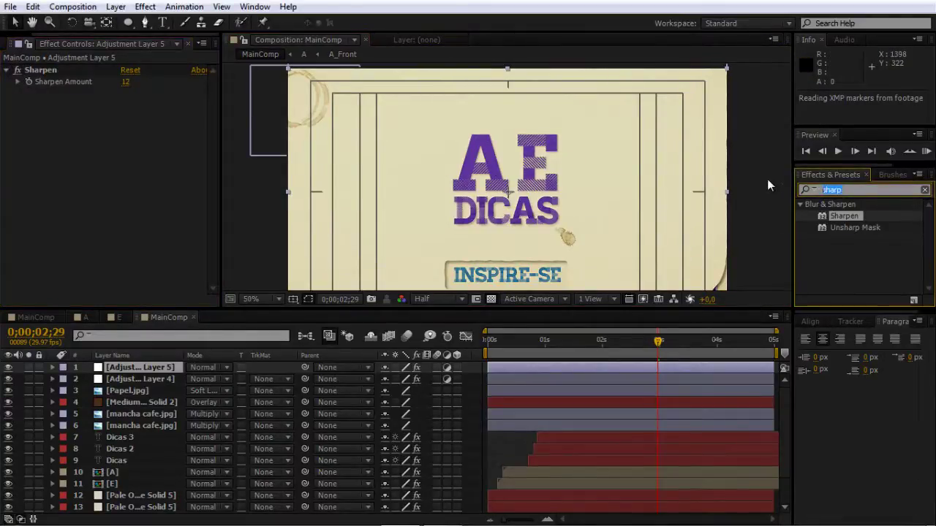
{"action": "type", "text": "noise"}
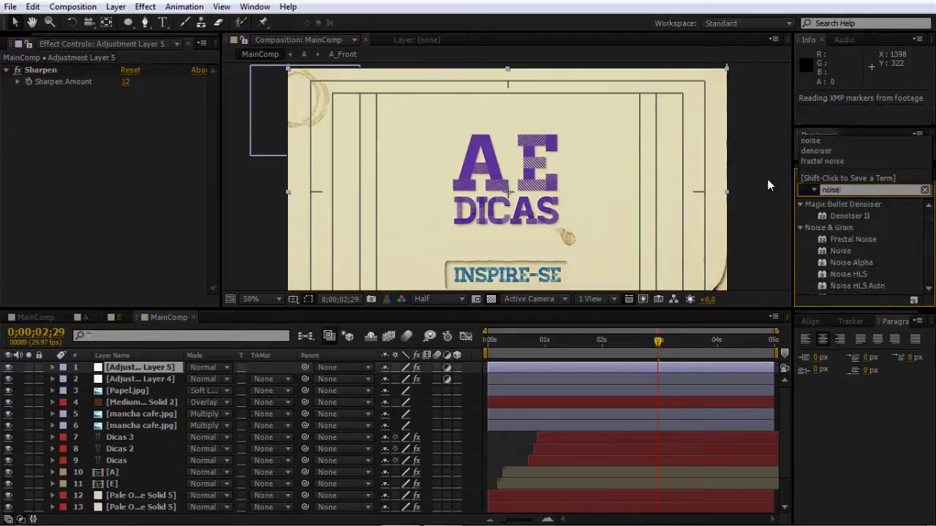
{"action": "left_click_drag", "start_coordinate": [837, 250], "coordinate": [411, 144]}
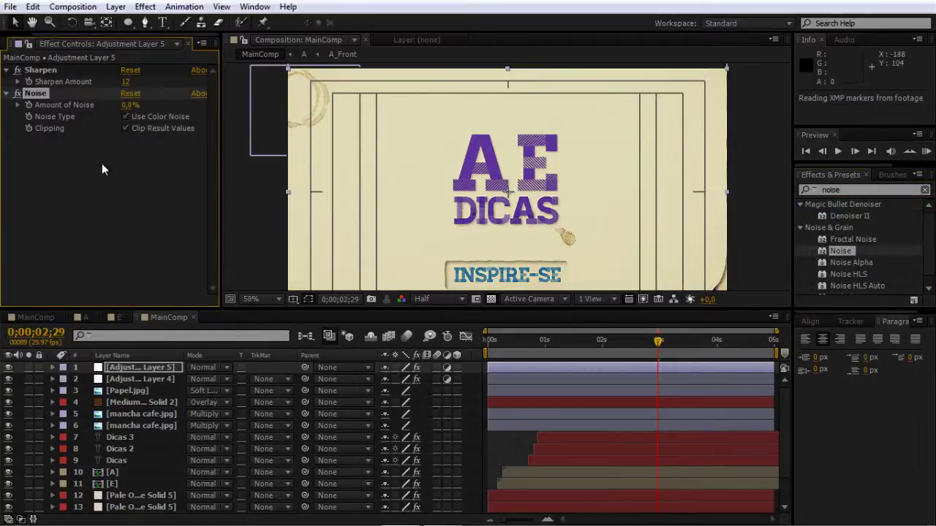
{"action": "left_click", "coordinate": [130, 104]}
{"action": "type", "text": "5"}
{"action": "key", "text": "Return"}
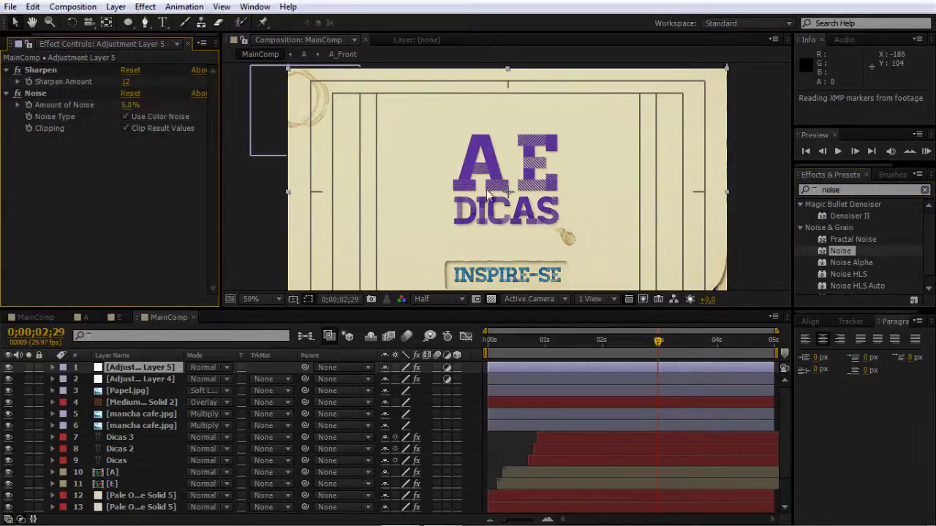
Set the composition preview resolution to Full to inspect the sharpened, noisy lettering
{"action": "scroll", "coordinate": [505, 201], "scroll_direction": "up", "scroll_amount": 2}
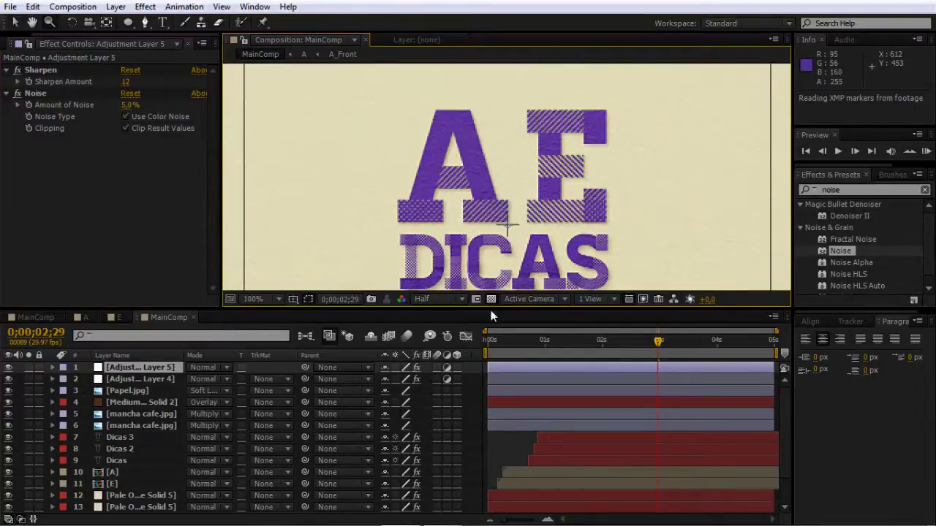
{"action": "left_click", "coordinate": [442, 299]}
{"action": "left_click", "coordinate": [446, 333]}
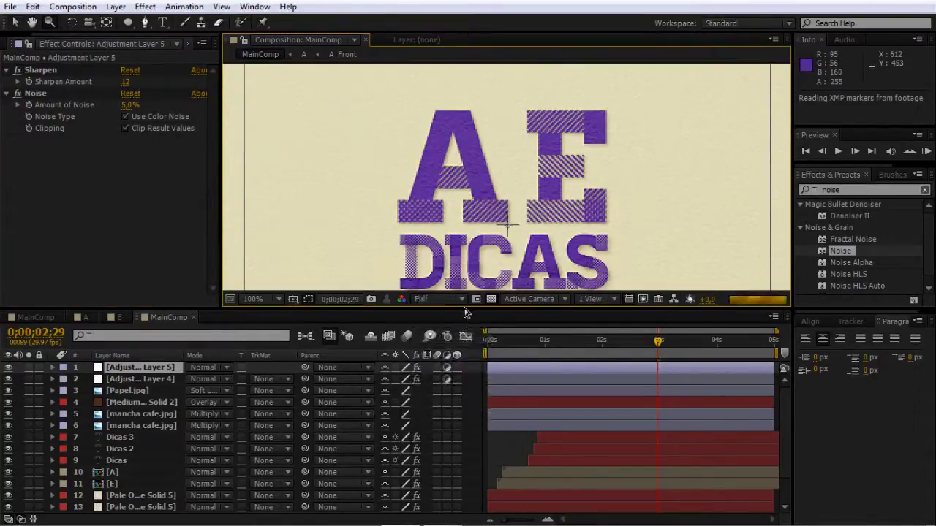
{"action": "scroll", "coordinate": [474, 246], "scroll_direction": "down", "scroll_amount": 2}
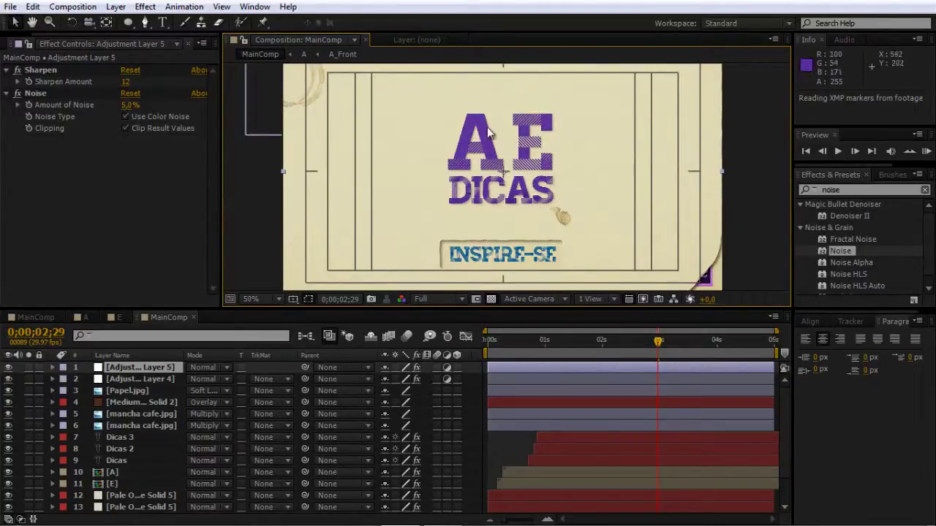
Enable Time Remapping on the A layer and add a Time Remap keyframe at 0;00;00;26
{"action": "left_click", "coordinate": [519, 473]}
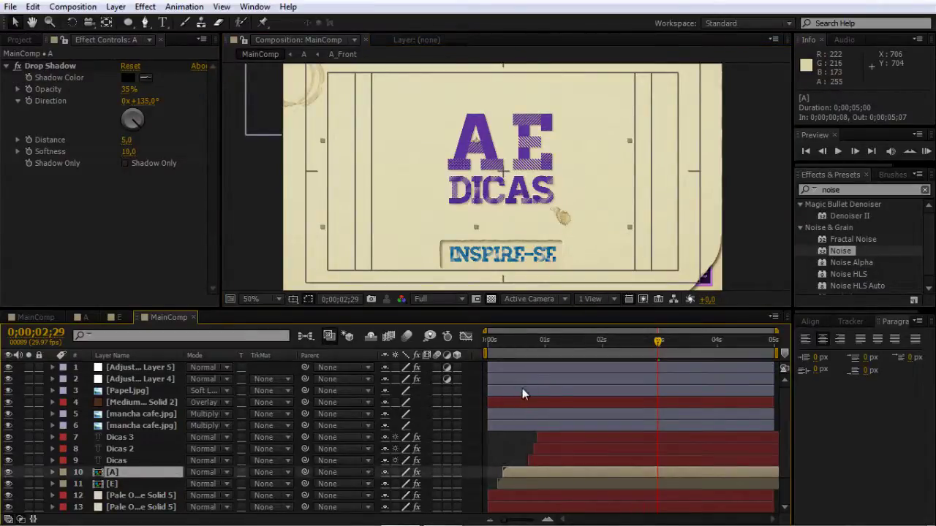
{"action": "key", "text": "KP_0"}
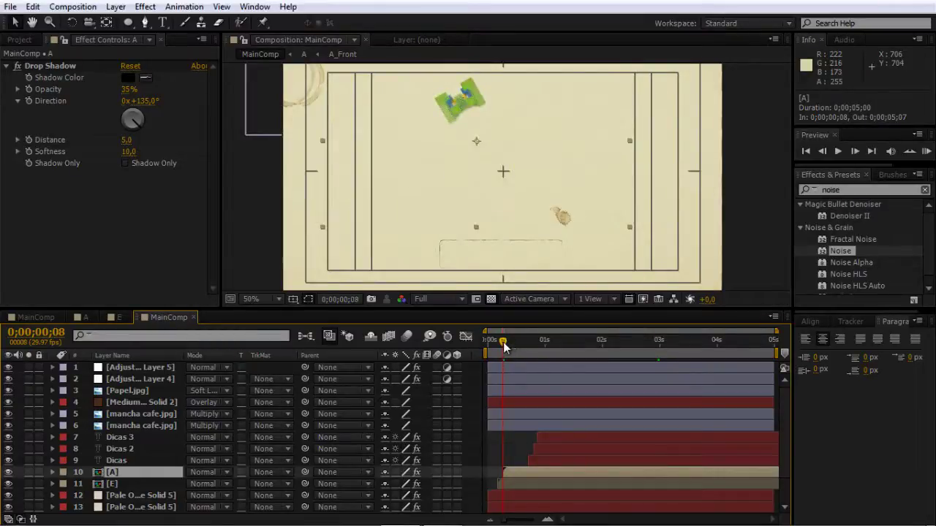
{"action": "left_click_drag", "start_coordinate": [503, 348], "coordinate": [518, 351]}
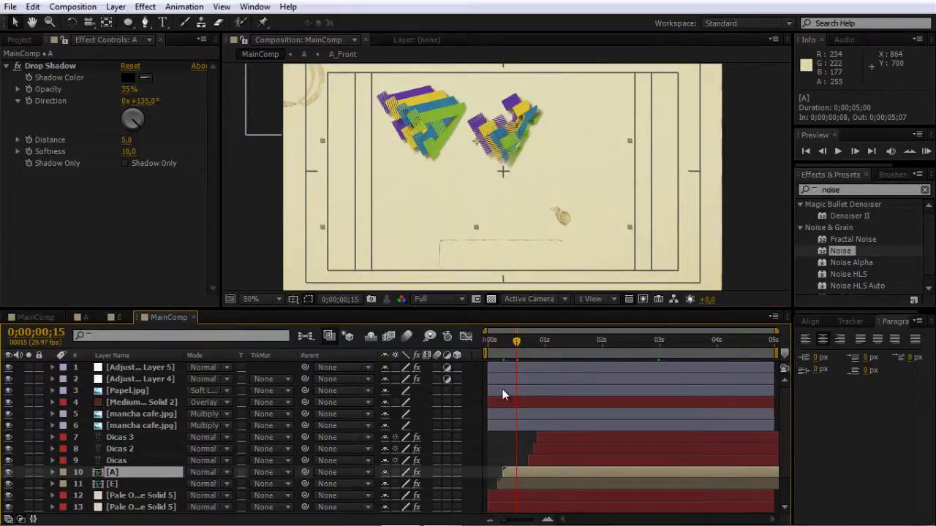
{"action": "key", "text": "shift+Page_Down"}
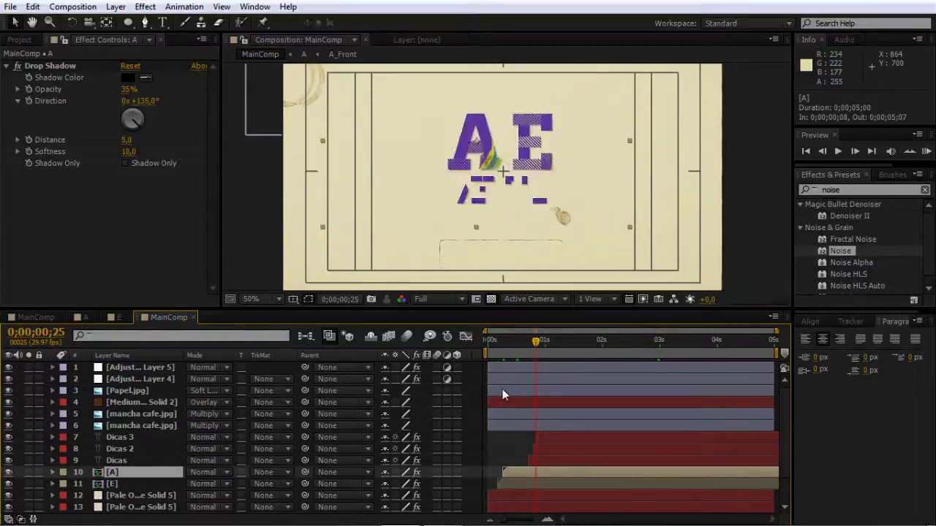
{"action": "key", "text": "Page_Down"}
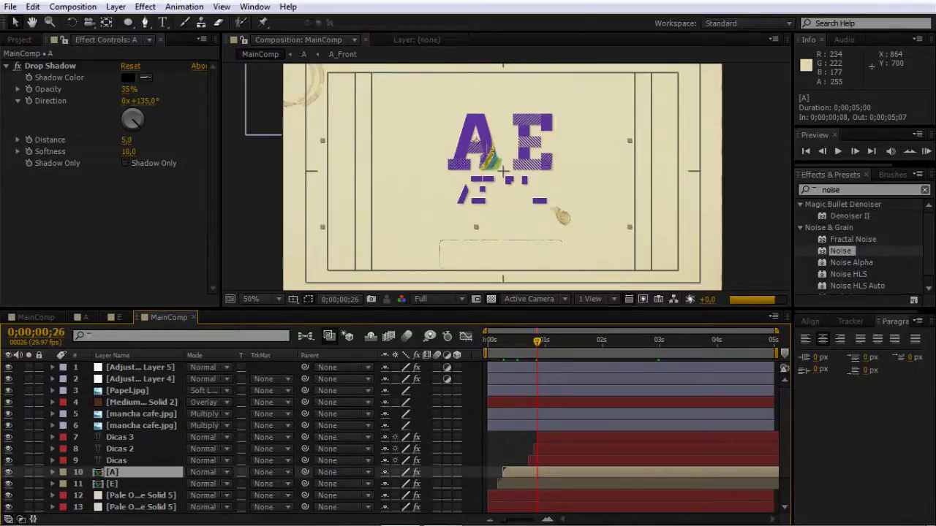
{"action": "right_click", "coordinate": [536, 472]}
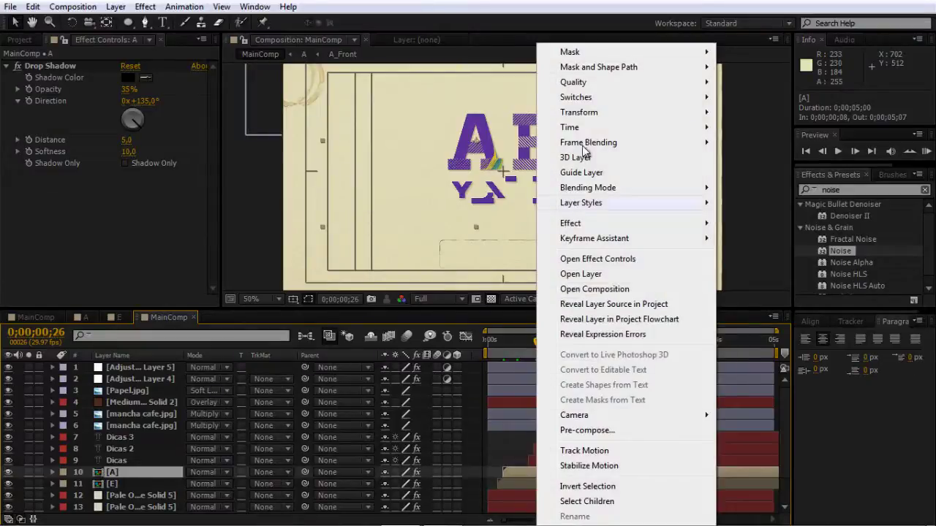
{"action": "mouse_move", "coordinate": [589, 132]}
{"action": "left_click", "coordinate": [464, 128]}
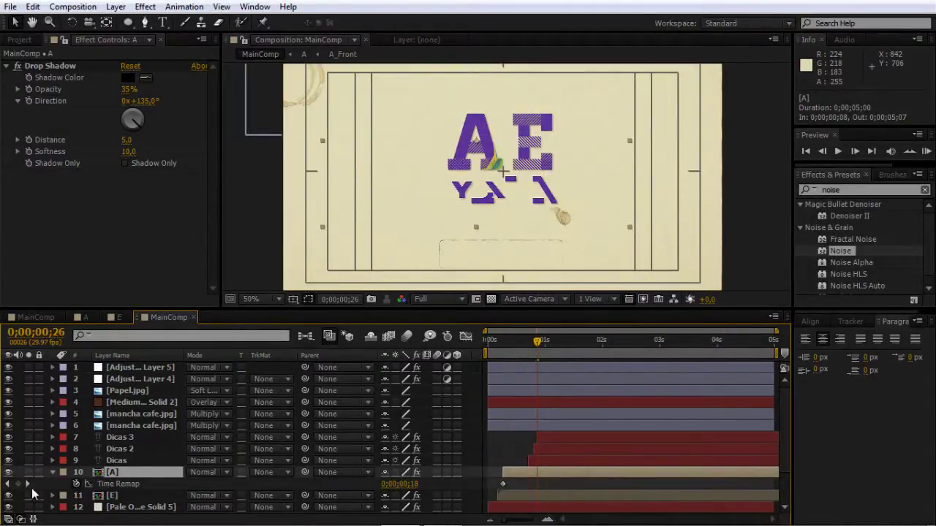
{"action": "left_click", "coordinate": [18, 485]}
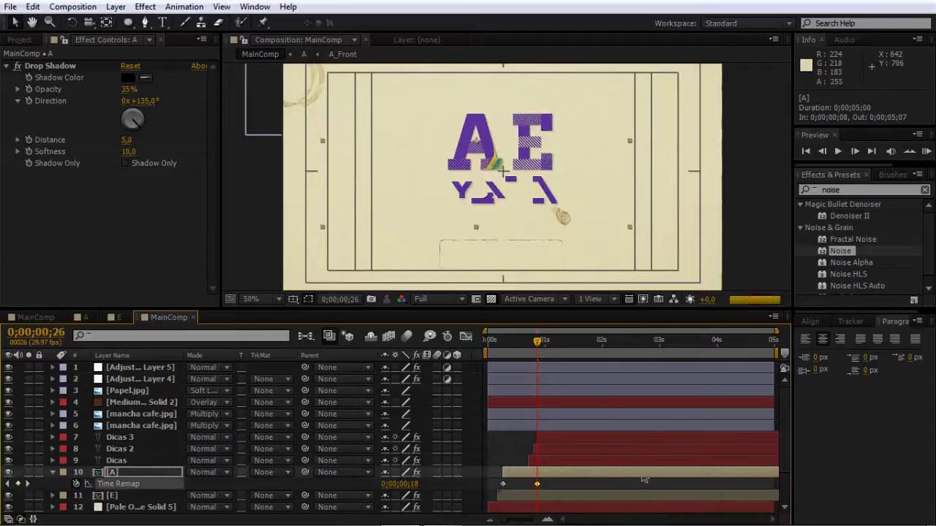
Remove the A layer's end Time Remap keyframe and check the held frame at the composition's end
{"action": "left_click", "coordinate": [27, 484]}
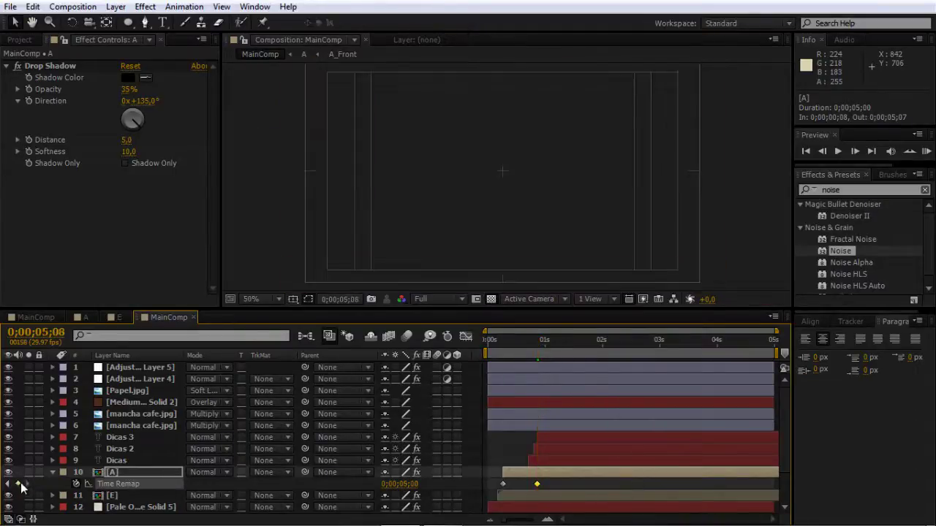
{"action": "left_click", "coordinate": [112, 474]}
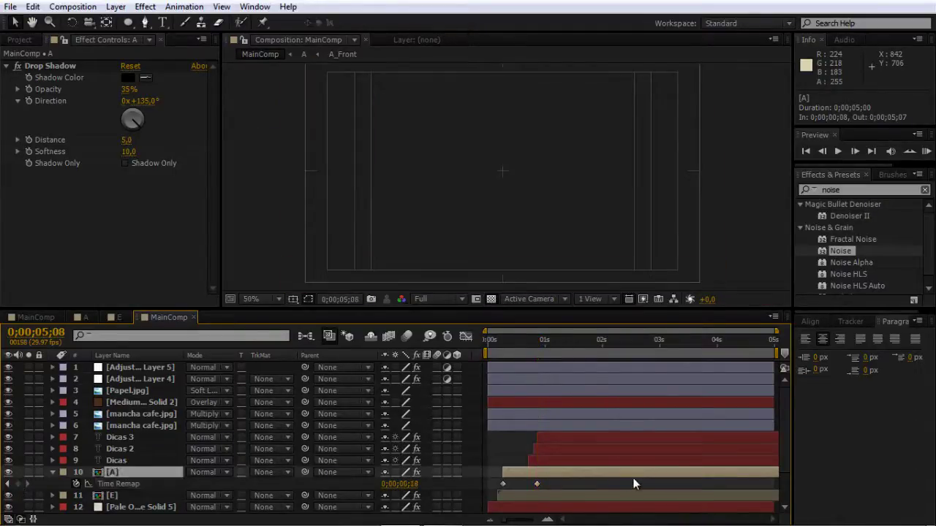
{"action": "key", "text": "End"}
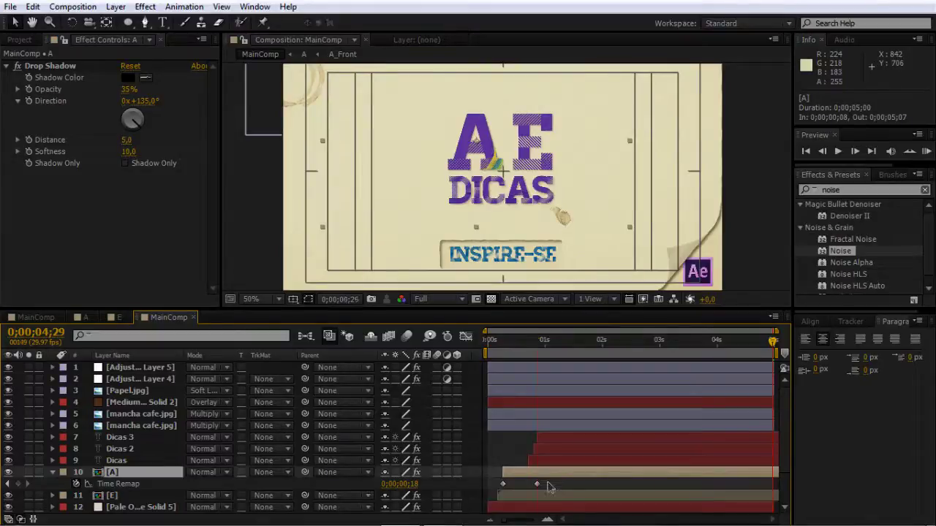
{"action": "key", "text": "j"}
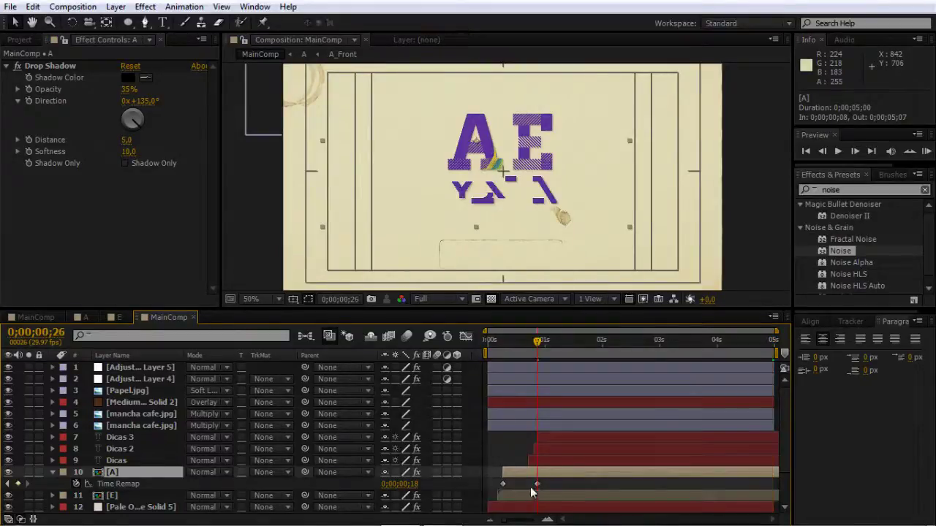
Ease the A layer's Time Remap keyframe at 0;00;00;26 and check the start of the letter's reveal
{"action": "left_click", "coordinate": [537, 484]}
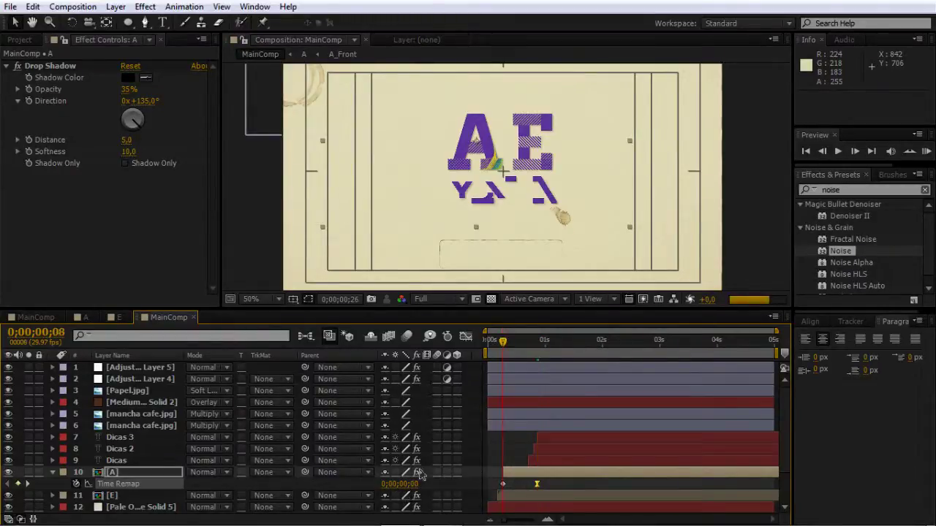
{"action": "left_click", "coordinate": [503, 339]}
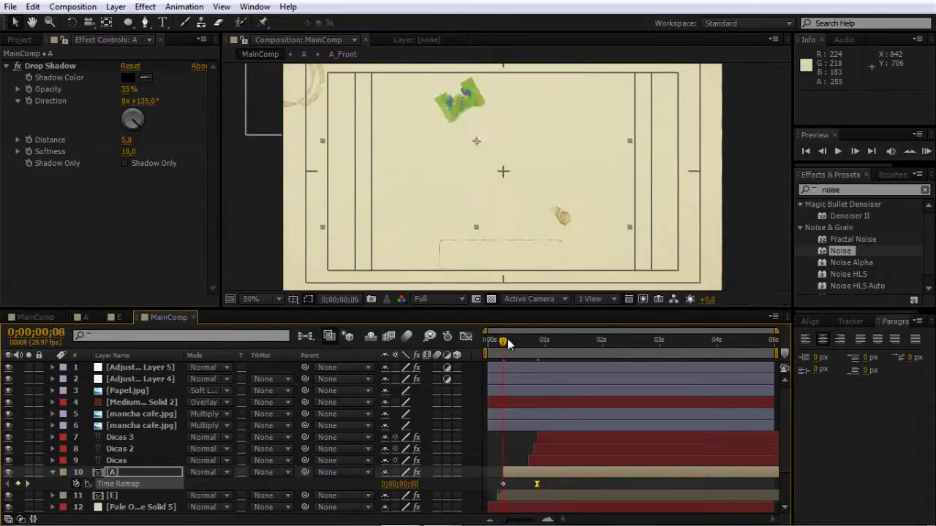
{"action": "left_click_drag", "start_coordinate": [505, 341], "coordinate": [514, 342]}
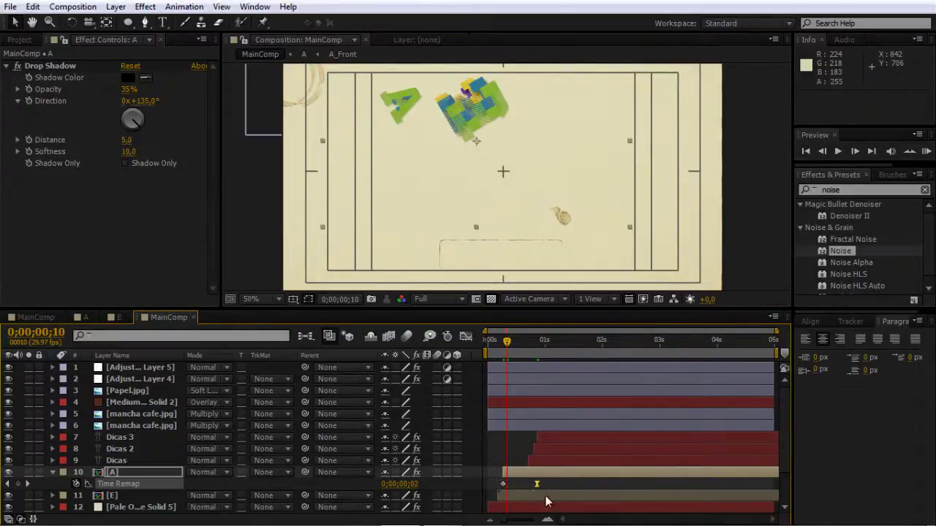
Try moving the A layer's second Time Remap keyframe to 0;00;01;10, and undo the move
{"action": "left_click_drag", "start_coordinate": [538, 485], "coordinate": [564, 485]}
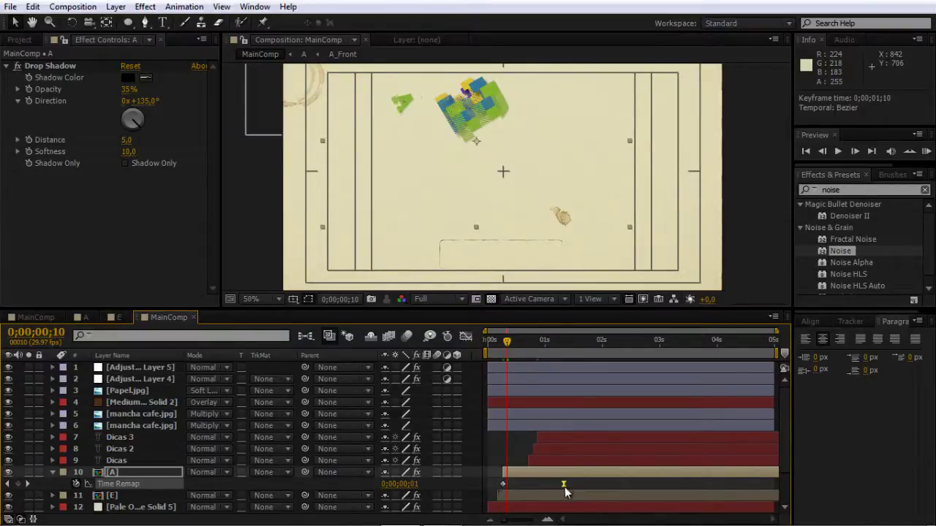
{"action": "key", "text": "ctrl+z"}
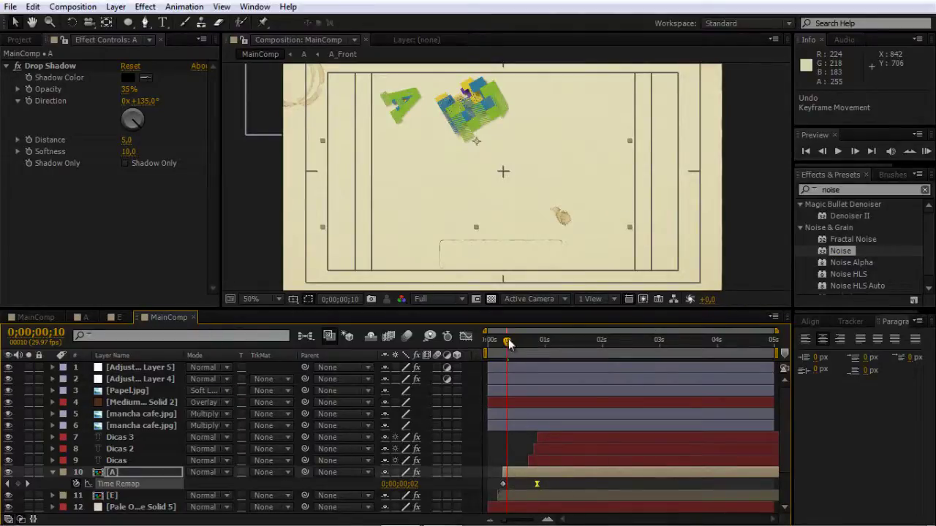
{"action": "key", "text": "j"}
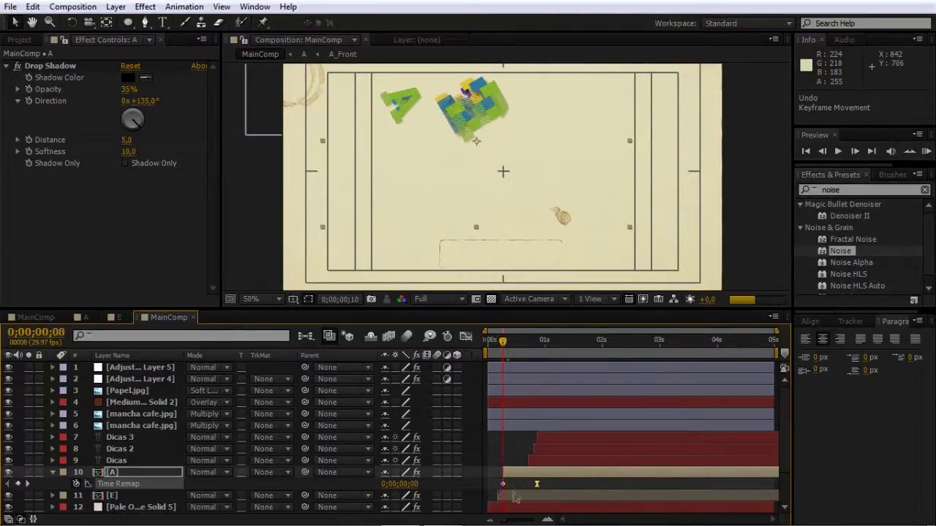
{"action": "key", "text": "k"}
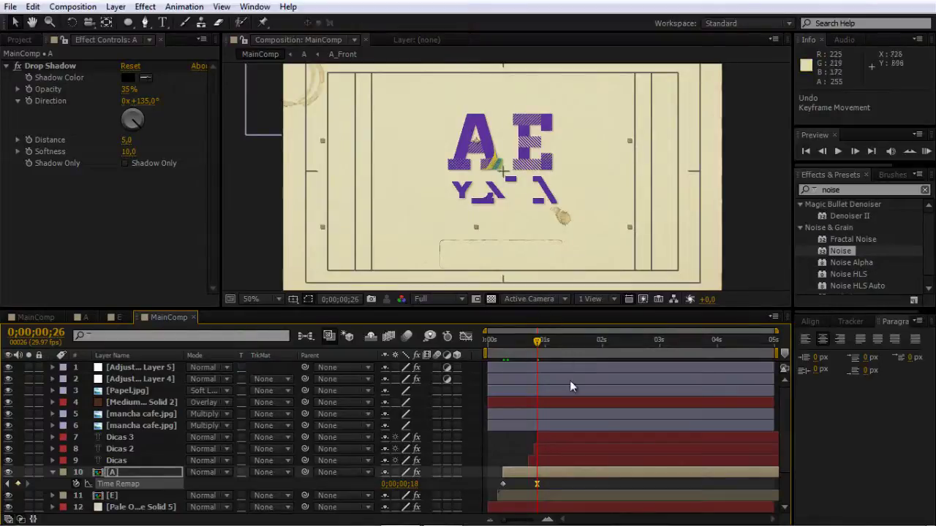
Enable Time Remapping on the E layer
{"action": "left_click", "coordinate": [122, 499]}
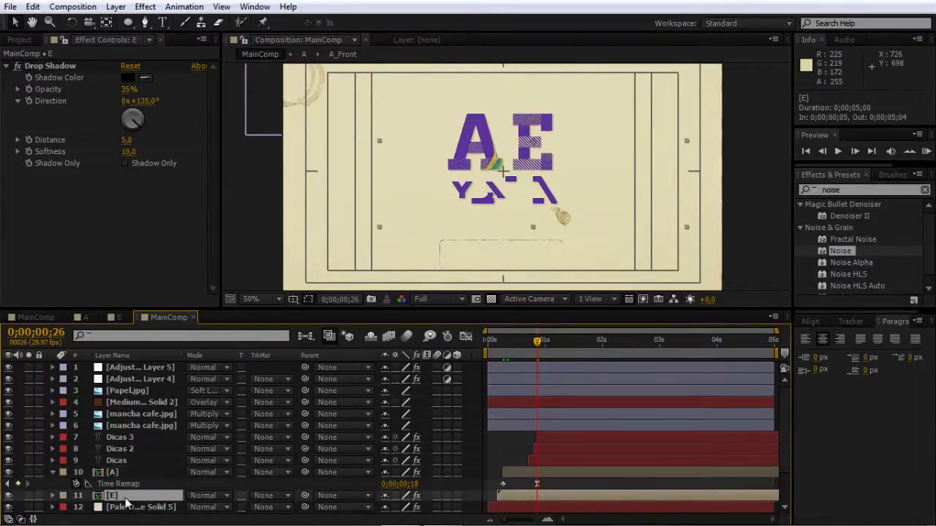
{"action": "right_click", "coordinate": [126, 503]}
{"action": "mouse_move", "coordinate": [200, 98]}
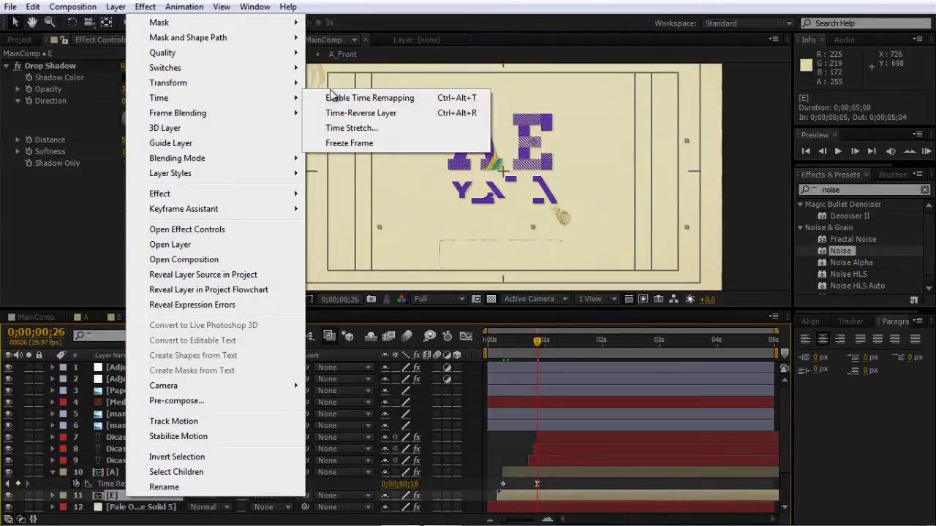
{"action": "left_click", "coordinate": [333, 97]}
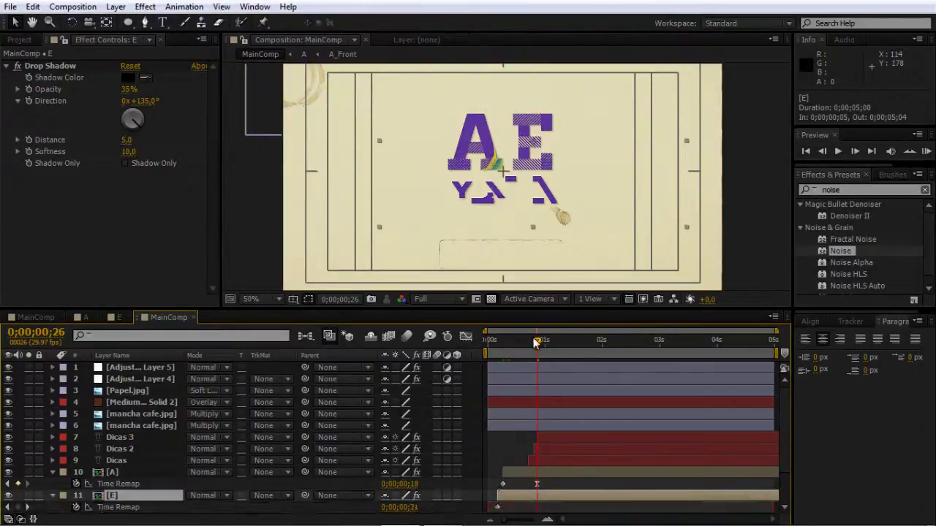
Copy the A layer's two Time Remap keyframes and paste them onto the E layer starting at 0;00;00;05
{"action": "key", "text": "i"}
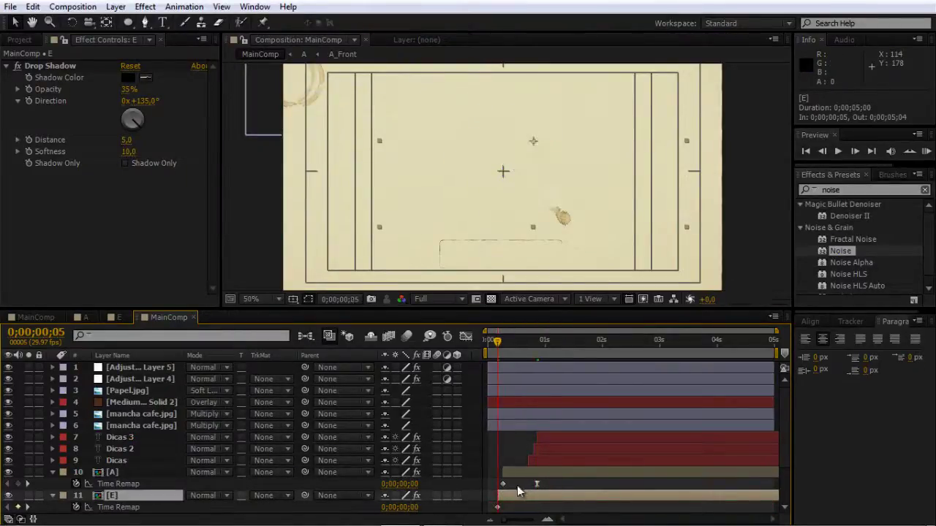
{"action": "left_click_drag", "start_coordinate": [547, 480], "coordinate": [498, 490]}
{"action": "key", "text": "ctrl+c"}
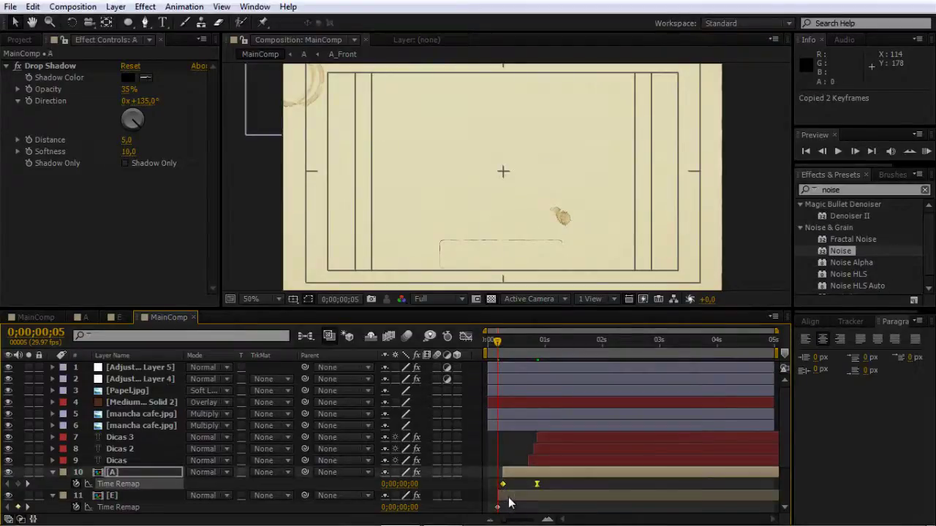
{"action": "left_click", "coordinate": [509, 503]}
{"action": "key", "text": "ctrl+v"}
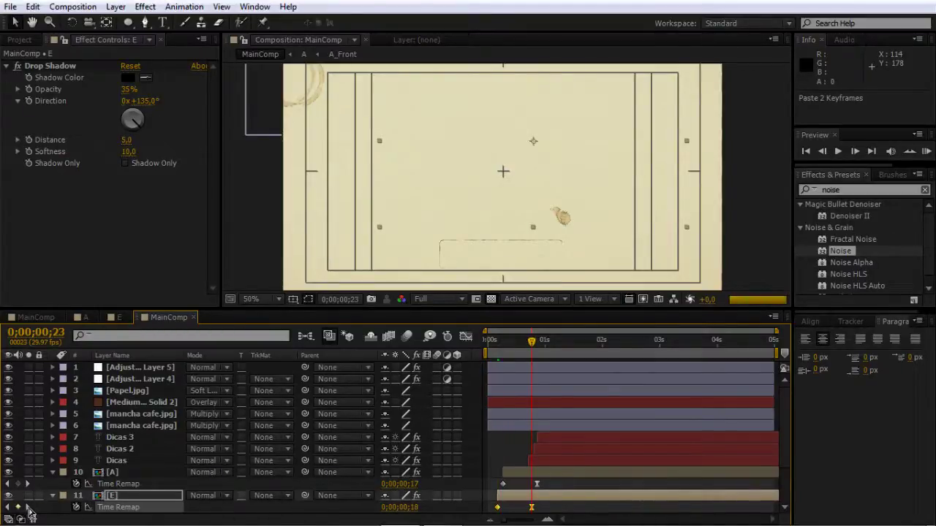
Remove the E layer's end Time Remap keyframe and collapse the layer properties
{"action": "key", "text": "End"}
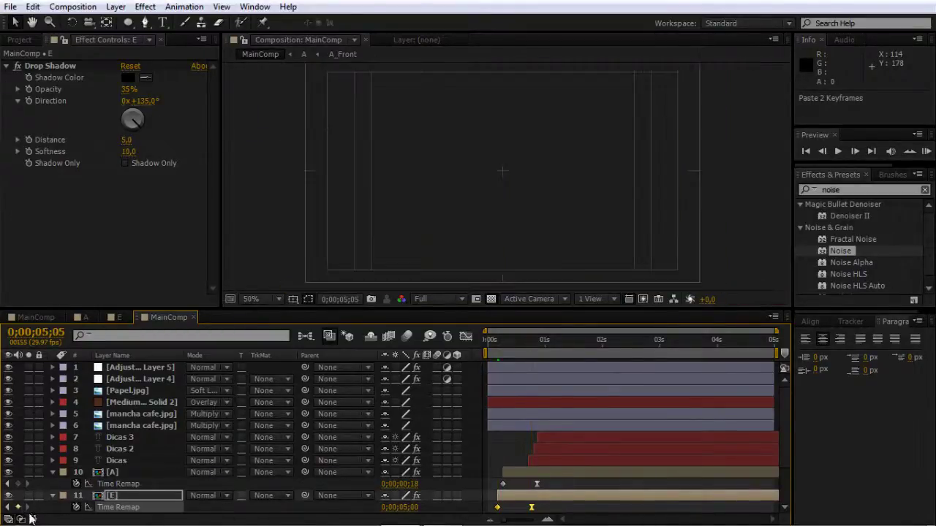
{"action": "left_click", "coordinate": [18, 508]}
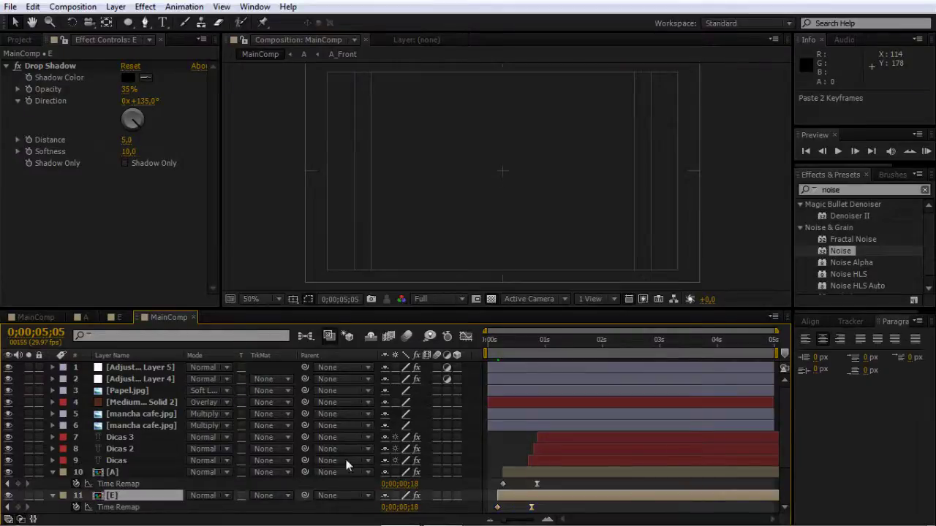
{"action": "key", "text": "ctrl+a"}
{"action": "key", "text": "u"}
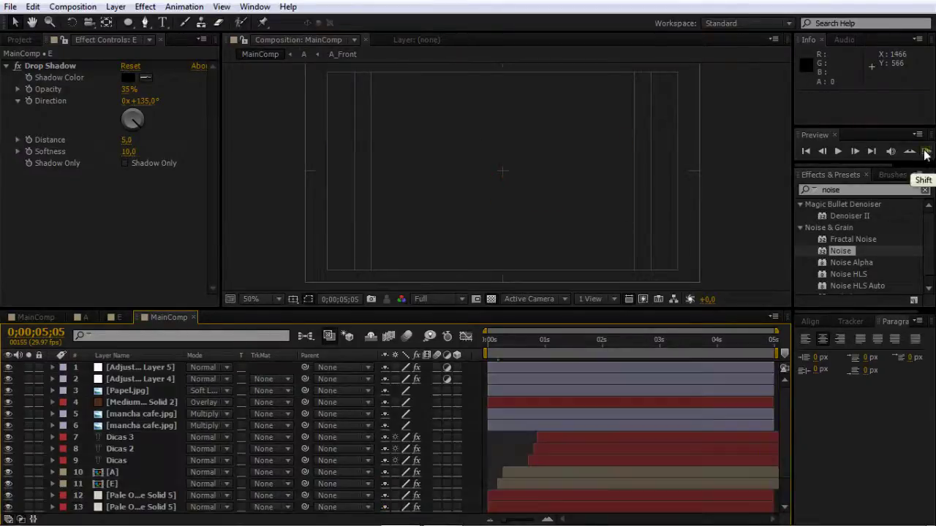
Play a RAM preview of MainComp and inspect the whole frame at 0;00;03;08
{"action": "left_click", "coordinate": [925, 151]}
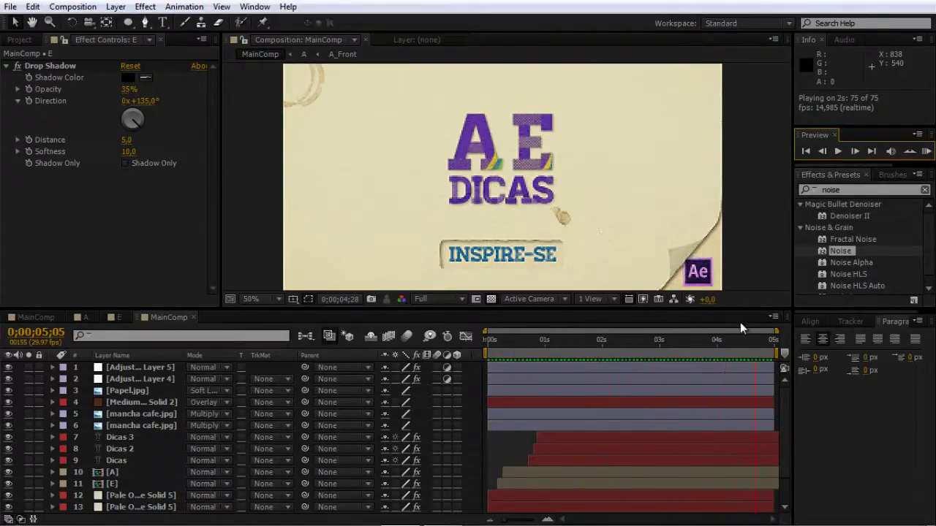
{"action": "key", "text": "apostrophe"}
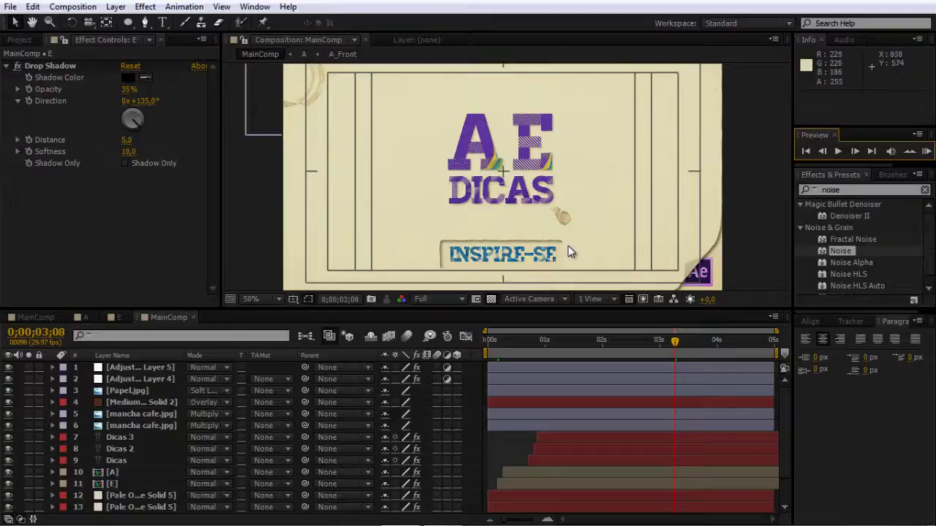
{"action": "scroll", "coordinate": [510, 200], "scroll_direction": "down", "scroll_amount": 2}
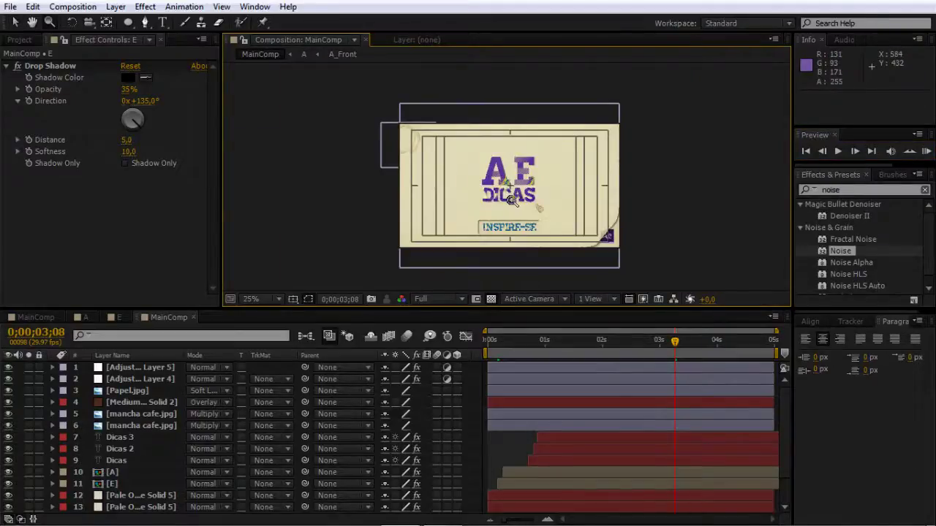